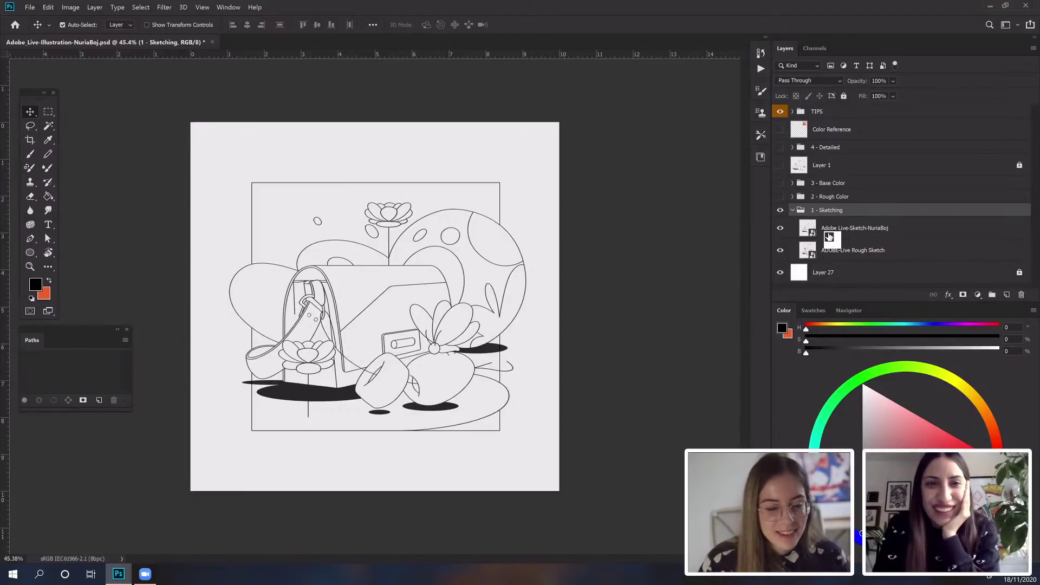
Step: Compare the clean line sketch with the rough sketch beneath it by hiding and showing the clean sketch layer in the 1 - Sketching group
drag(830, 235, 828, 235)
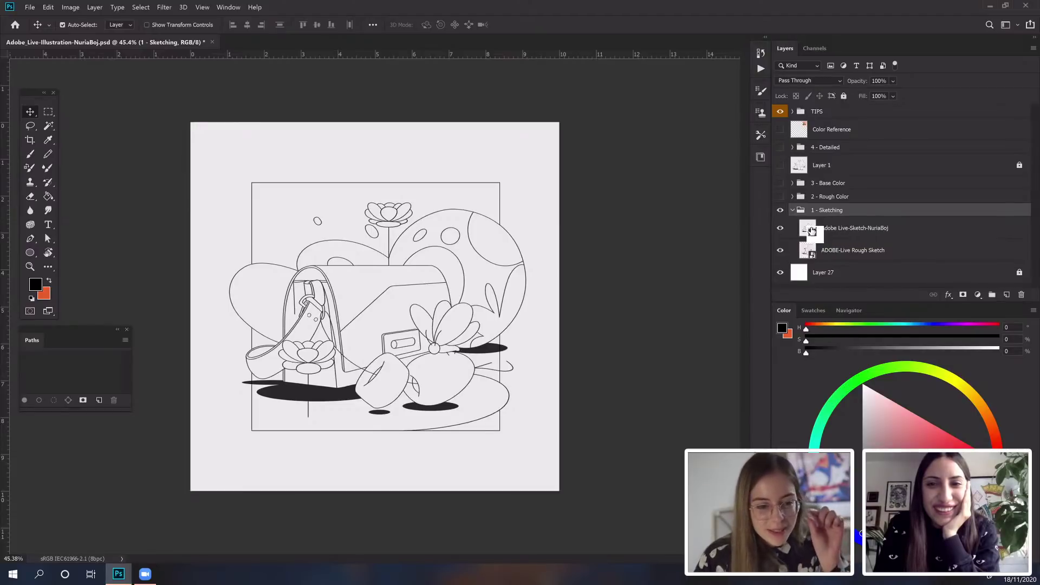
mouse_move(811, 231)
mouse_down()
mouse_move(846, 230)
mouse_move(789, 248)
mouse_move(783, 232)
mouse_up()
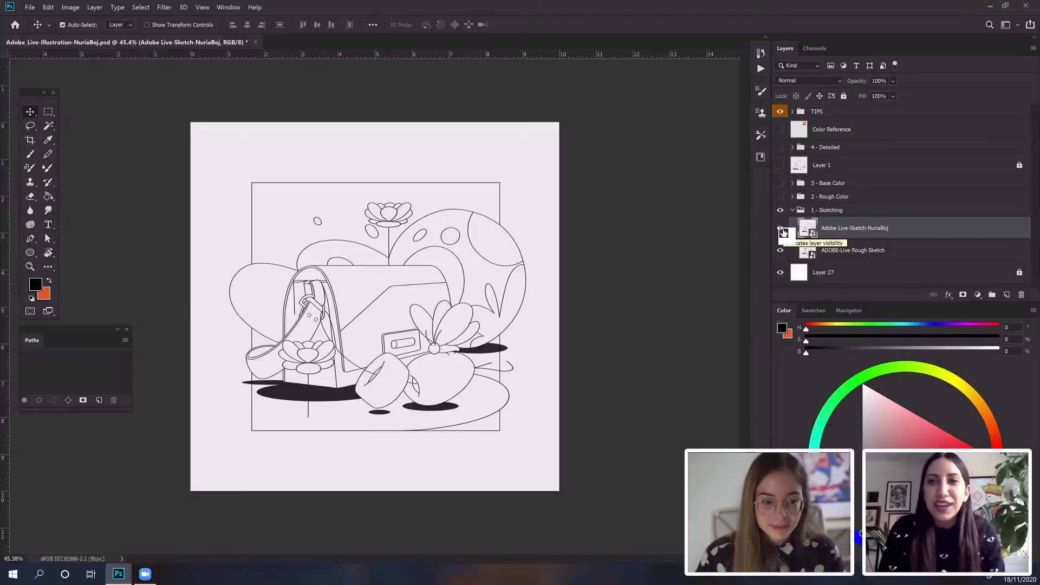
drag(783, 232, 690, 300)
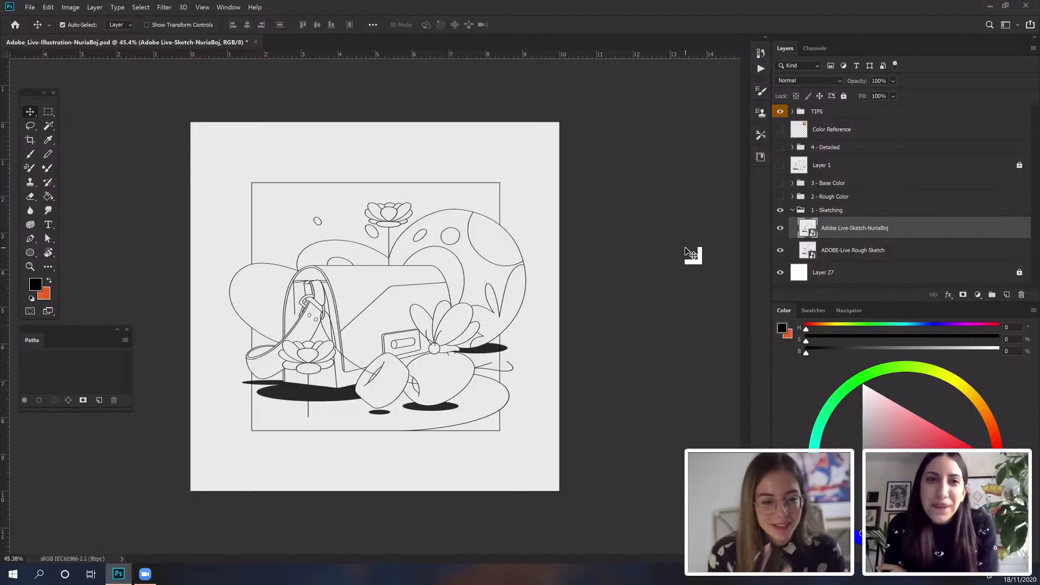
mouse_move(685, 246)
mouse_down()
mouse_move(815, 232)
mouse_move(783, 232)
mouse_up()
click(784, 232)
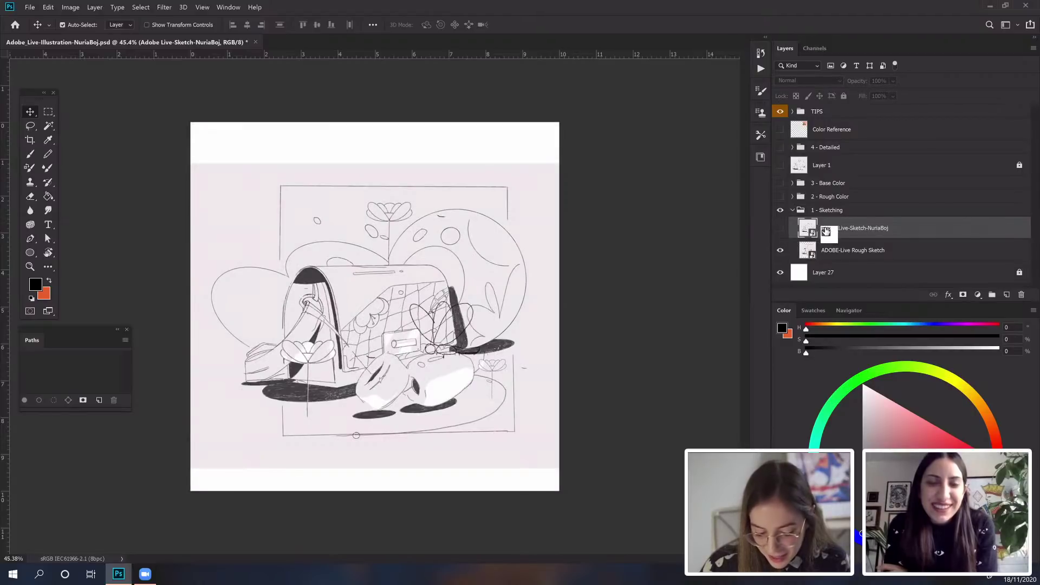
click(783, 231)
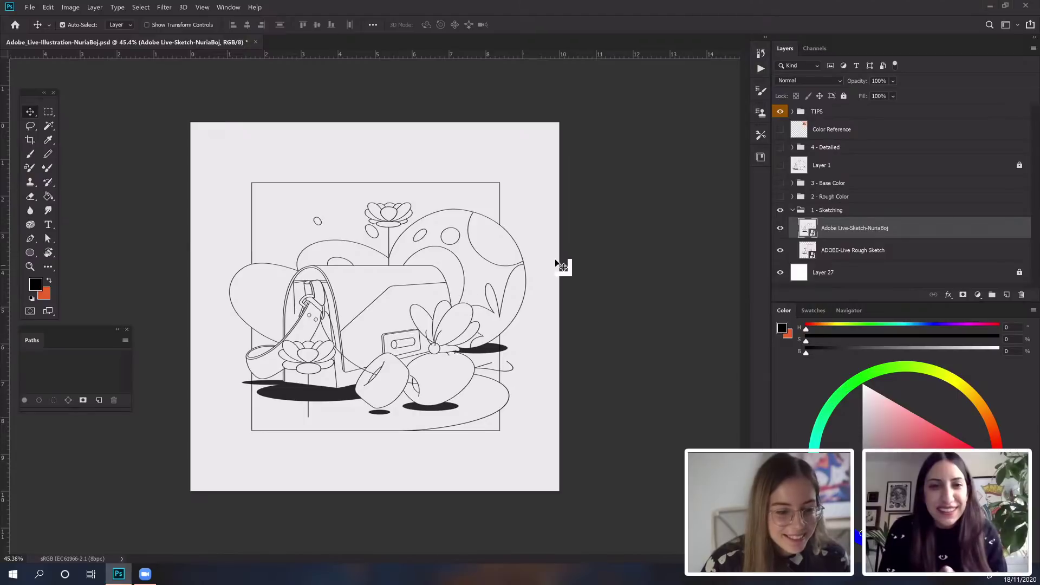
drag(706, 208, 866, 251)
click(781, 230)
click(865, 250)
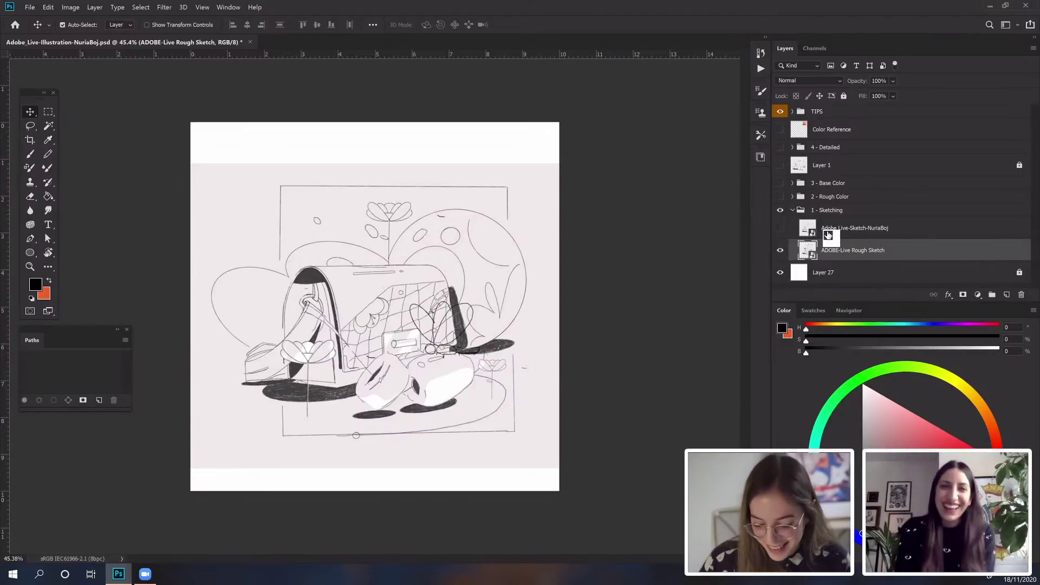
click(843, 231)
mouse_move(845, 231)
mouse_down()
mouse_move(800, 235)
mouse_move(819, 236)
mouse_move(817, 245)
mouse_move(841, 240)
mouse_move(421, 272)
mouse_up()
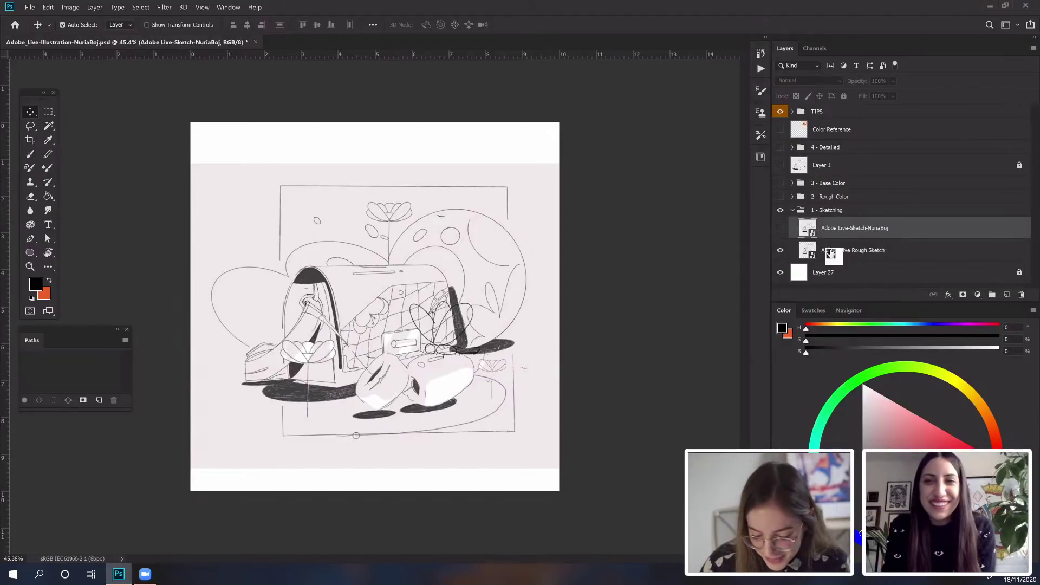
click(785, 228)
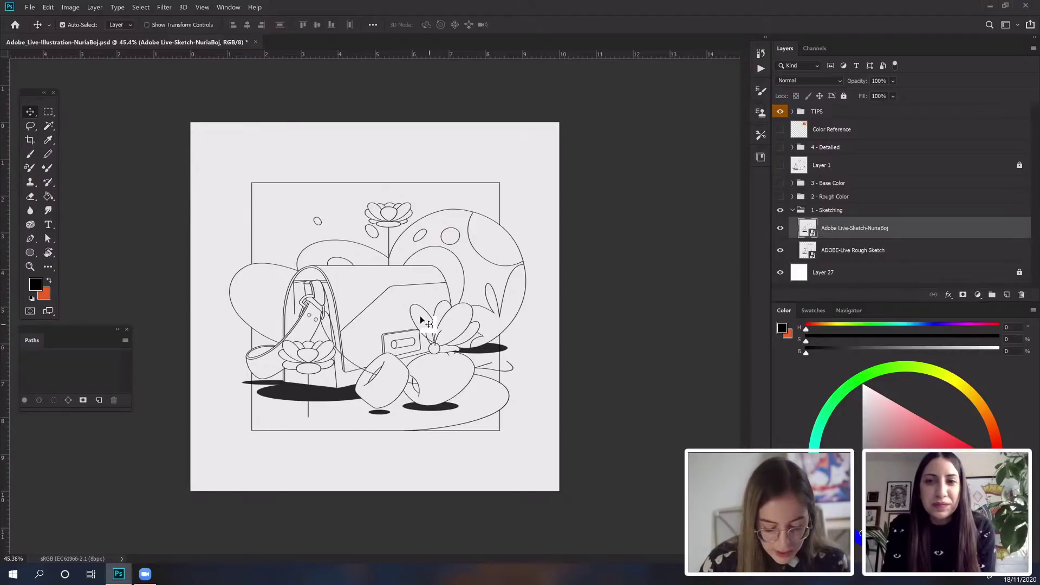
click(30, 240)
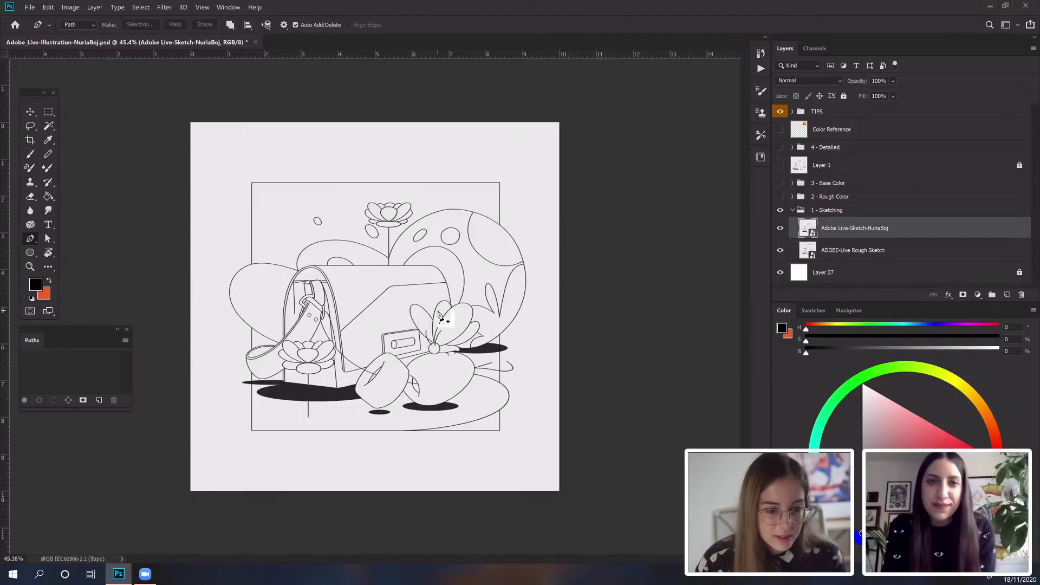
click(31, 111)
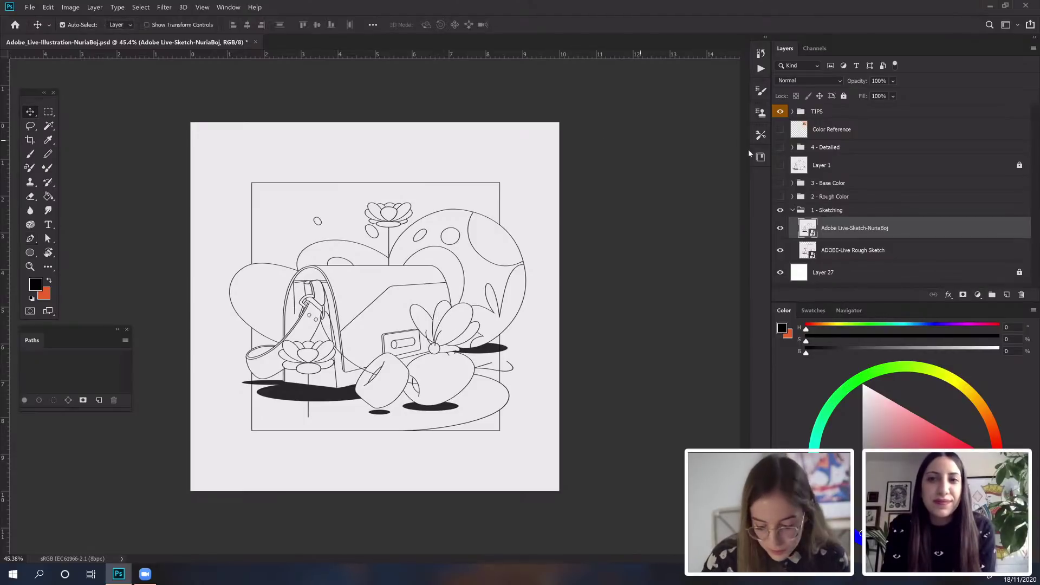
Step: Hide the 1 - Sketching group and show the 1 - Composition group inside the TIPS group
mouse_move(796, 212)
mouse_down()
mouse_move(411, 341)
mouse_move(847, 198)
mouse_move(829, 114)
mouse_move(790, 206)
mouse_move(783, 197)
mouse_move(801, 185)
mouse_move(631, 253)
mouse_move(742, 209)
mouse_up()
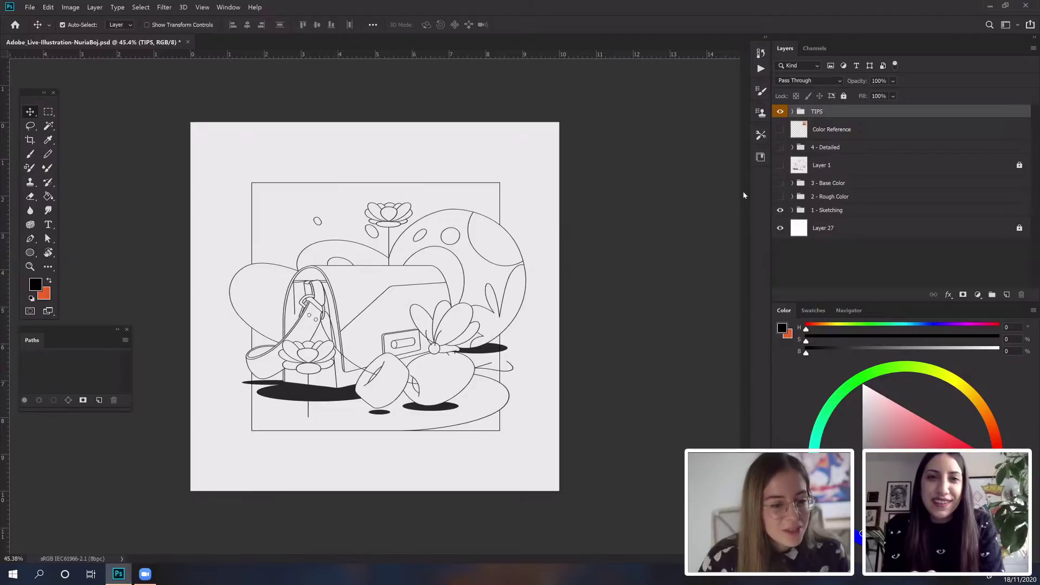
mouse_move(802, 165)
mouse_down()
mouse_move(827, 96)
mouse_move(794, 114)
mouse_move(886, 116)
mouse_move(844, 152)
mouse_move(880, 143)
mouse_move(799, 165)
mouse_move(786, 154)
mouse_move(803, 146)
mouse_move(781, 147)
mouse_move(783, 264)
mouse_up()
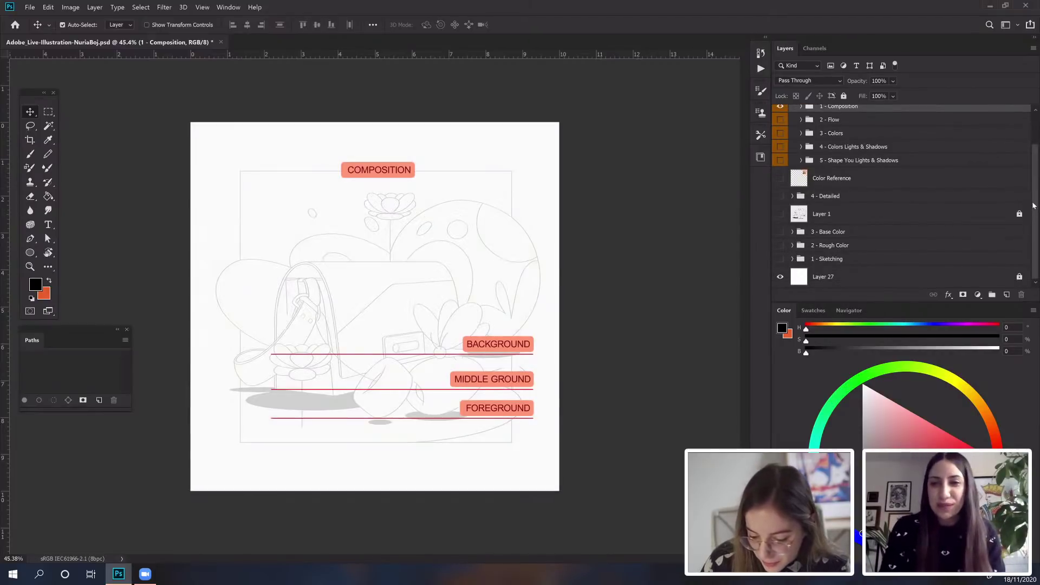
scroll(1036, 201, up, 3)
Step: Unlock Layer 1 copy in the 1 - Composition group, set its opacity to 47%, and lock it again
click(801, 147)
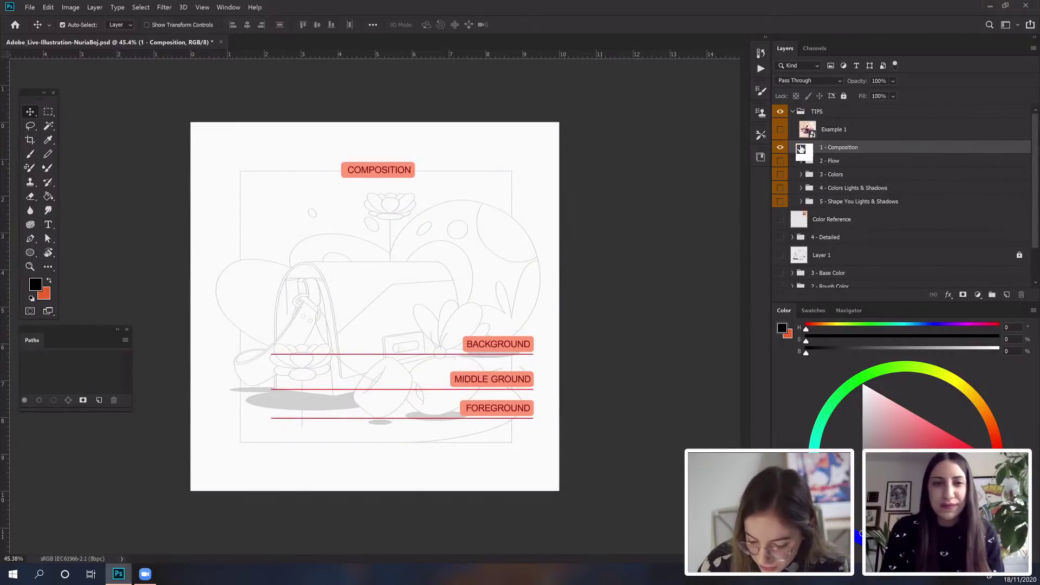
drag(812, 154, 830, 162)
click(858, 235)
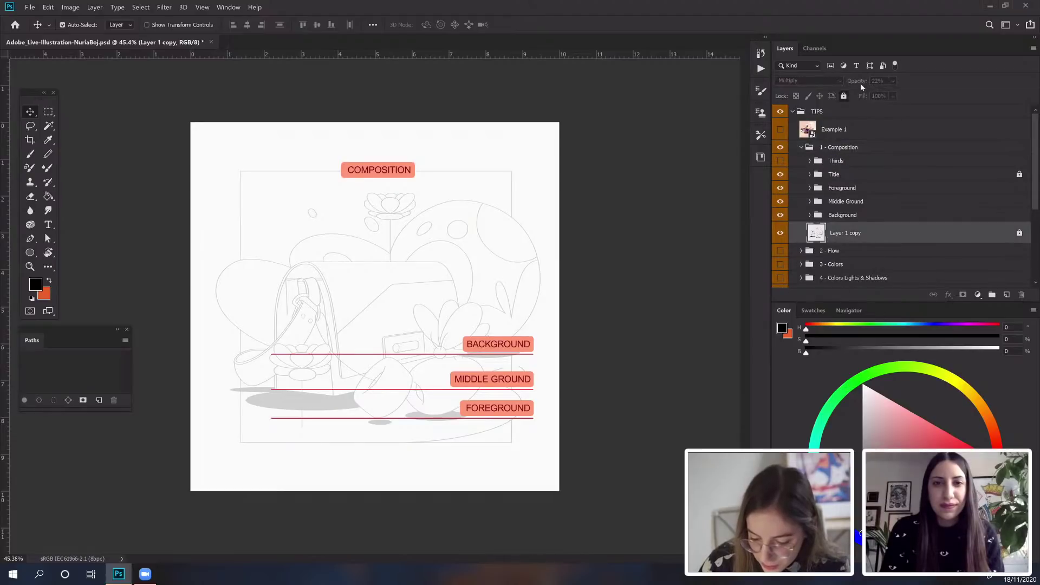
drag(812, 213, 1022, 237)
click(1021, 235)
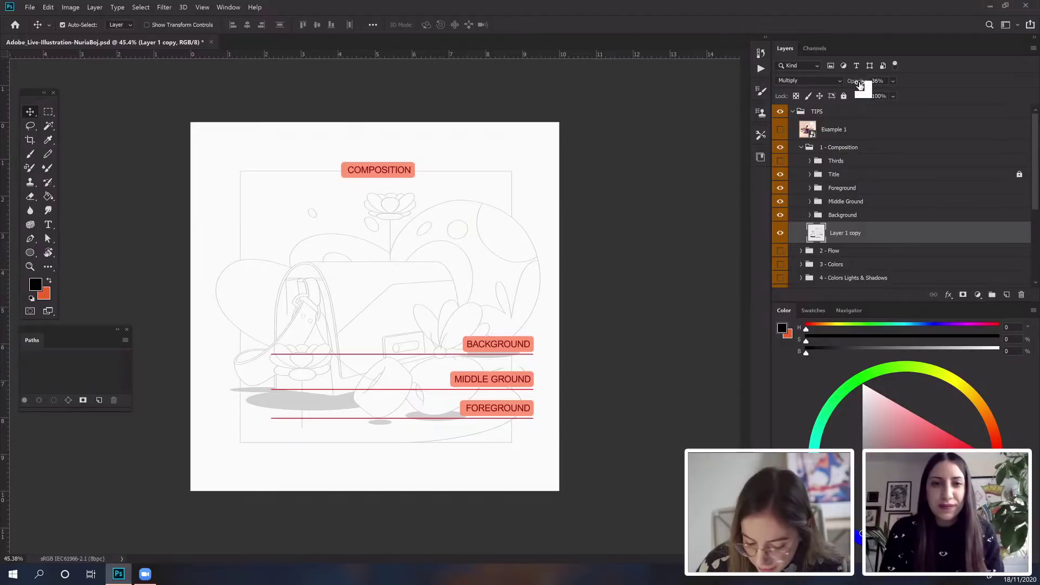
drag(861, 86, 864, 84)
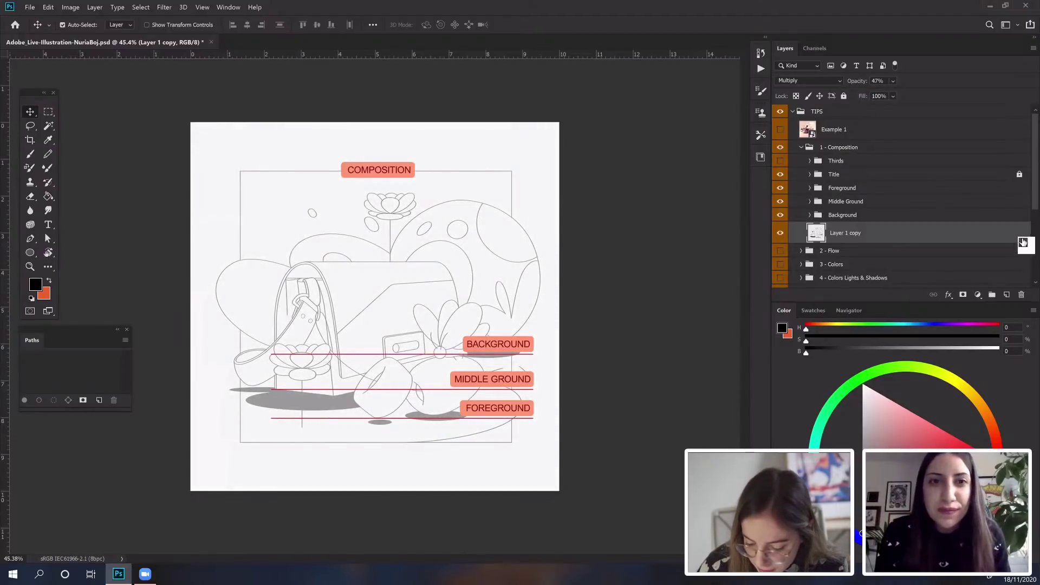
click(844, 96)
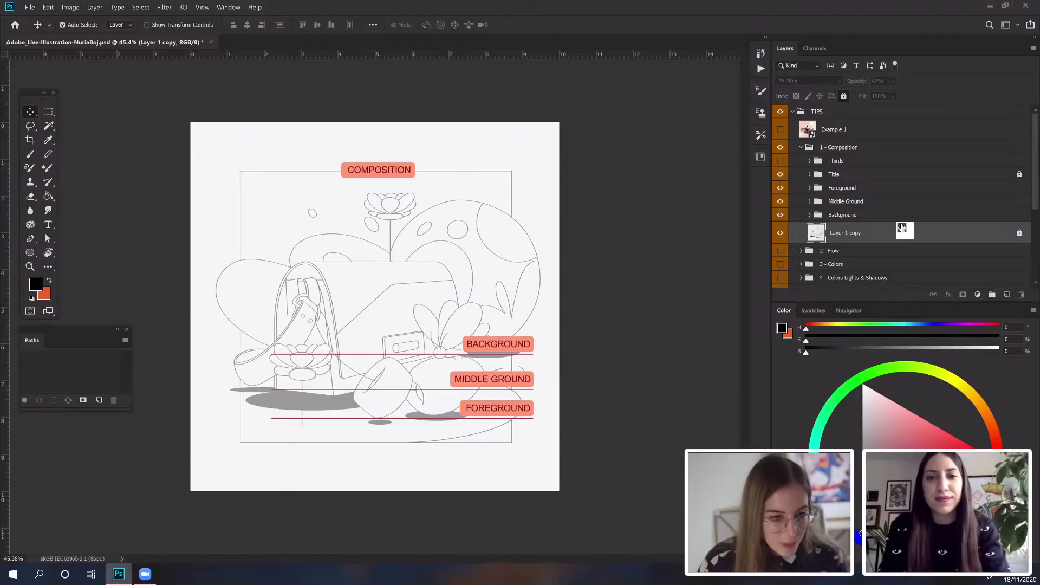
drag(901, 227, 886, 237)
drag(887, 237, 525, 377)
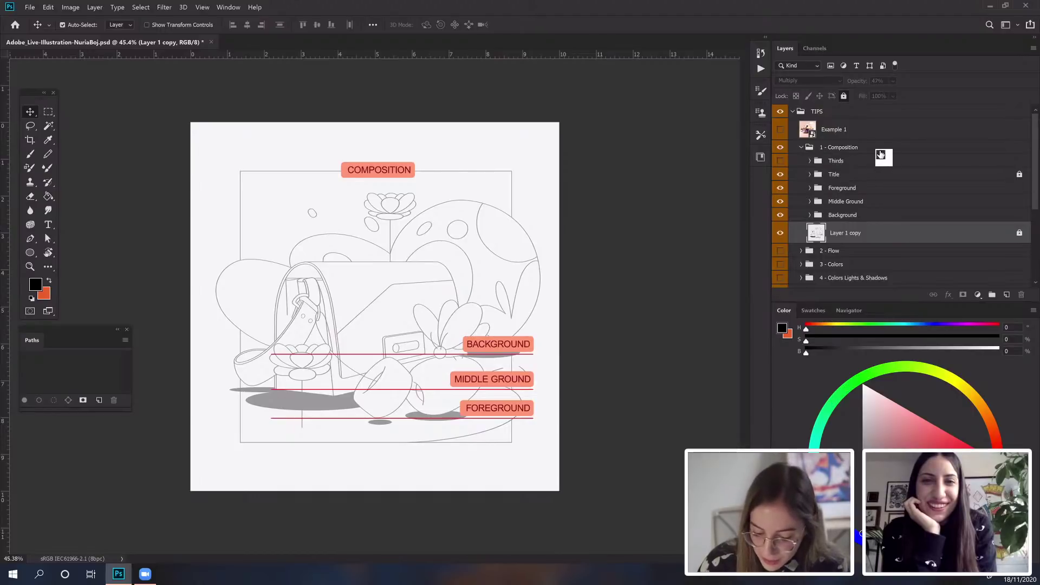
Step: Collapse and hide the 1 - Composition group, and show the Example 1 illustration layer
click(851, 152)
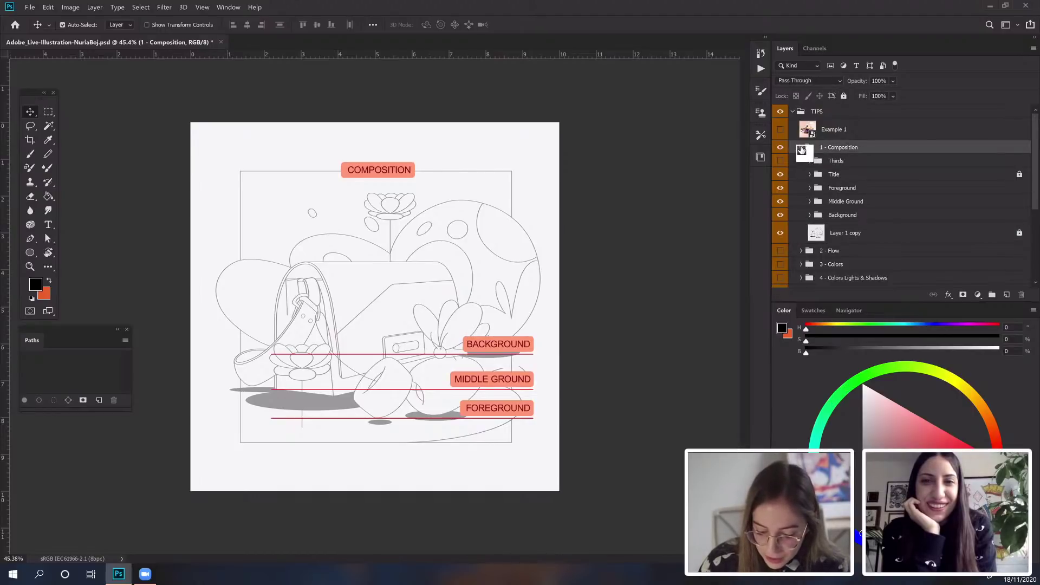
click(801, 148)
click(780, 148)
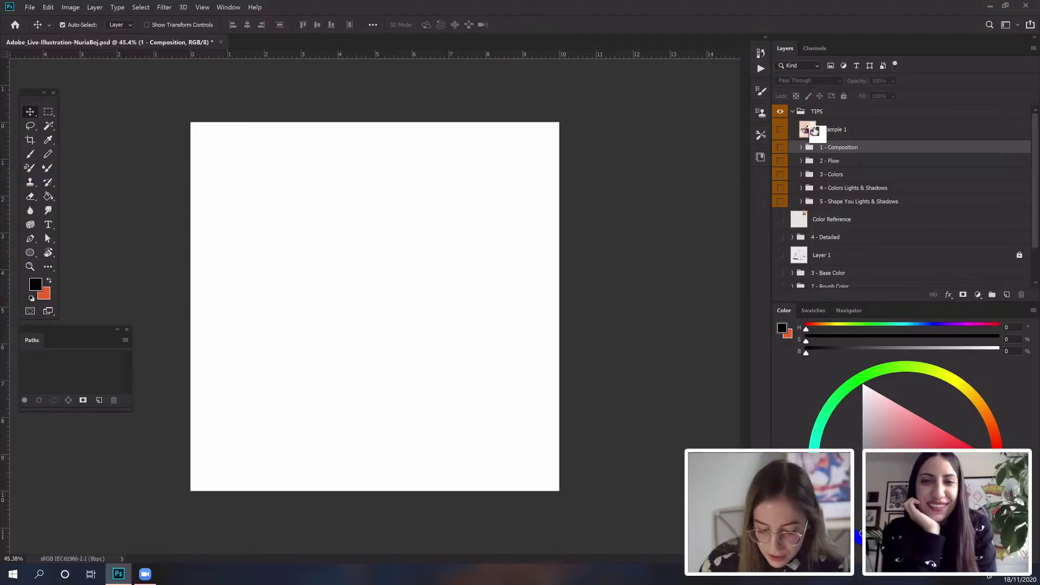
click(814, 130)
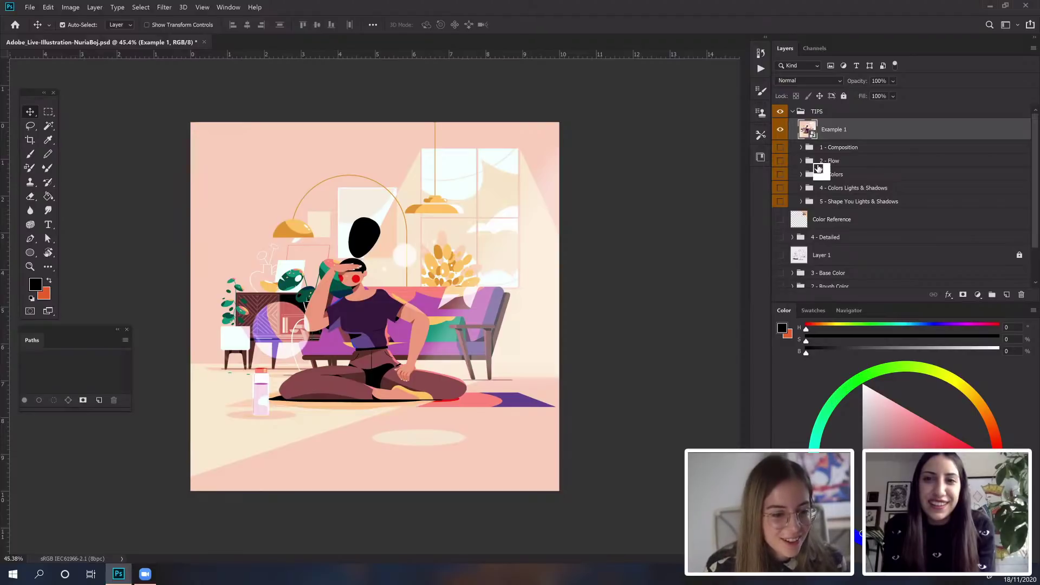
Step: Hide the Example 1 layer and show the 2 - Flow group
mouse_move(818, 168)
mouse_down()
mouse_move(855, 135)
mouse_move(943, 146)
mouse_move(881, 136)
mouse_move(866, 162)
mouse_move(870, 153)
mouse_move(832, 159)
mouse_up()
click(780, 131)
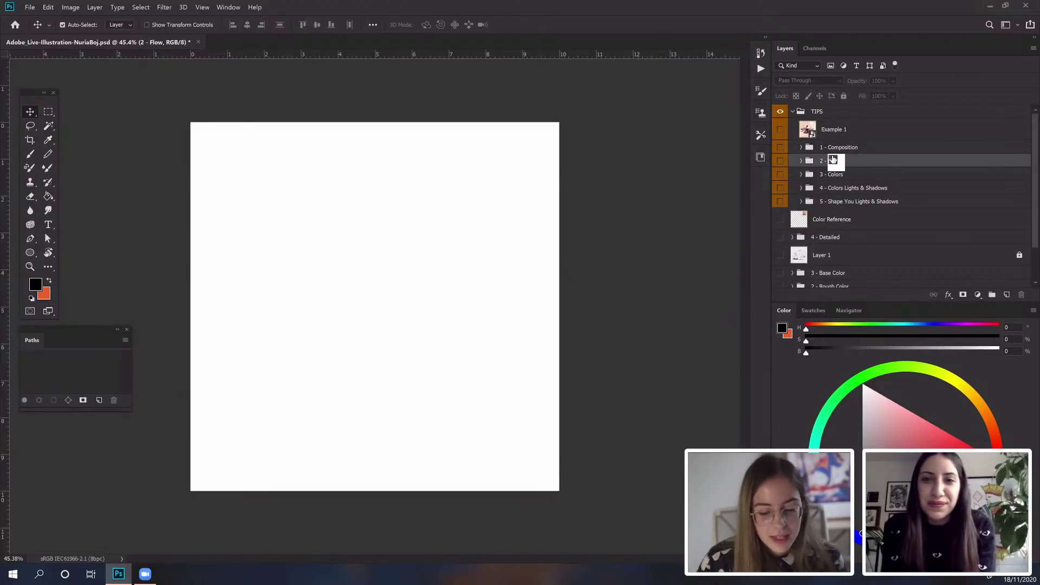
click(781, 162)
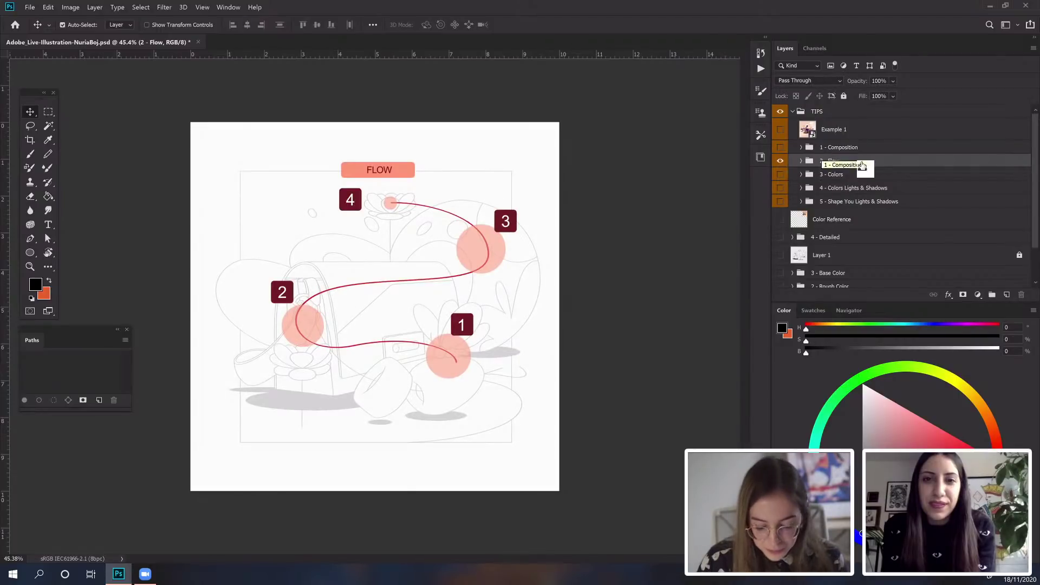
Step: Set the opacity of Layer 1 copy 2 in the 2 - Flow group to 42%, and collapse the group
click(802, 161)
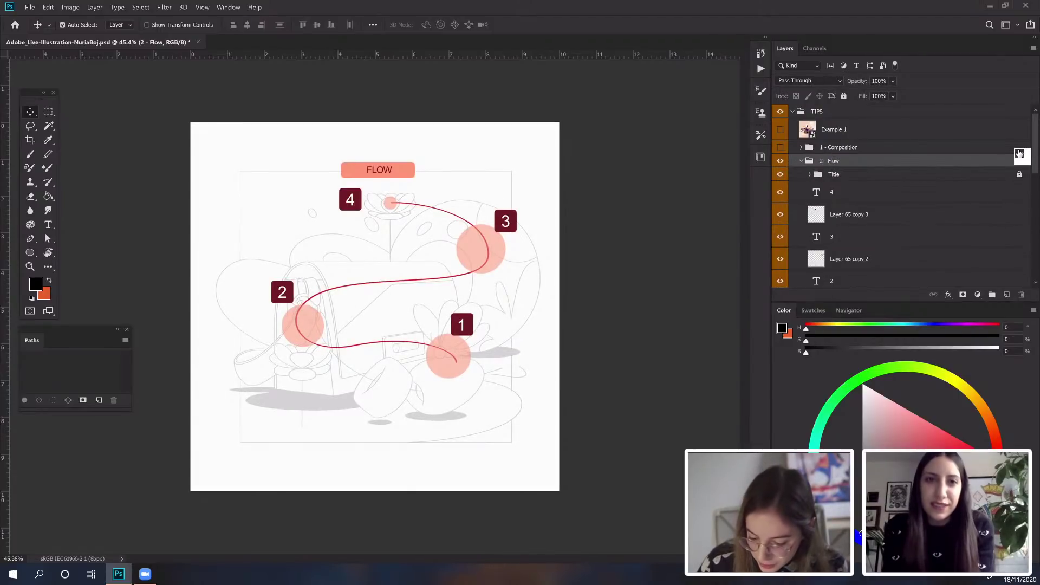
drag(1032, 135, 1023, 214)
click(905, 244)
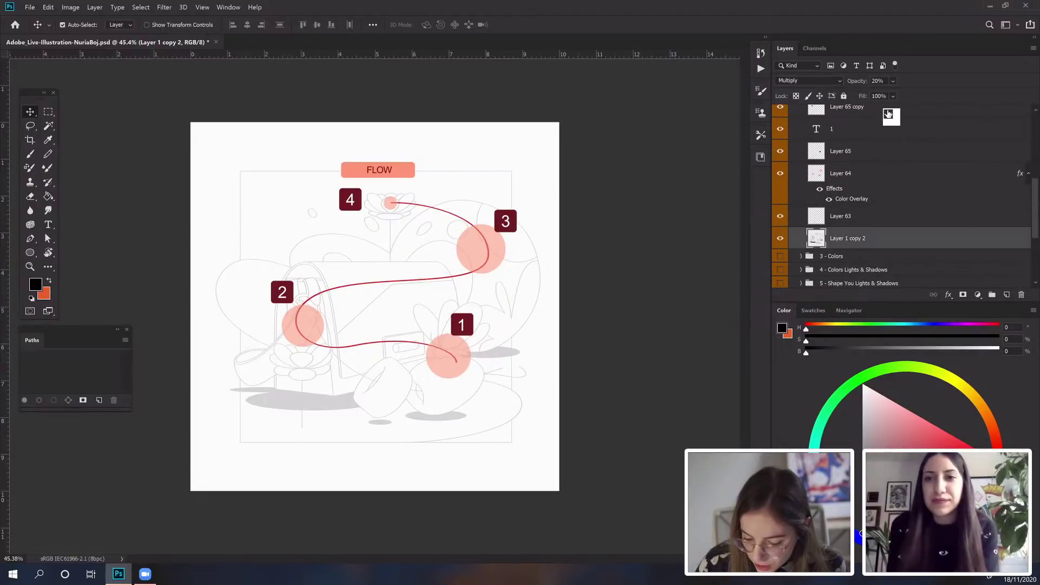
click(865, 82)
drag(865, 82, 880, 82)
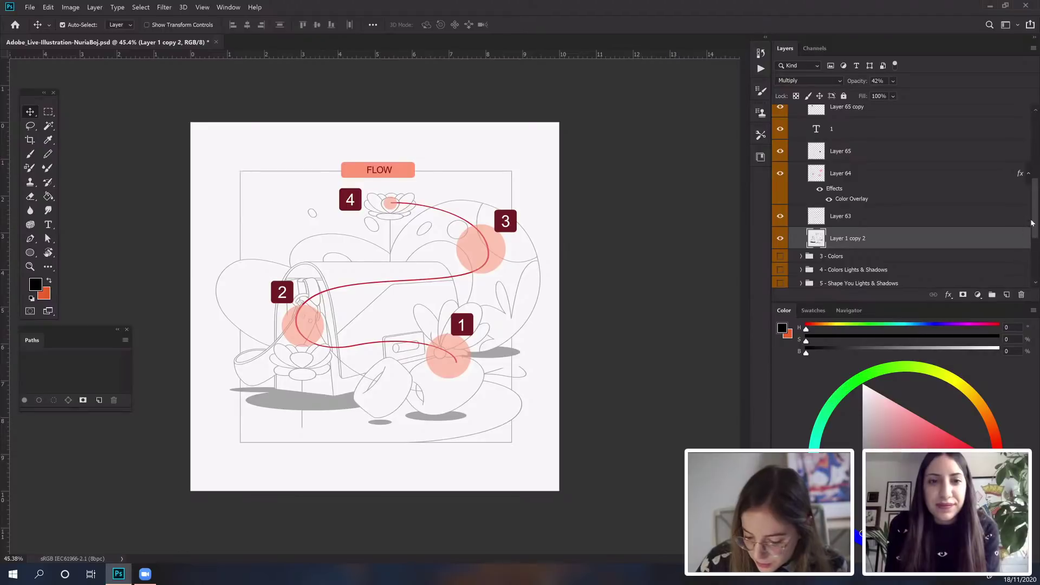
scroll(1032, 202, up, 1)
scroll(1032, 201, up, 5)
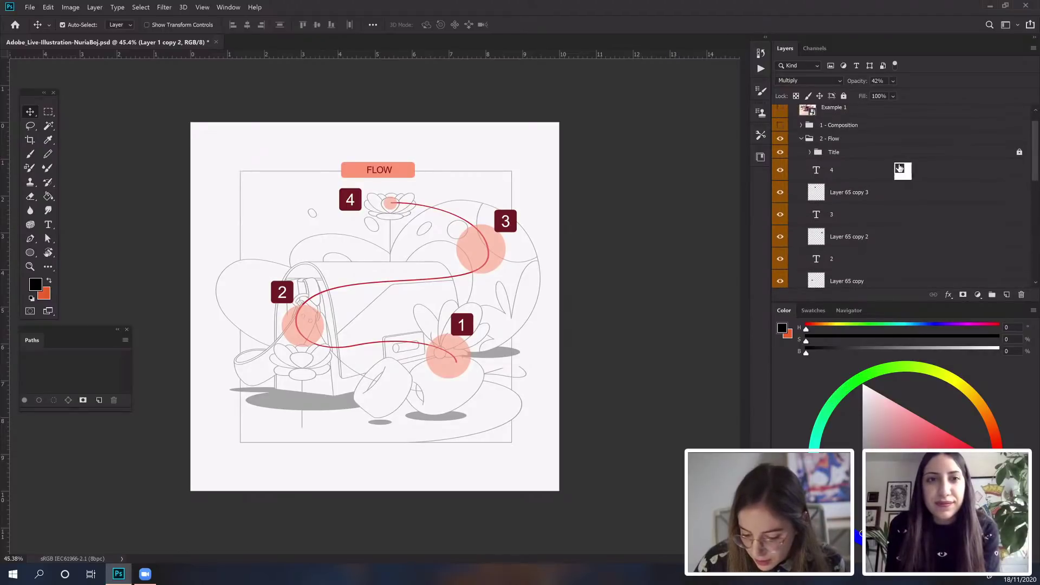
click(832, 140)
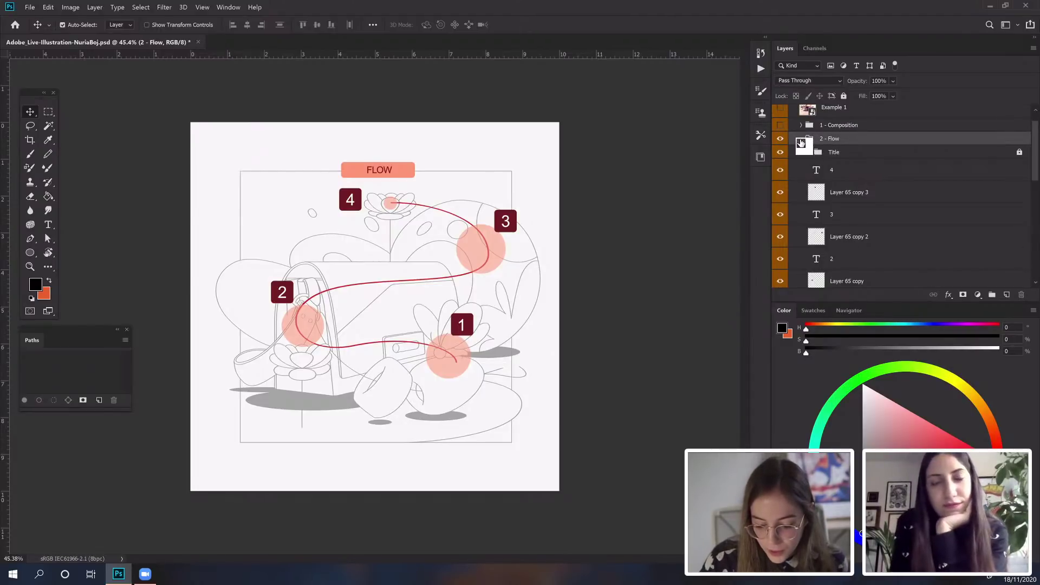
click(801, 140)
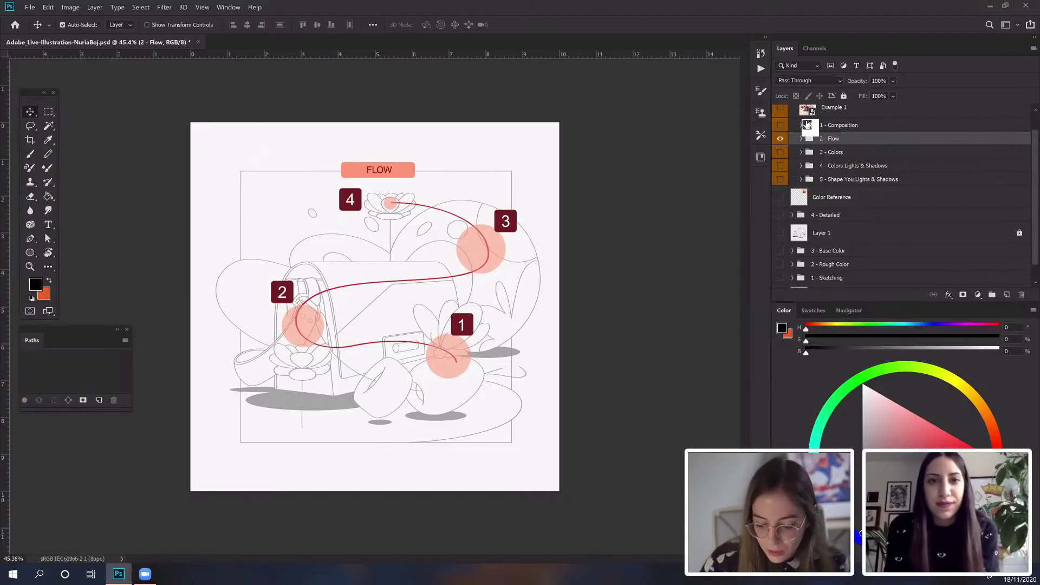
Step: Hide the 2 - Flow group and show the Example 1 layer to examine the flow of its composition
click(780, 139)
click(780, 108)
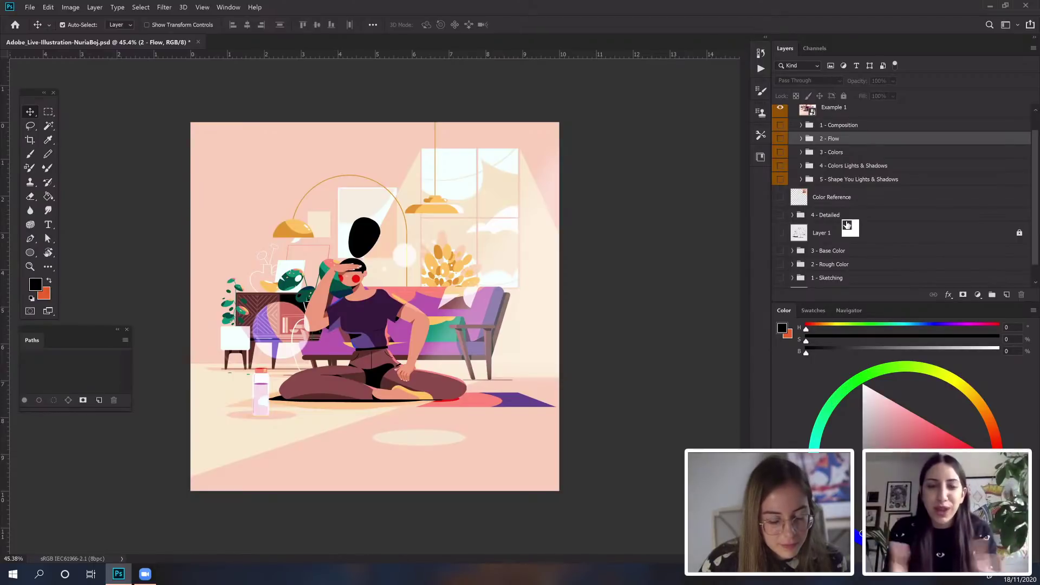
drag(847, 224, 288, 183)
drag(174, 221, 278, 381)
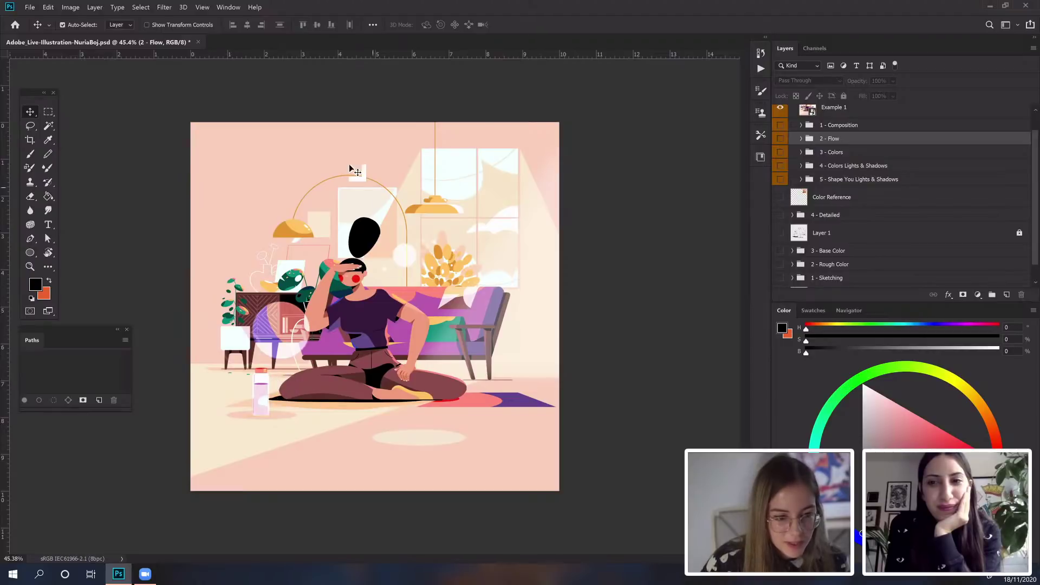
drag(349, 166, 792, 192)
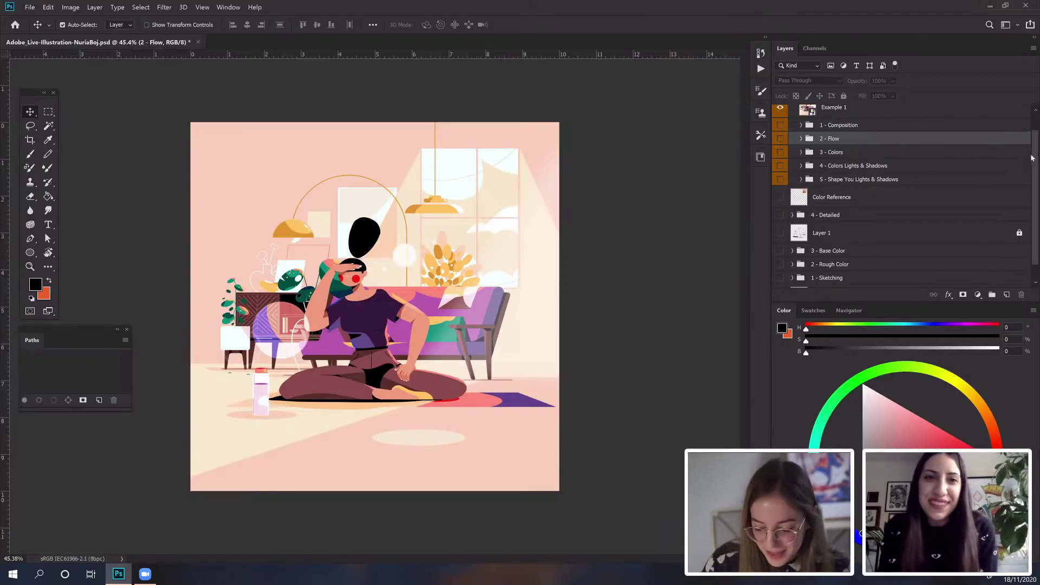
Step: Hide the Example 1 layer and show the 3 - Colors group
scroll(1035, 151, up, 2)
mouse_move(790, 133)
mouse_down()
mouse_move(829, 168)
mouse_move(819, 132)
mouse_move(782, 129)
mouse_up()
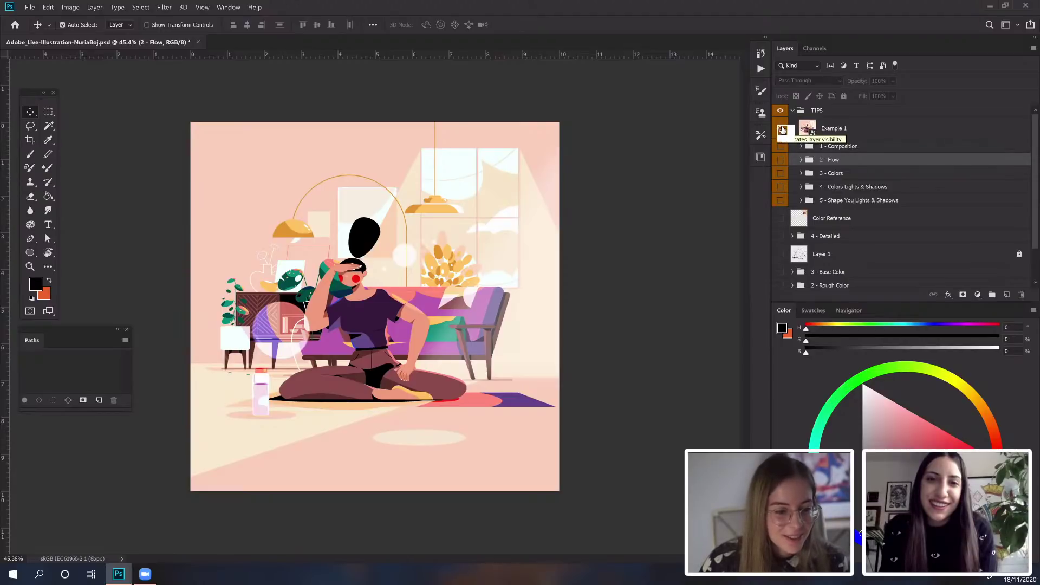
click(780, 129)
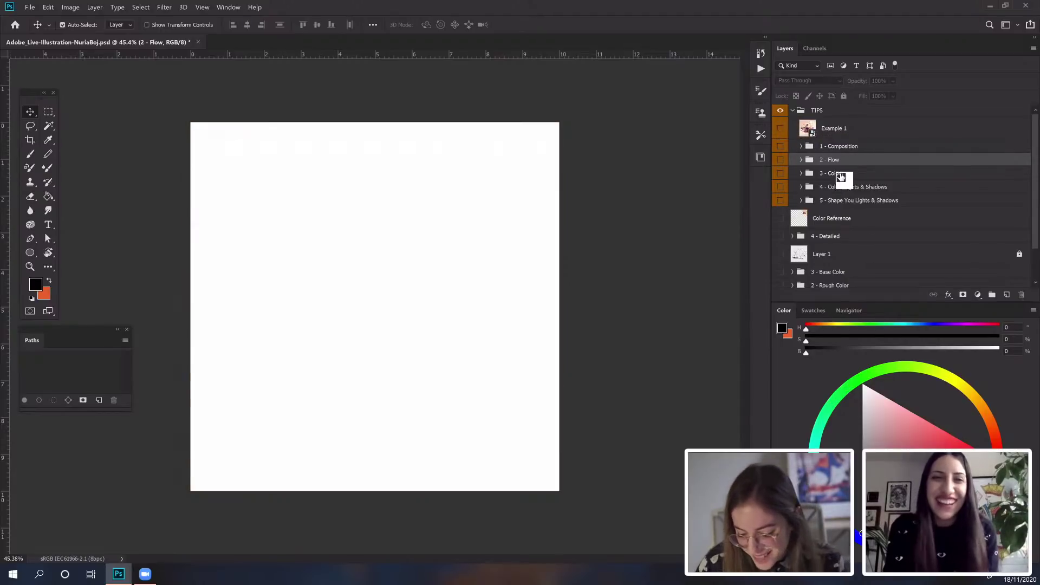
click(834, 174)
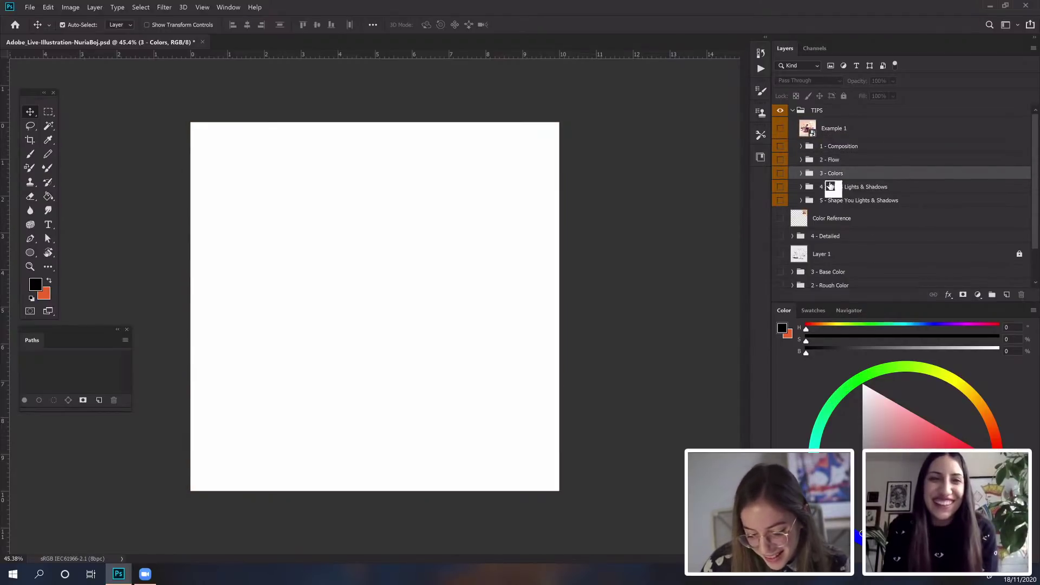
drag(781, 177, 782, 177)
click(781, 176)
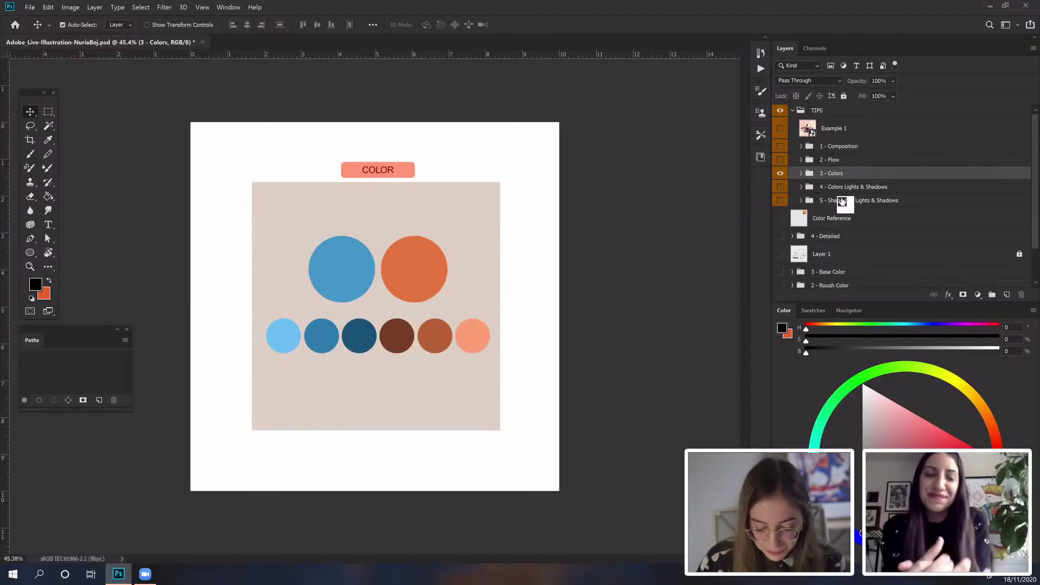
Step: Expand the 3 - Colors group and select its Complementary group to examine the blue and orange palette
click(801, 174)
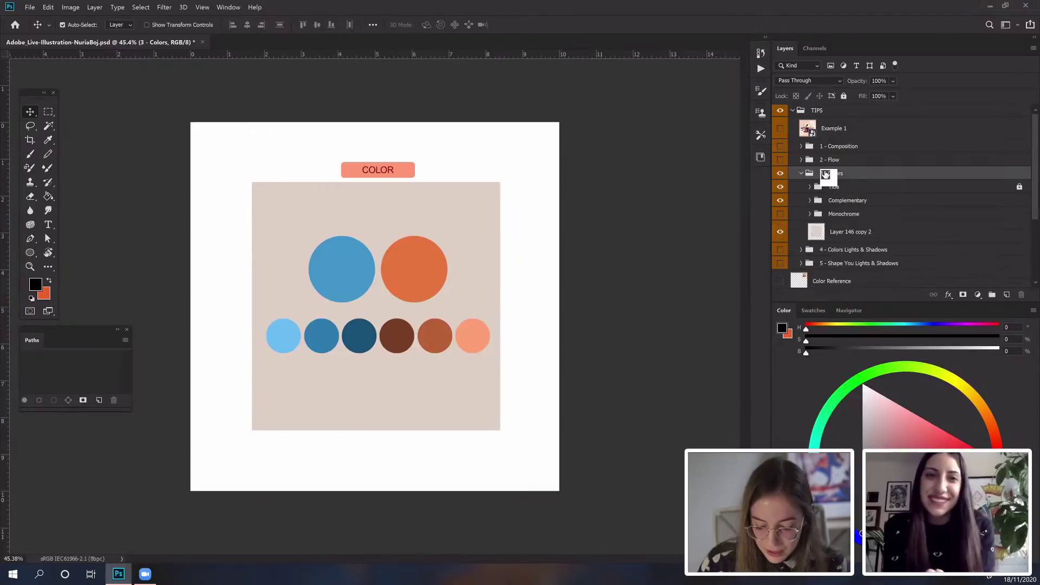
click(846, 200)
drag(700, 217, 653, 270)
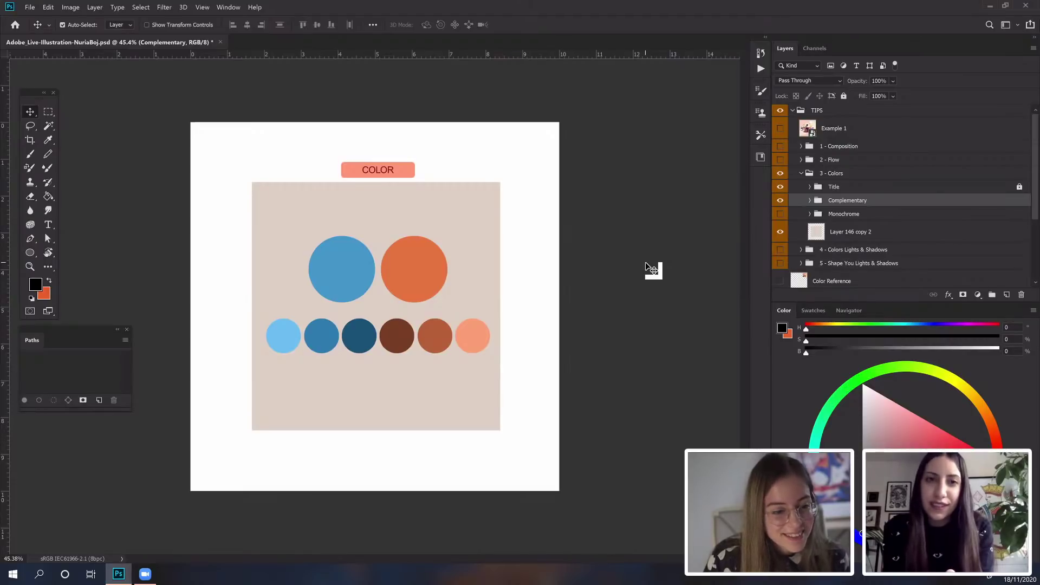
drag(653, 270, 343, 328)
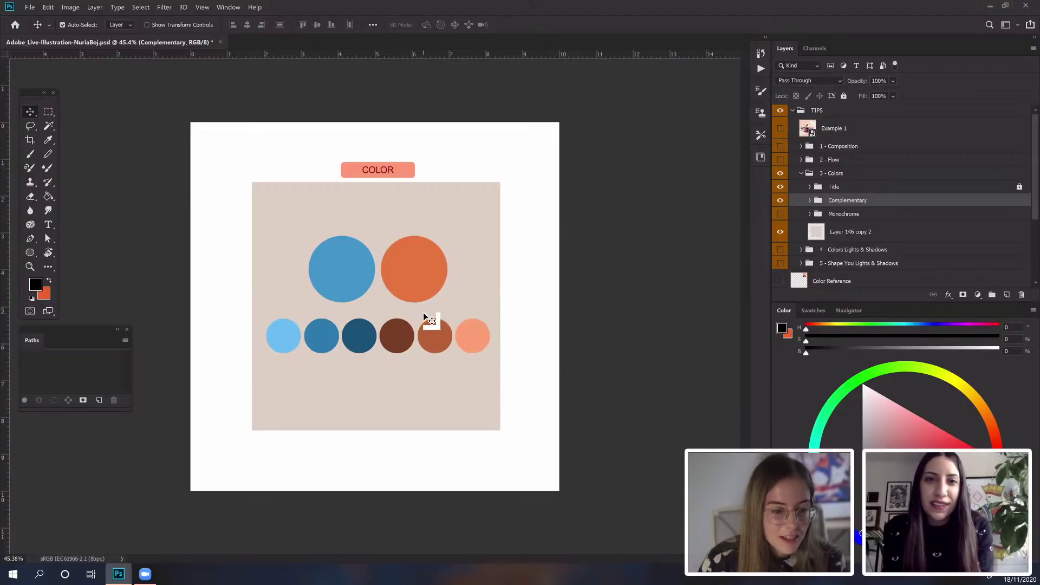
drag(424, 312, 464, 297)
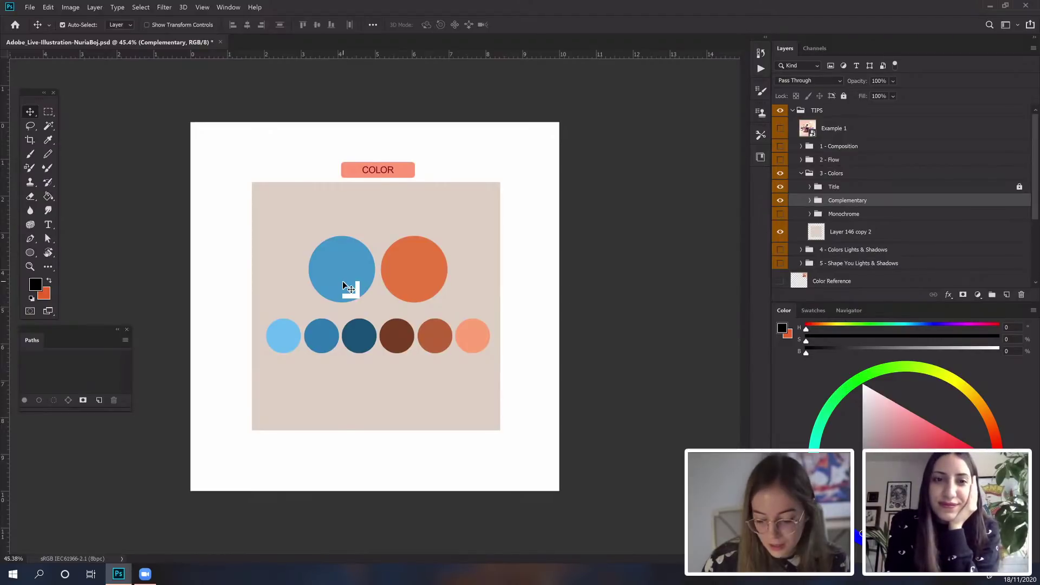
Step: Hide the Complementary group and show the Monochrome group within 3 - Colors
click(851, 214)
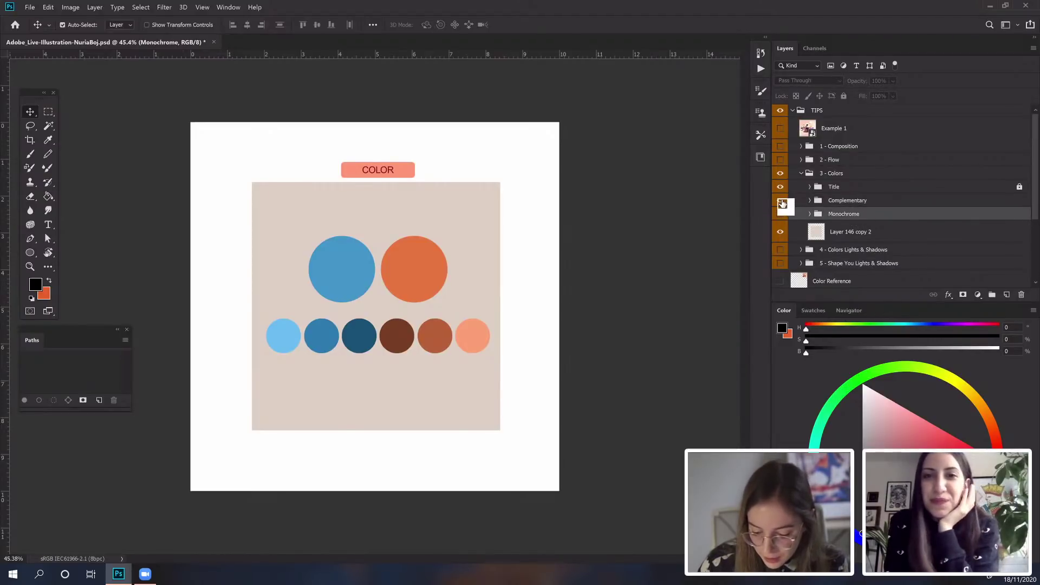
click(781, 200)
click(780, 214)
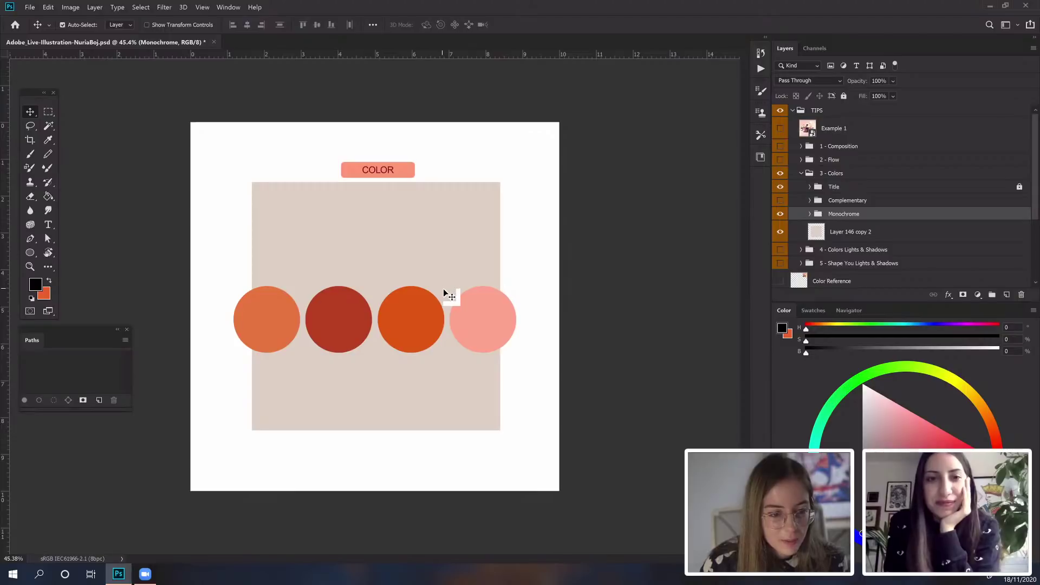
click(858, 204)
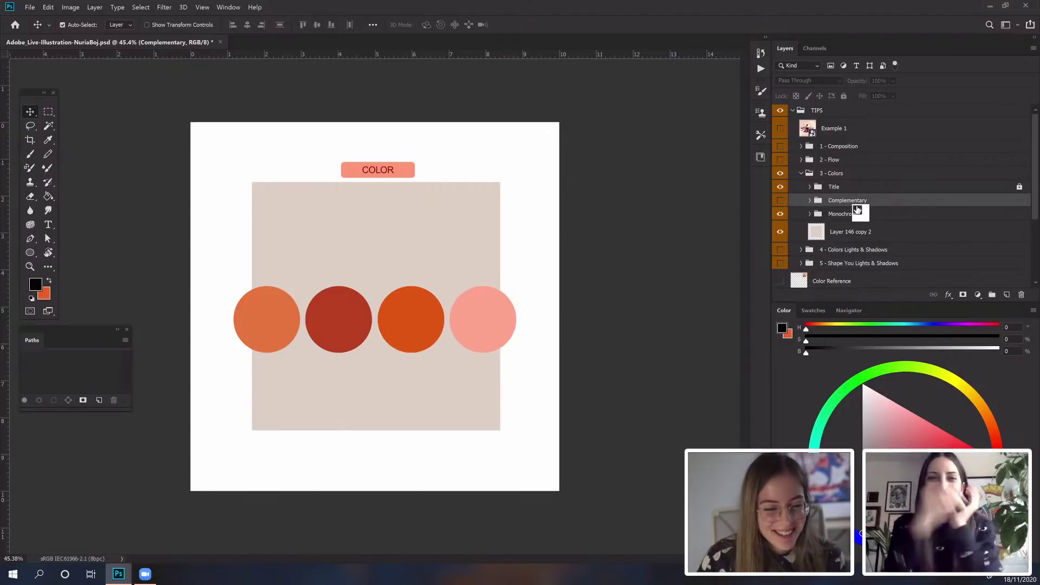
click(839, 214)
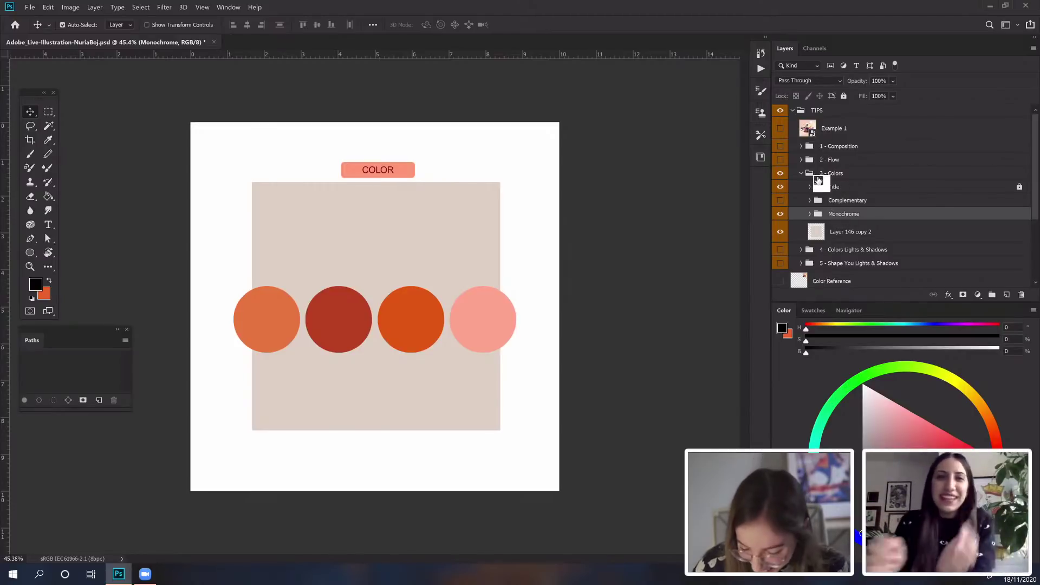
Step: Collapse and hide the 3 - Colors group
click(801, 173)
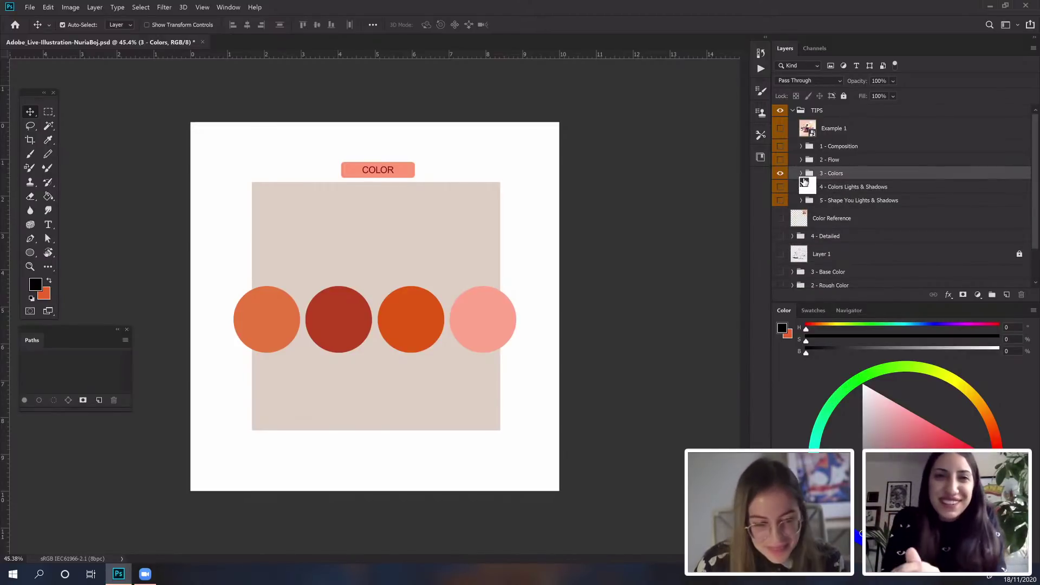
drag(804, 180, 781, 176)
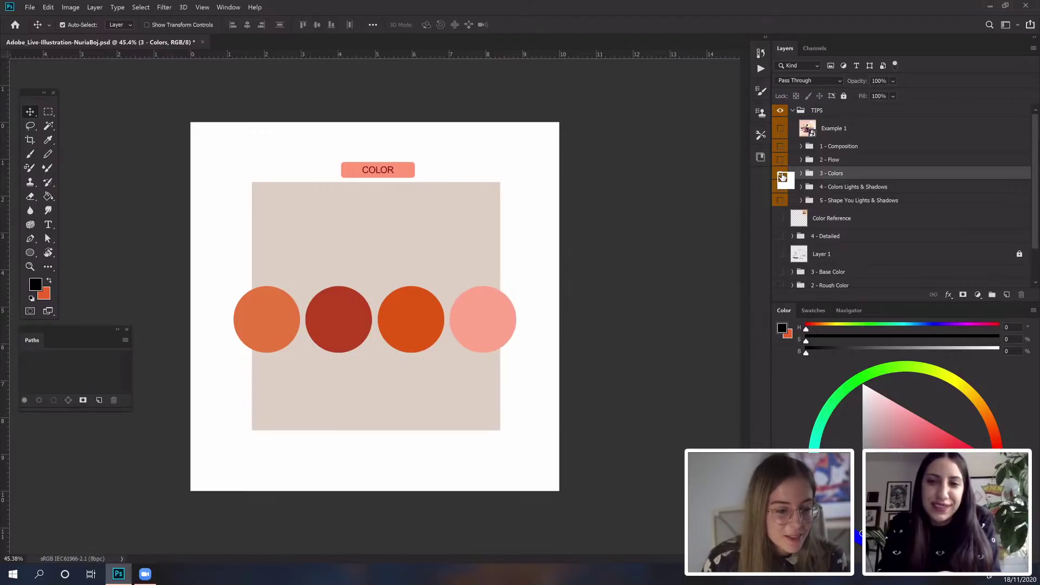
click(781, 174)
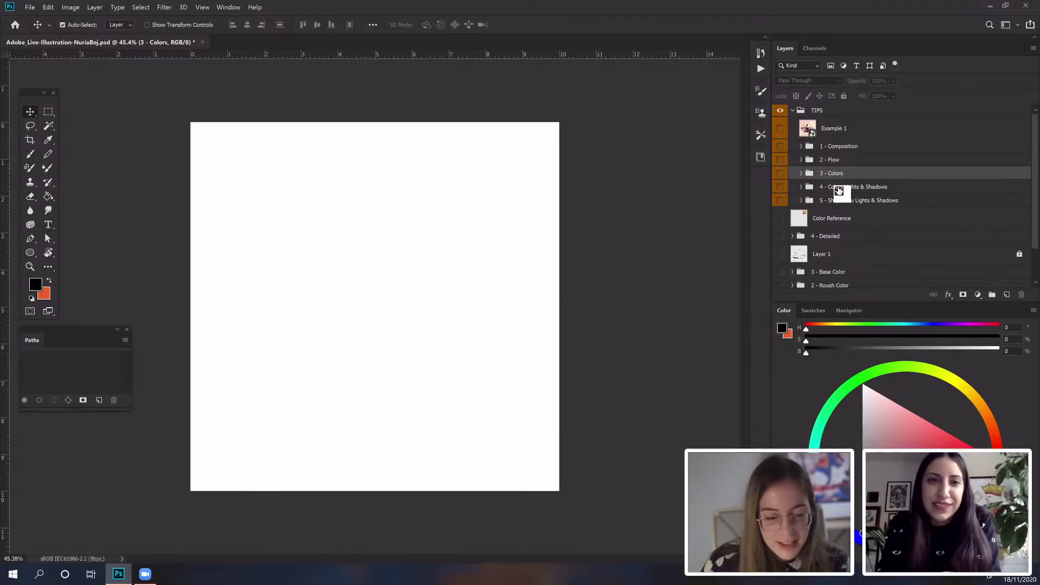
Step: Show and expand the 4 - Colors Lights & Shadows group, and expand its Blue Sphere group
click(839, 188)
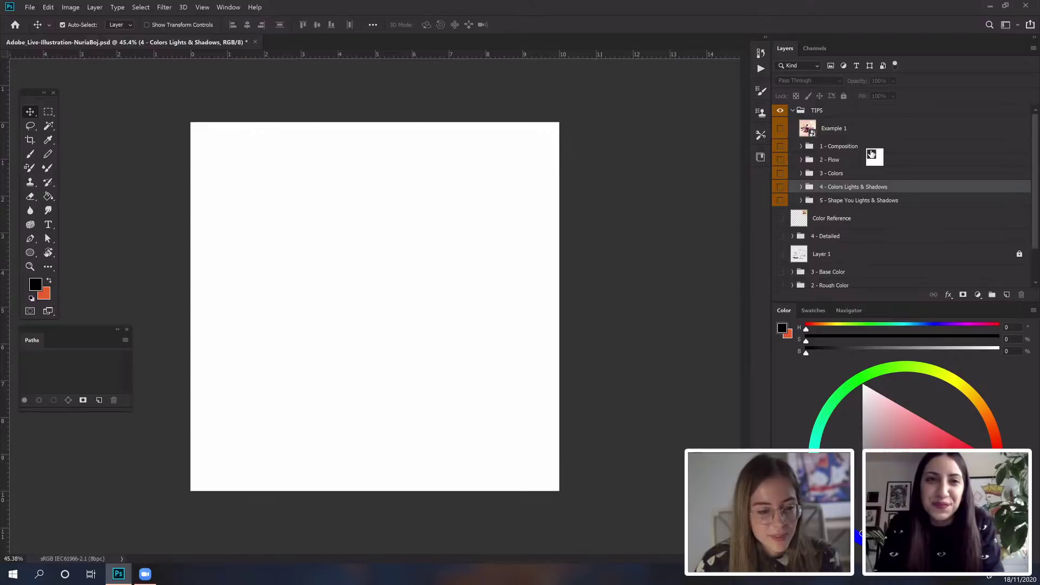
drag(872, 154, 897, 196)
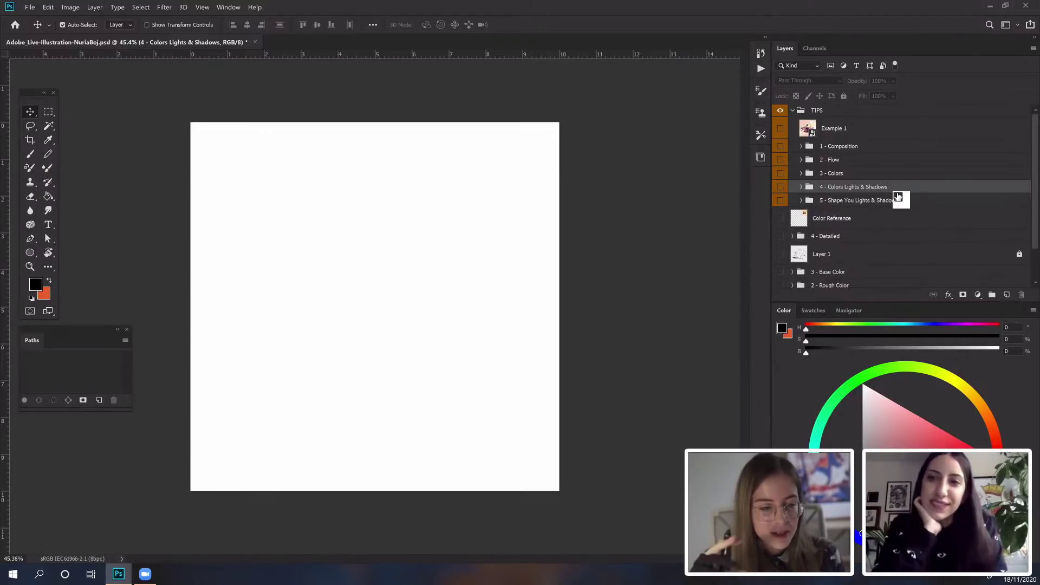
drag(898, 196, 897, 196)
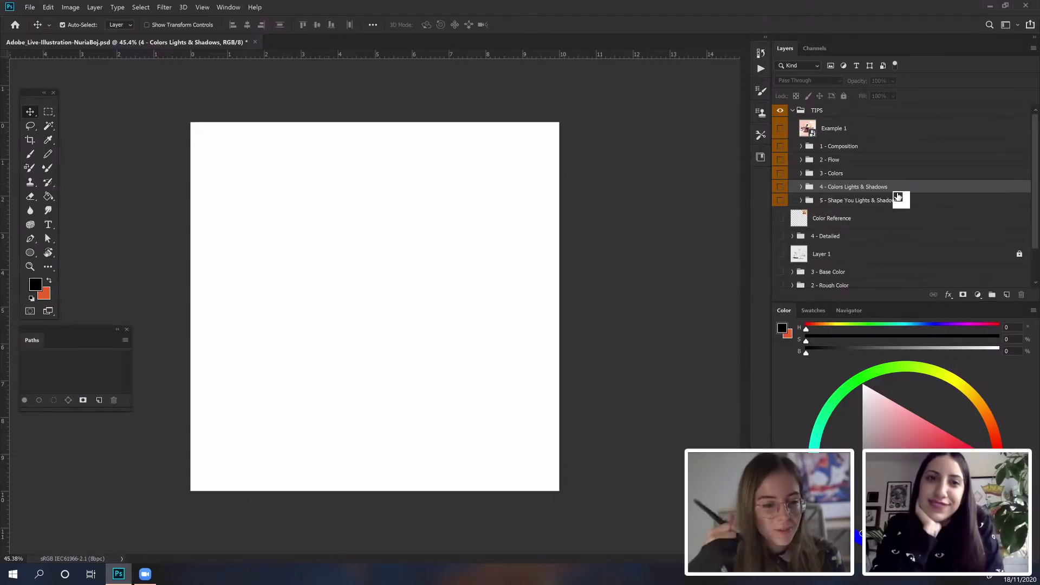
drag(897, 196, 870, 189)
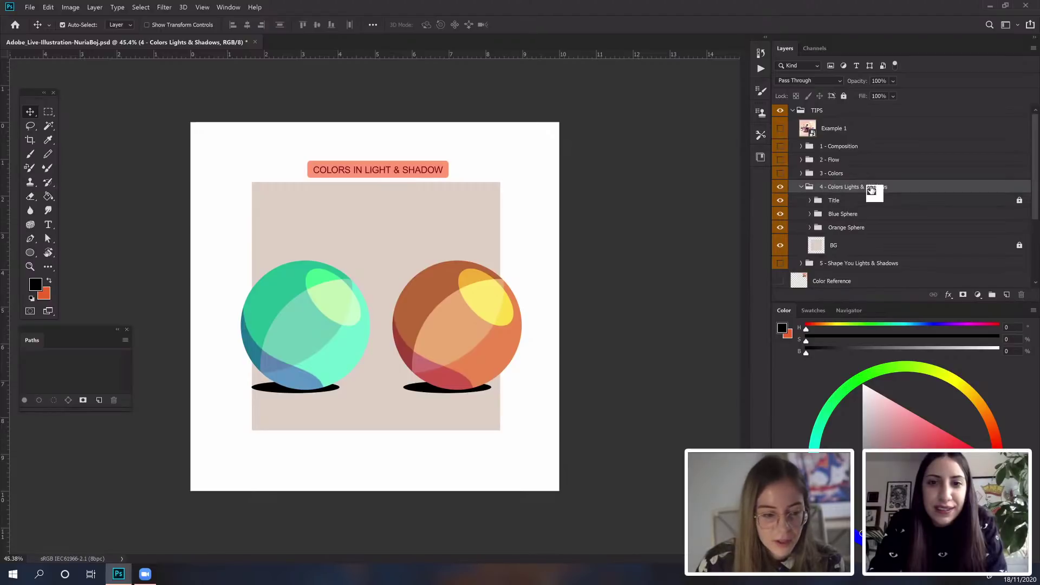
click(856, 231)
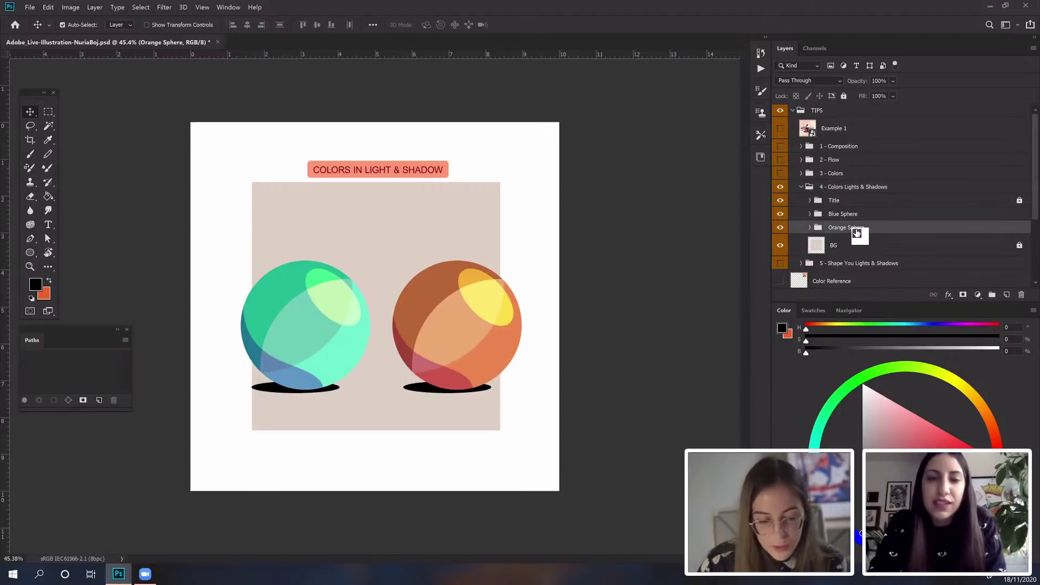
drag(856, 231, 833, 211)
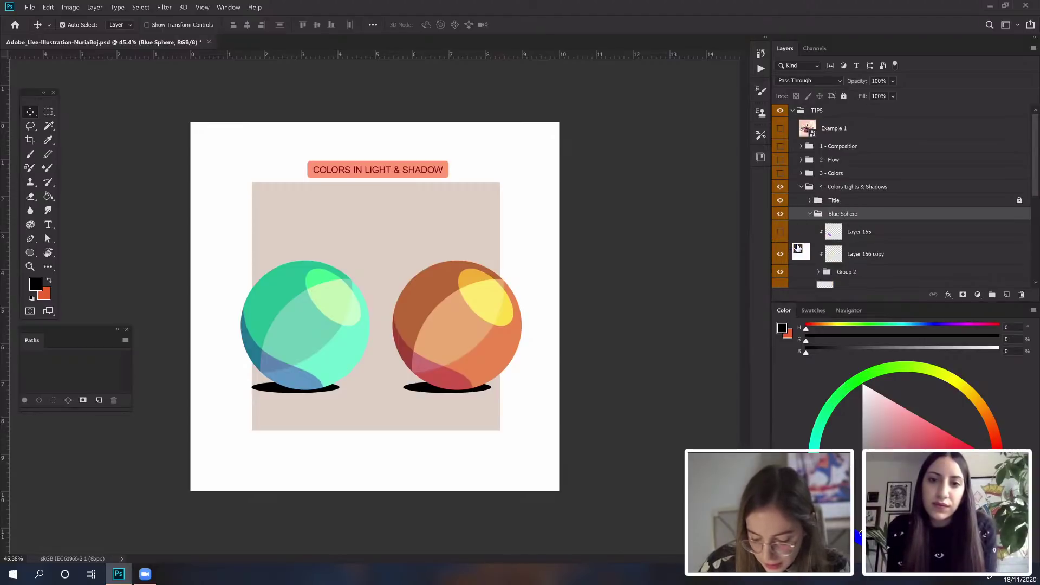
Step: Hide Layer 155 and Layer 156 copy in the Blue Sphere group, and add a new layer above Group 2
click(780, 231)
click(782, 256)
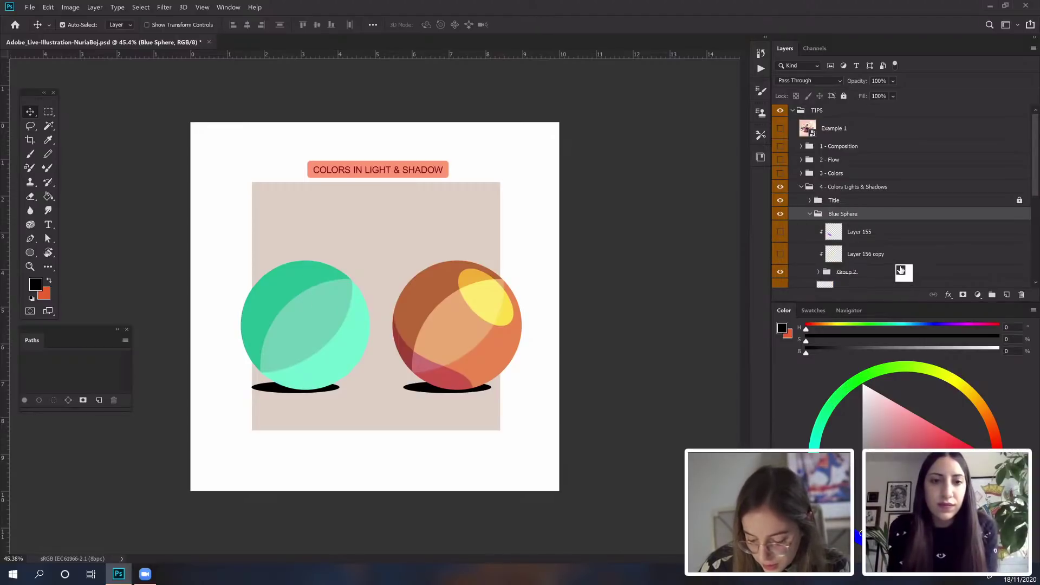
click(896, 271)
click(1007, 294)
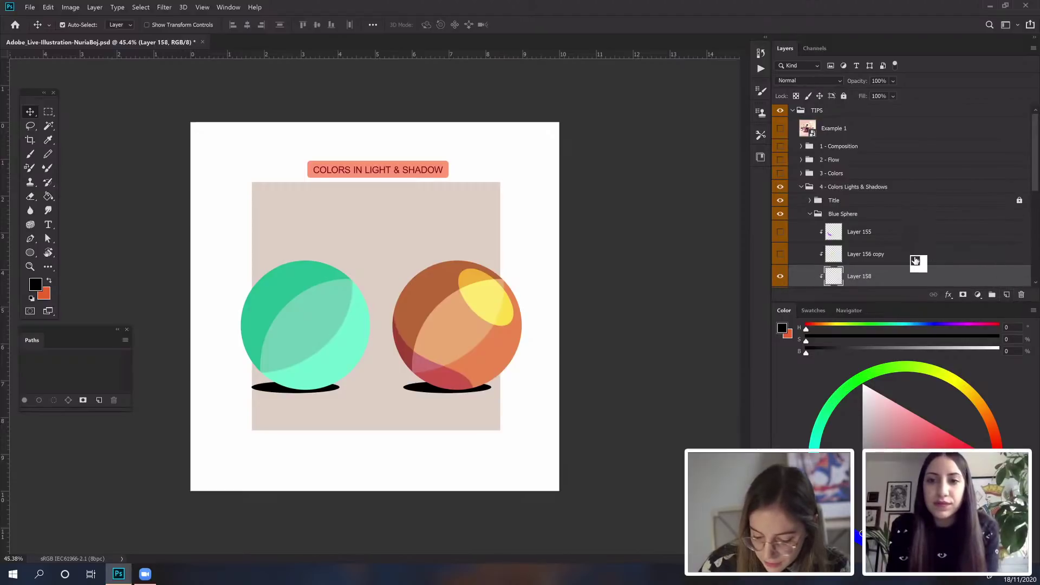
Step: Set the foreground color to a light yellow with hue 62, saturation 54% and brightness 93%
click(951, 379)
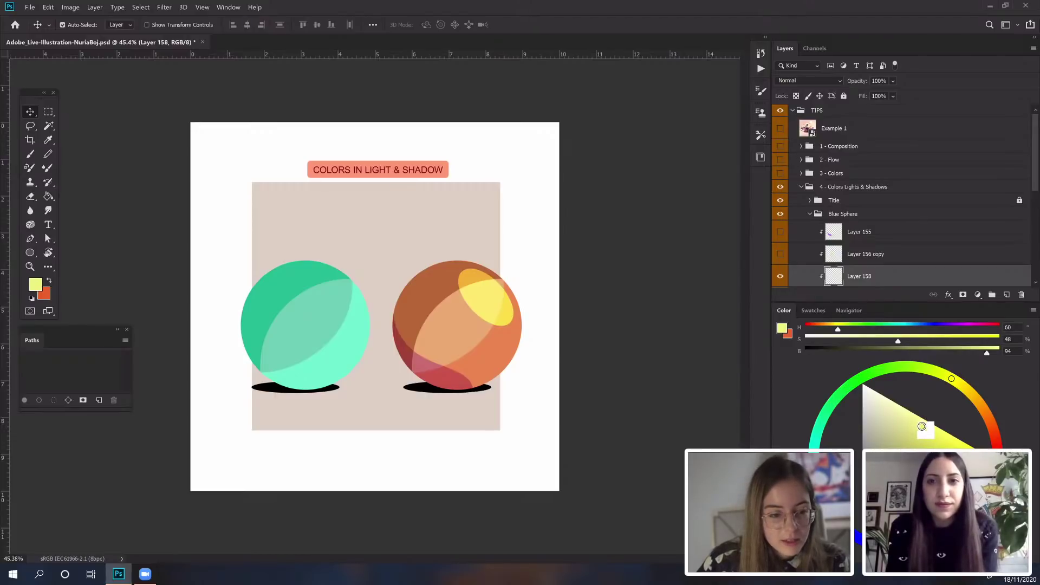
click(969, 394)
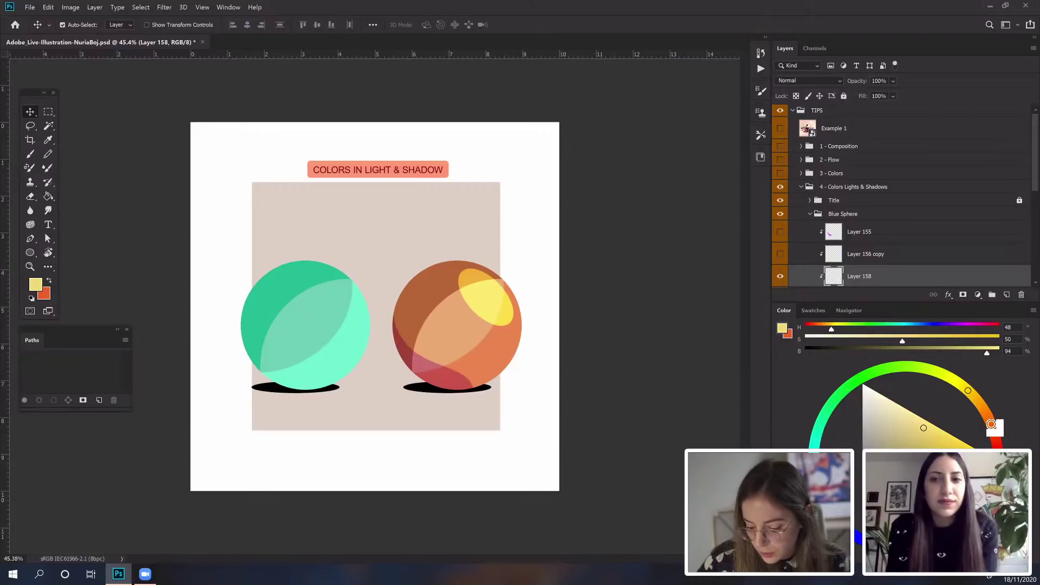
click(932, 370)
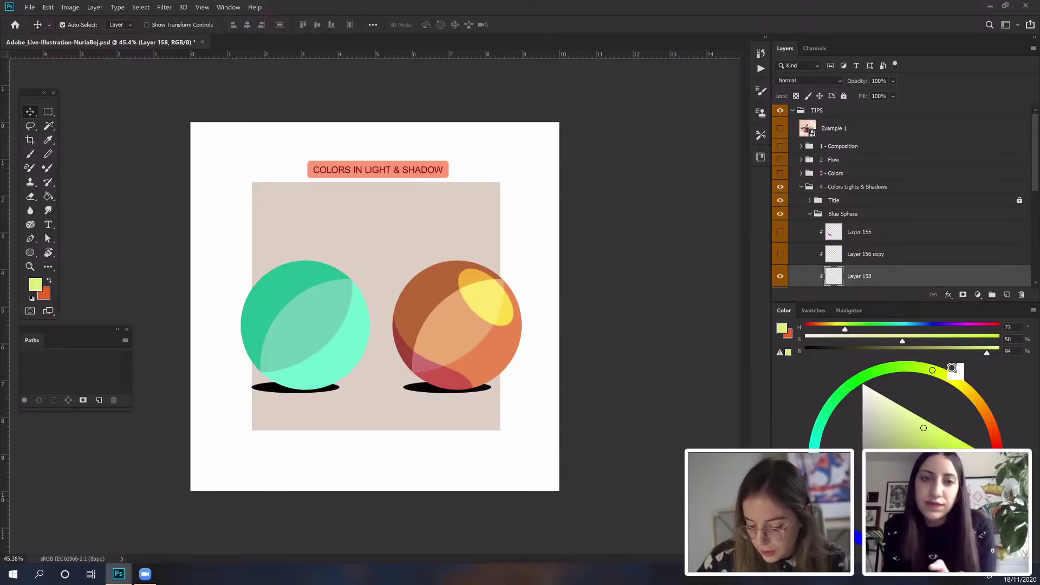
click(942, 388)
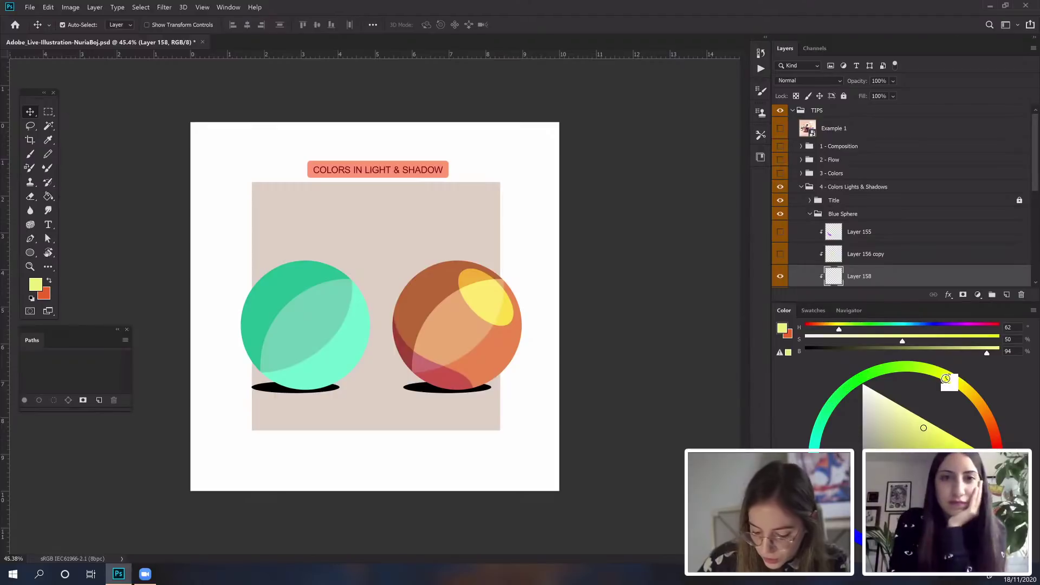
click(927, 431)
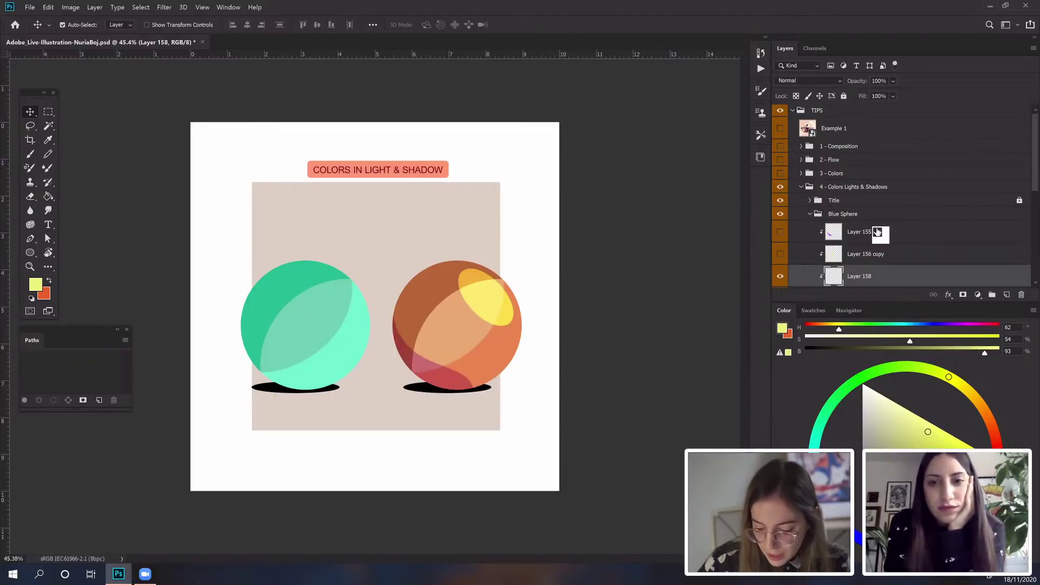
Step: Outline a yellow elliptical highlight near the green sphere's upper edge with the Brush, and paint its inside at a 40 px brush size
key(b)
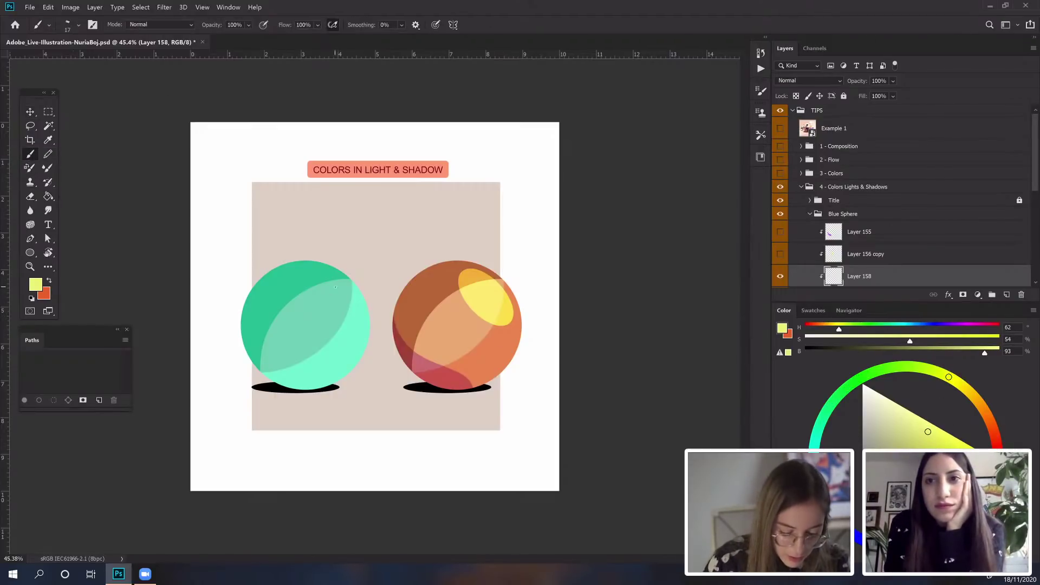
drag(311, 280, 343, 285)
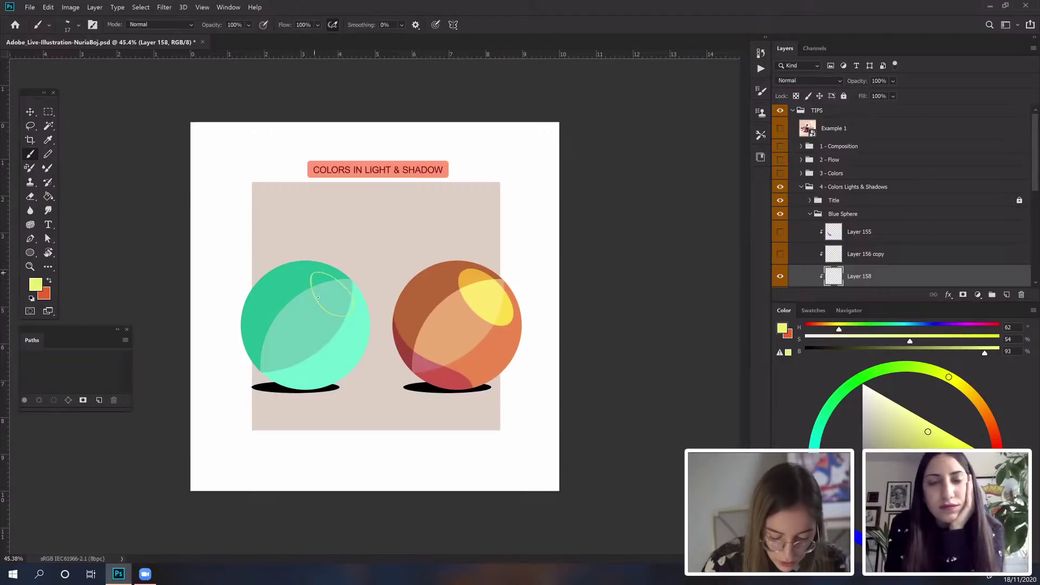
right_click(331, 288)
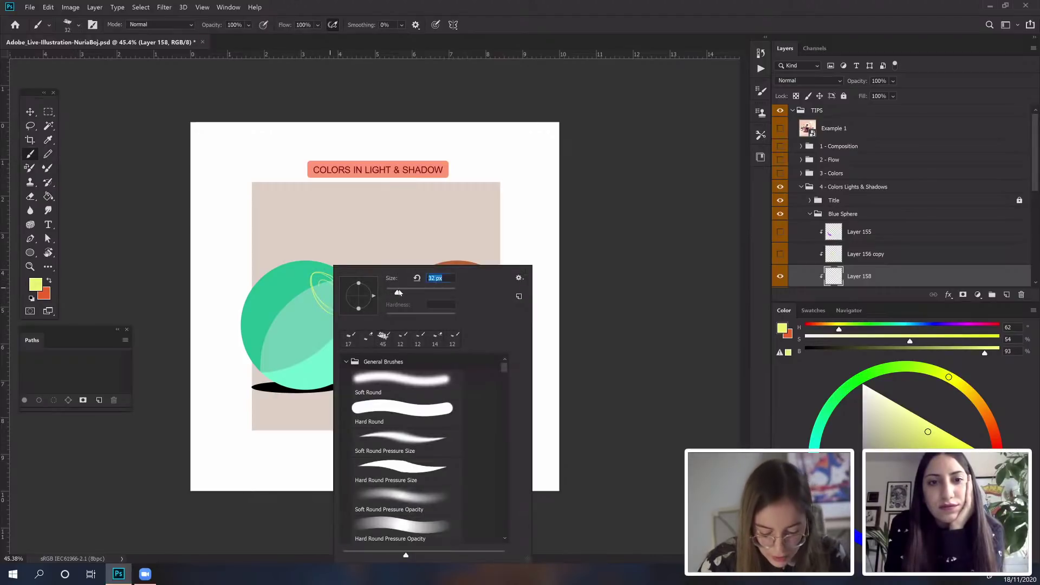
text(40)
key(Return)
mouse_move(322, 288)
mouse_down()
mouse_move(323, 275)
mouse_move(344, 311)
mouse_move(350, 296)
mouse_move(332, 279)
mouse_move(319, 291)
mouse_move(334, 309)
mouse_up()
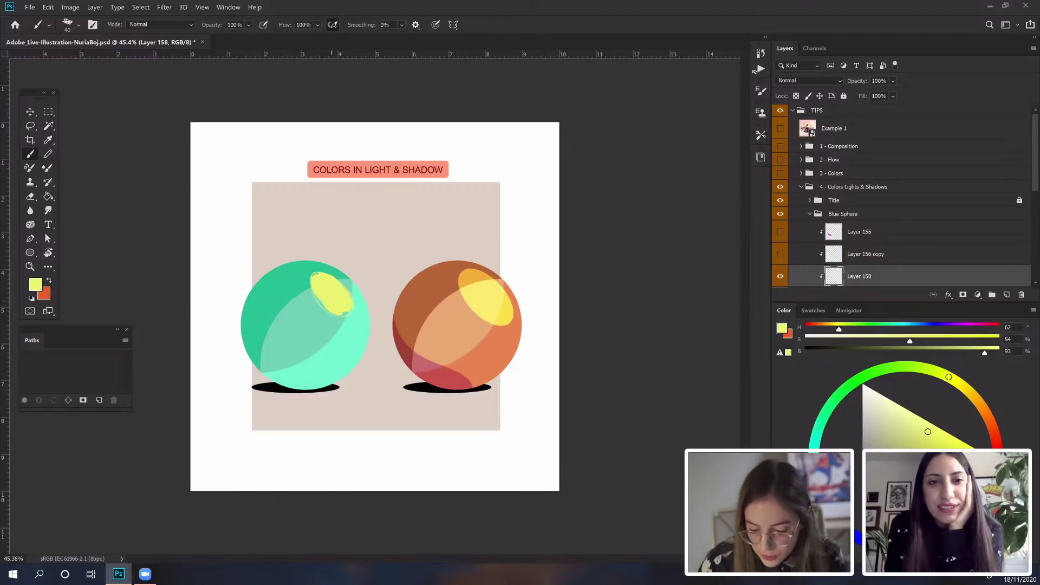
Step: Try another blend mode for the yellow highlight, and toggle the visibility of Layer 156 copy for comparison
click(838, 81)
click(796, 162)
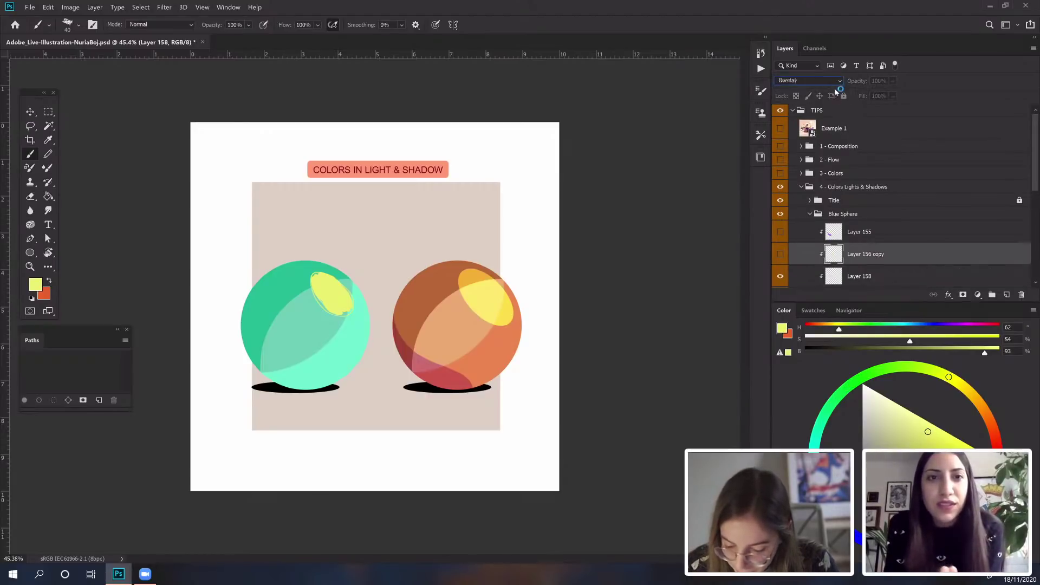
click(784, 255)
click(784, 254)
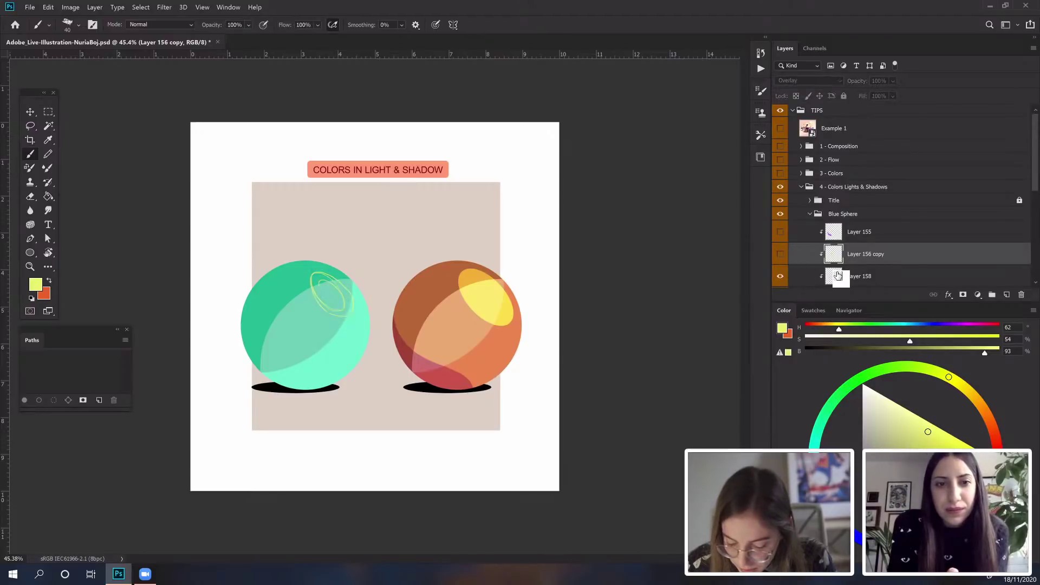
Step: Fill the outlined highlight on the green sphere with the yellow foreground color on Layer 158, using the Paint Bucket
drag(838, 275, 839, 264)
click(48, 196)
click(335, 305)
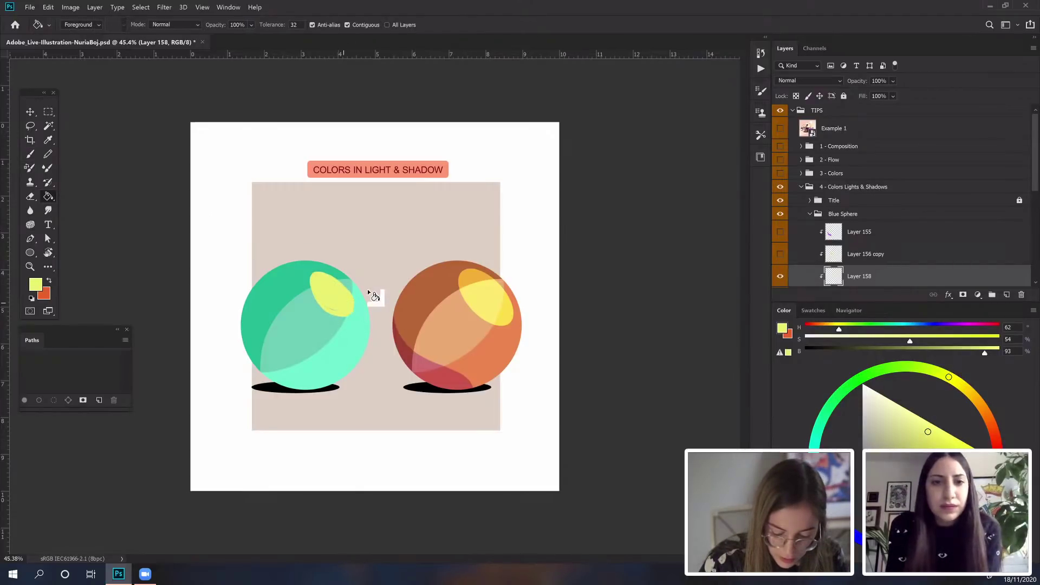
Step: Set the blend mode of Layer 158, the green sphere's highlight, to Overlay, and add a new layer above it
click(837, 81)
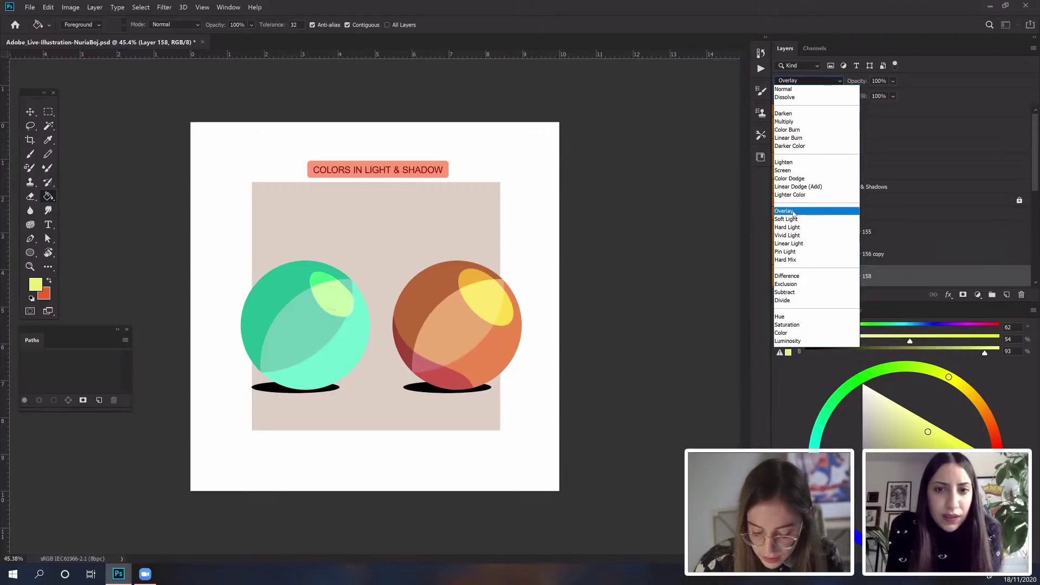
click(795, 212)
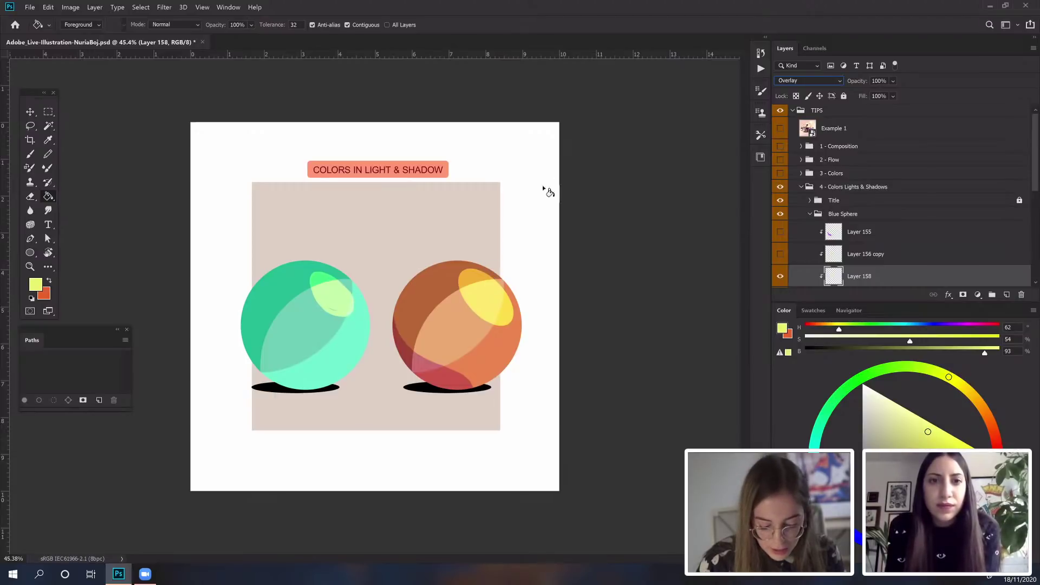
click(1006, 296)
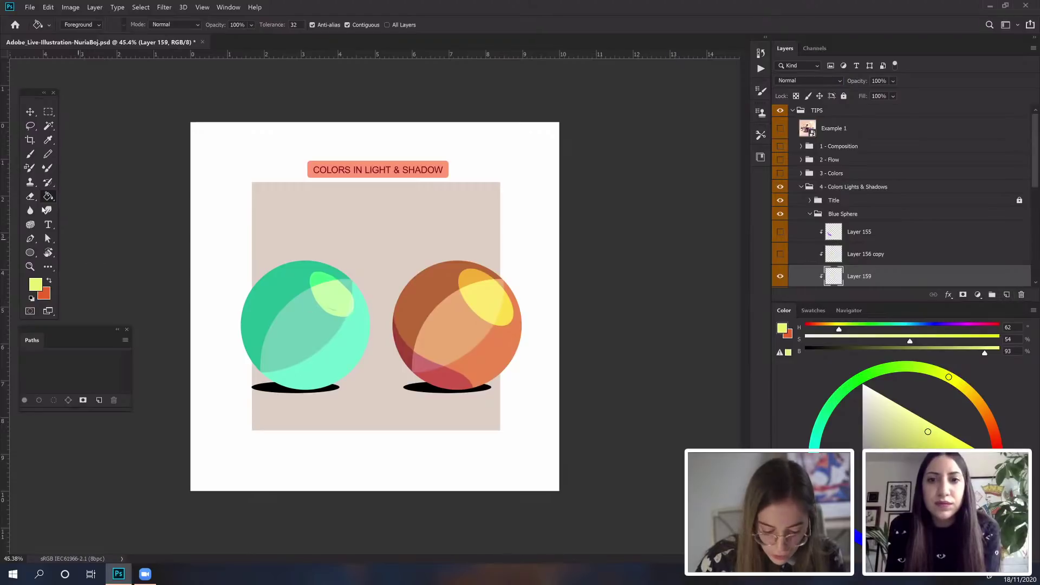
Step: Outline a shadow along the green sphere's lower edge with a purple Brush of hue 277, and fill it using the Paint Bucket
click(29, 155)
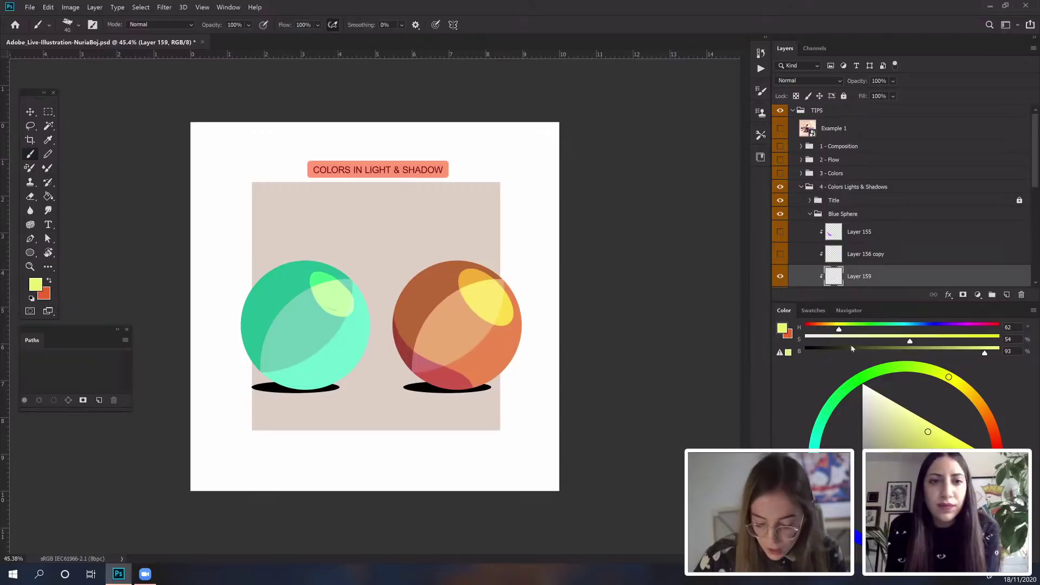
click(953, 329)
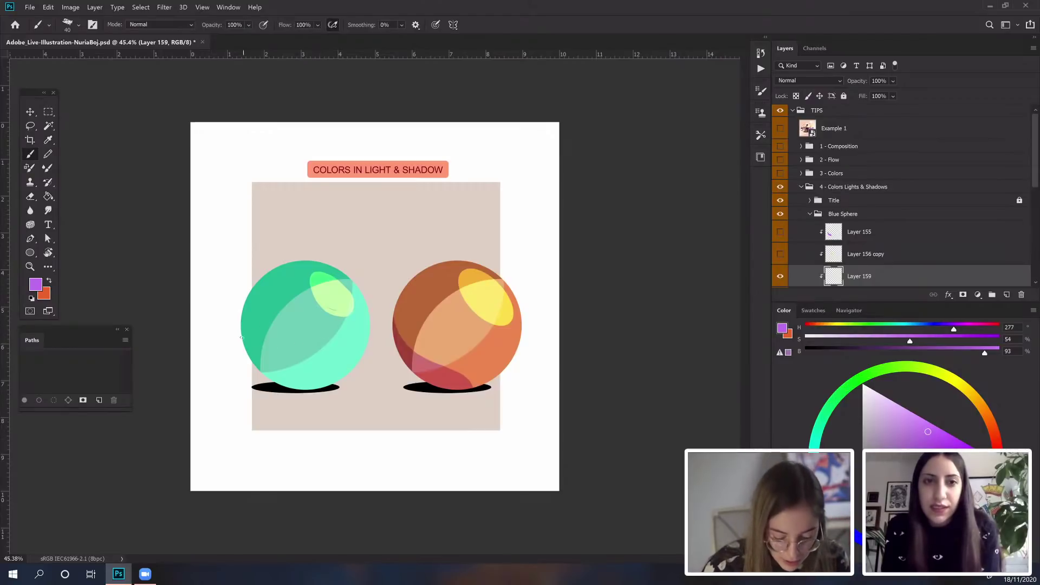
drag(237, 330, 327, 385)
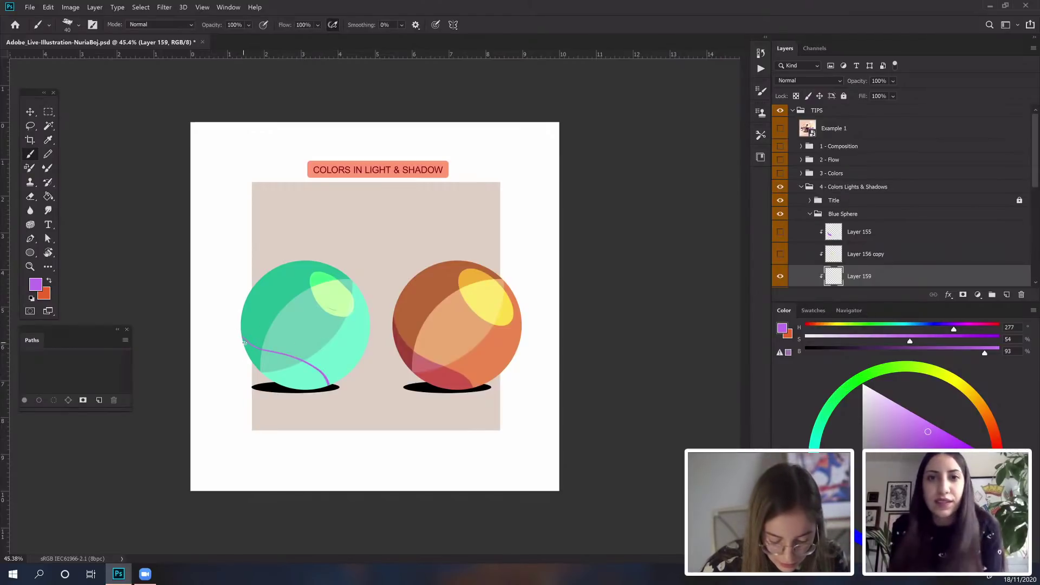
drag(244, 344, 272, 376)
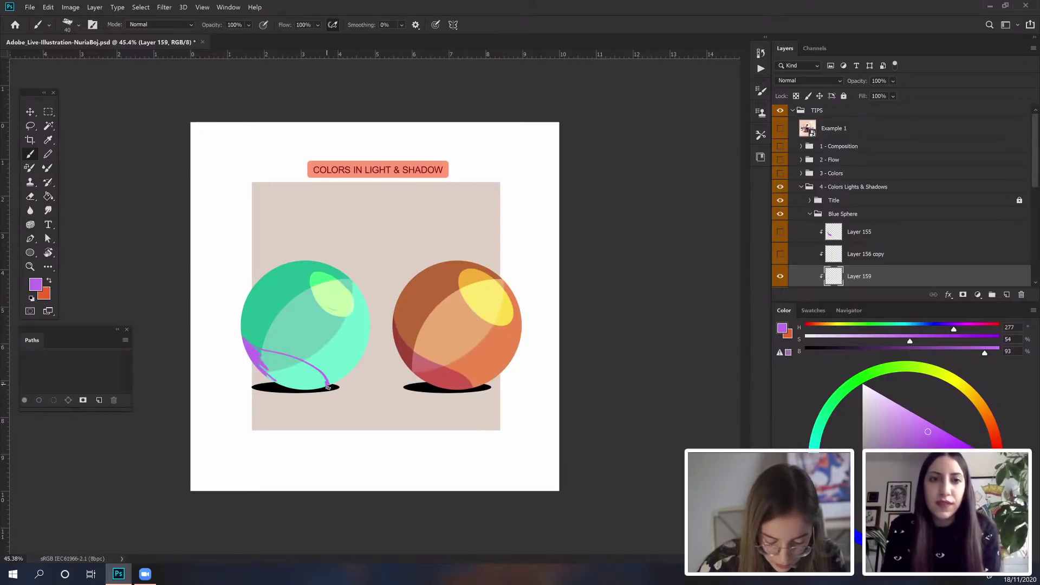
click(49, 197)
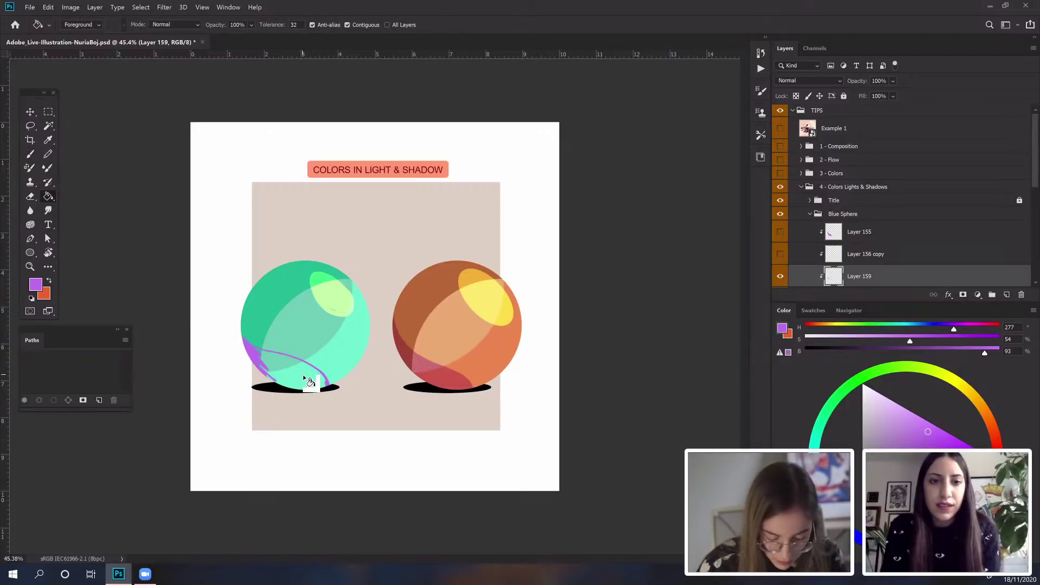
click(303, 375)
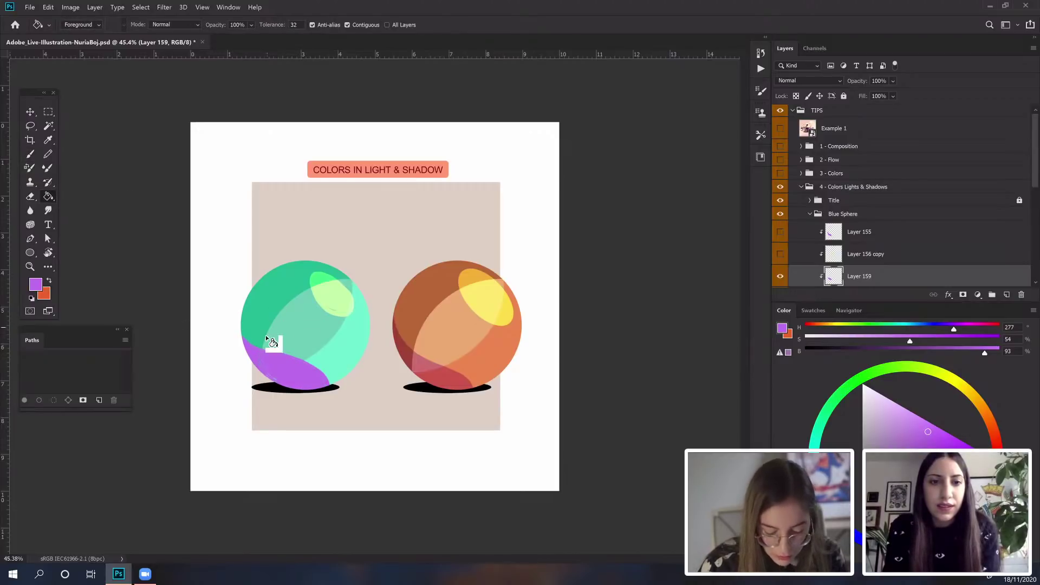
Step: Set the purple shadow layer's blend mode to Multiply and its opacity to 50%
click(29, 113)
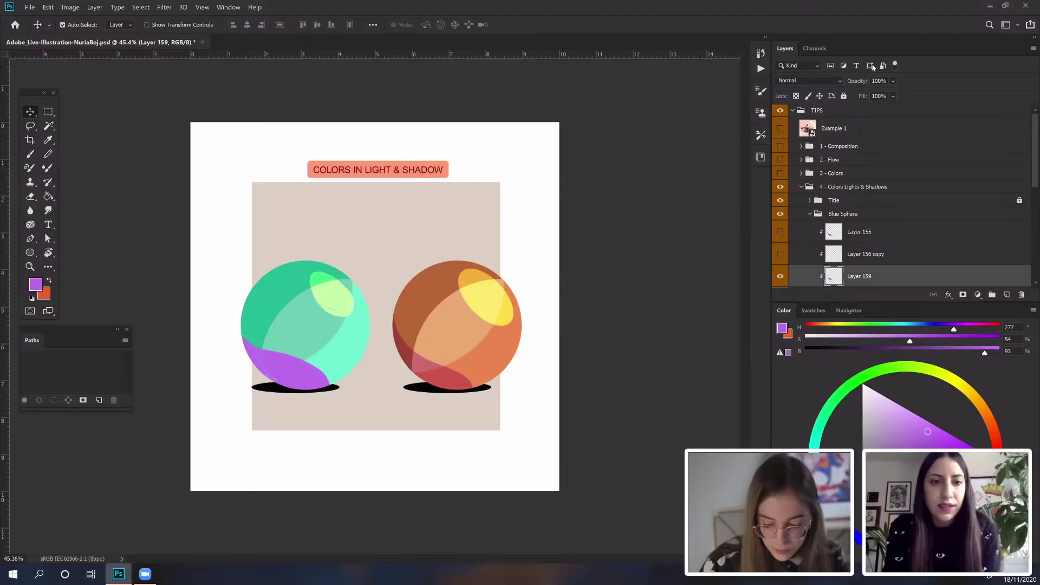
click(838, 83)
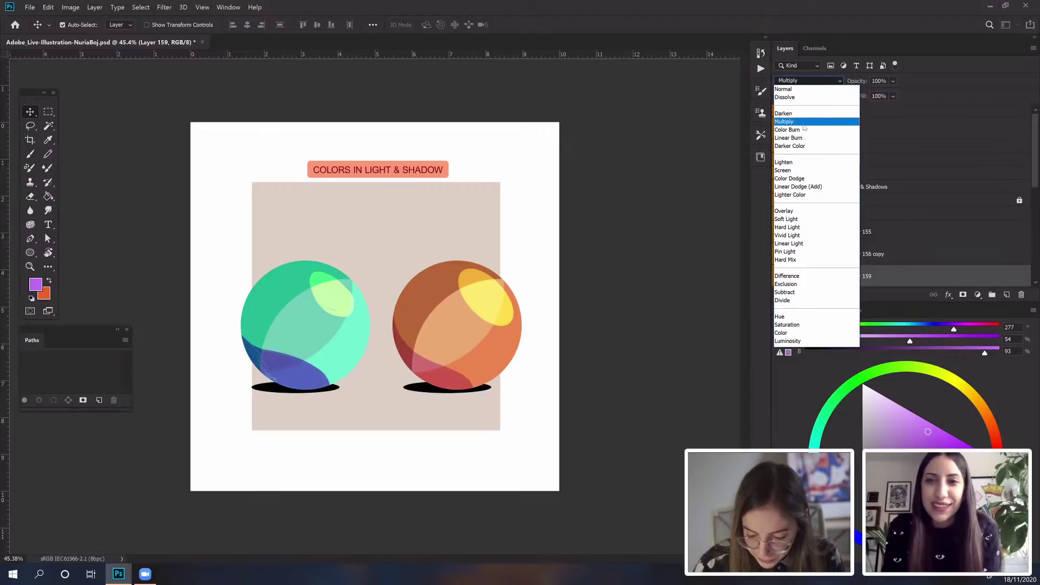
click(803, 127)
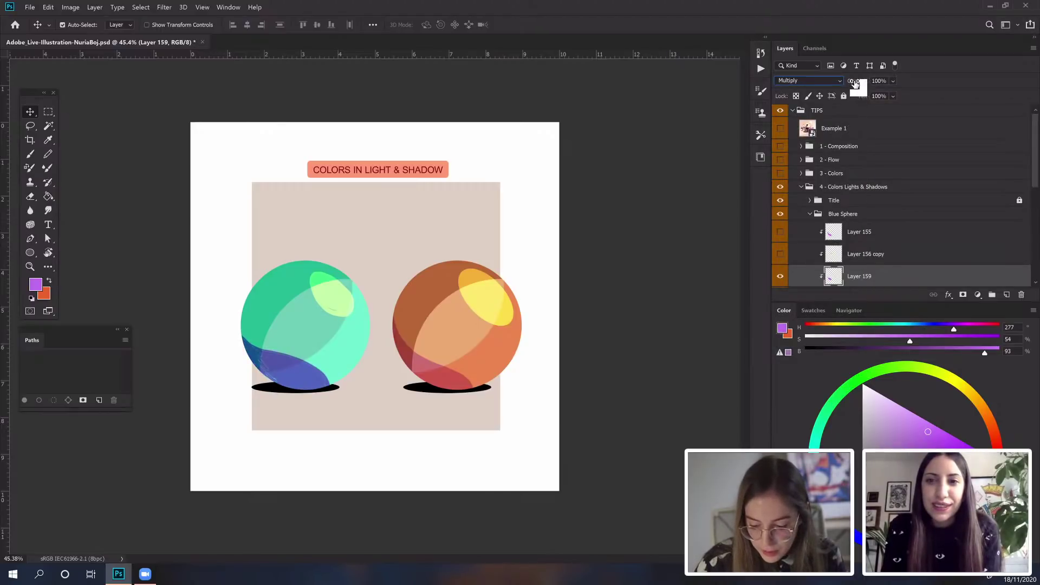
drag(862, 82, 848, 82)
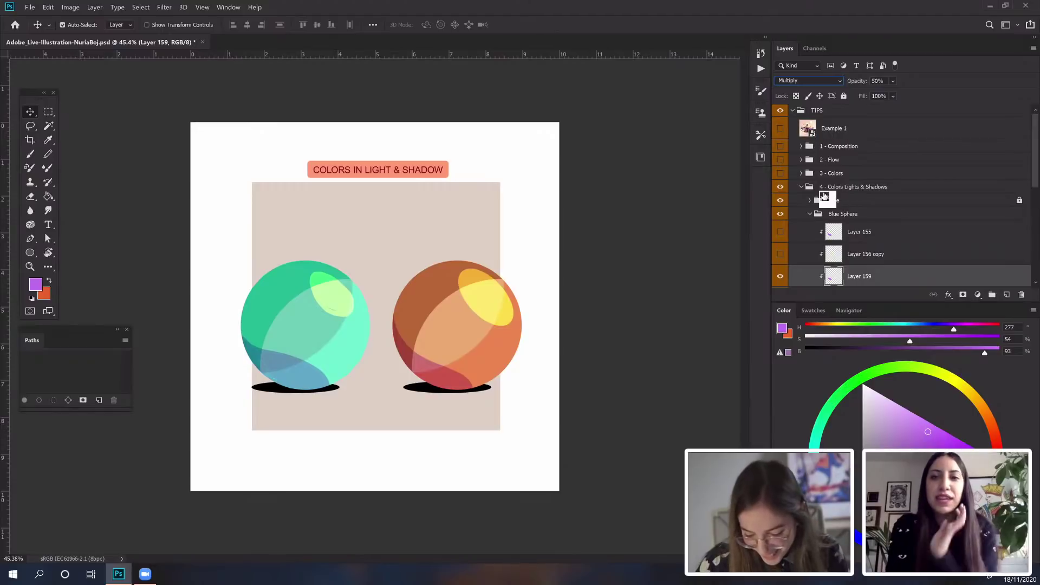
click(852, 187)
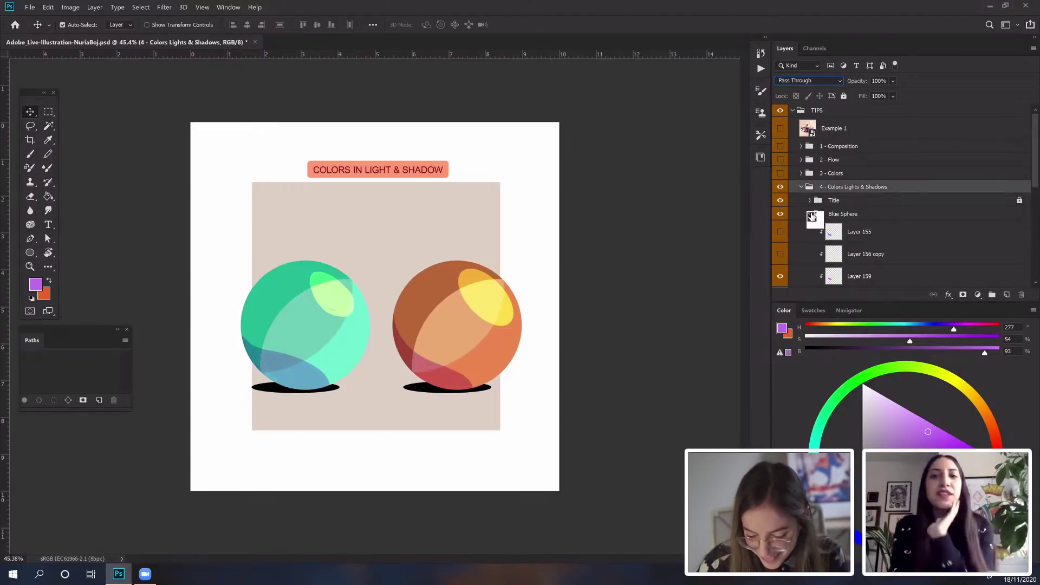
click(810, 214)
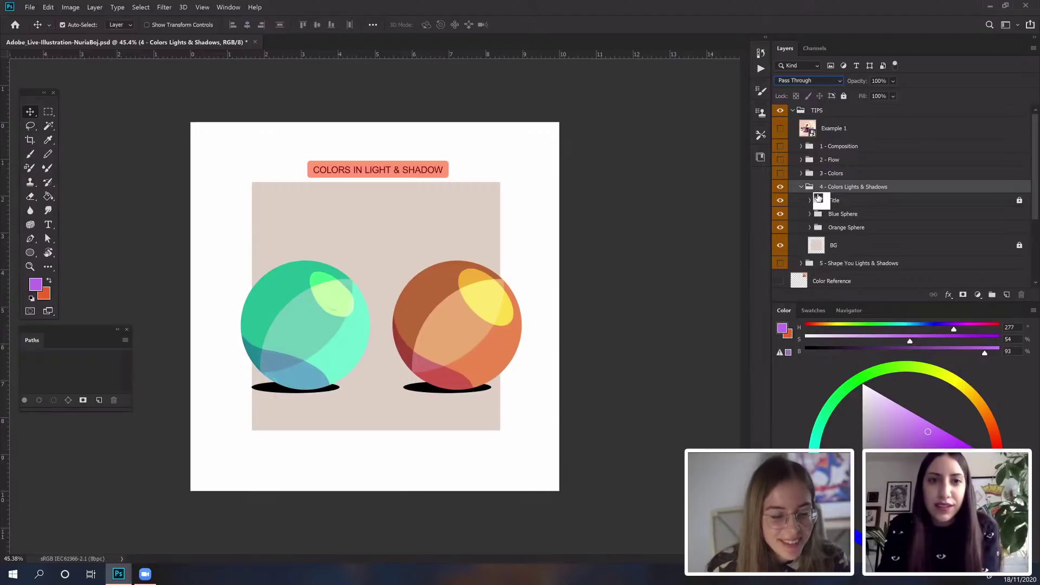
drag(818, 198, 856, 219)
click(166, 7)
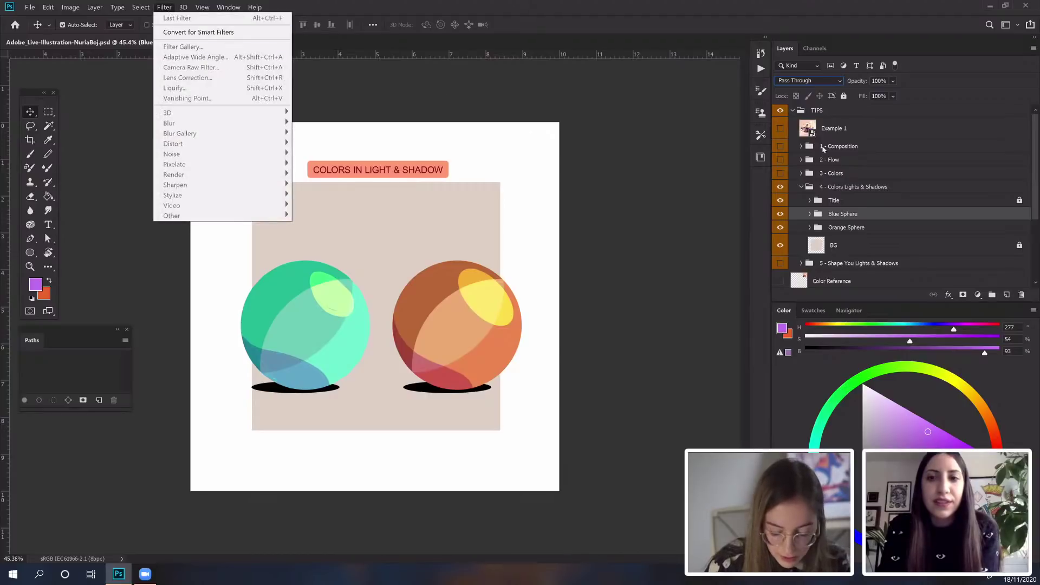
click(810, 214)
click(809, 214)
Step: Apply a Motion Blur to the purple shadow on Layer 159 with an angle of -9° and a distance of 117 pixels
drag(867, 233, 873, 287)
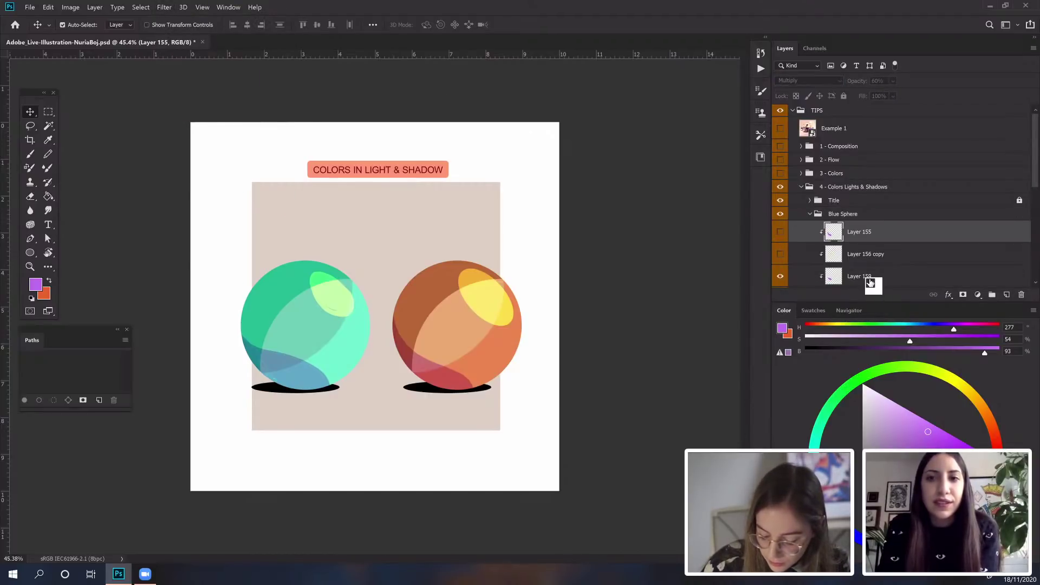
click(890, 273)
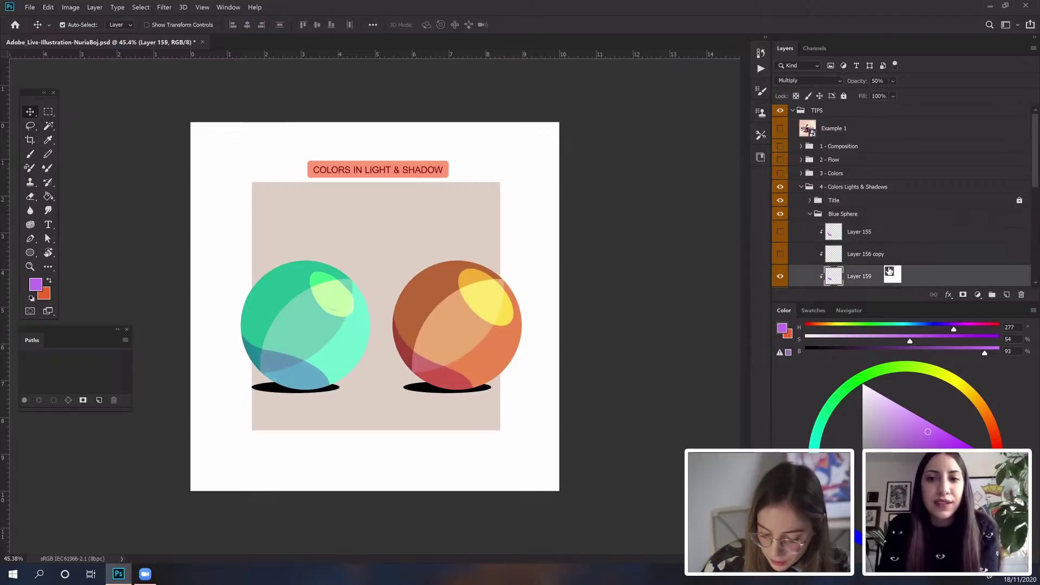
click(170, 10)
mouse_move(267, 123)
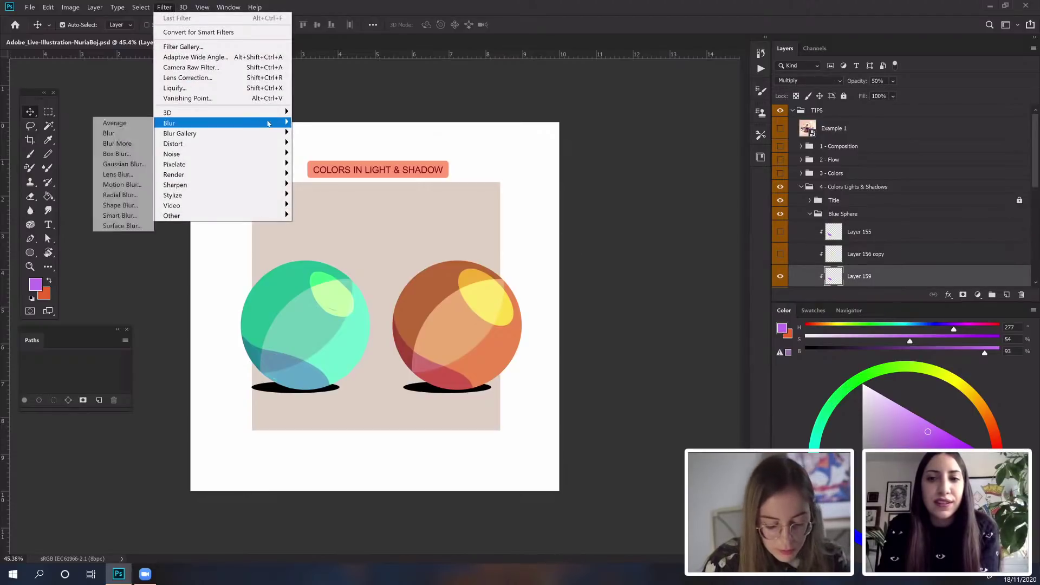
mouse_move(192, 128)
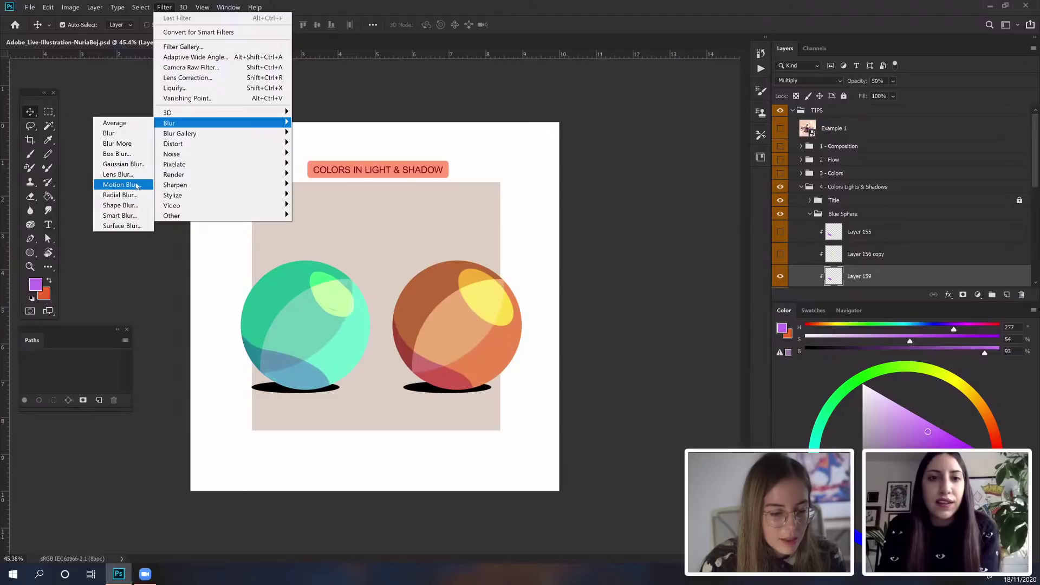
click(120, 185)
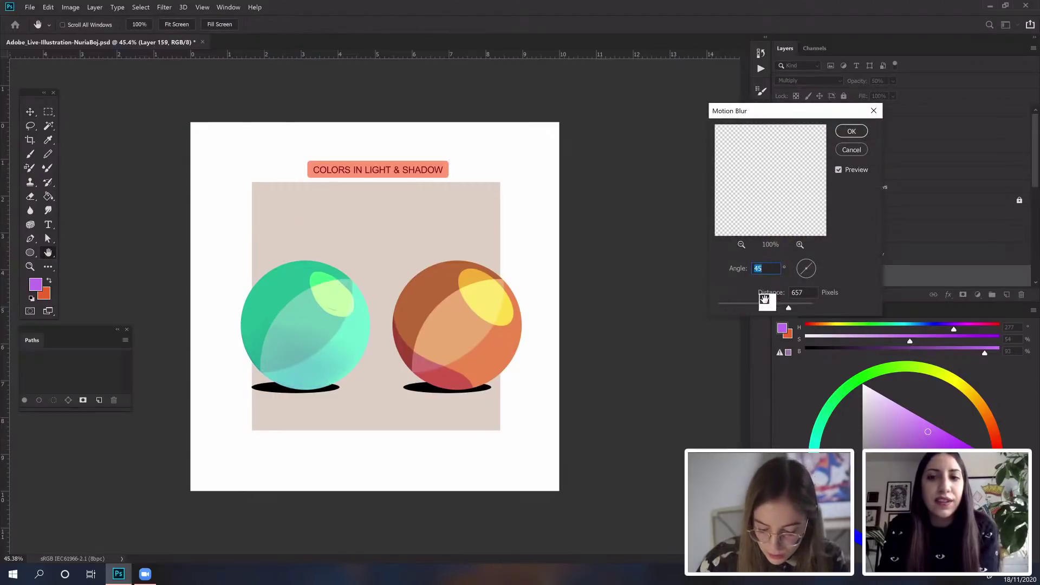
drag(789, 308, 753, 309)
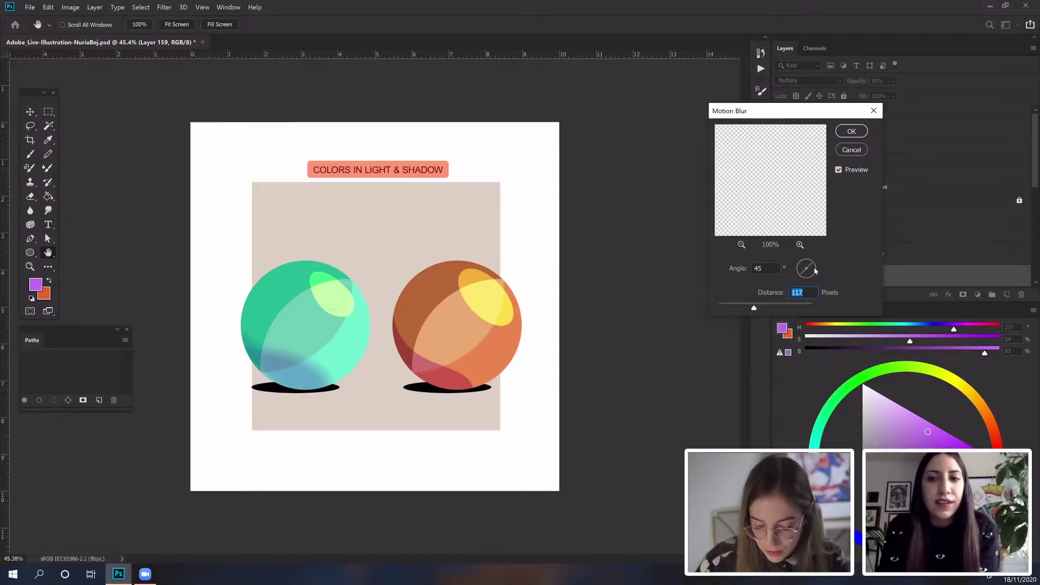
drag(813, 271, 816, 272)
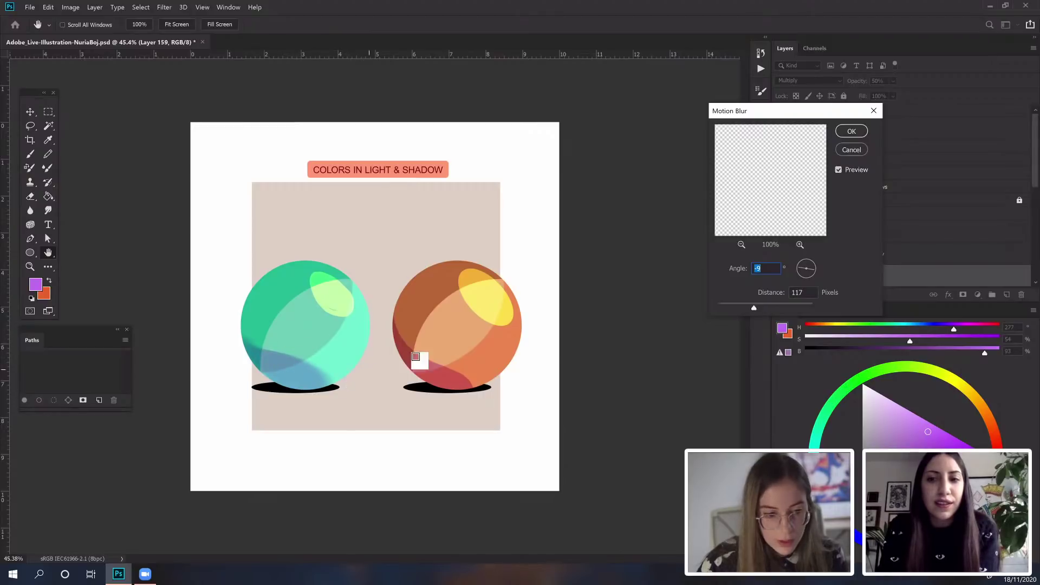
click(852, 132)
drag(909, 261, 906, 249)
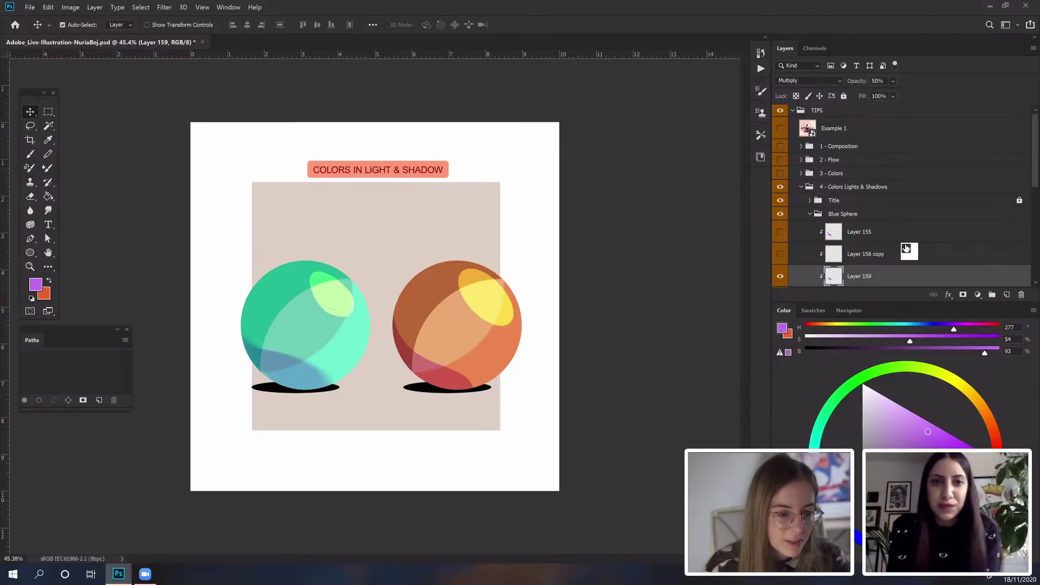
drag(905, 248, 877, 267)
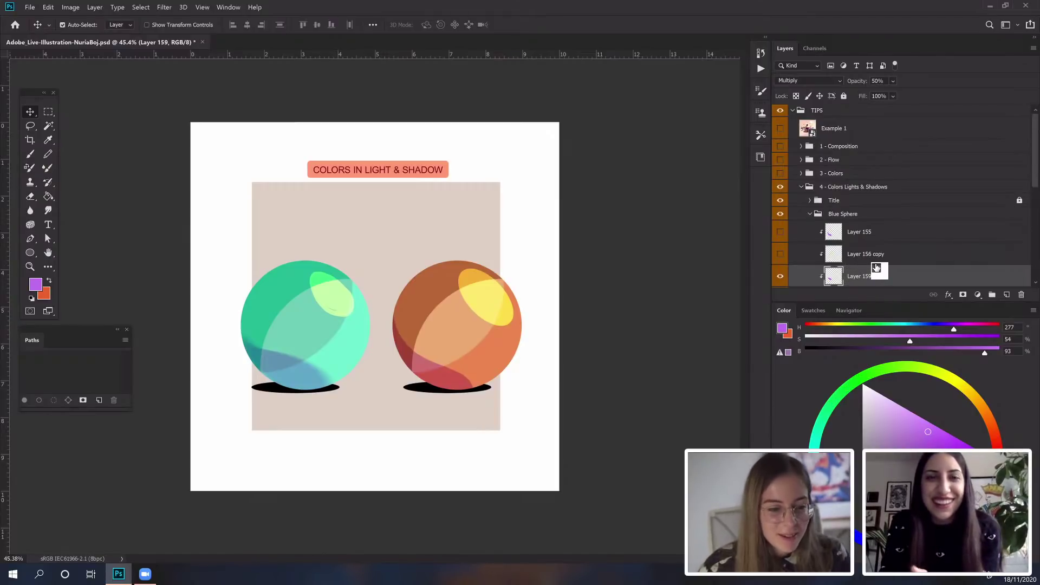
drag(877, 267, 785, 278)
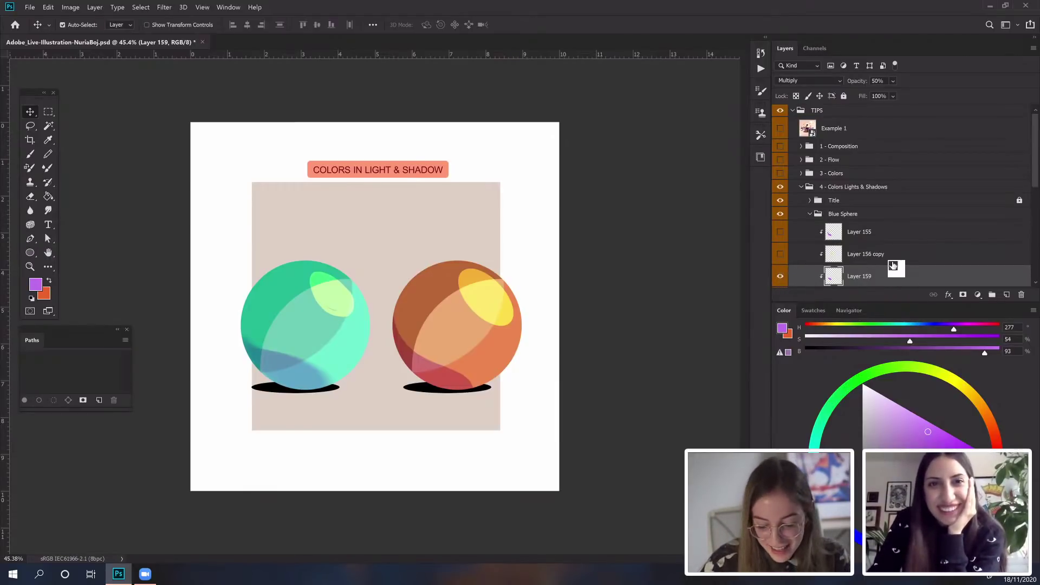
click(164, 7)
mouse_move(170, 123)
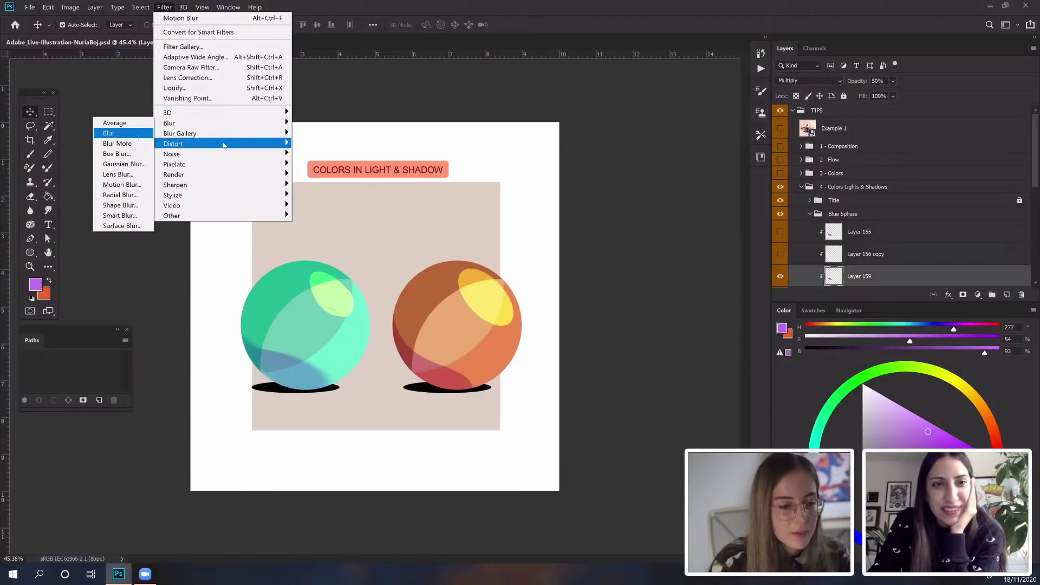
mouse_move(251, 153)
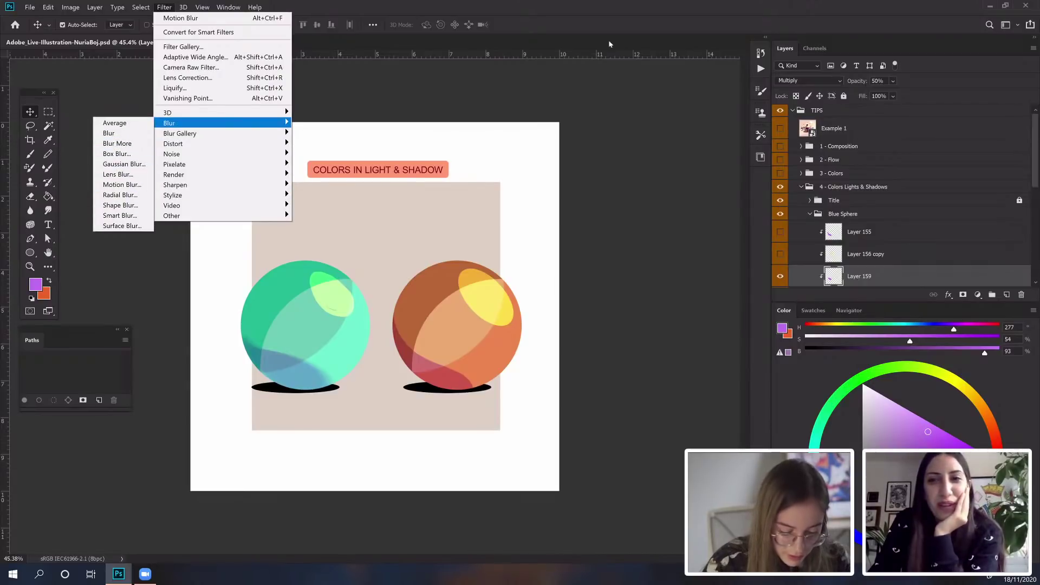
click(739, 25)
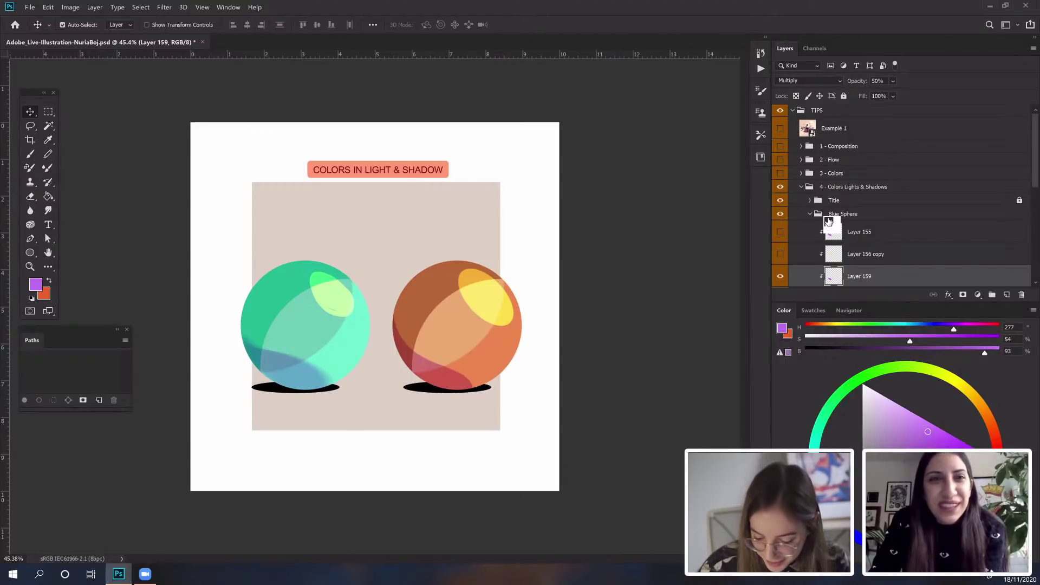
Step: Collapse the Blue Sphere group and its parent group, 4 - Colors Lights & Shadows
click(810, 214)
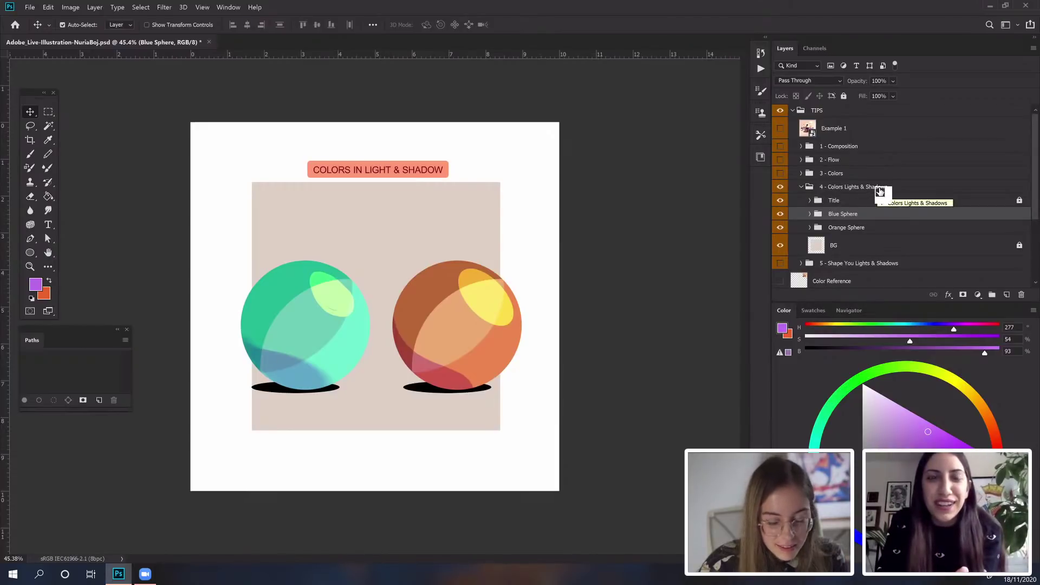
click(879, 189)
click(801, 187)
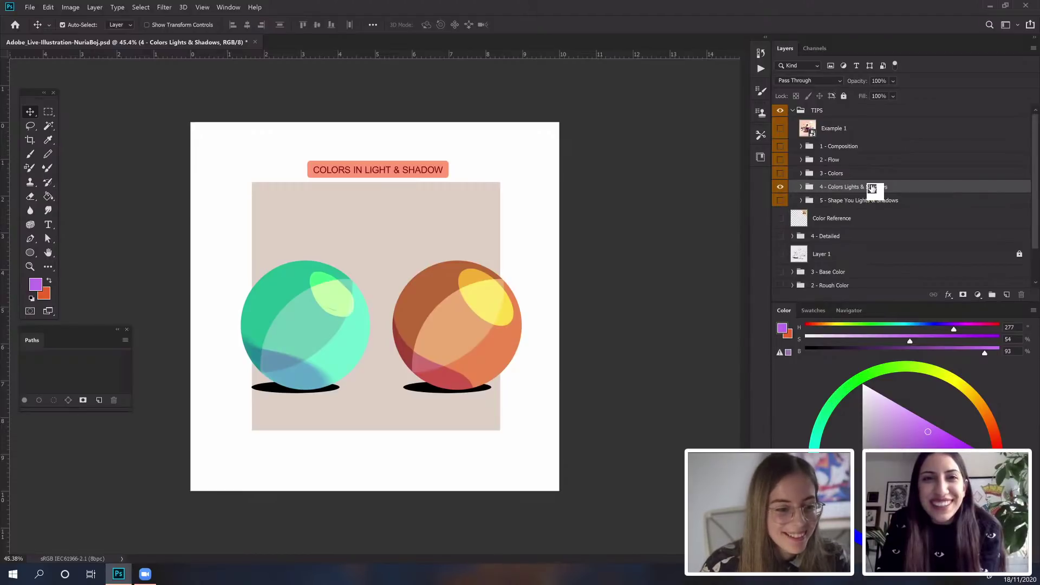
Step: Hide the 4 - Colors Lights & Shadows group, and show and expand the 5 - Shape You Lights & Shadows group
click(848, 201)
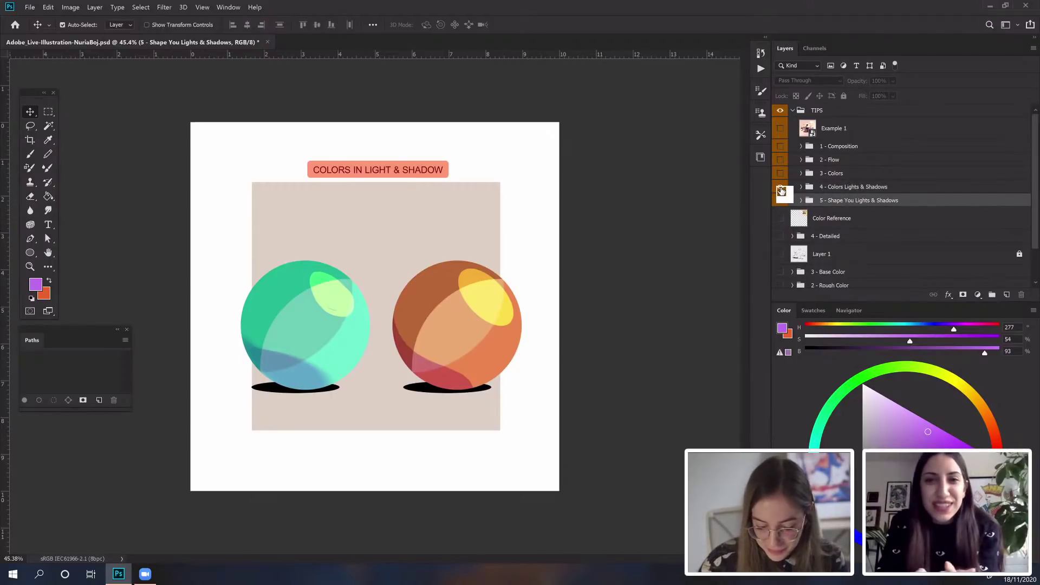
click(779, 186)
click(785, 201)
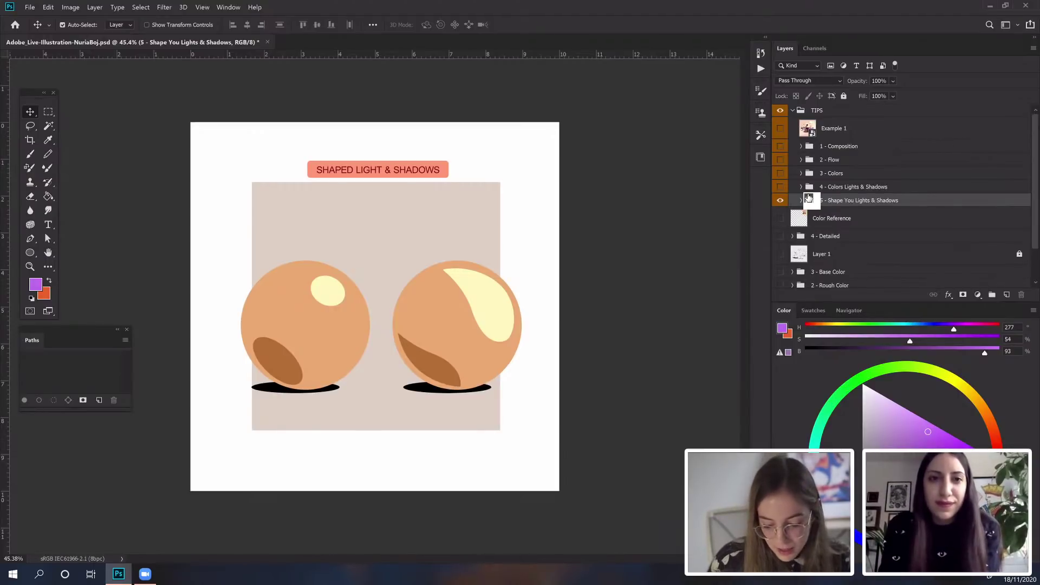
drag(808, 198, 879, 194)
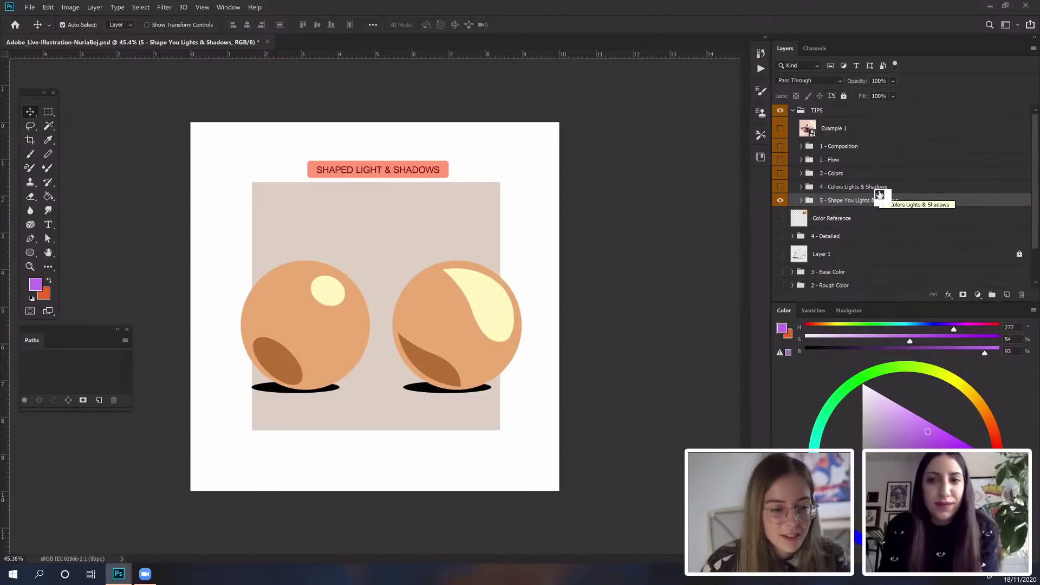
drag(878, 194, 802, 202)
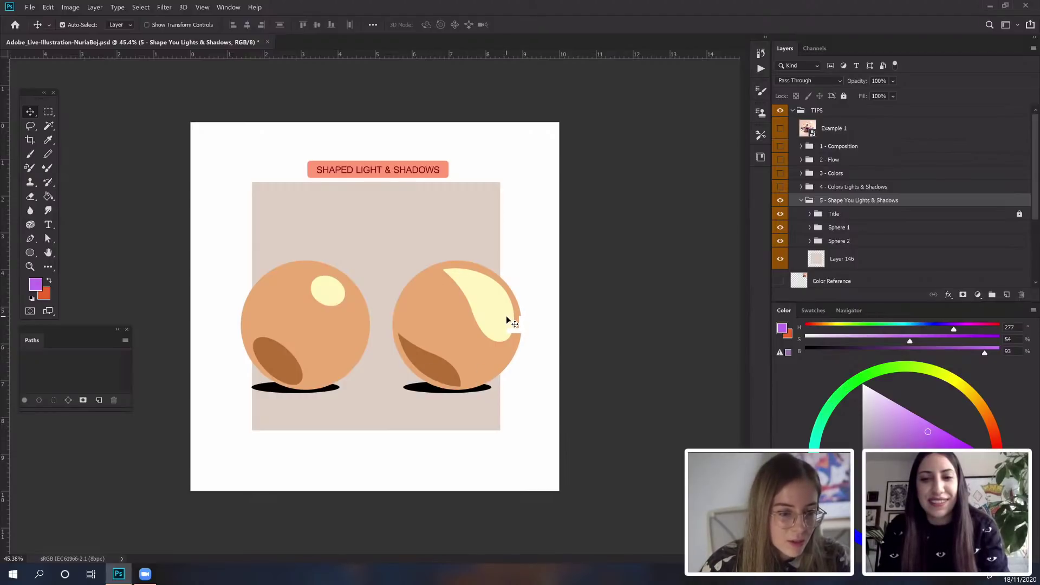
Step: Examine the layers inside the Sphere 1 group and toggle the group's visibility to identify its sphere
click(839, 227)
click(809, 227)
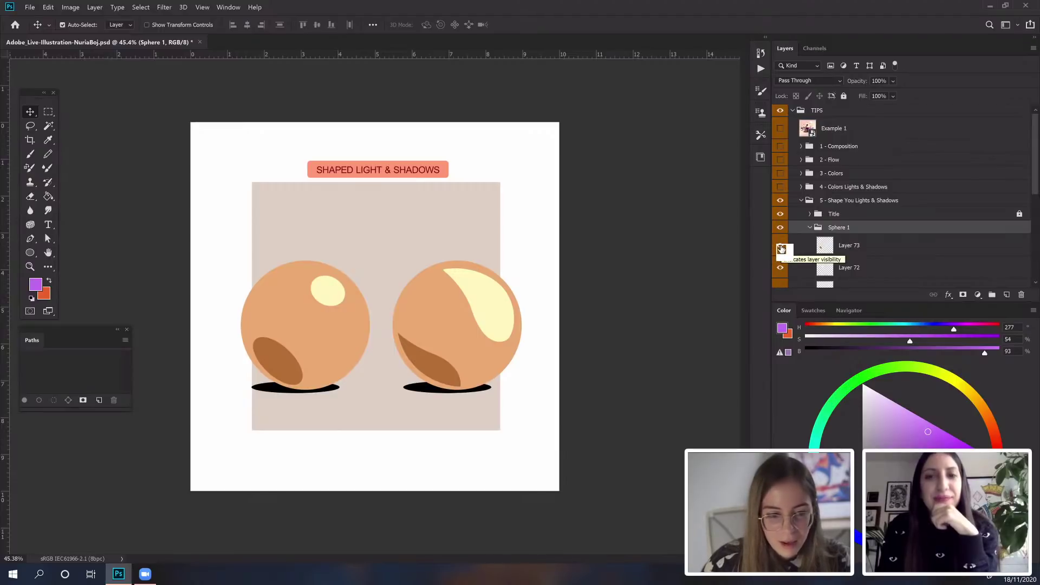
click(857, 251)
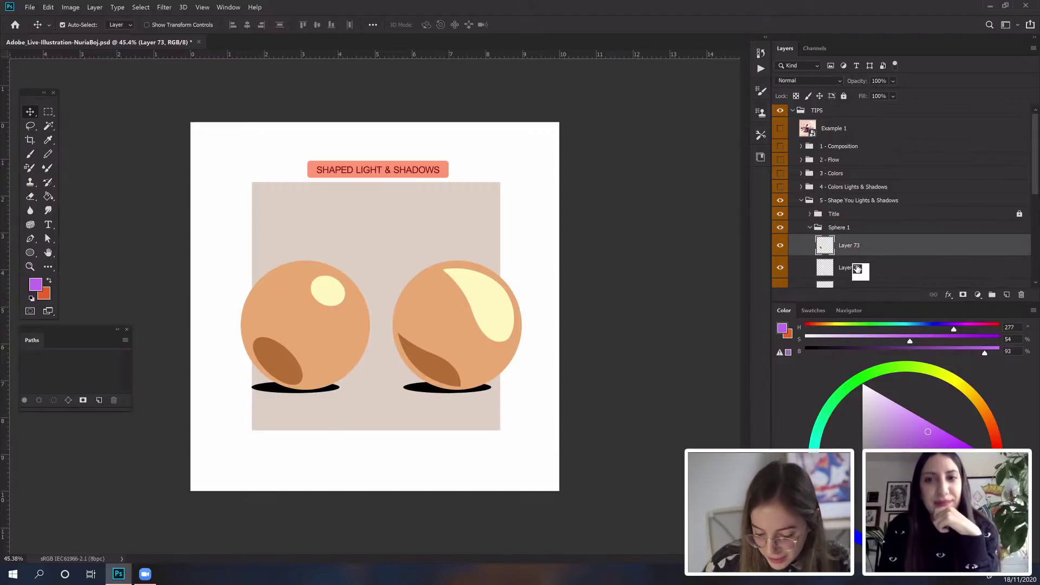
click(858, 269)
click(809, 228)
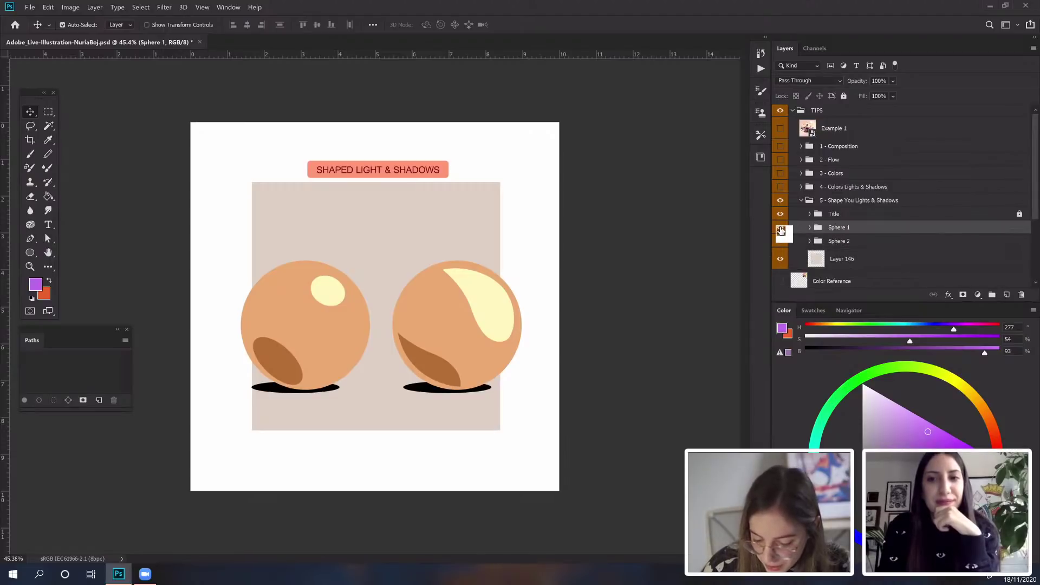
click(780, 228)
click(780, 229)
Step: On a new layer in the Sphere 2 group, brush a scalloped highlight outline along the sphere's upper-left edge using its pale yellow highlight color
click(810, 240)
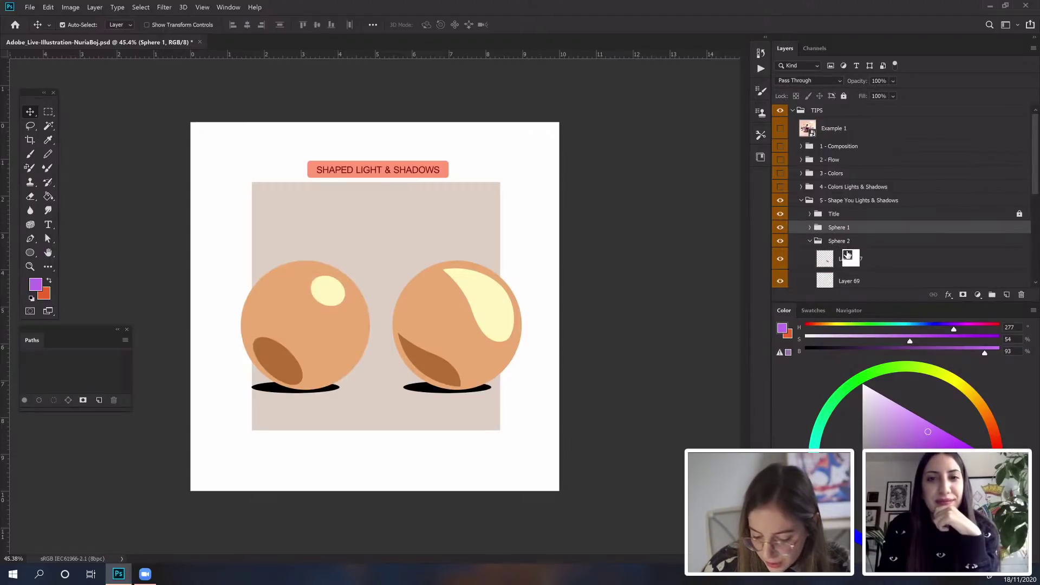
click(1007, 295)
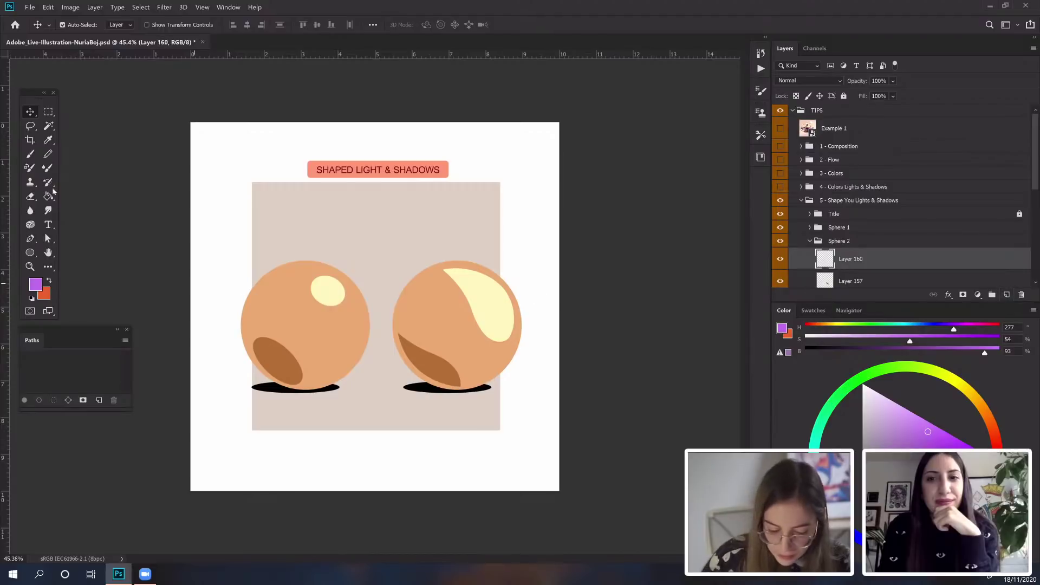
click(31, 155)
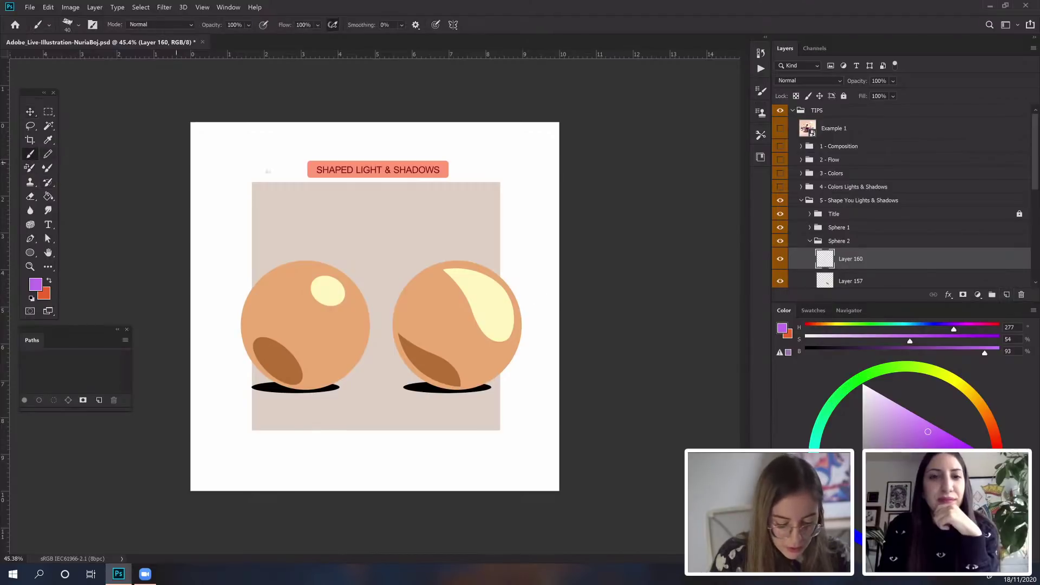
alt+click(487, 294)
click(780, 260)
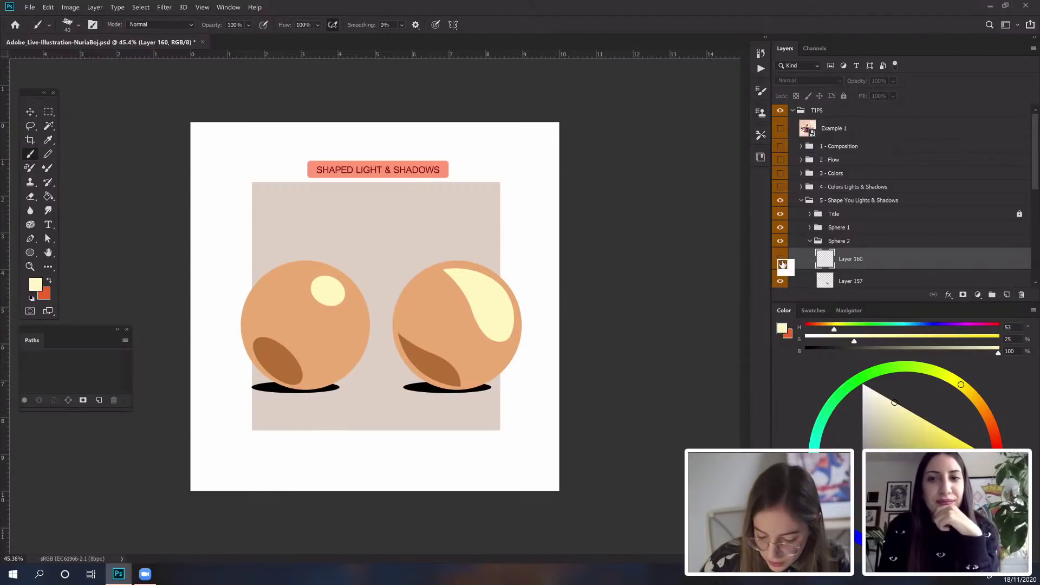
click(781, 261)
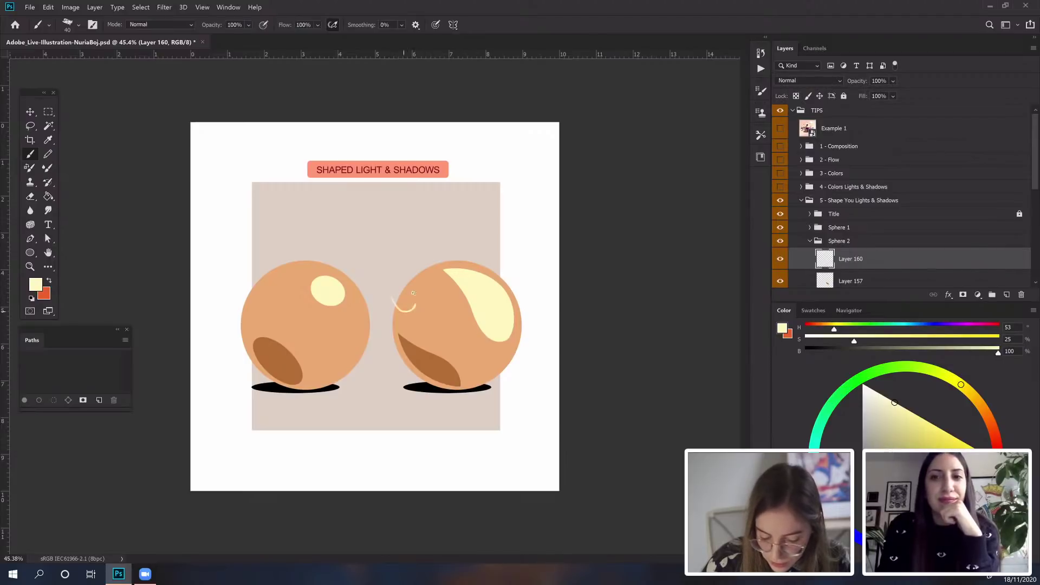
mouse_move(397, 304)
mouse_down()
mouse_move(399, 318)
mouse_move(436, 264)
mouse_up()
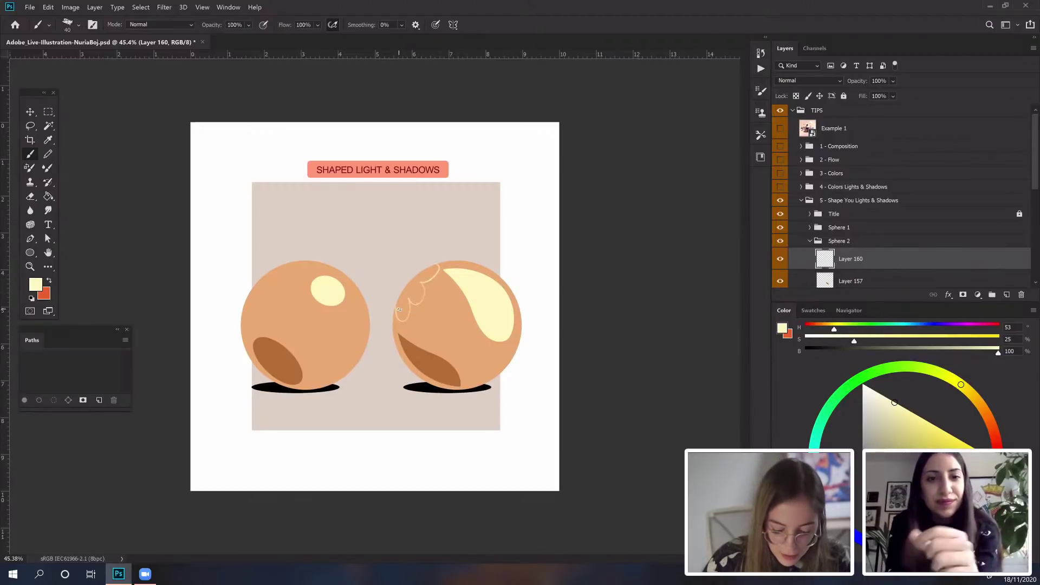
drag(404, 291, 437, 265)
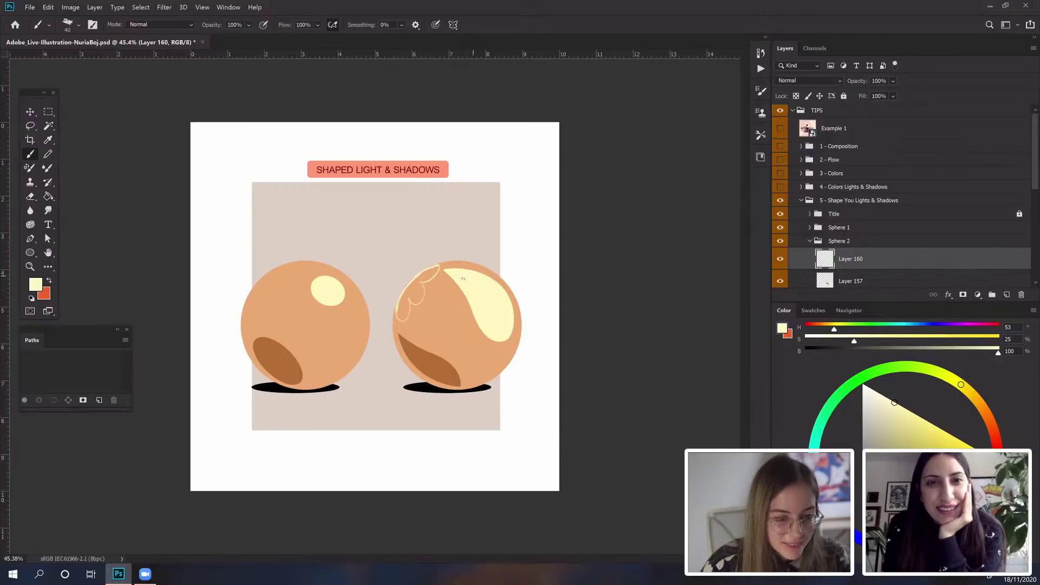
Step: Collapse the Sphere 2 group and its parent group, 5 - Shape You Lights & Shadows
drag(838, 202, 810, 247)
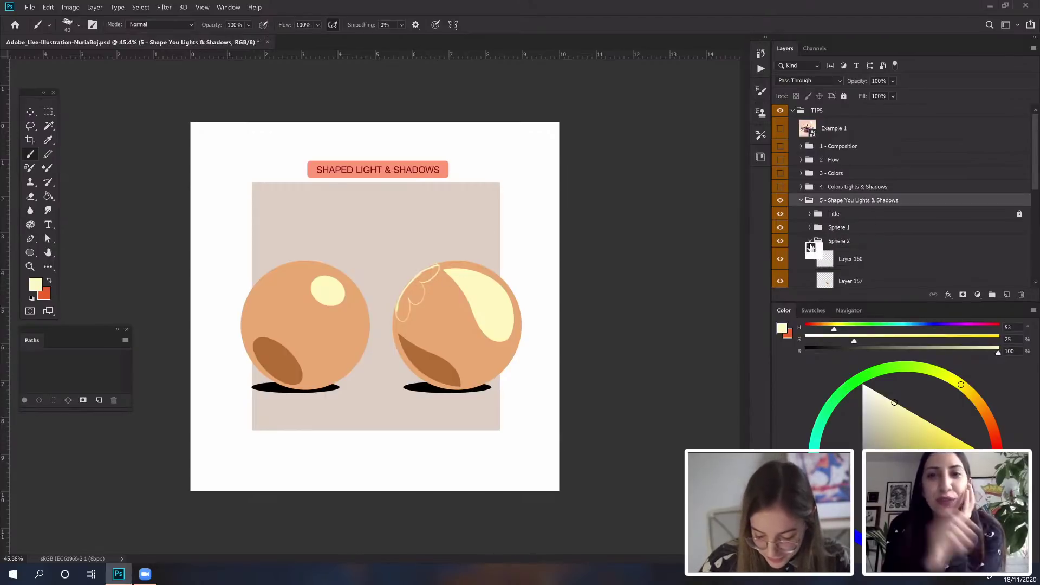
click(810, 241)
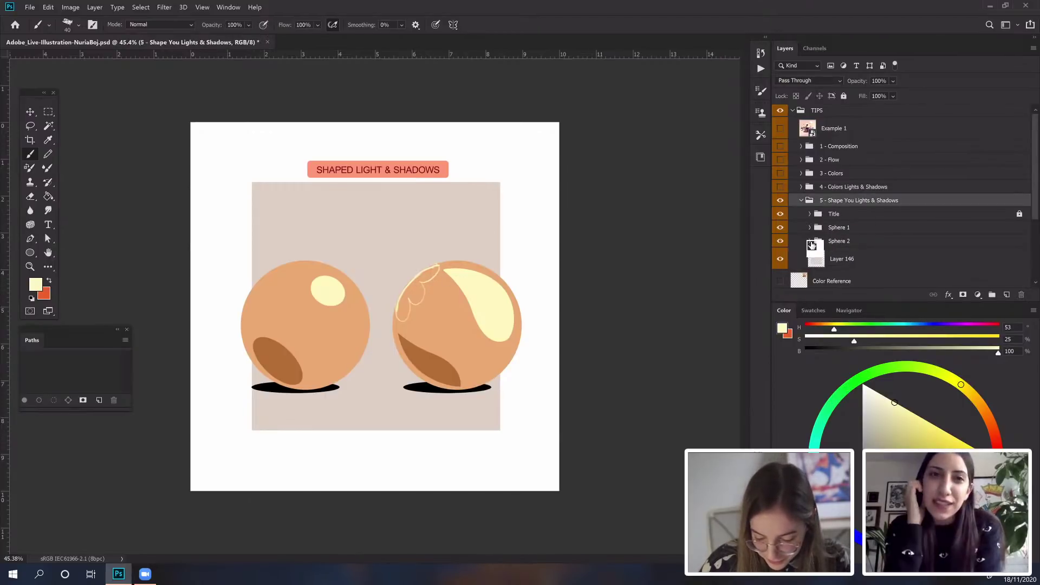
click(801, 202)
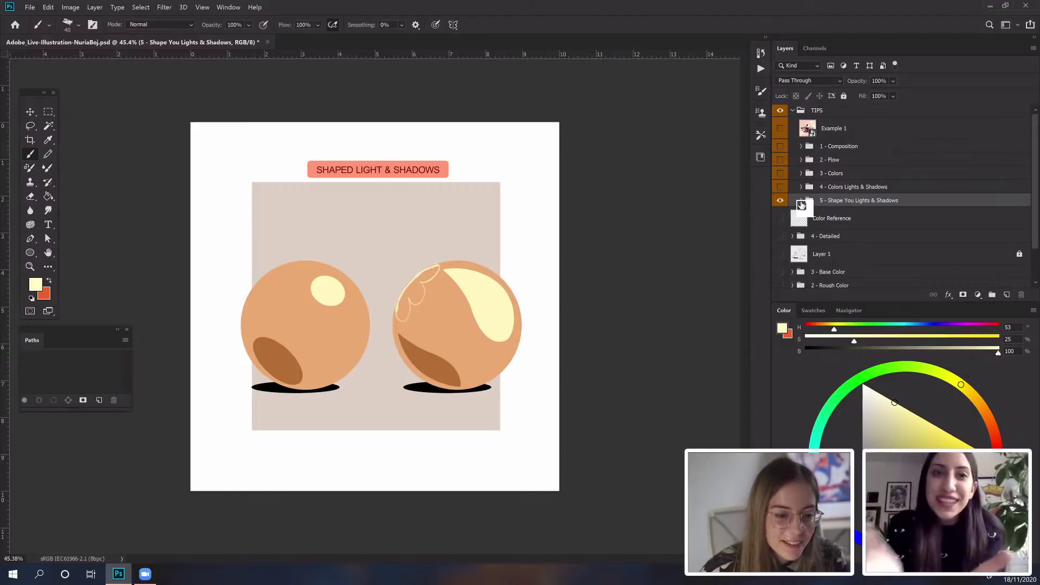
drag(801, 204, 854, 191)
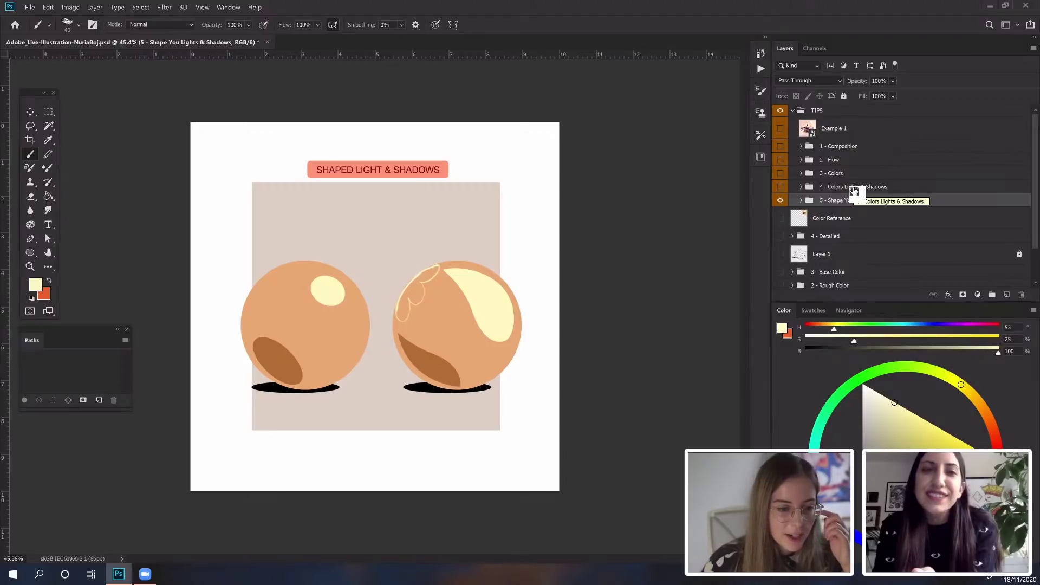
drag(854, 191, 854, 191)
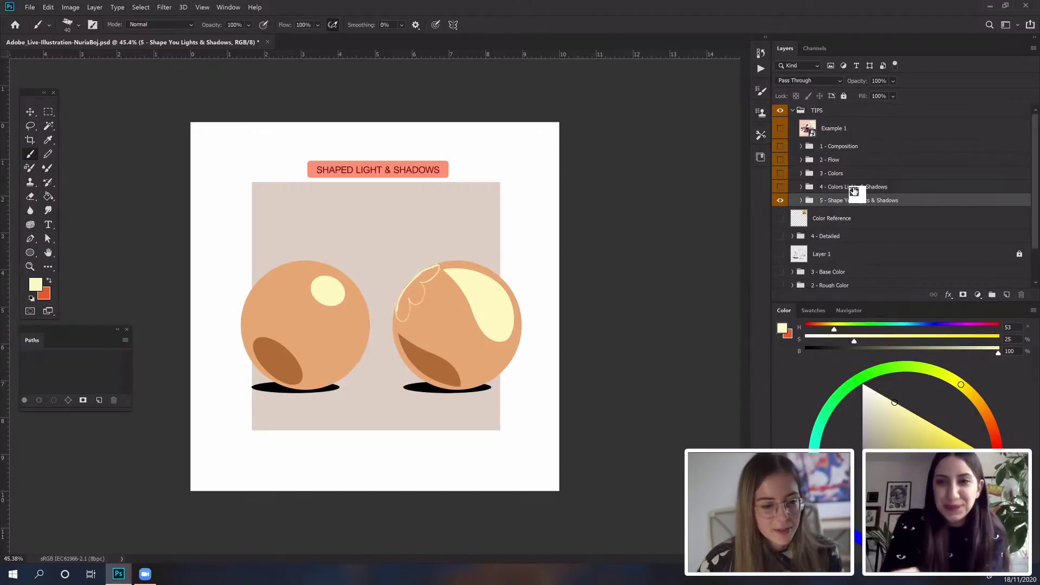
drag(854, 190, 800, 195)
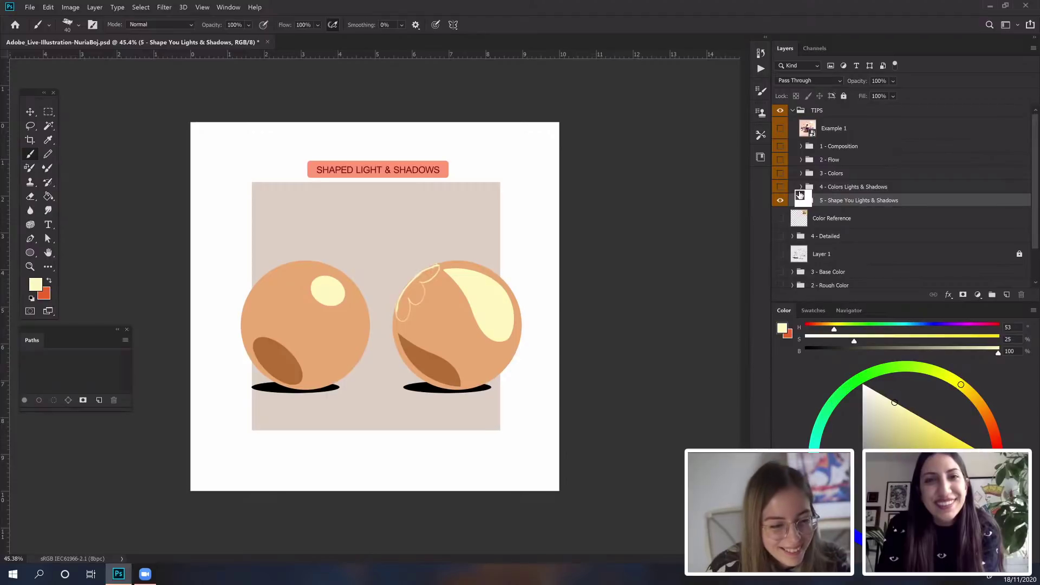
drag(800, 195, 824, 118)
Step: Collapse and hide the TIPS group, and show the 1 - Sketching group
click(793, 111)
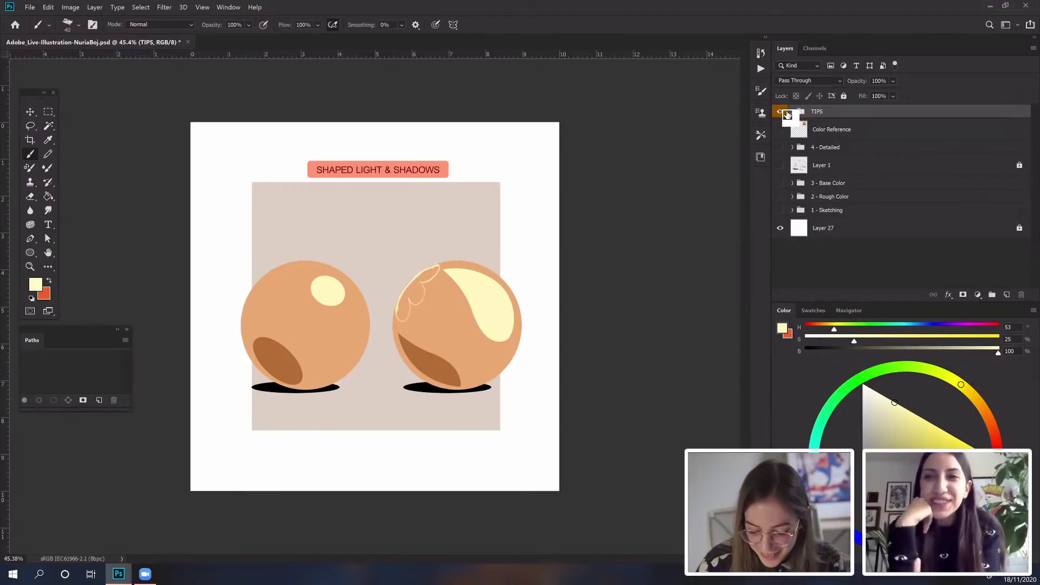
click(780, 112)
click(780, 210)
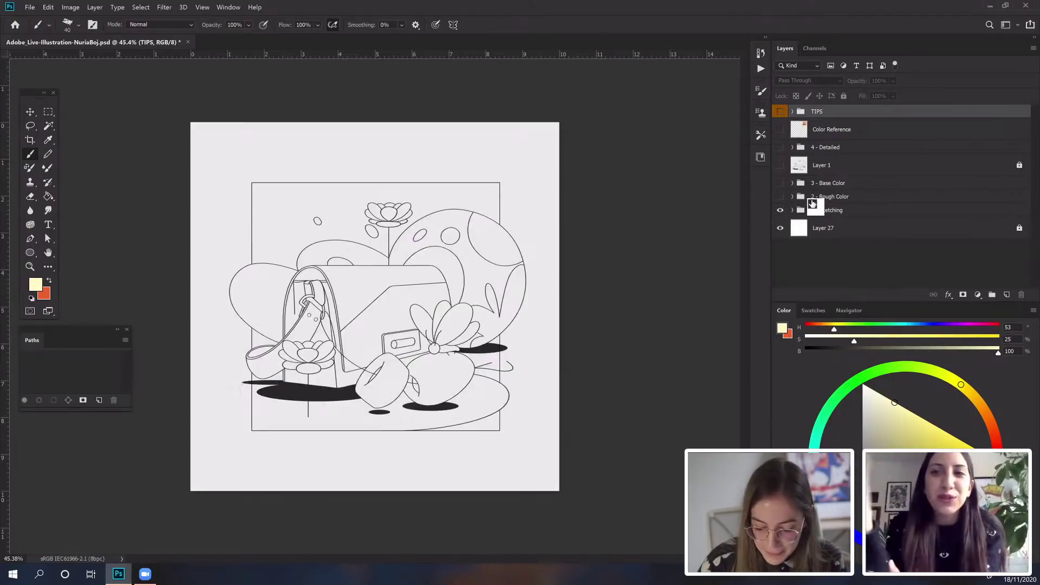
drag(838, 213, 851, 191)
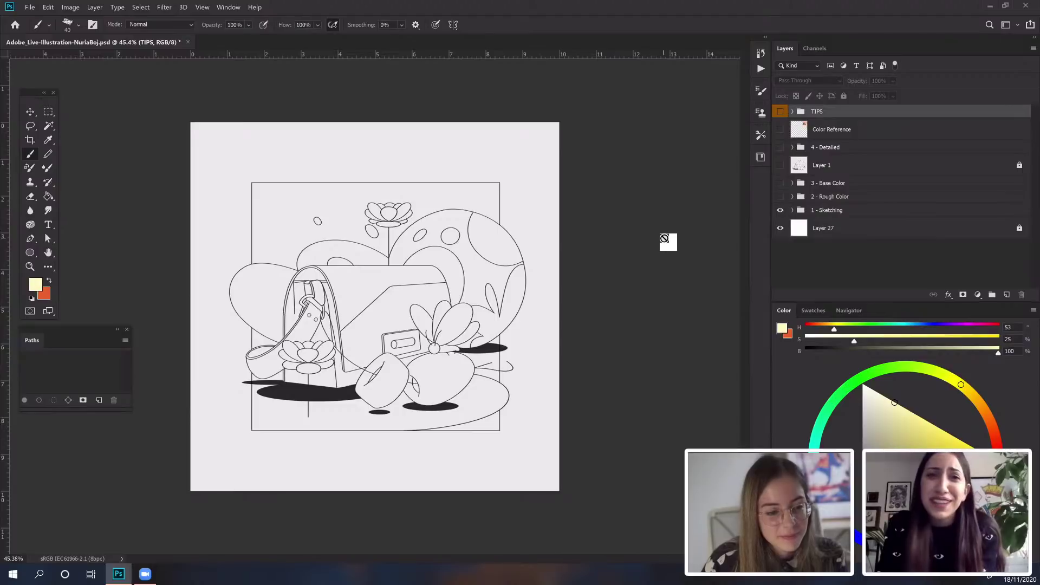
mouse_move(664, 238)
mouse_down()
mouse_move(806, 202)
mouse_move(801, 190)
mouse_move(813, 187)
mouse_move(830, 212)
mouse_move(836, 200)
mouse_up()
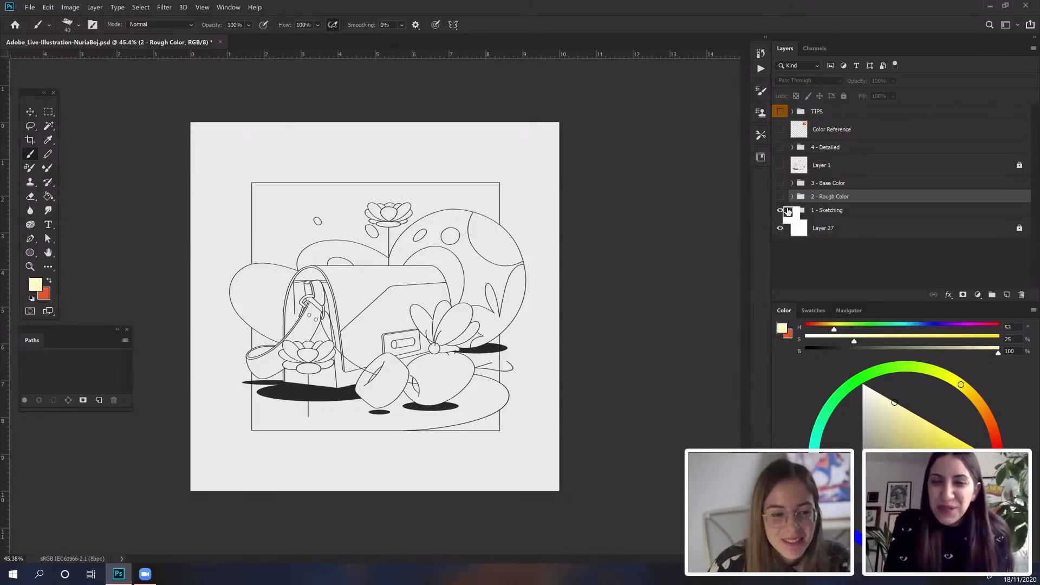
mouse_move(788, 211)
mouse_down()
mouse_move(861, 201)
mouse_move(850, 212)
mouse_move(808, 193)
mouse_move(850, 198)
mouse_up()
drag(850, 198, 793, 203)
Step: Show the 3 - Base Color group and make it the active group
click(780, 182)
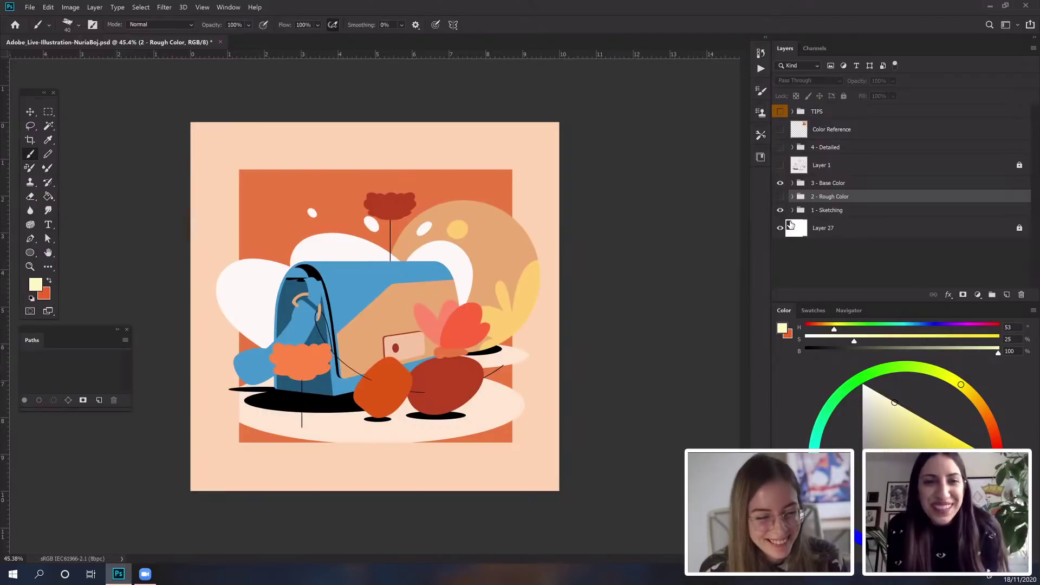
drag(790, 225, 844, 186)
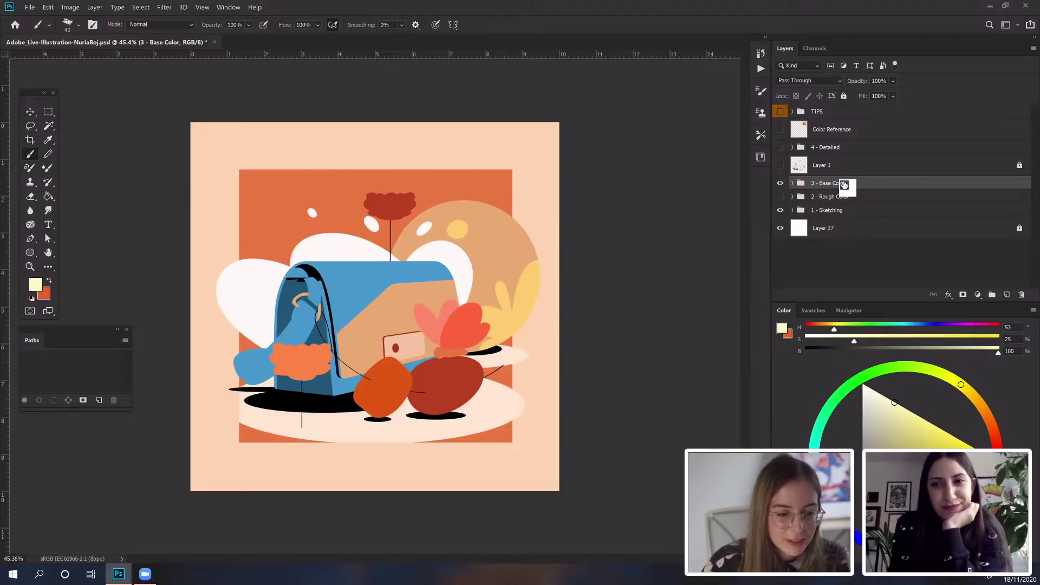
drag(844, 186, 757, 239)
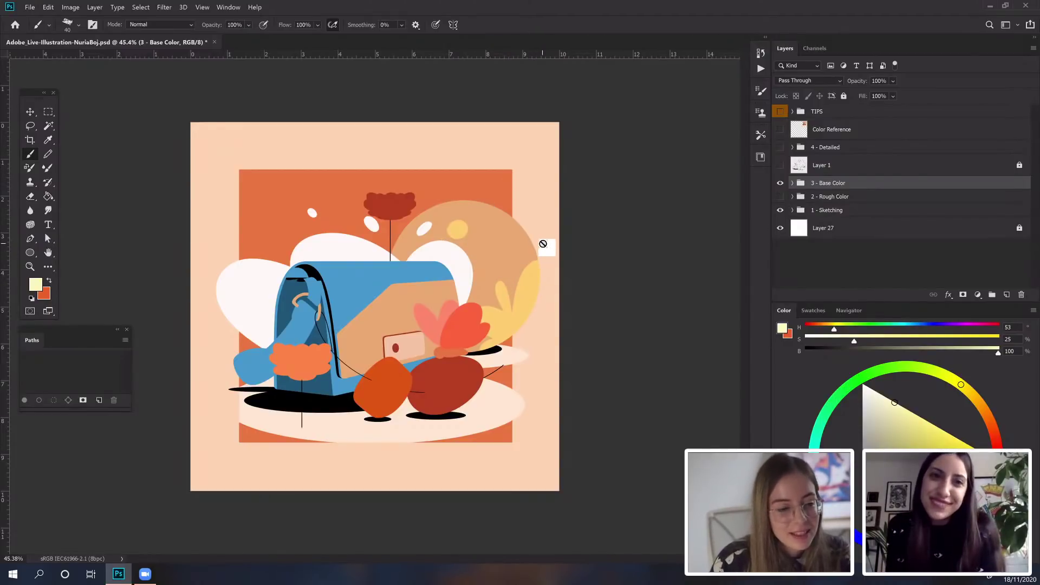
Step: Show and expand the TIPS group, and briefly display the Example 1 illustration to review it
click(793, 111)
click(780, 111)
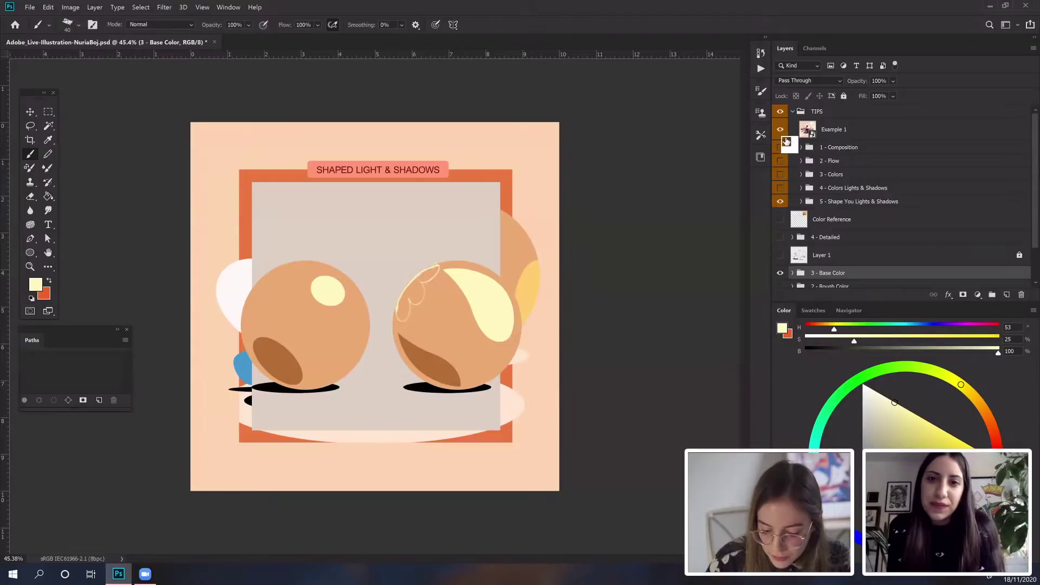
click(780, 130)
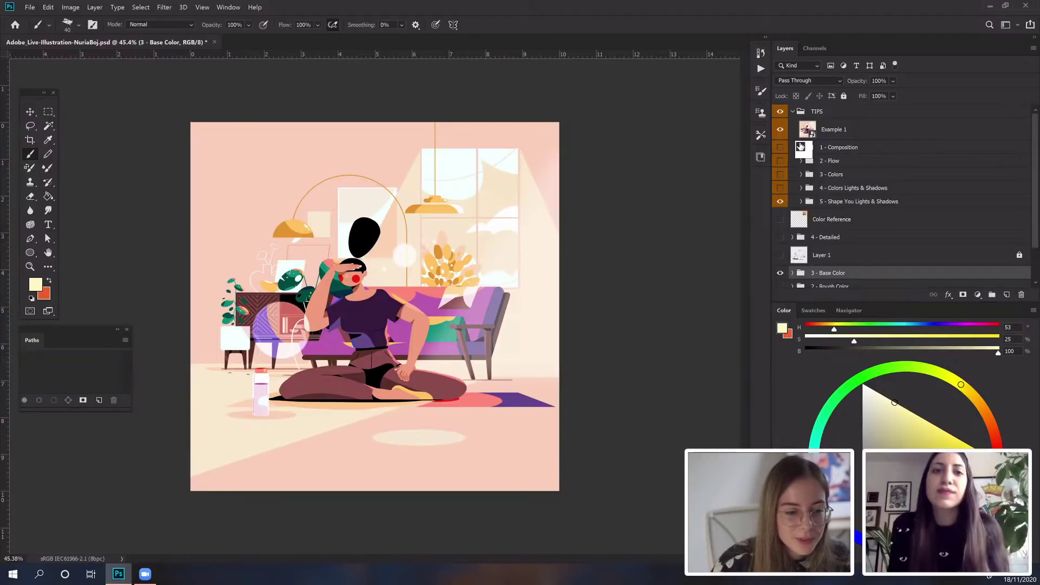
drag(801, 145, 782, 130)
click(781, 130)
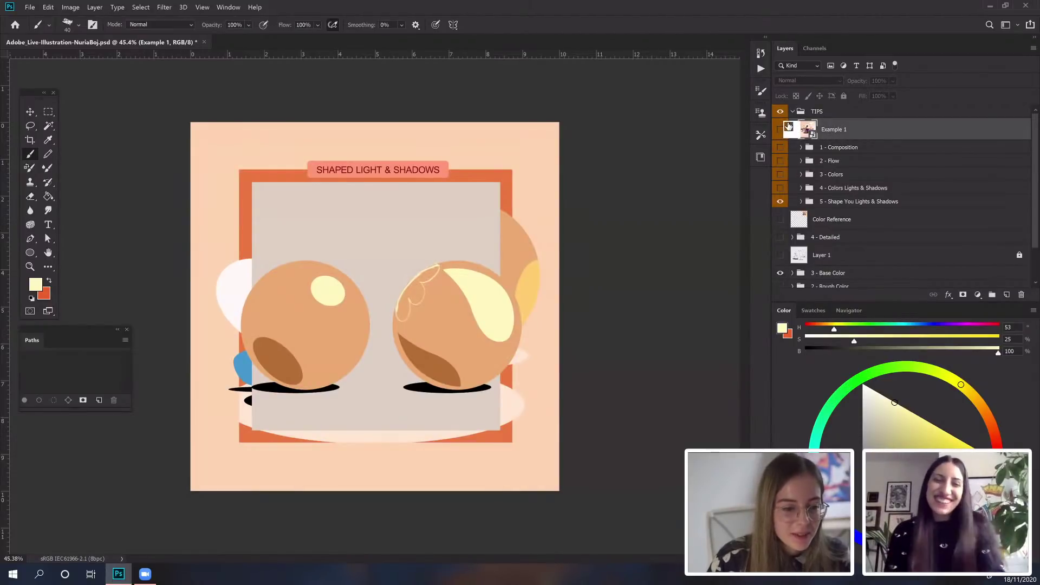
Step: Collapse and hide the TIPS group, and reselect the 3 - Base Color group
click(792, 112)
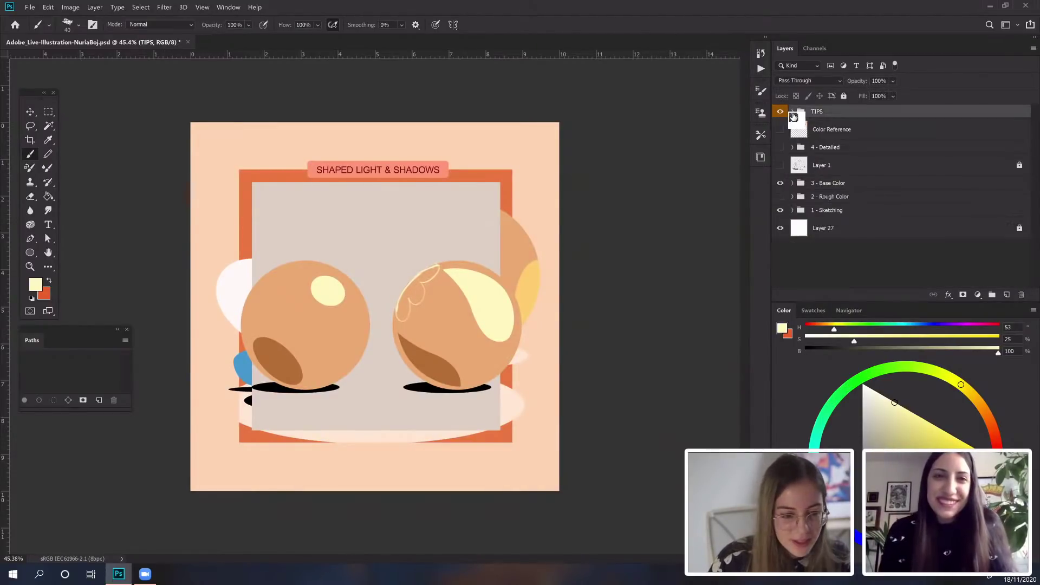
click(851, 186)
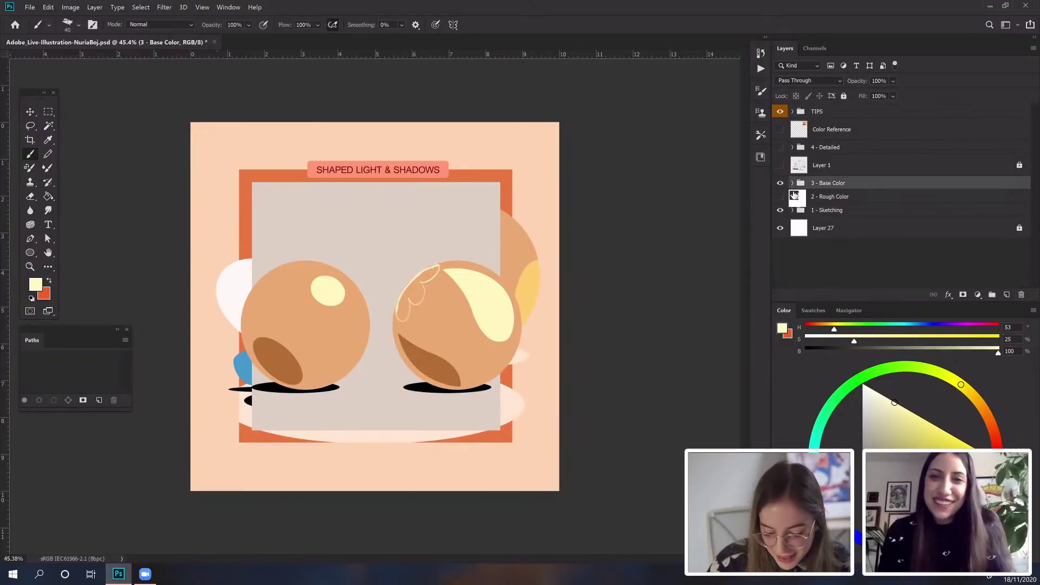
click(780, 111)
Step: Hide the 3 - Base Color group, and show and select the 2 - Rough Color group
drag(803, 165, 517, 246)
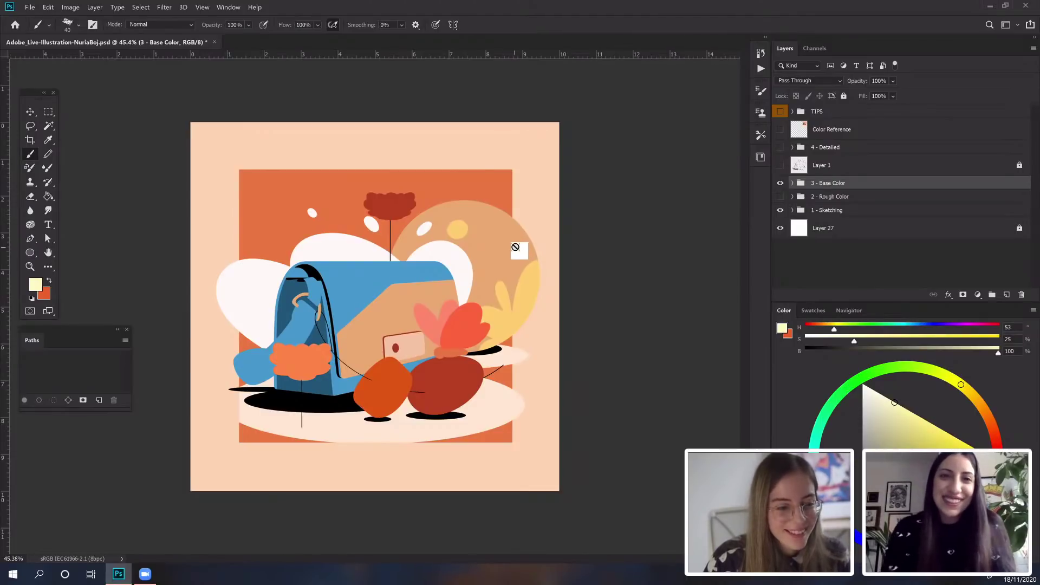
drag(515, 246, 783, 197)
click(780, 182)
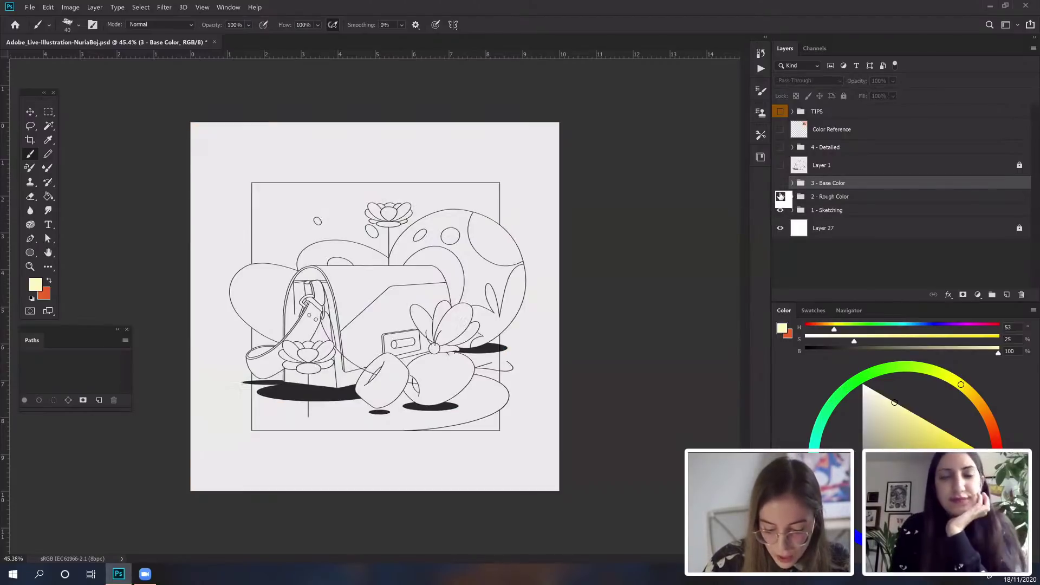
click(780, 196)
click(820, 196)
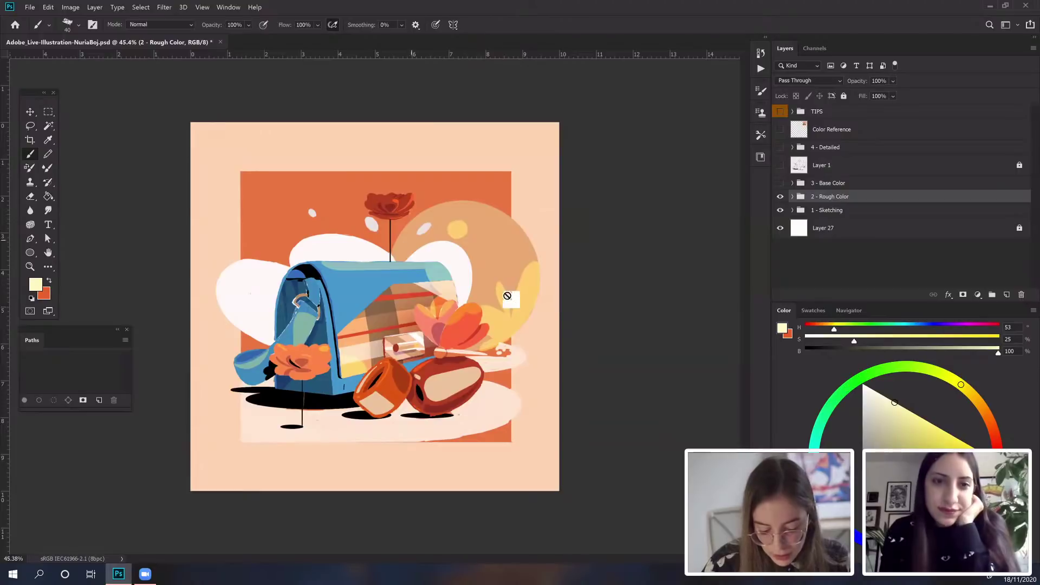
Step: Examine the shapes, lights and shadows of the rough color illustration up close
drag(507, 296, 490, 314)
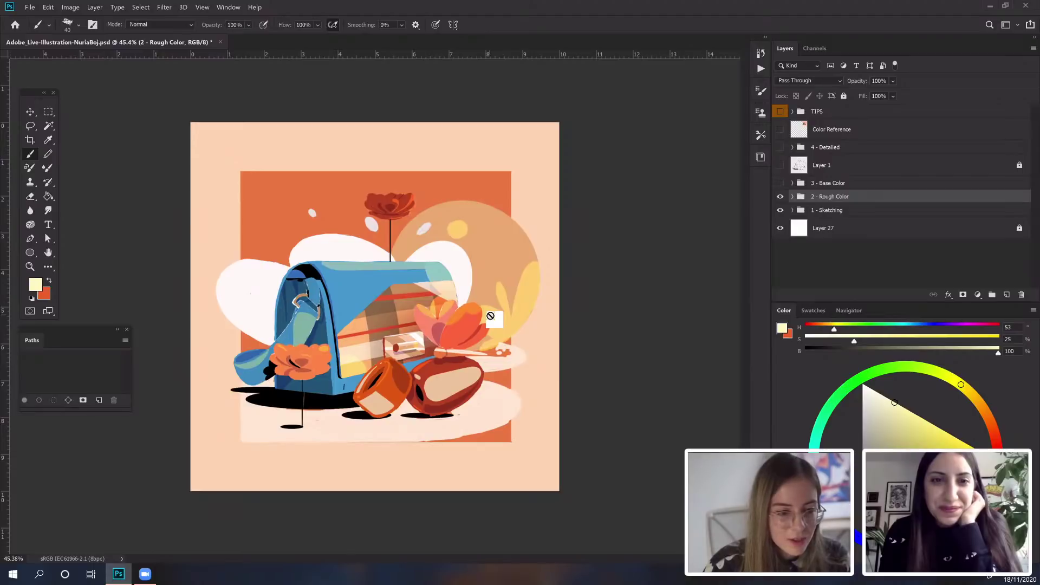
drag(490, 315, 538, 272)
drag(249, 265, 373, 317)
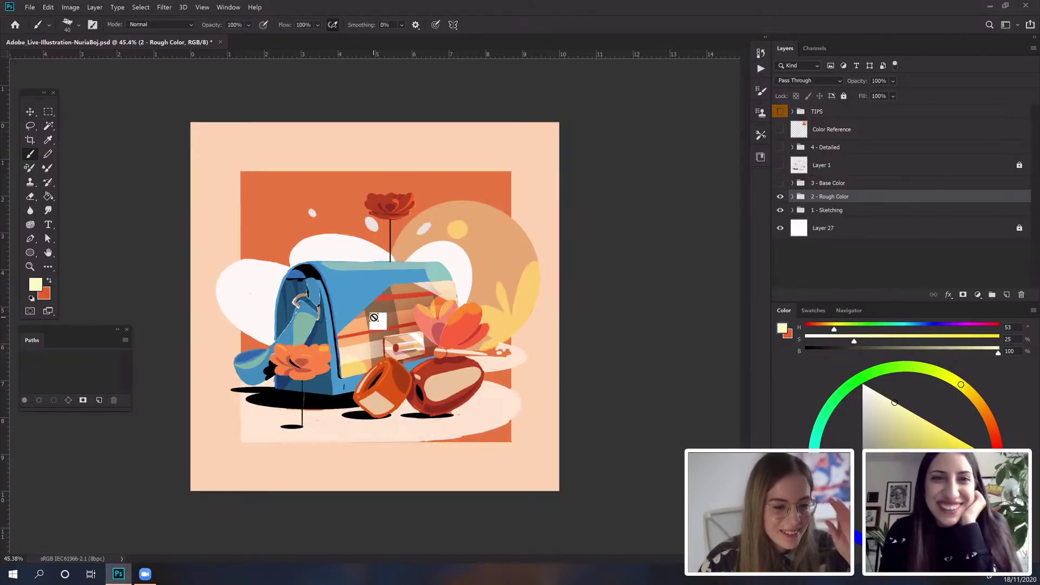
key(z)
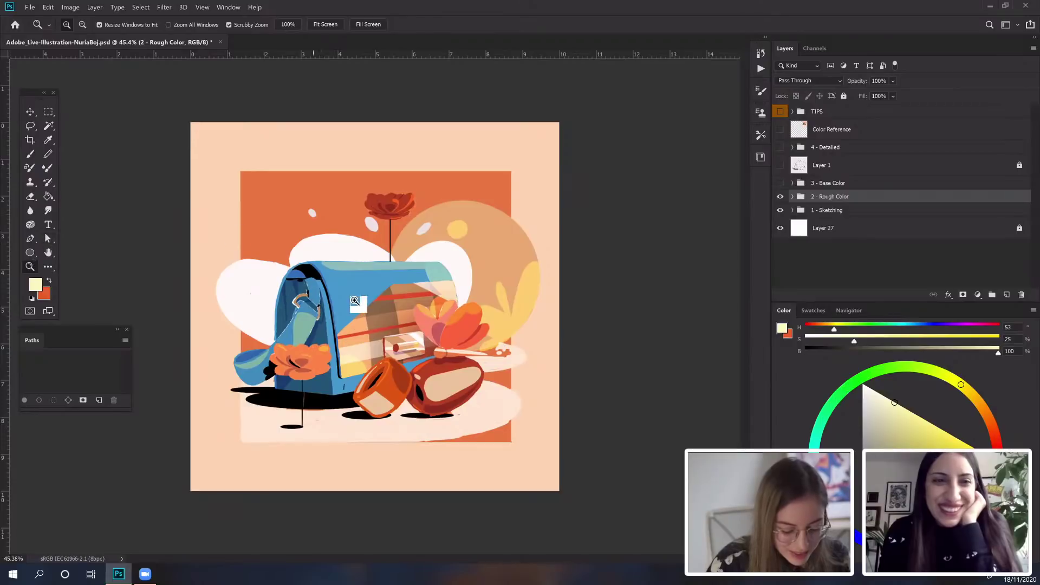
drag(378, 306, 387, 302)
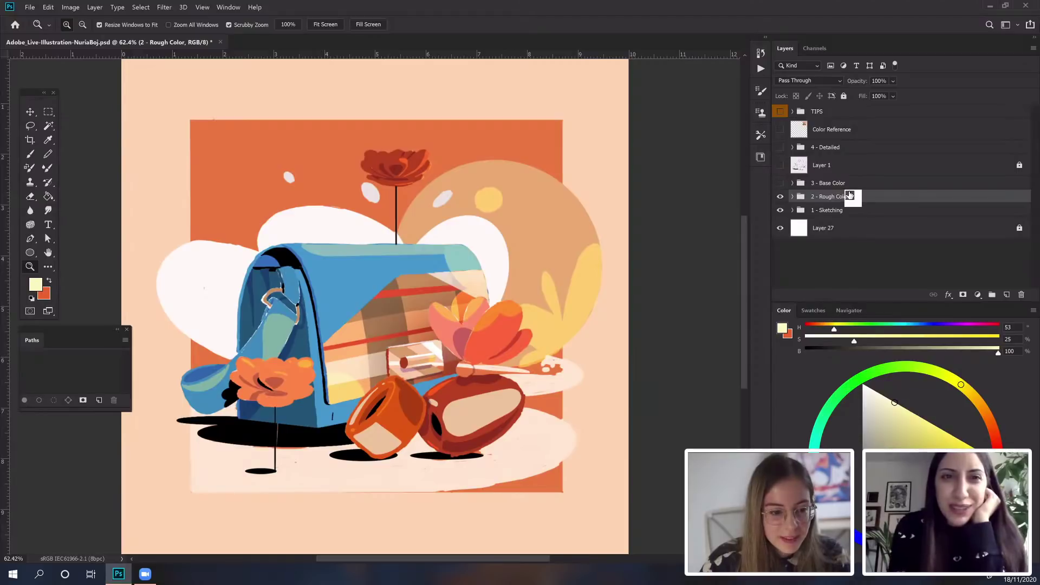
Step: Hide the 2 - Rough Color group, and show and select the 3 - Base Color group
scroll(522, 341, down, 2)
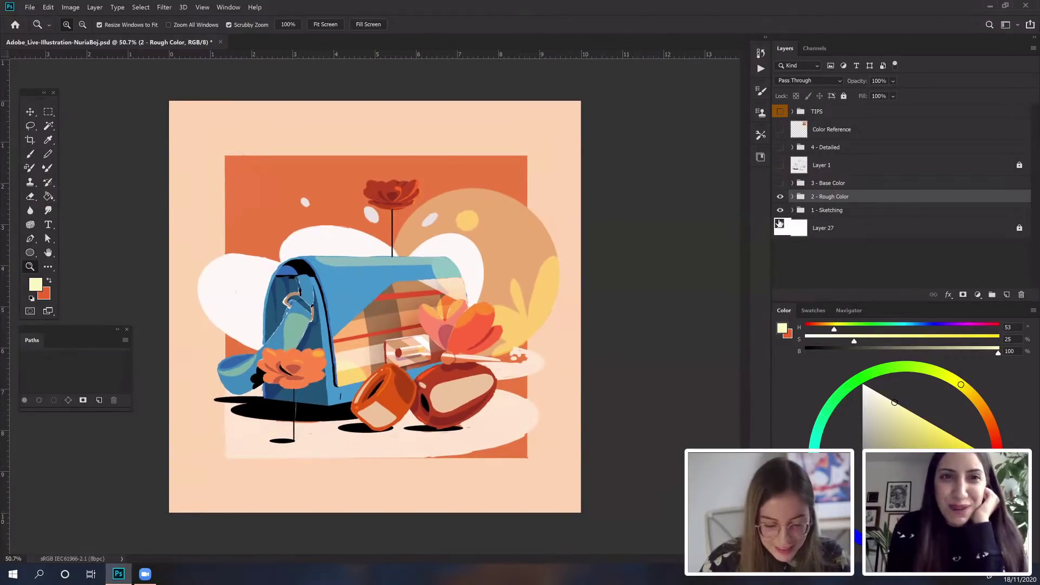
click(778, 226)
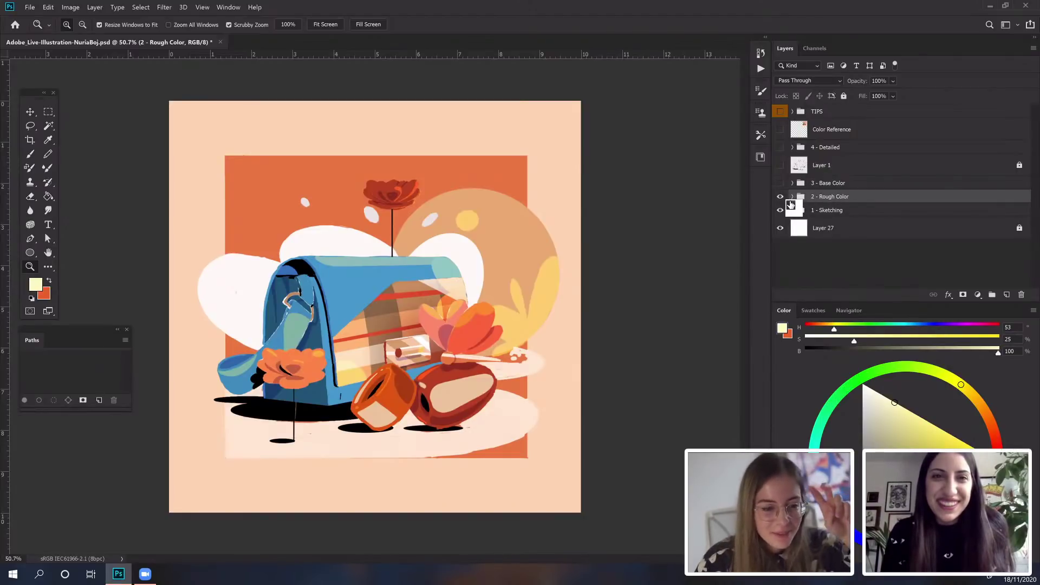
drag(791, 204, 823, 199)
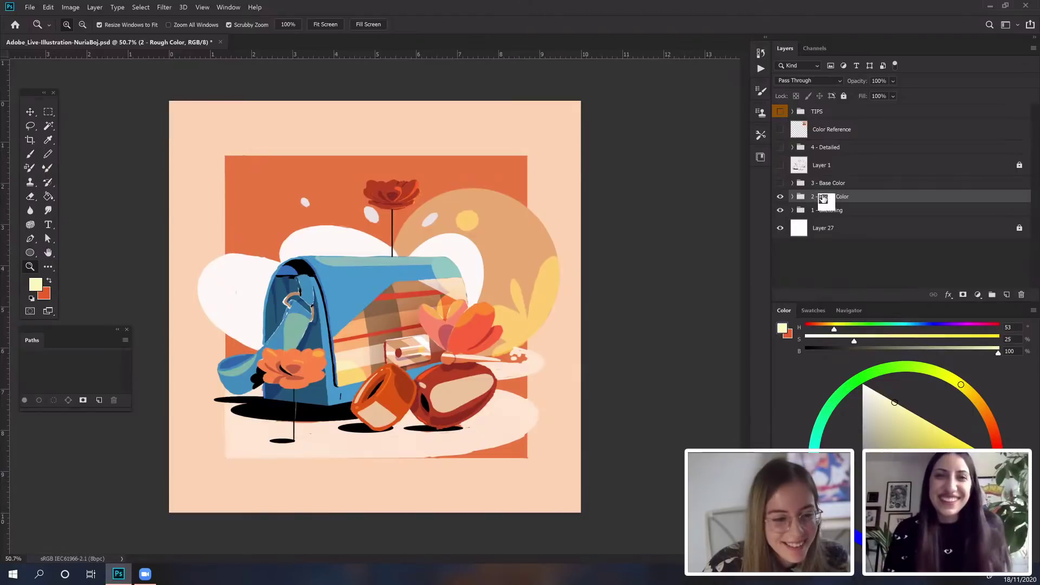
click(779, 196)
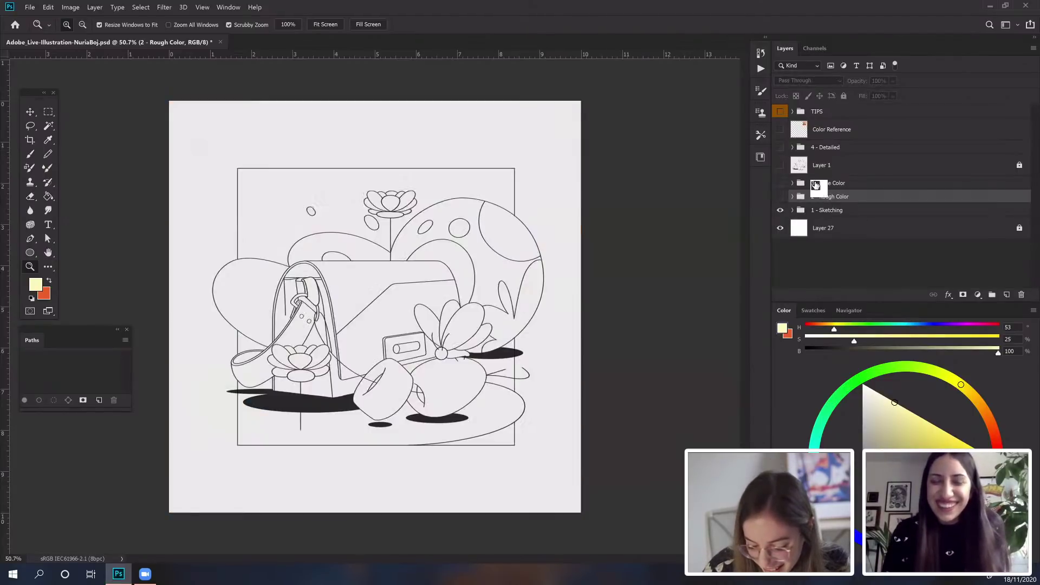
click(780, 182)
click(823, 183)
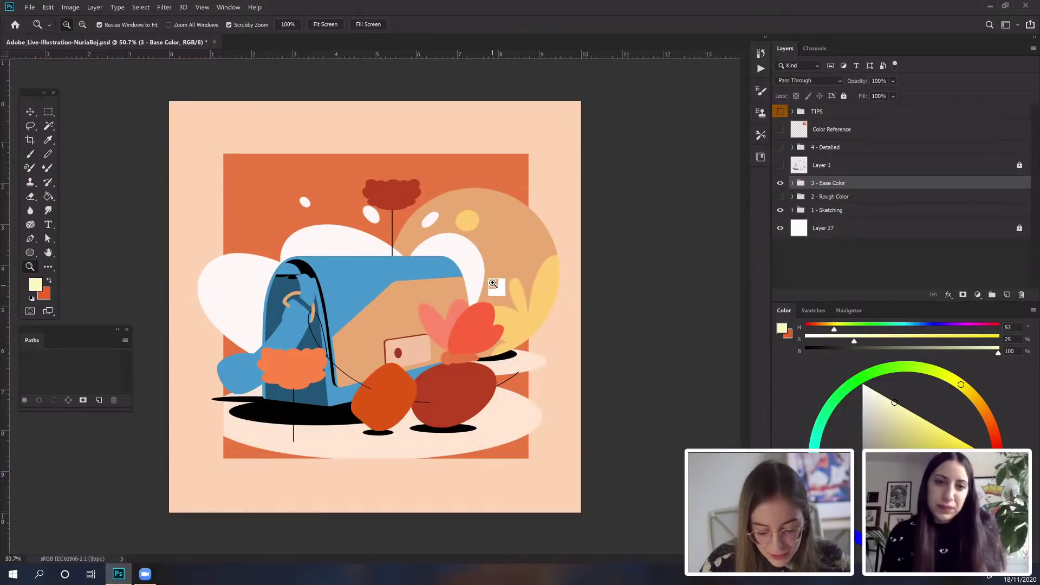
Step: Show the Layer 1 line art over the base colors and expand the 3 - Base Color group
click(421, 322)
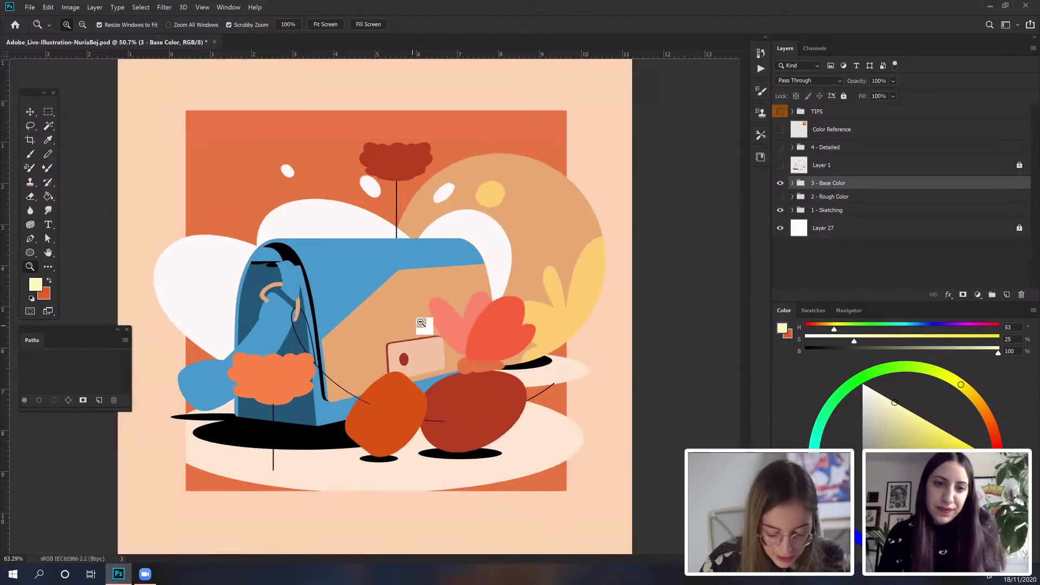
click(421, 322)
click(449, 339)
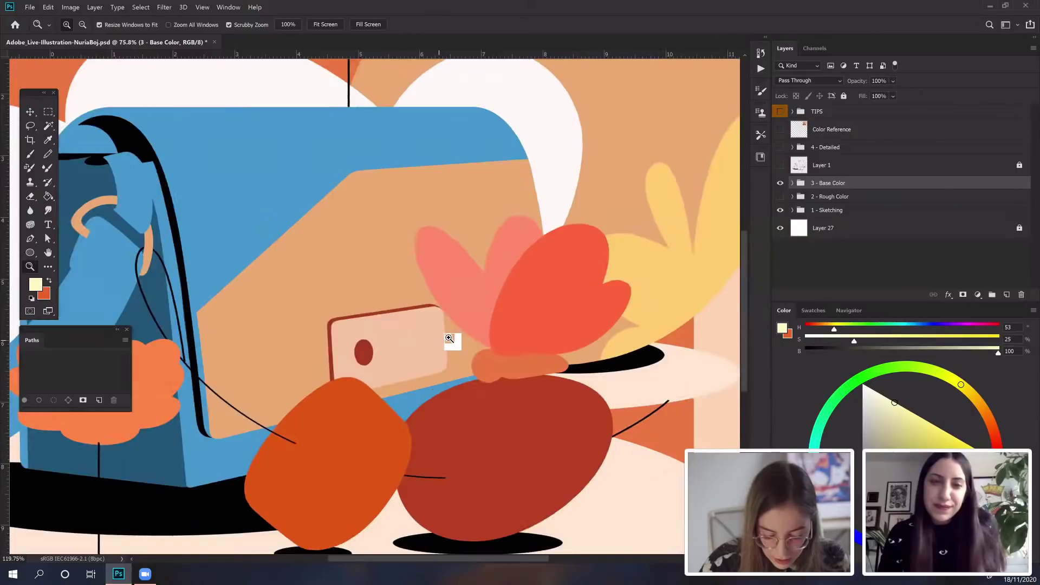
drag(449, 339, 552, 293)
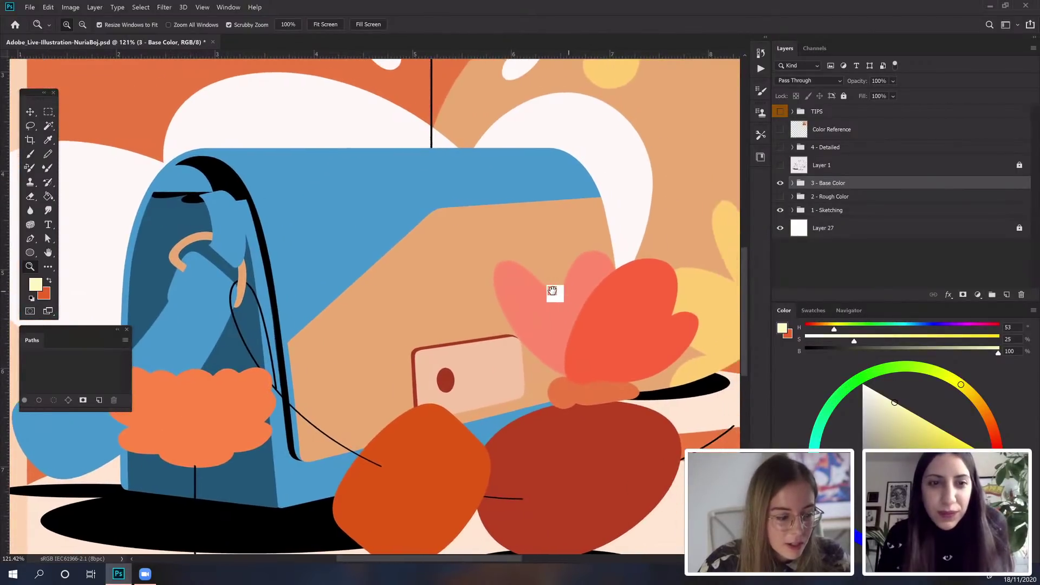
drag(638, 238, 622, 241)
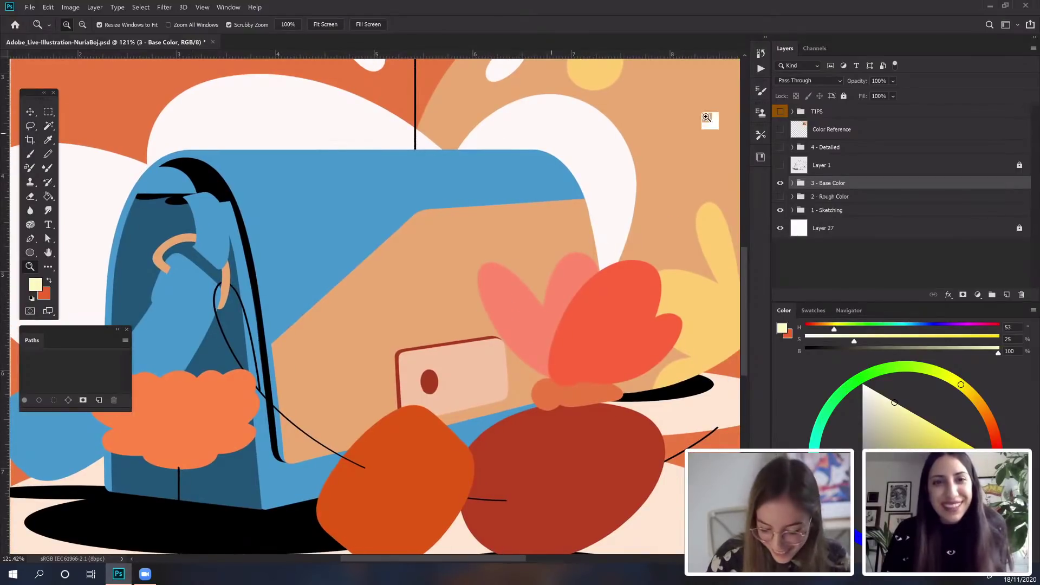
click(837, 211)
click(781, 168)
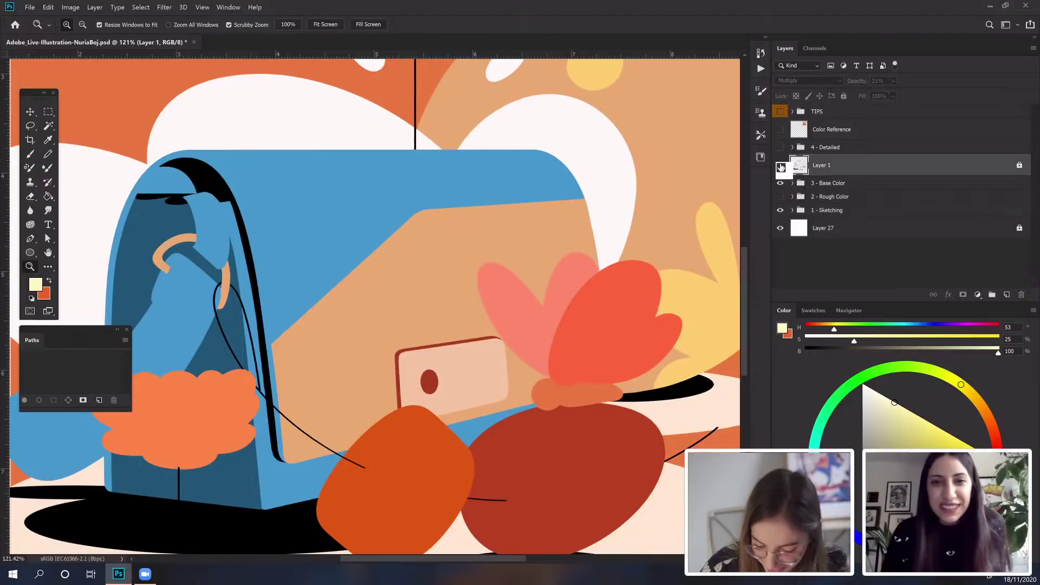
click(780, 167)
click(832, 183)
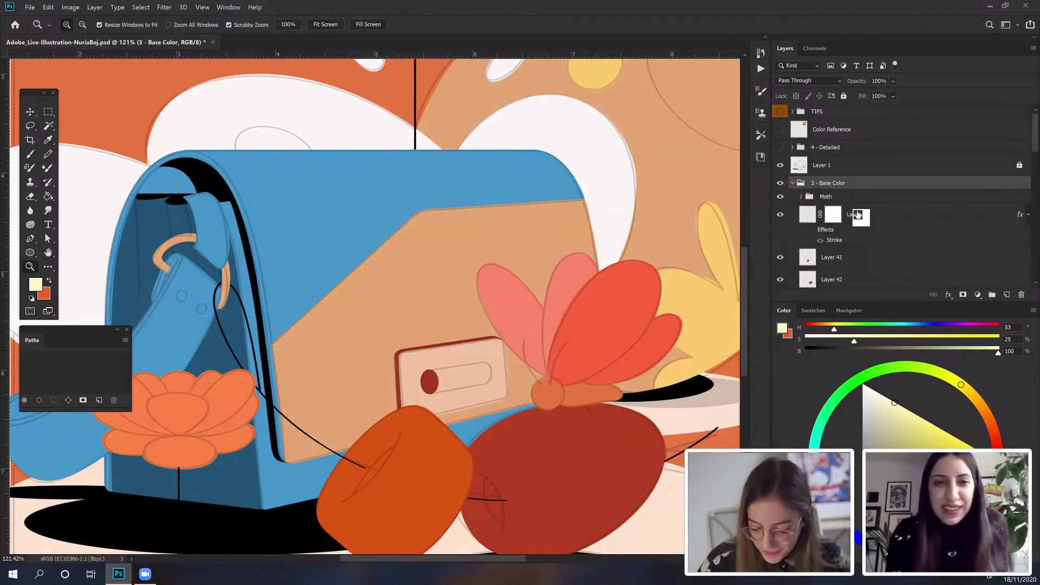
Step: Add a new layer directly above the bag's tan panel layer and clip it to that panel
click(857, 214)
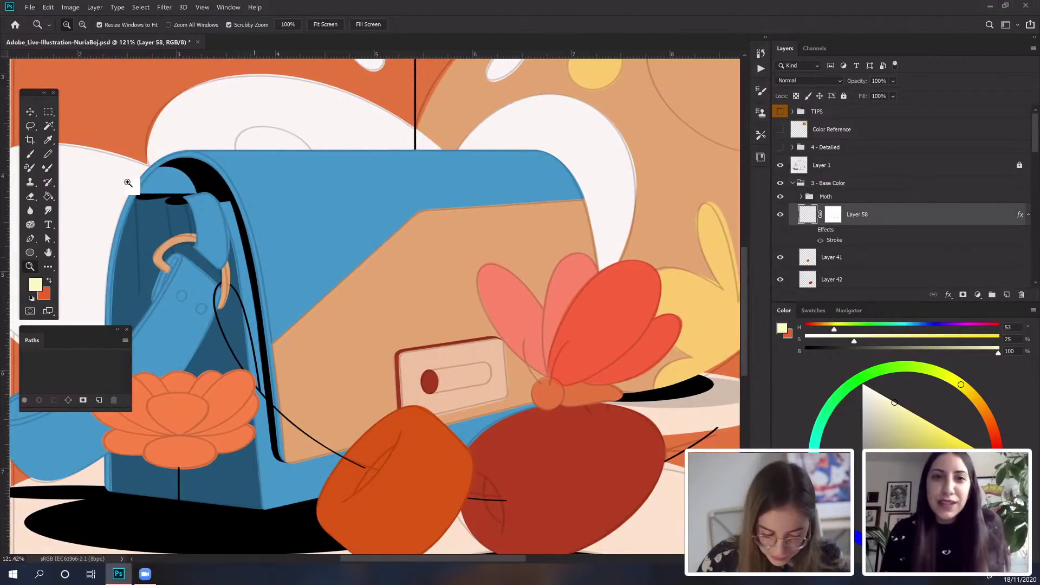
click(30, 112)
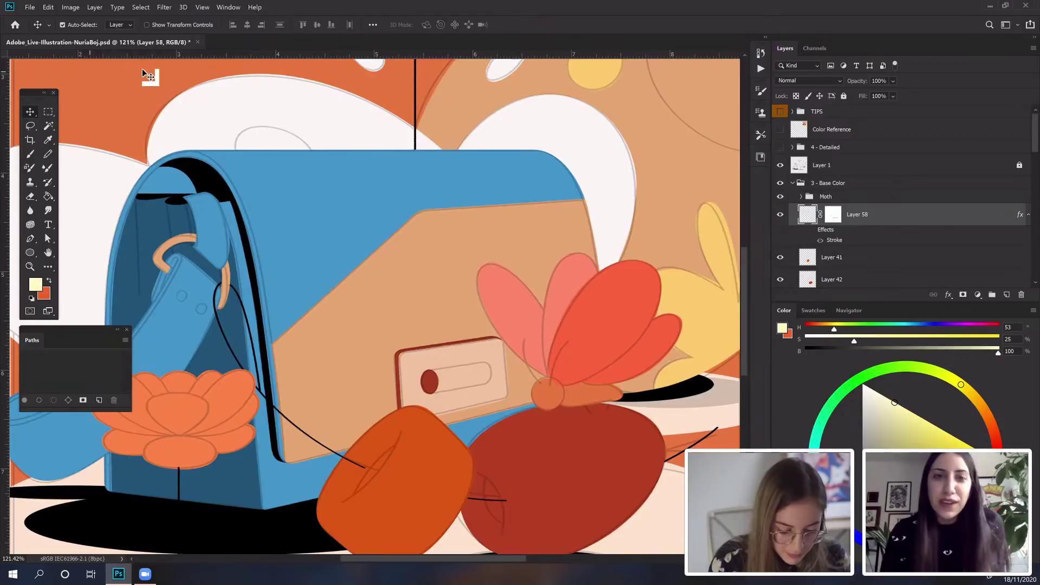
click(456, 313)
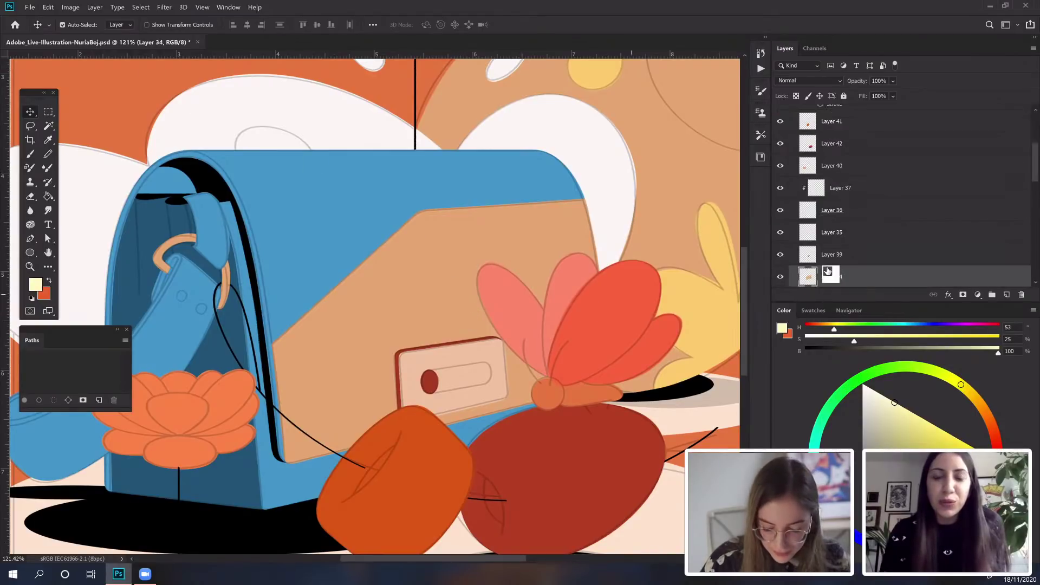
right_click(937, 278)
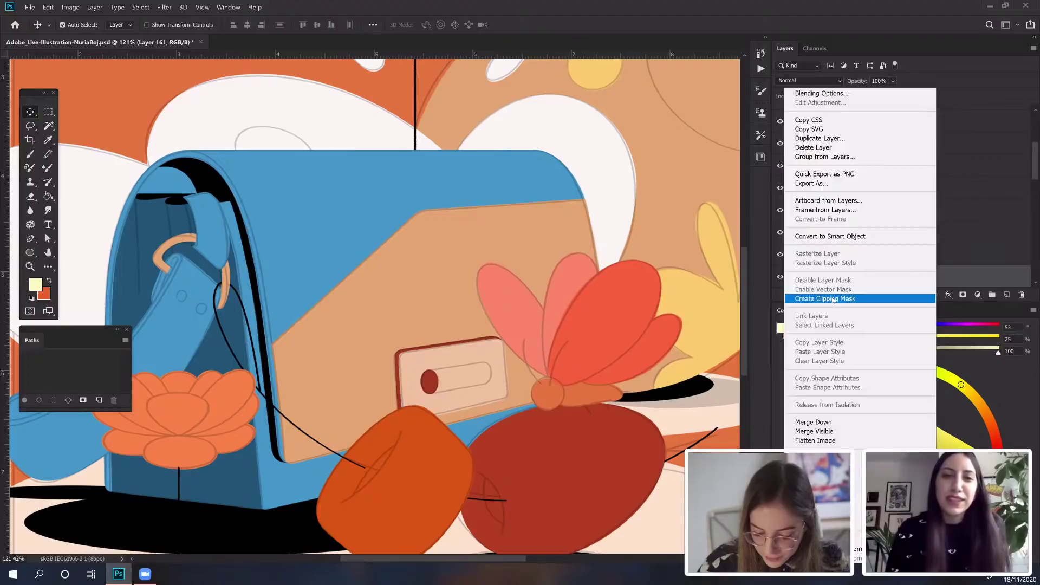
click(833, 299)
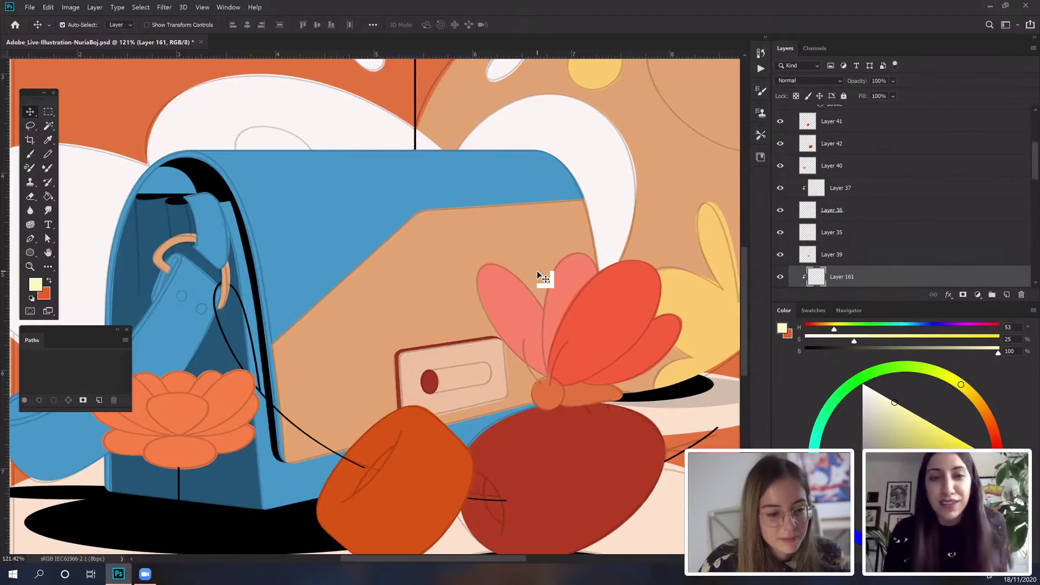
Step: Reset the foreground and background colors to black and white, and activate the Pen tool in Path mode
click(32, 298)
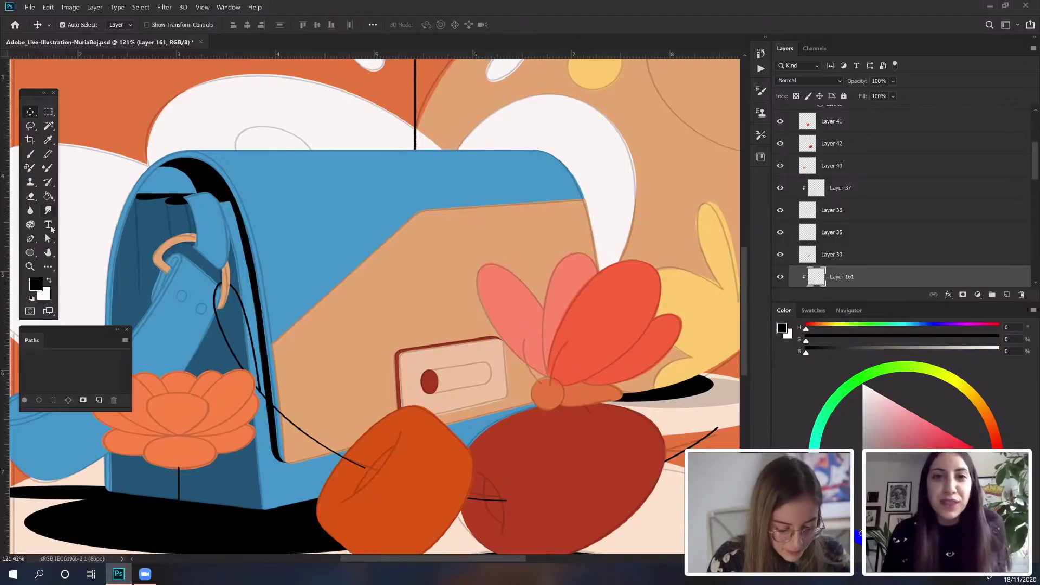
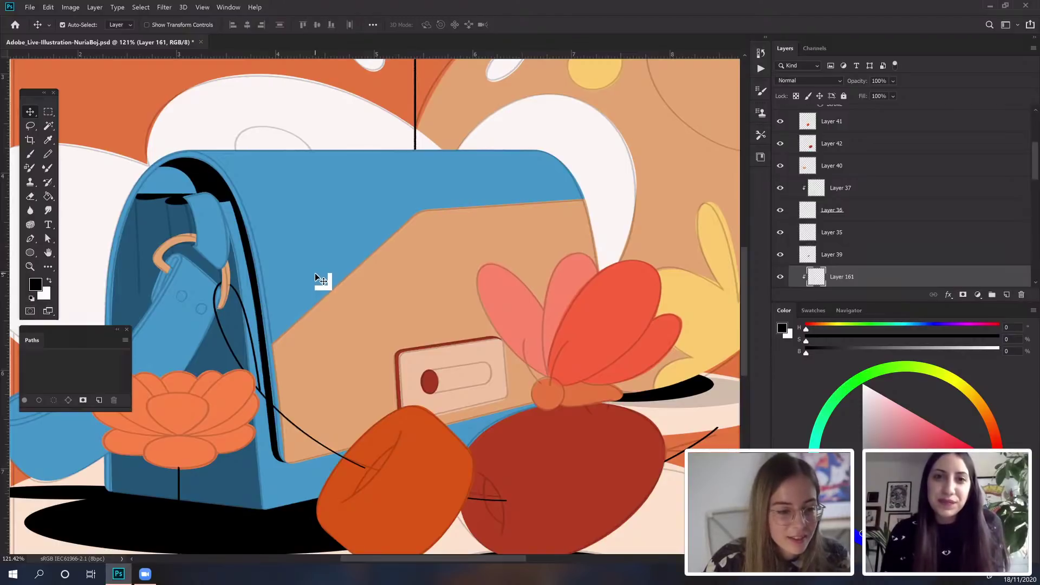
click(30, 253)
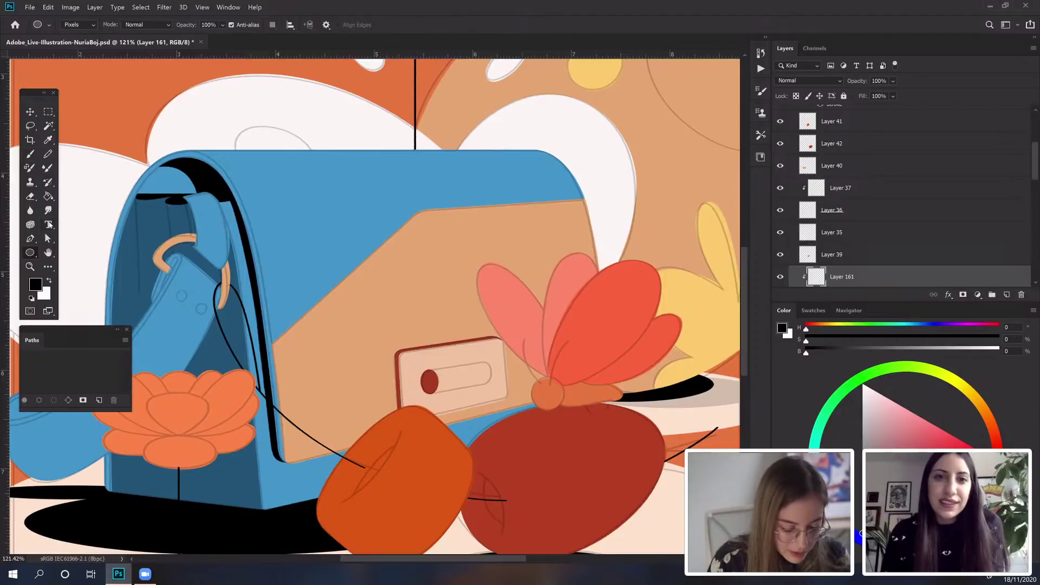
click(48, 224)
click(48, 196)
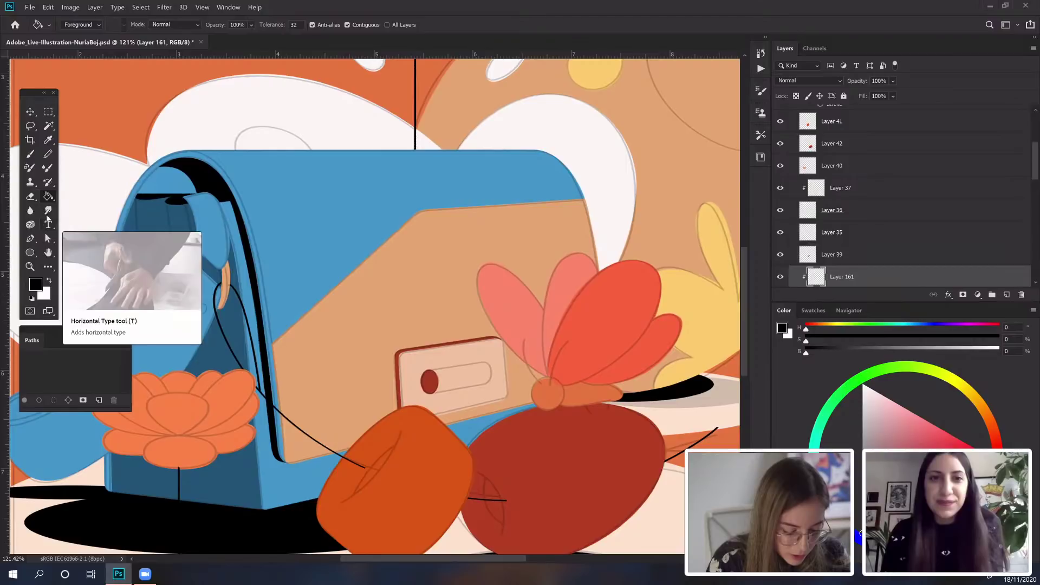
click(31, 240)
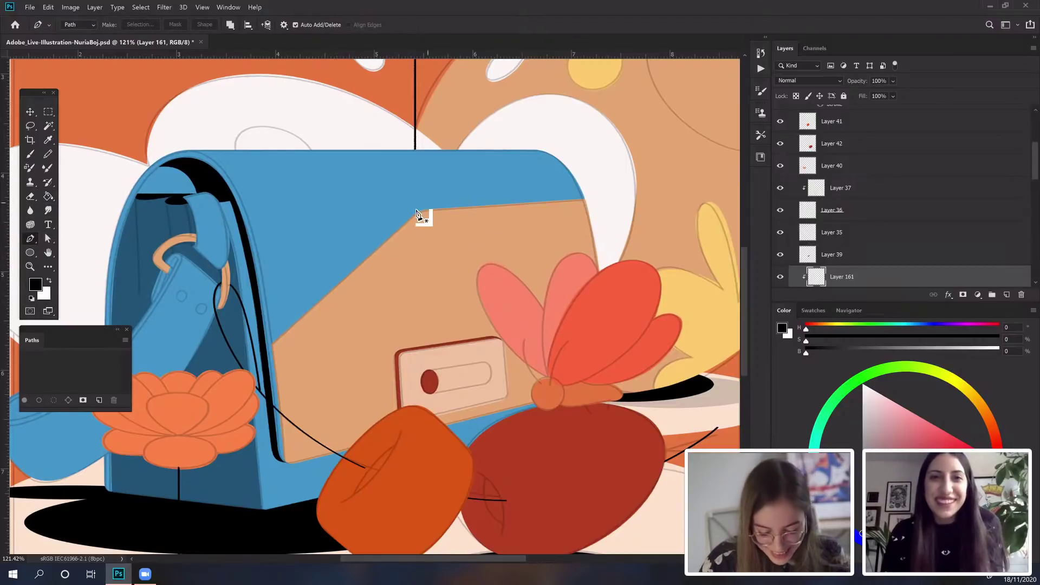
Step: Draw a closed four-cornered vertical band path across the bag's tan panel, adjust its lower-left corner, and fill it with black
click(379, 221)
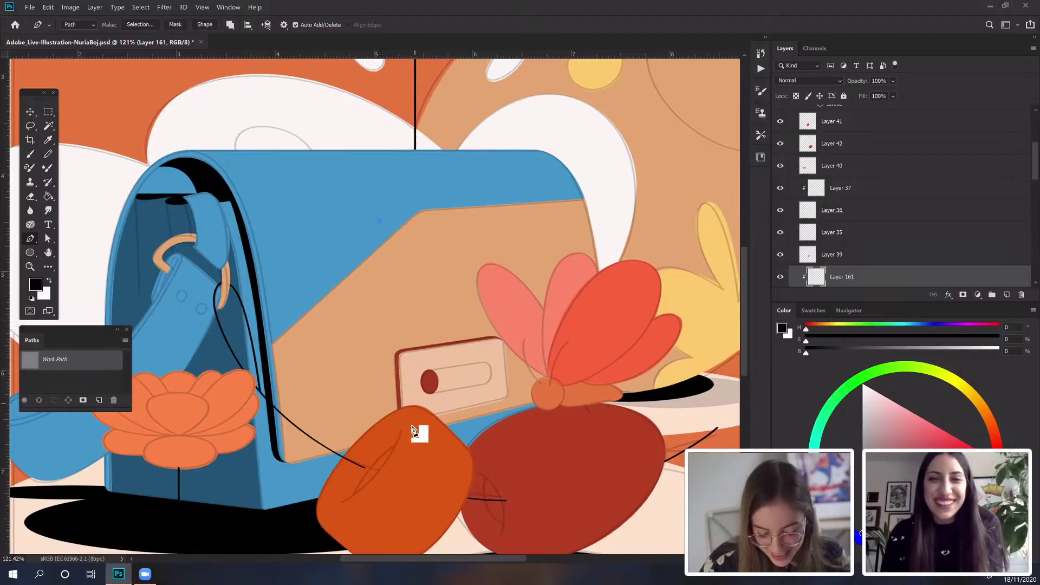
drag(408, 436, 410, 494)
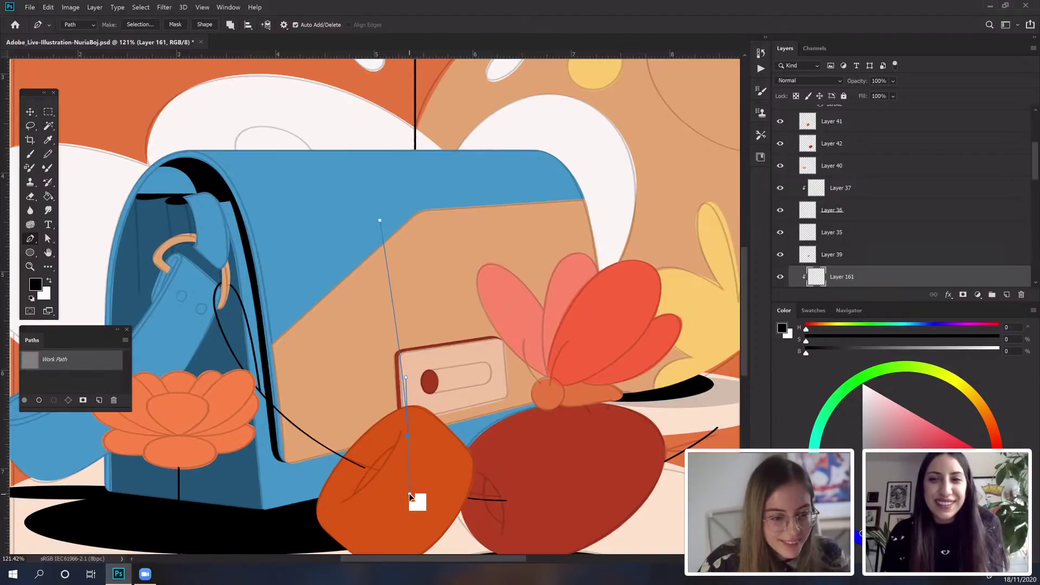
alt+click(408, 435)
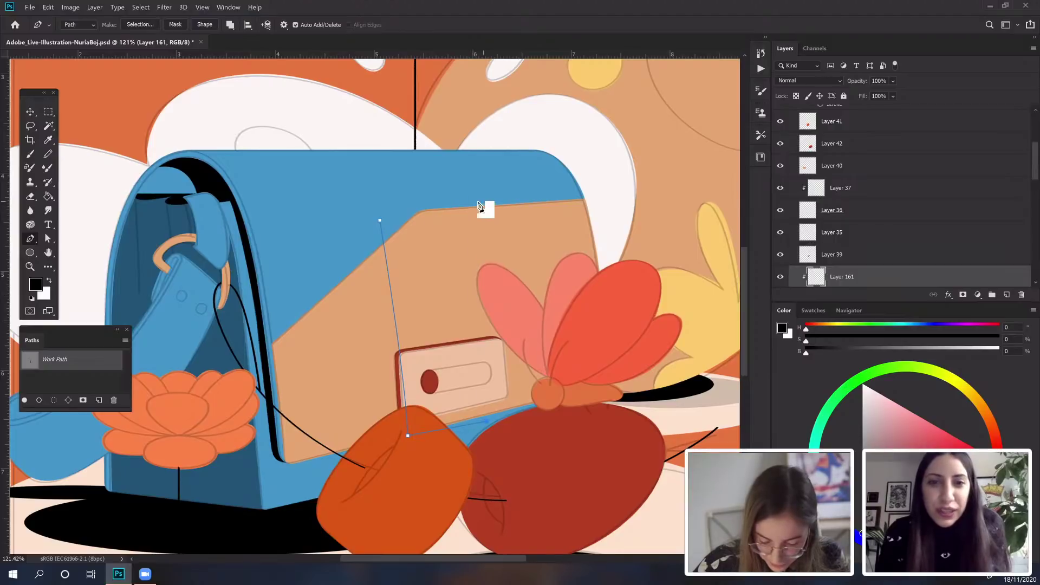
drag(472, 210, 461, 187)
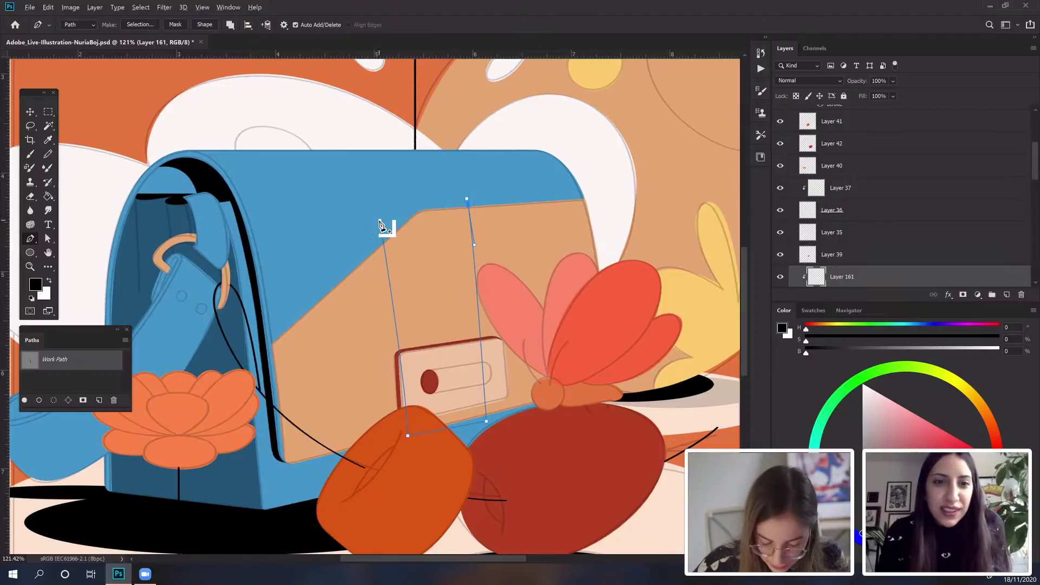
click(379, 221)
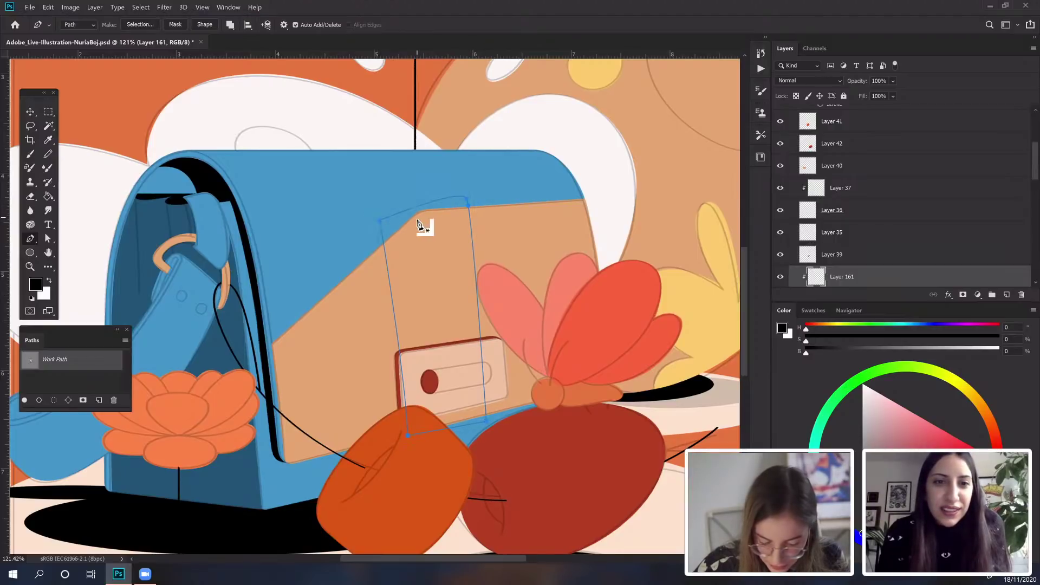
click(408, 437)
drag(408, 439, 402, 445)
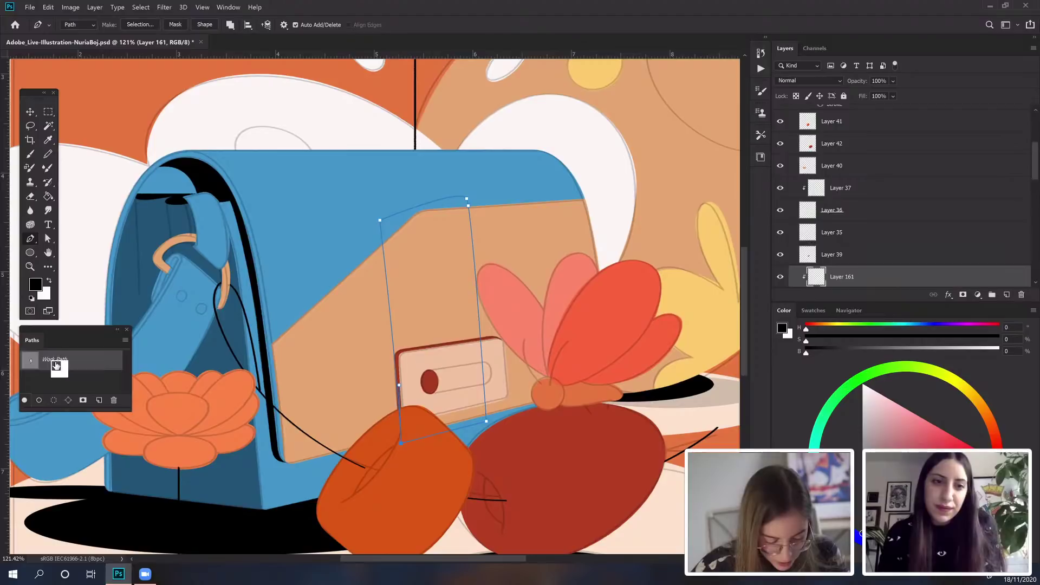
click(25, 400)
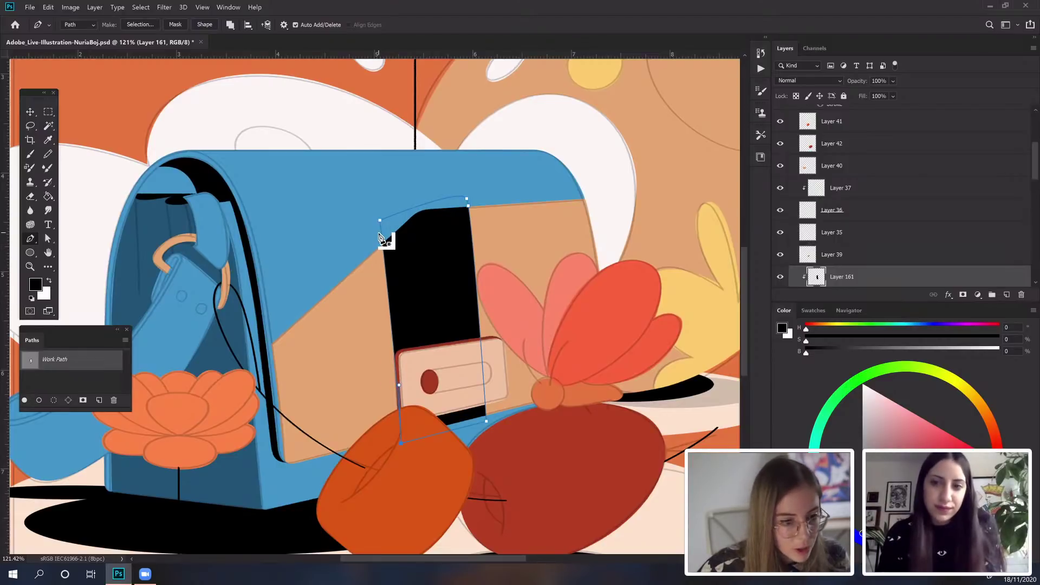
Step: Try stroking the band path with the brush, undo the stroke, and set the brush size to 7 px
click(40, 404)
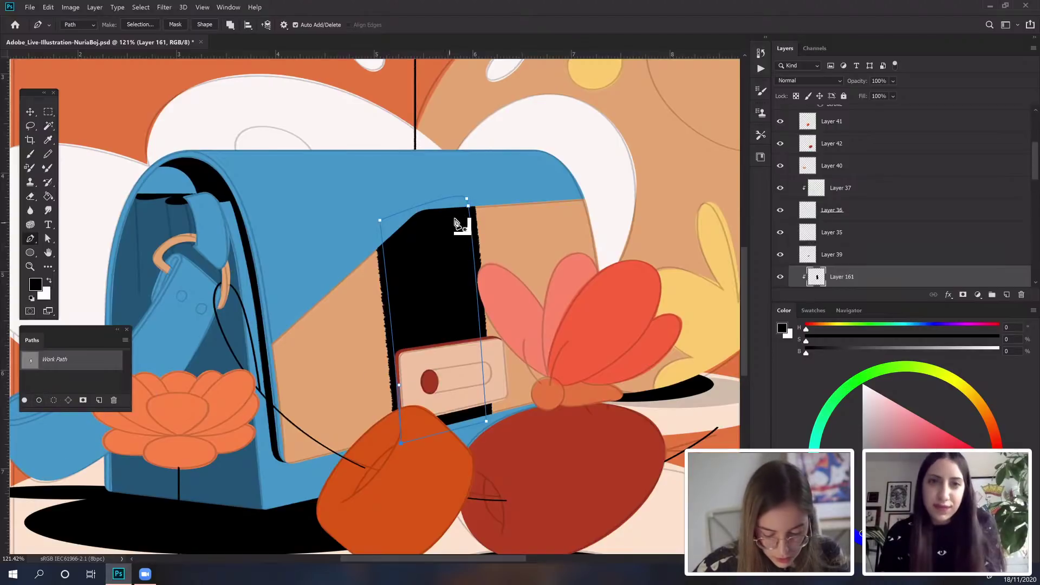
key(ctrl+z)
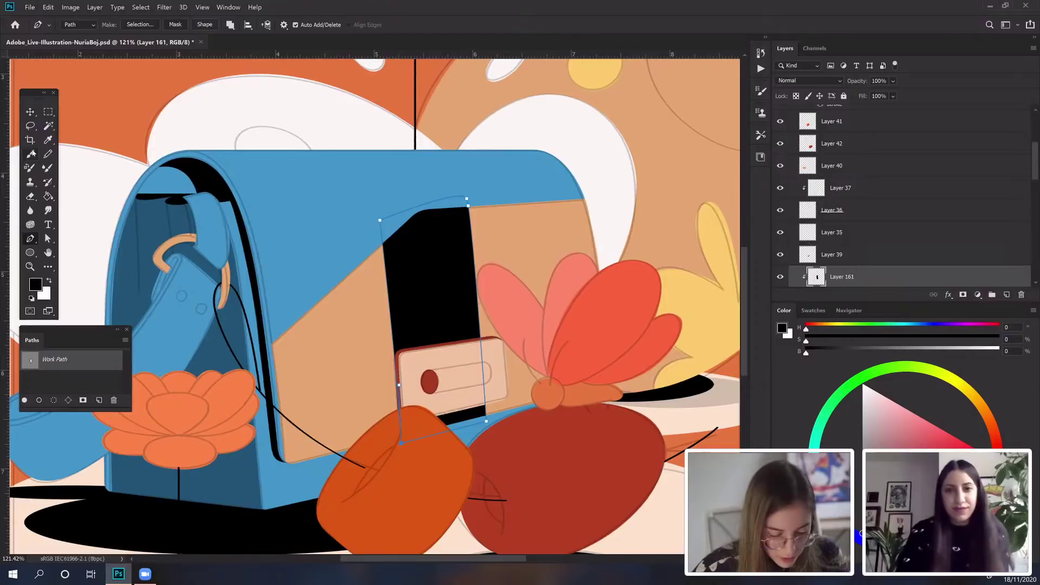
key(b)
right_click(372, 275)
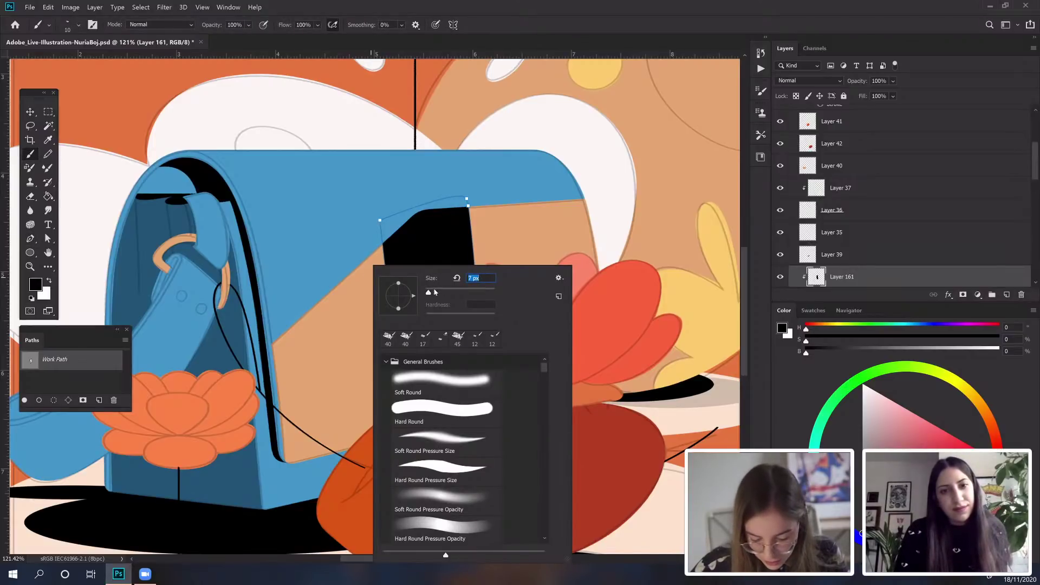
key(Return)
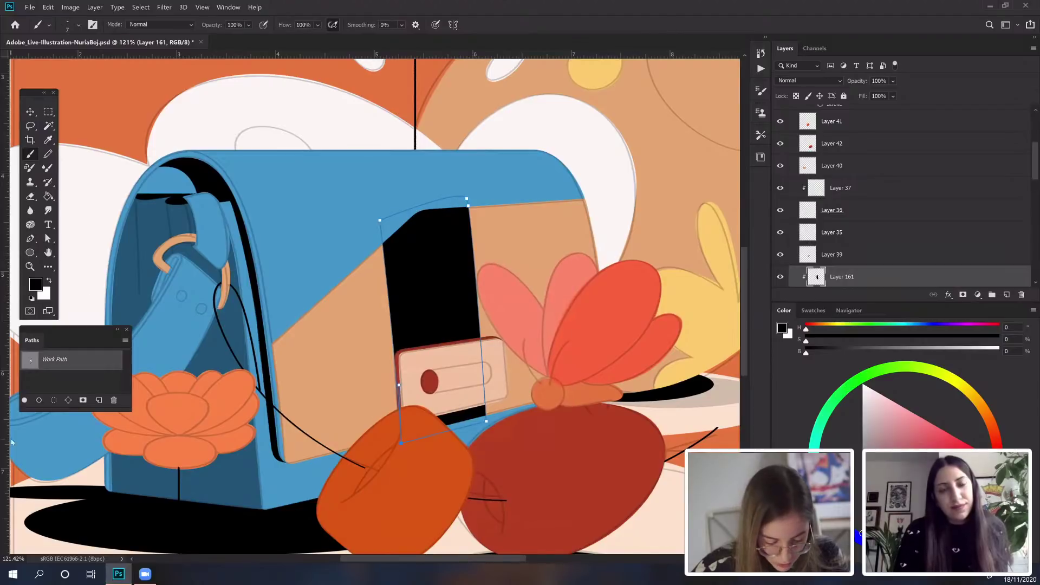
Step: Delete the Work Path and lower the clipped black band layer's opacity to 43%
click(114, 400)
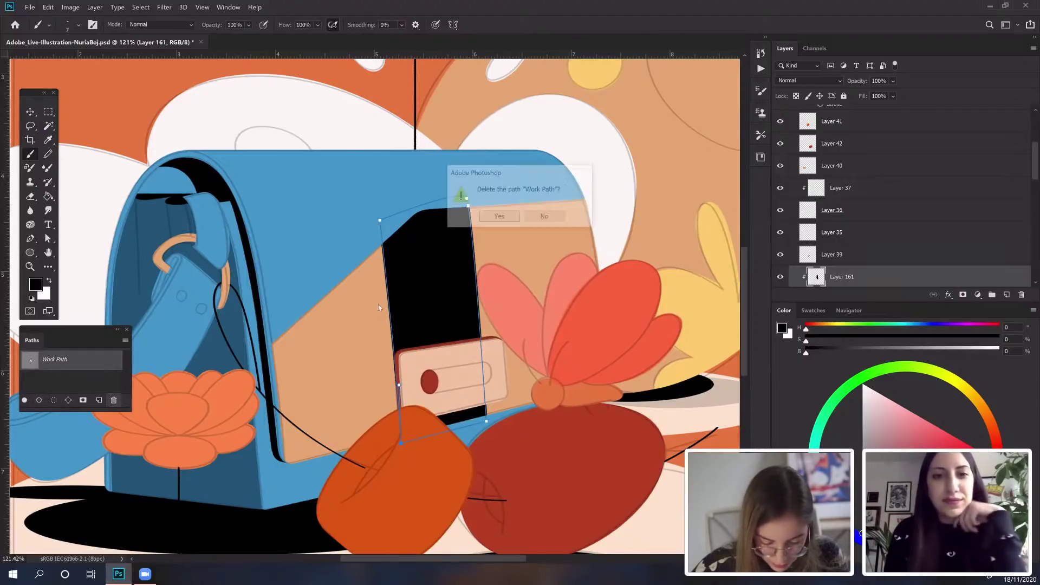
click(486, 217)
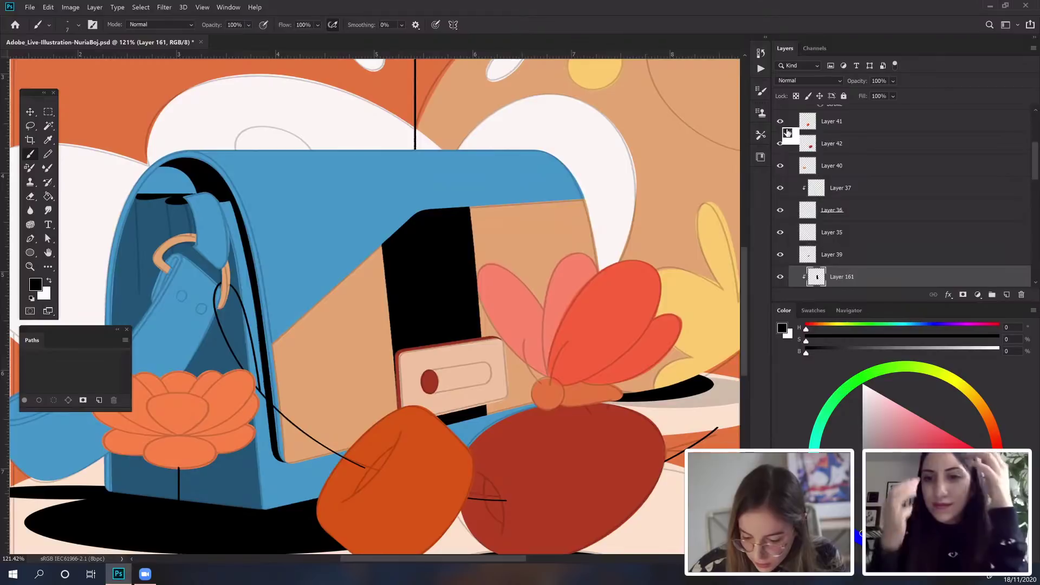
mouse_move(858, 79)
mouse_down()
mouse_move(846, 81)
mouse_move(854, 84)
mouse_up()
scroll(934, 268, down, 2)
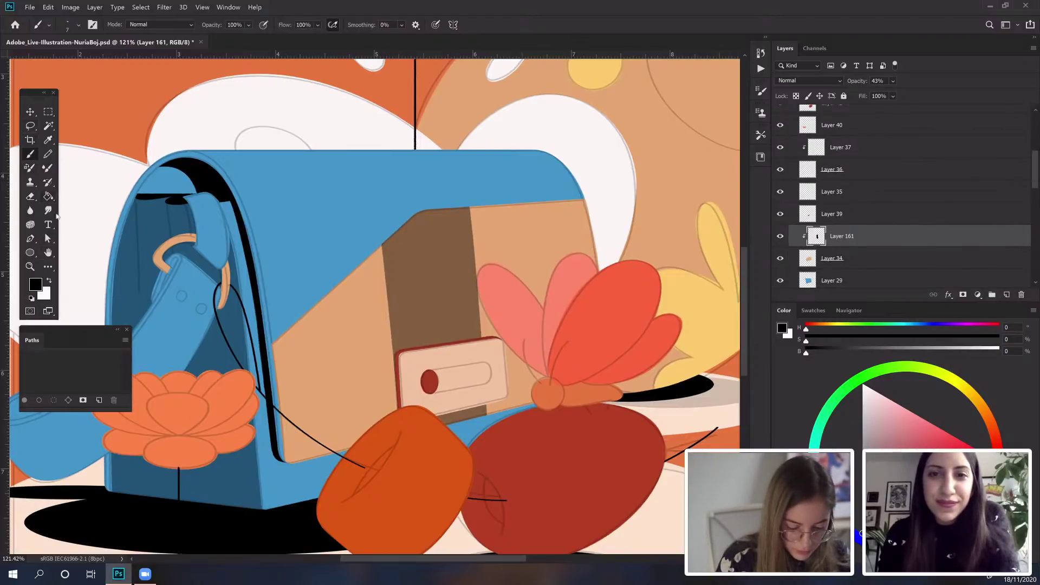
Step: Draw a second closed vertical band path near the tan panel's right edge, fill it with black, and delete the Work Path
key(p)
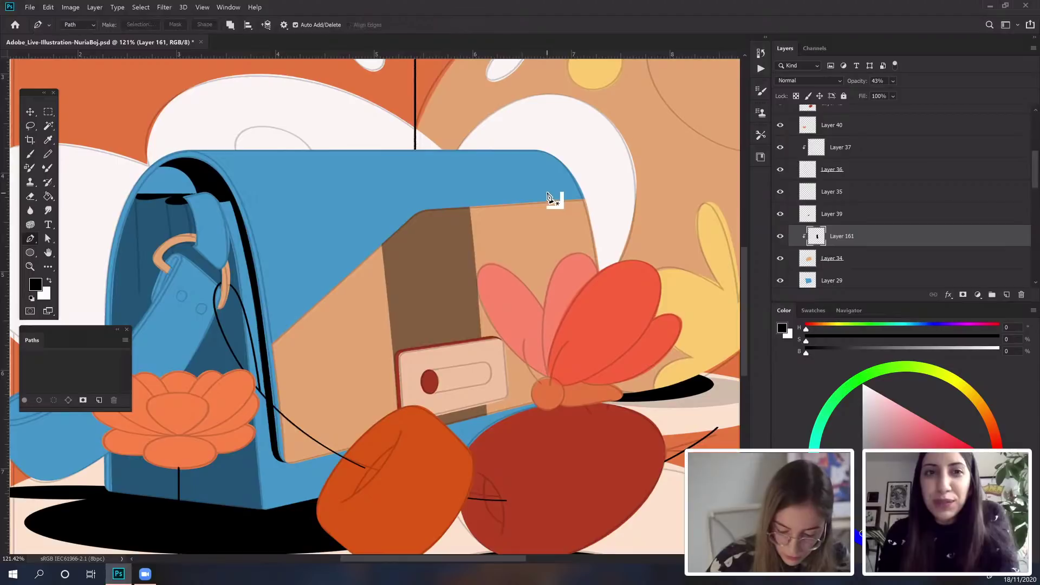
click(578, 405)
drag(576, 403, 578, 467)
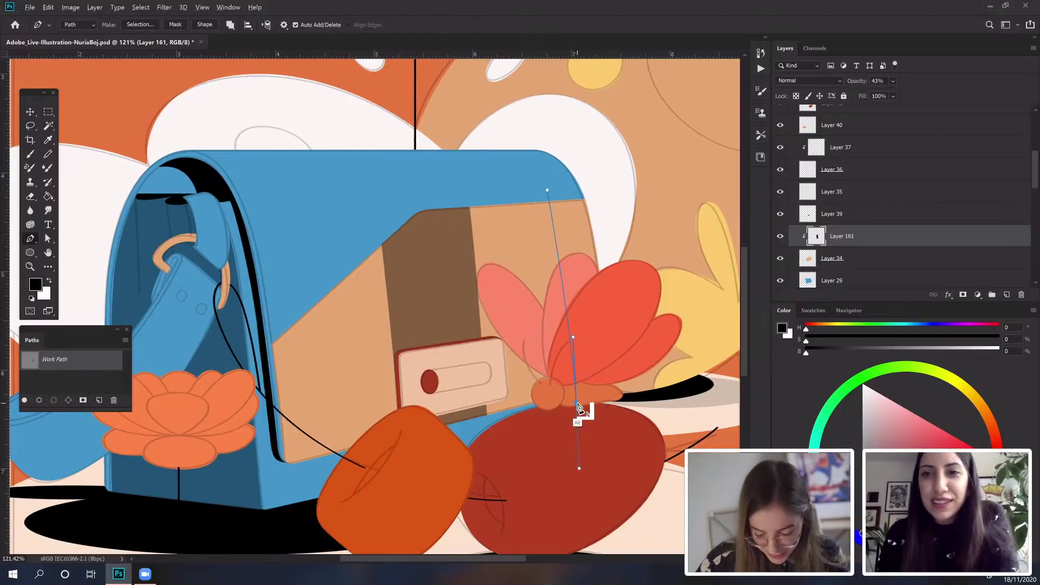
drag(576, 404, 622, 386)
mouse_move(595, 175)
mouse_down()
mouse_move(564, 199)
mouse_move(602, 173)
mouse_up()
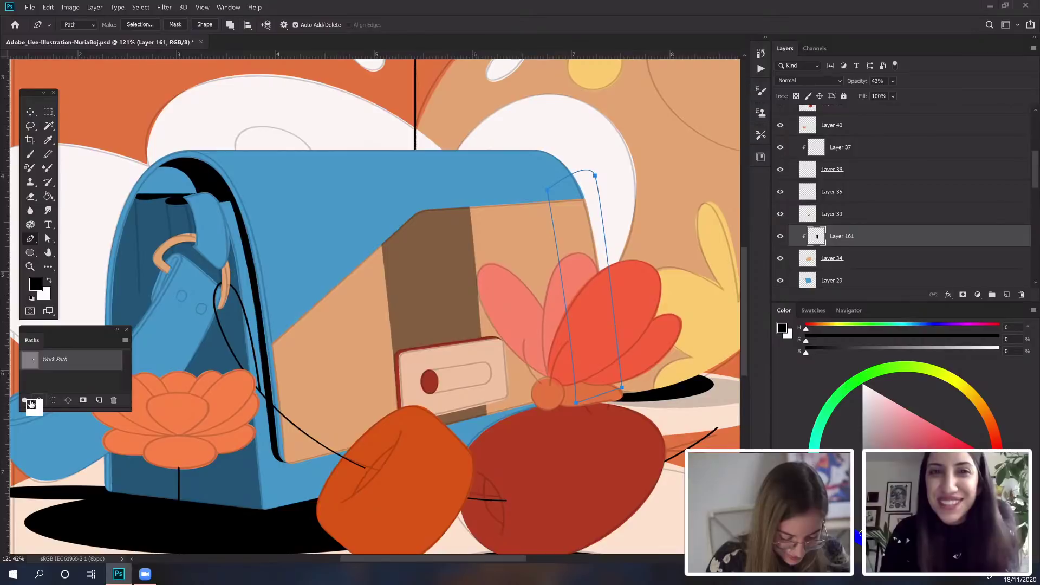
click(113, 400)
click(497, 217)
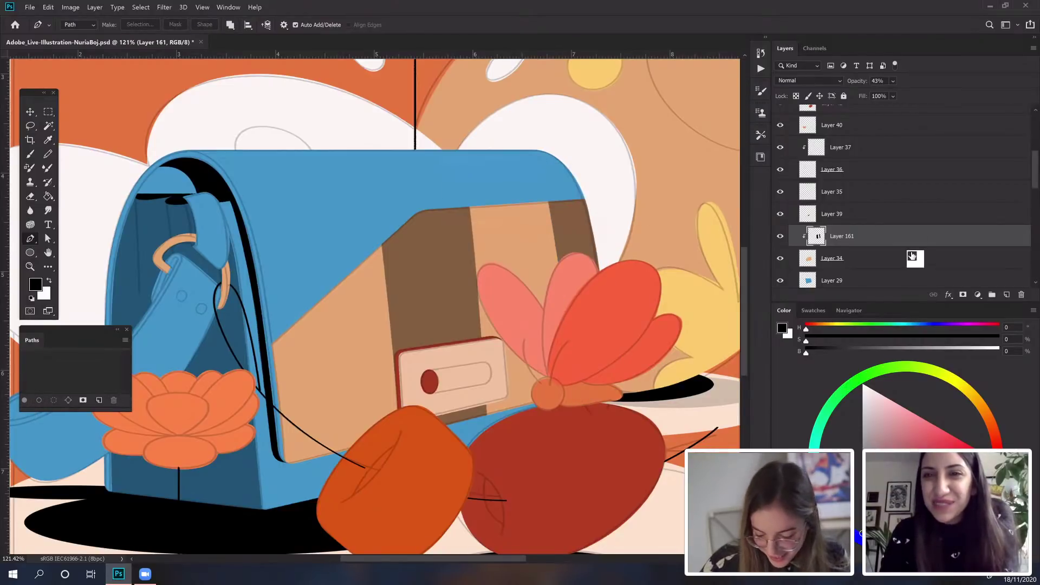
Step: Add a new clipped layer directly above the tan panel's Layer 34 and make white the foreground color
click(916, 258)
click(1006, 297)
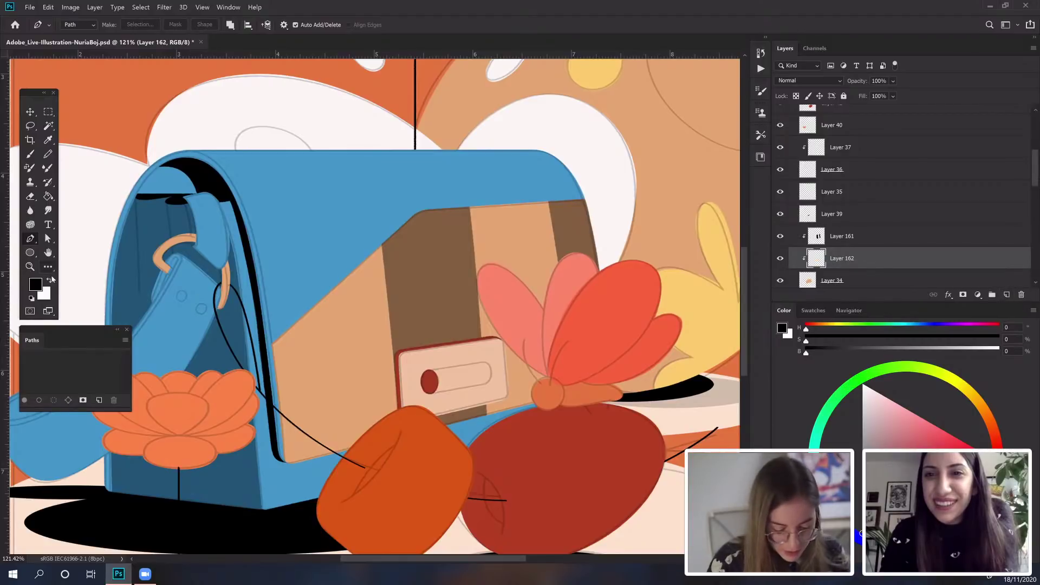
key(x)
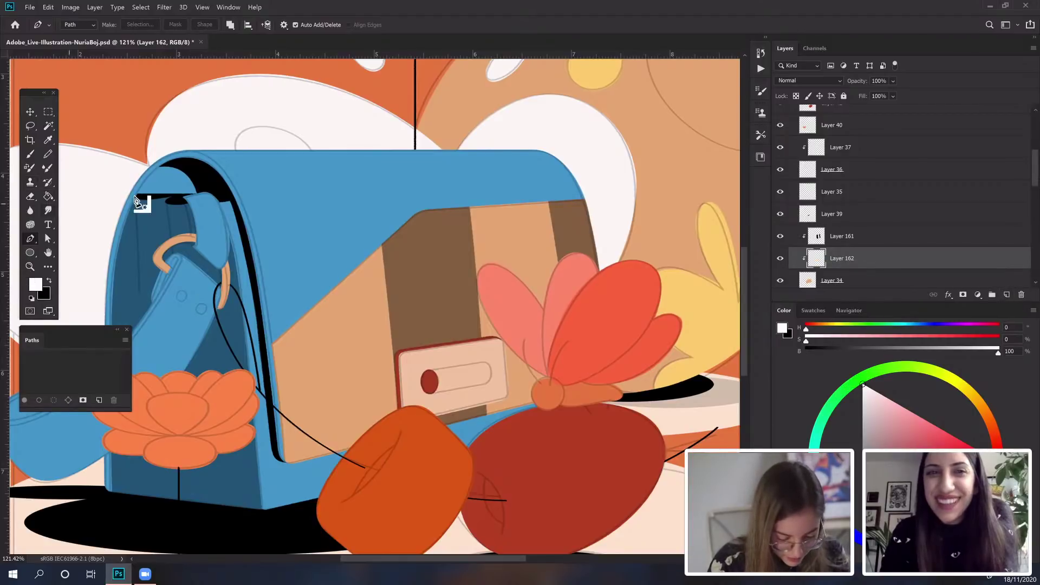
Step: Draw a closed four-cornered horizontal band path across the panel's lower part and adjust its upper-left and upper-right corners
click(262, 397)
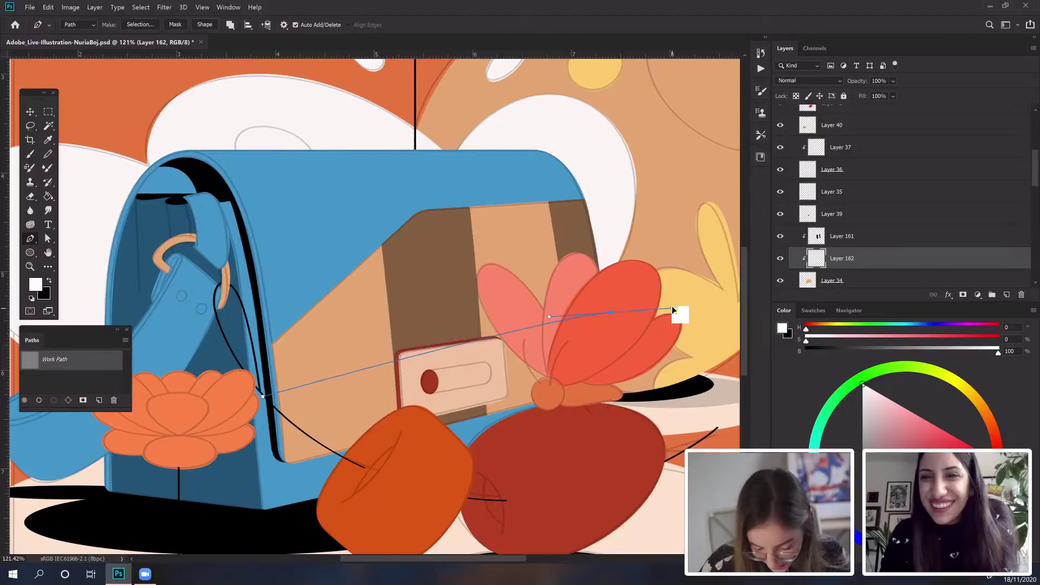
click(620, 322)
drag(620, 321, 671, 312)
alt+click(623, 323)
click(627, 364)
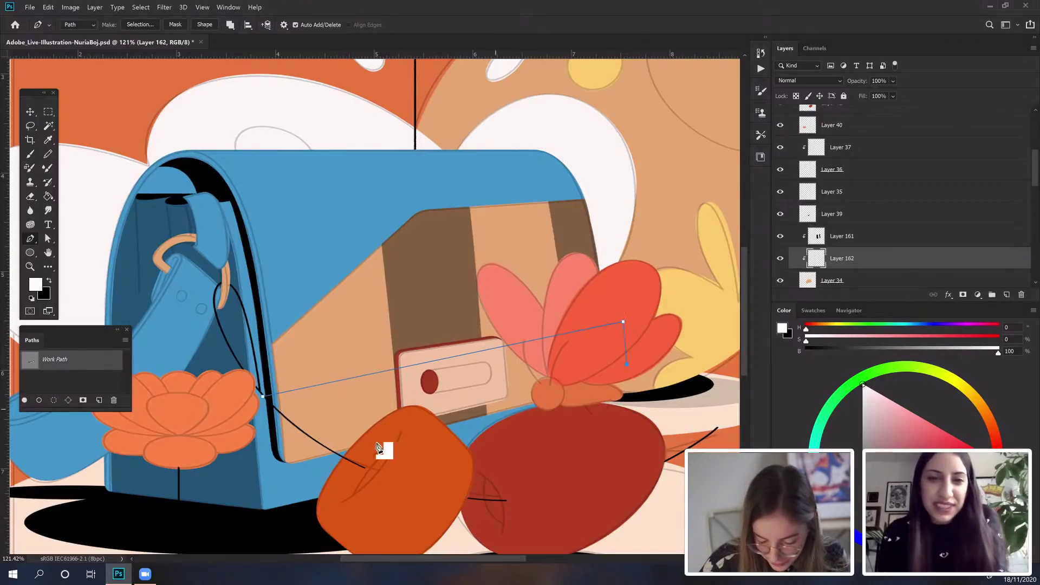
click(274, 442)
click(263, 397)
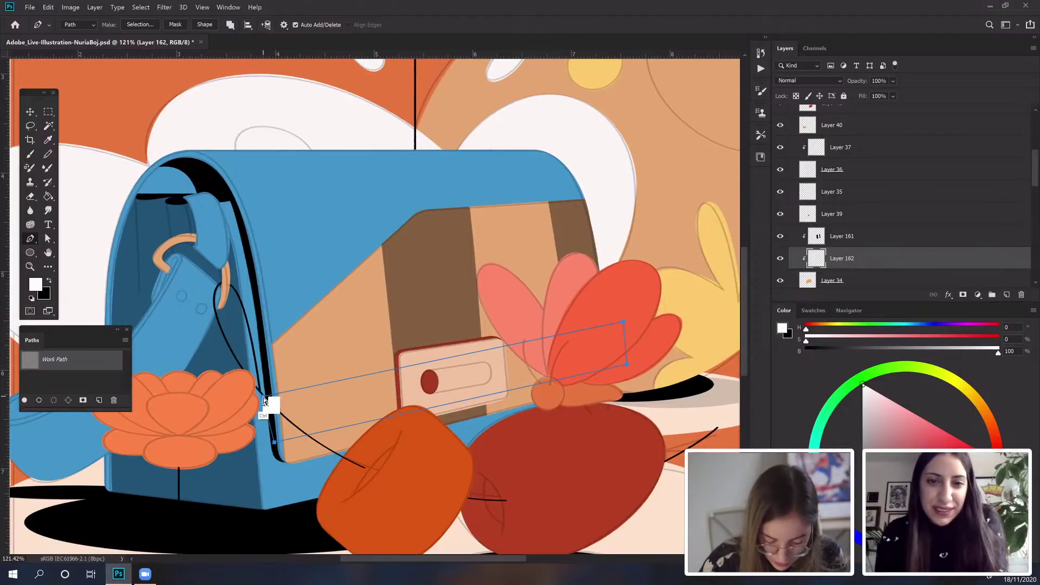
drag(264, 396, 267, 391)
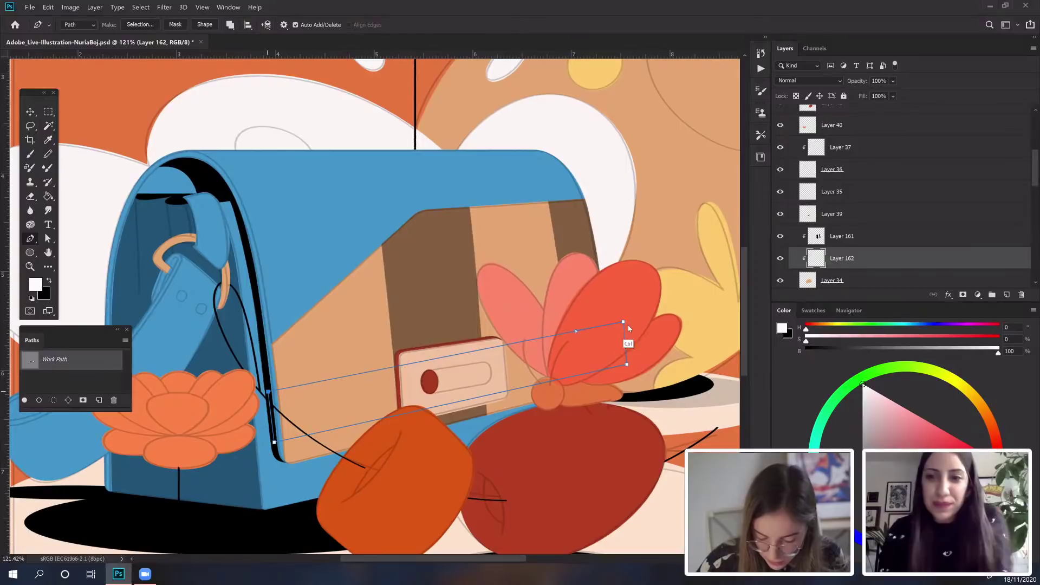
drag(624, 324, 626, 331)
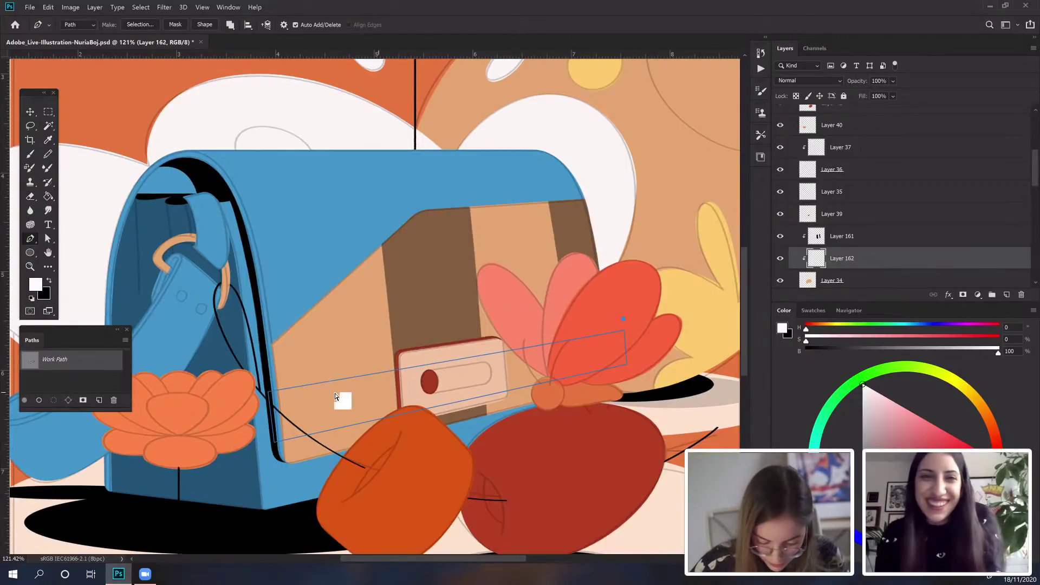
Step: Fill the horizontal band path with white and delete the Work Path
click(24, 400)
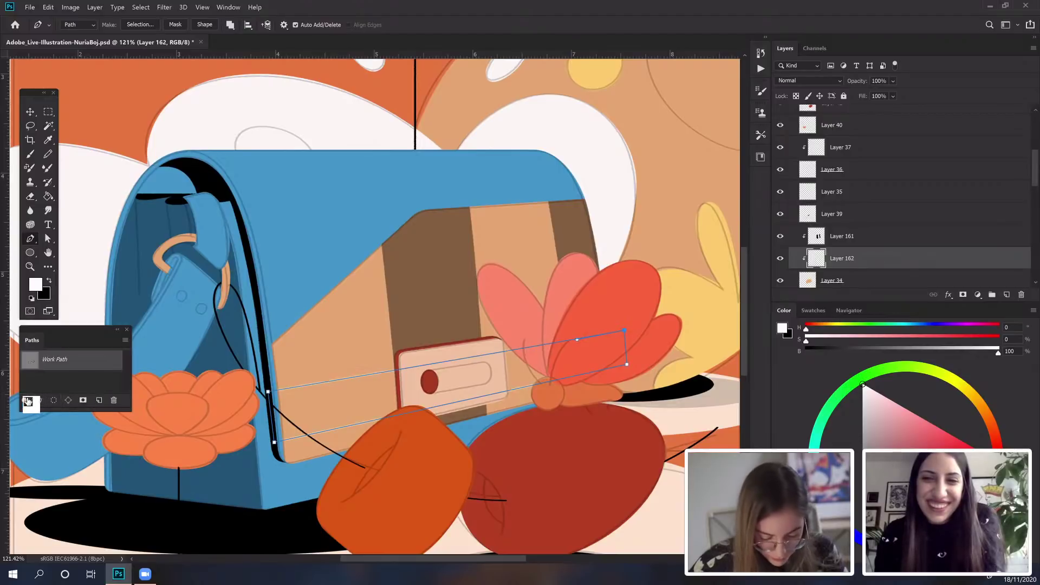
click(113, 400)
click(507, 220)
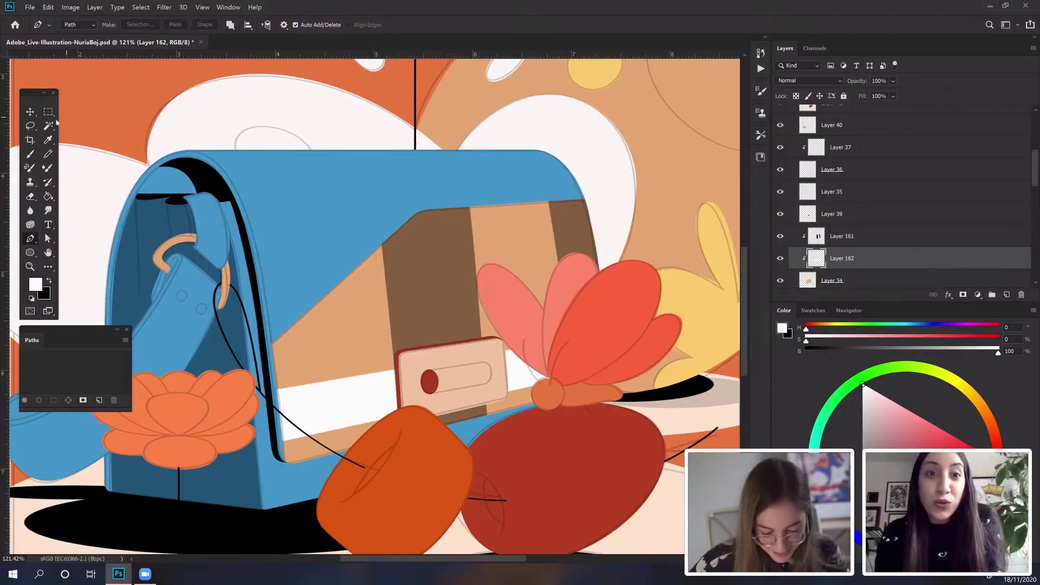
Step: Lower the white band layer's opacity to 82%
click(29, 112)
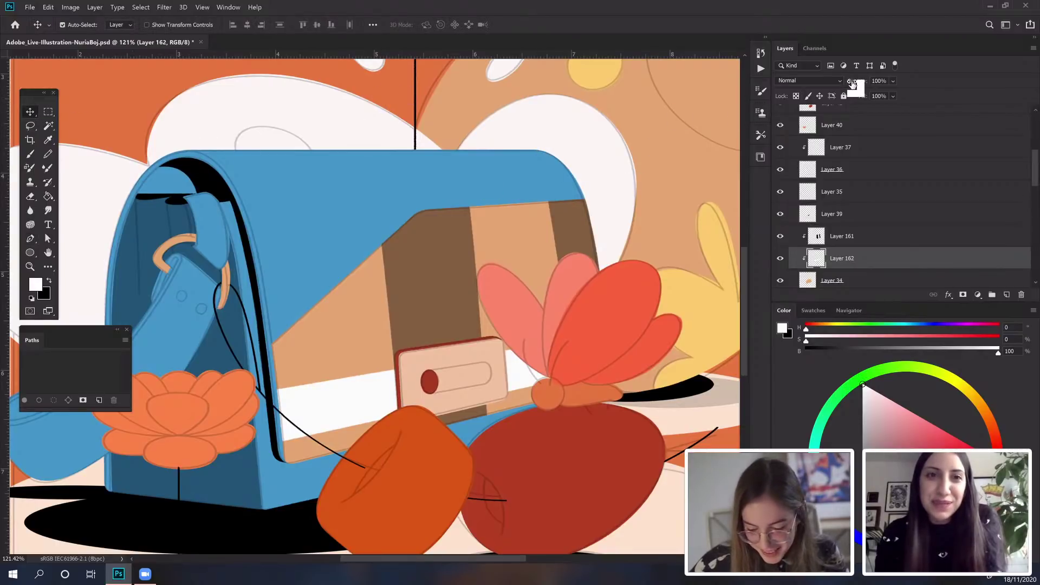
drag(853, 83, 855, 82)
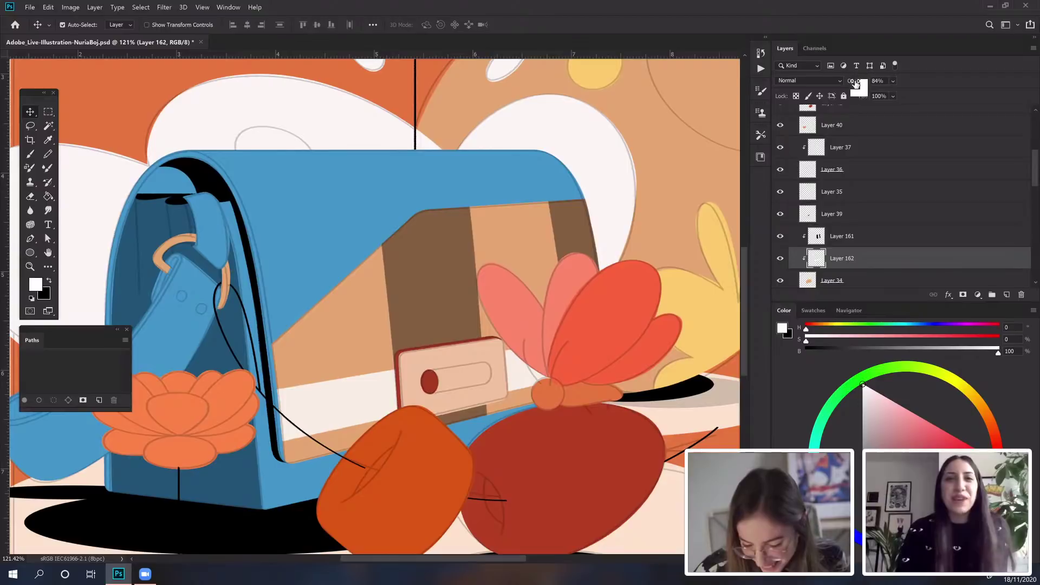
drag(854, 83, 854, 82)
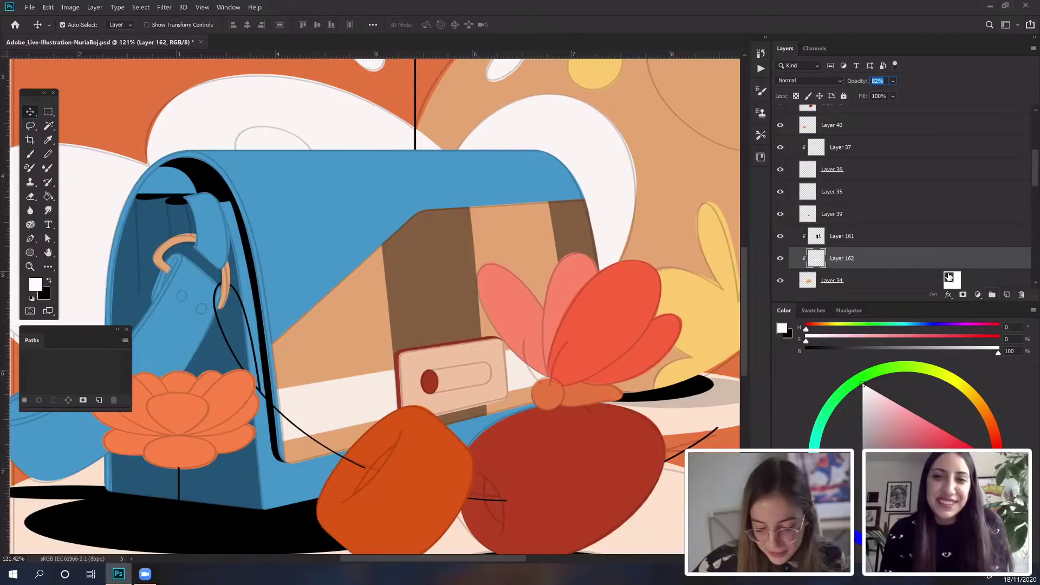
Step: Add another clipped layer above the white band and set a pinkish-red foreground color (H 0, S 65, B 93) for the Pen tool
click(1006, 295)
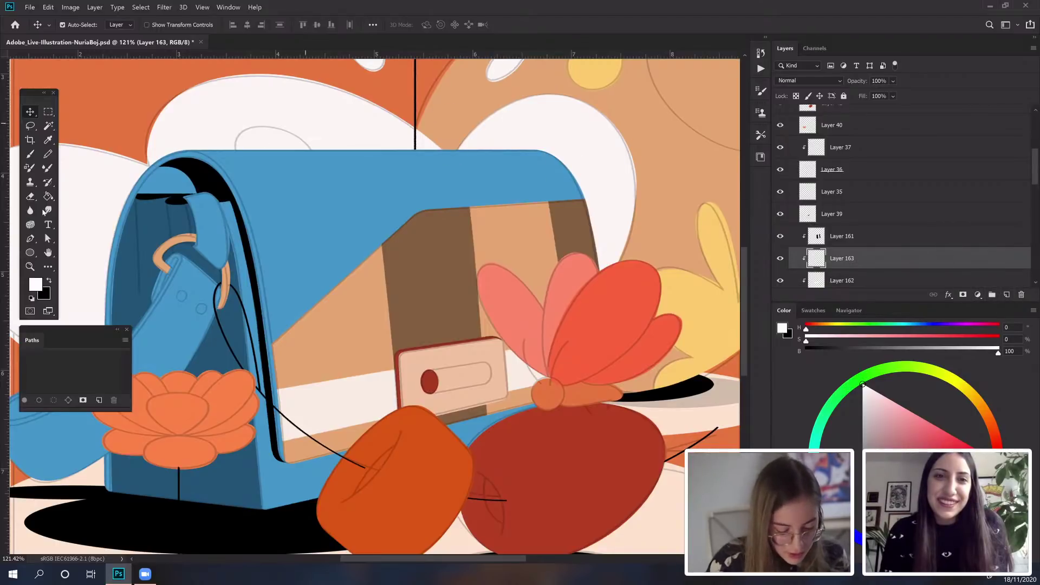
click(30, 155)
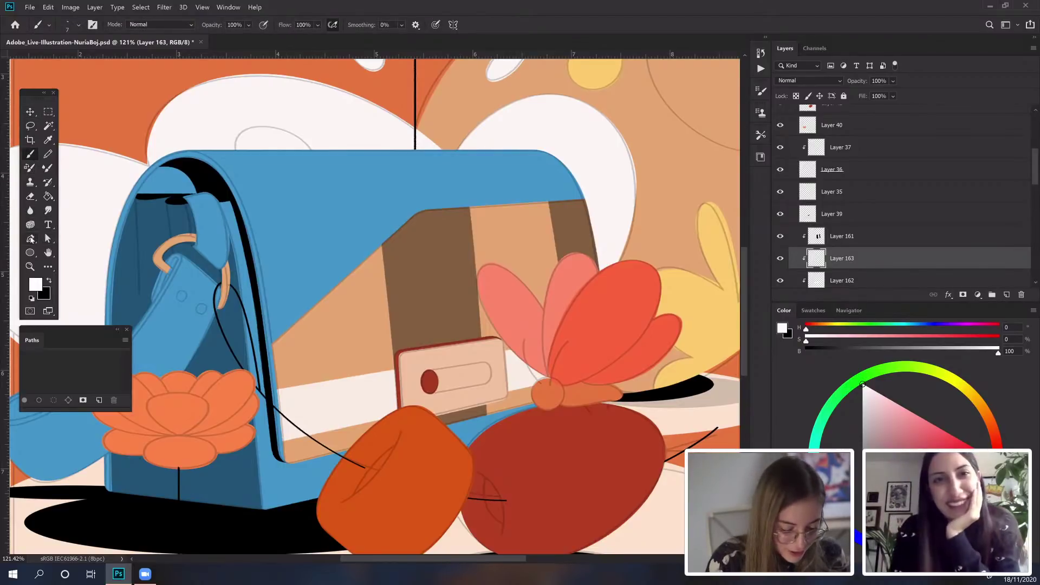
click(30, 239)
click(942, 442)
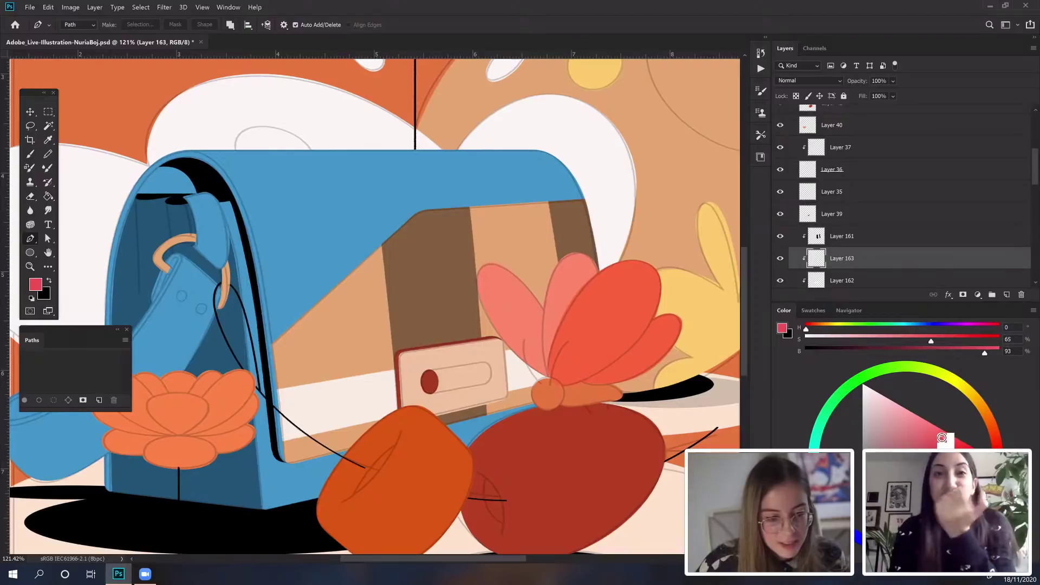
Step: Draw a thin closed stripe path across the panel's upper part, adjust its ends, and lower its right end slightly
click(280, 287)
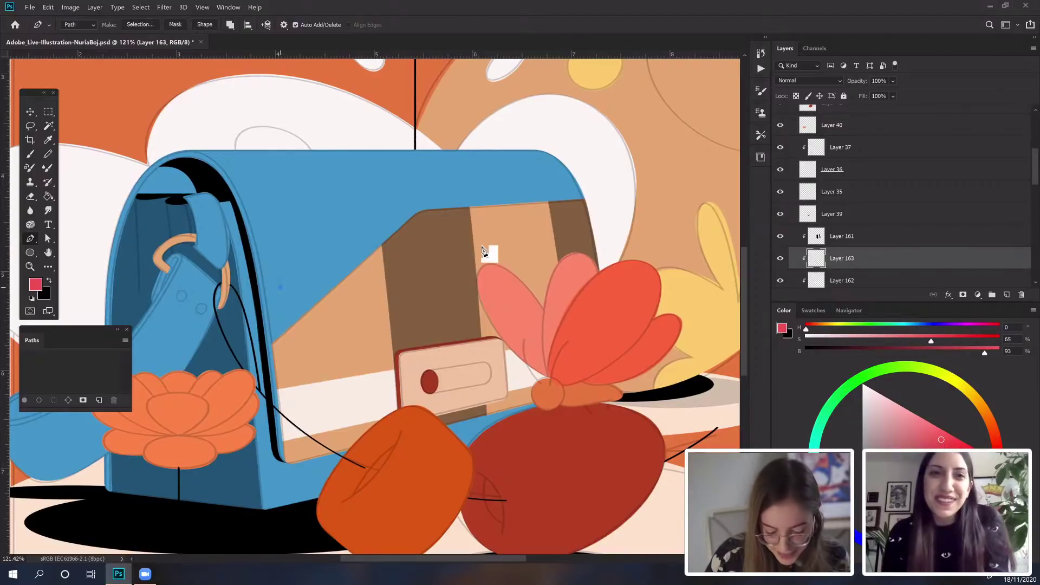
drag(600, 235, 634, 235)
alt+click(600, 236)
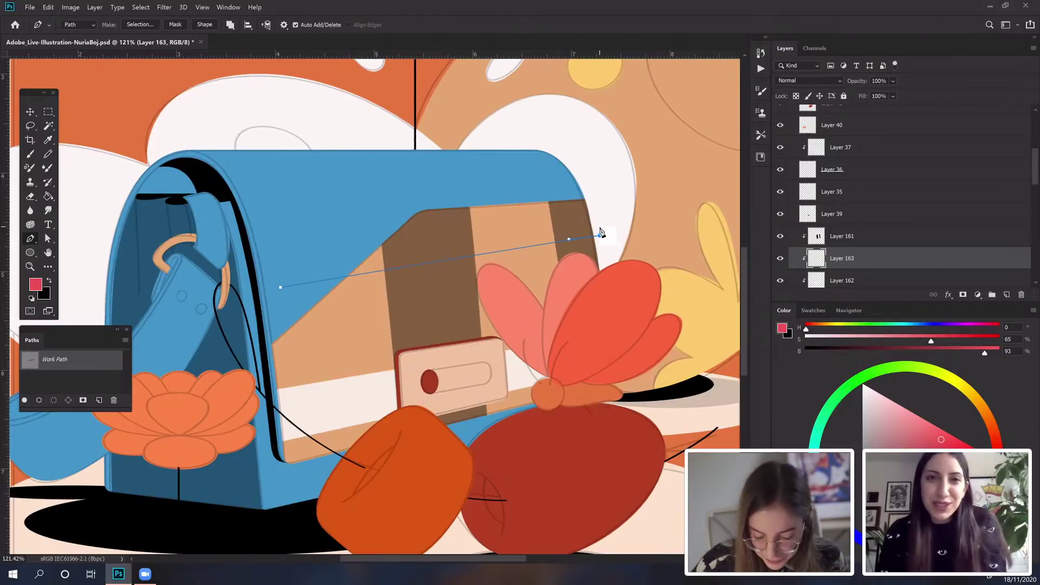
click(278, 272)
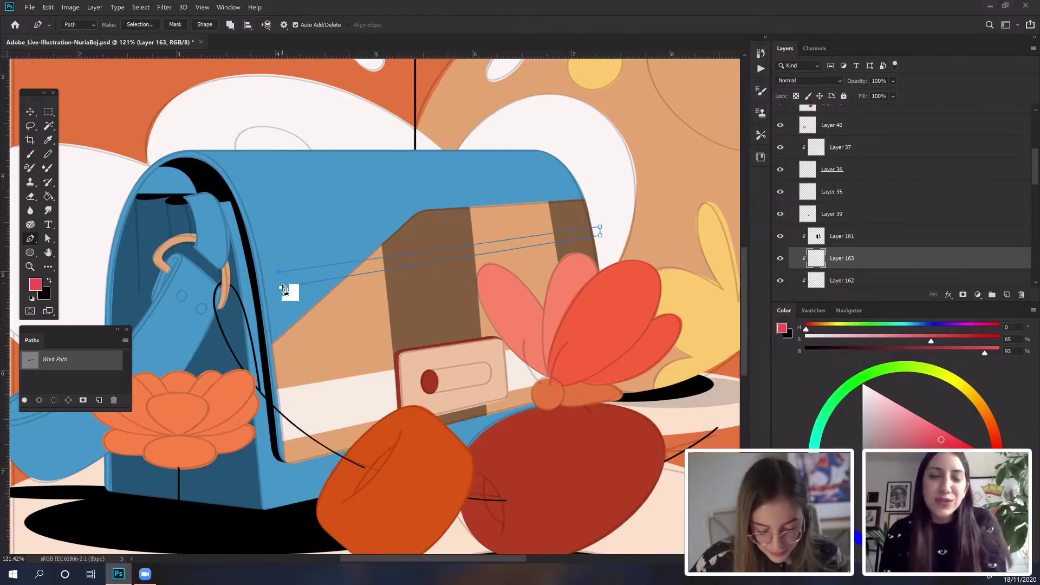
drag(280, 272, 285, 269)
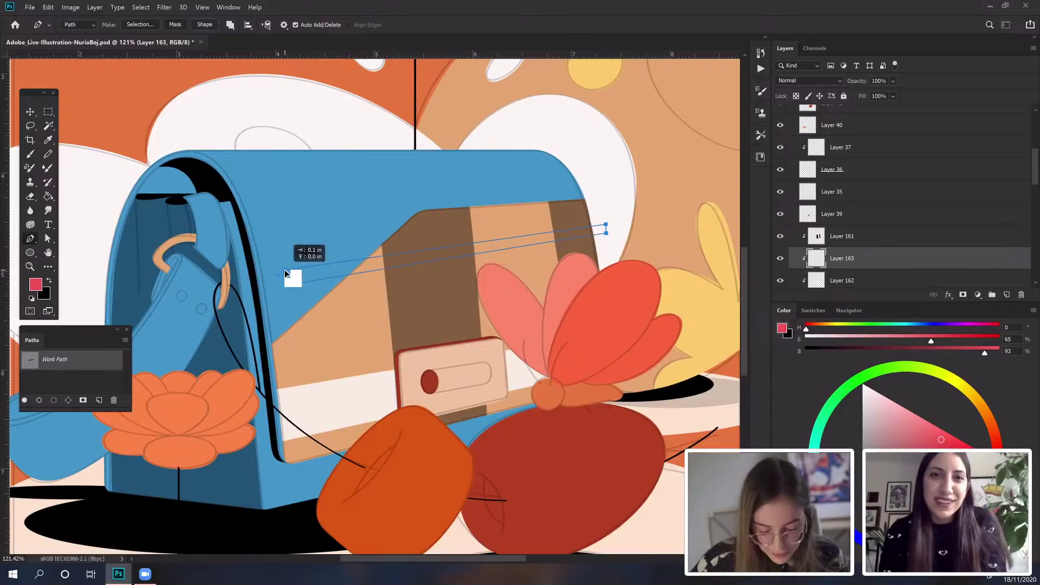
drag(616, 213, 605, 234)
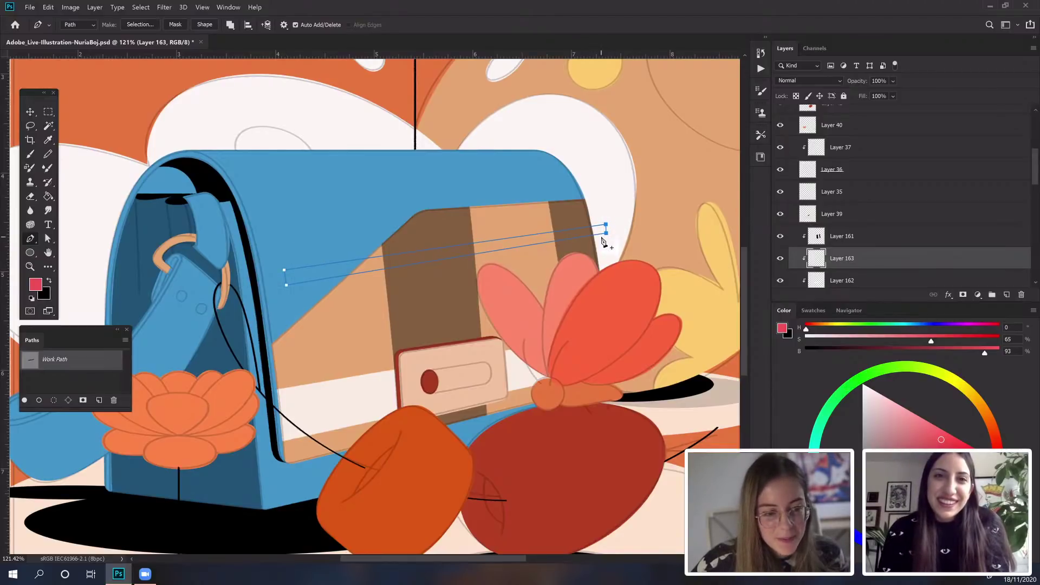
drag(605, 225, 605, 235)
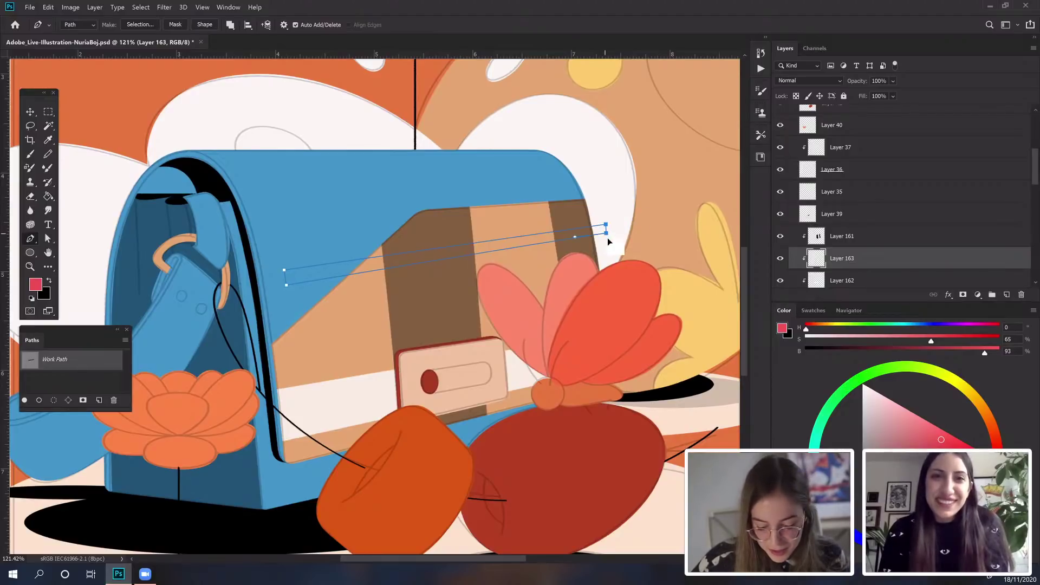
drag(605, 234, 605, 249)
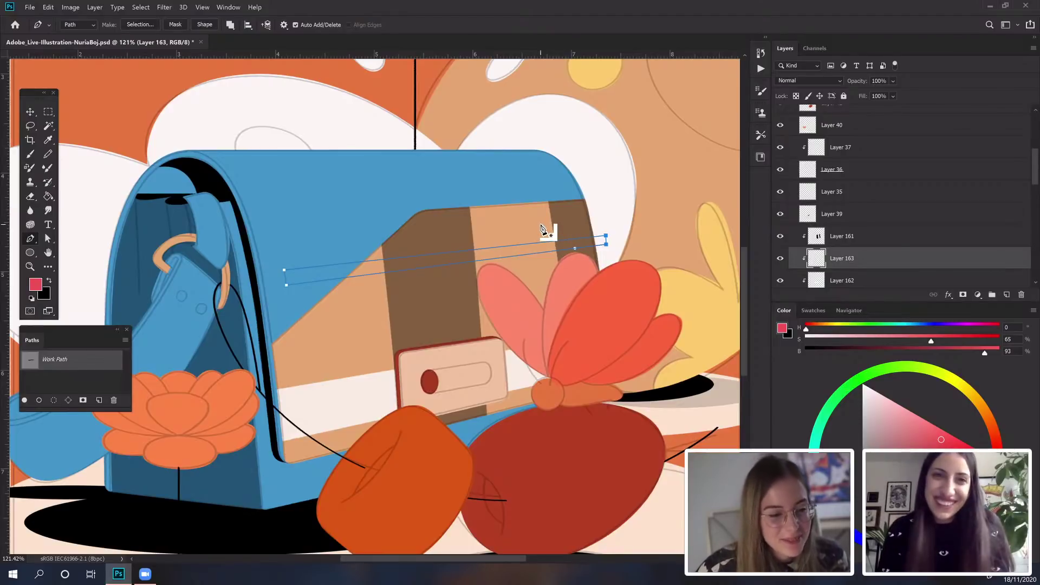
Step: Fill the thin stripe path with the pinkish-red color and delete the Work Path
click(39, 402)
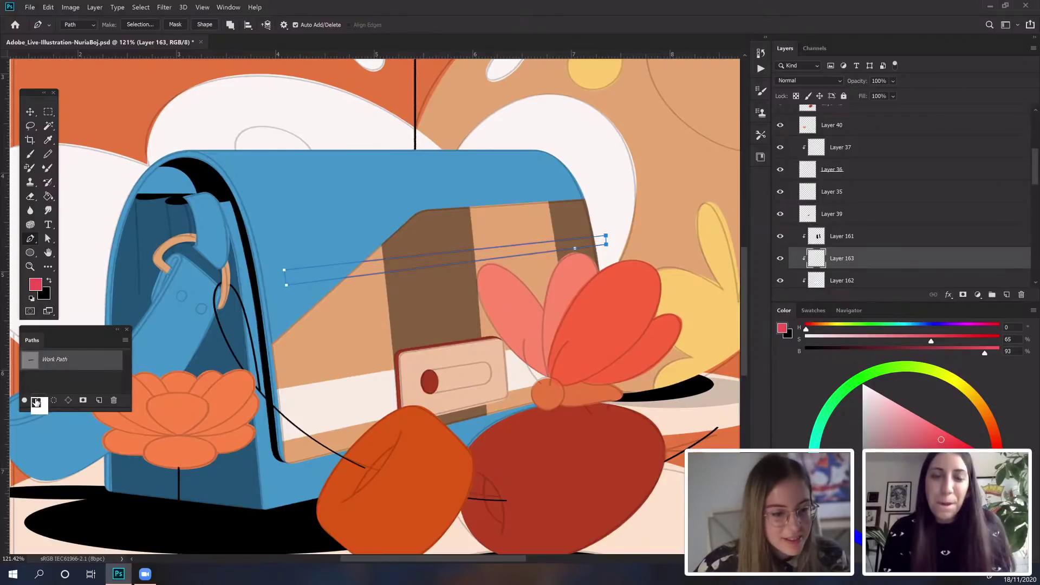
click(25, 400)
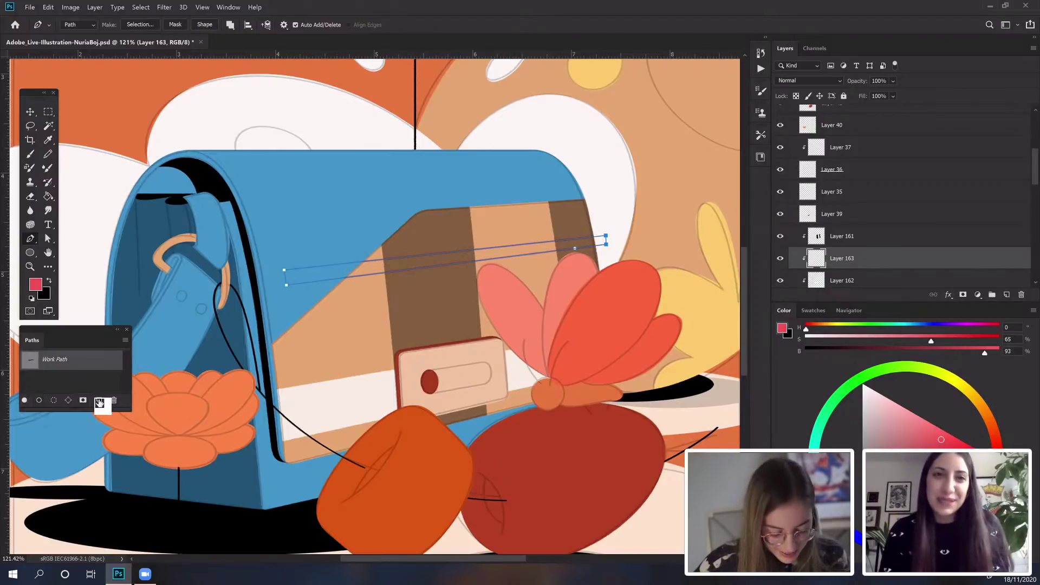
click(114, 401)
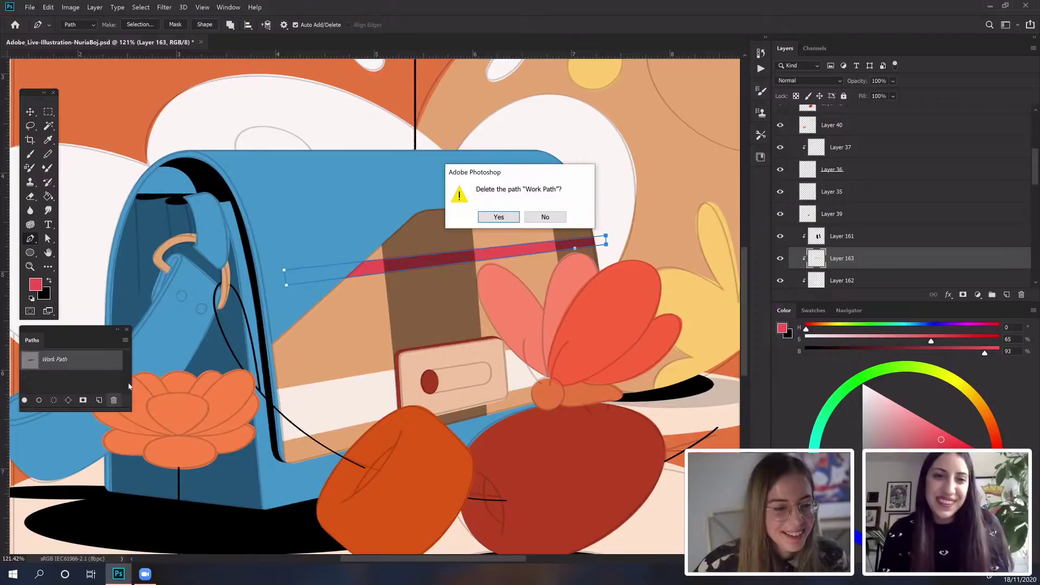
click(499, 217)
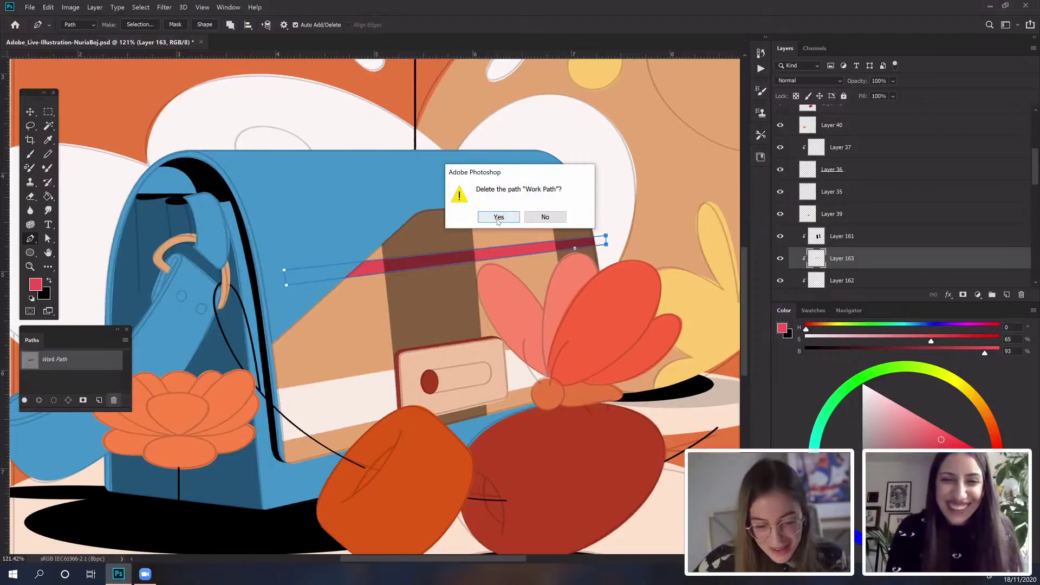
Step: Lower the pinkish-red stripe layer's opacity to 40% and select the dark vertical bands' layer
drag(365, 297, 380, 293)
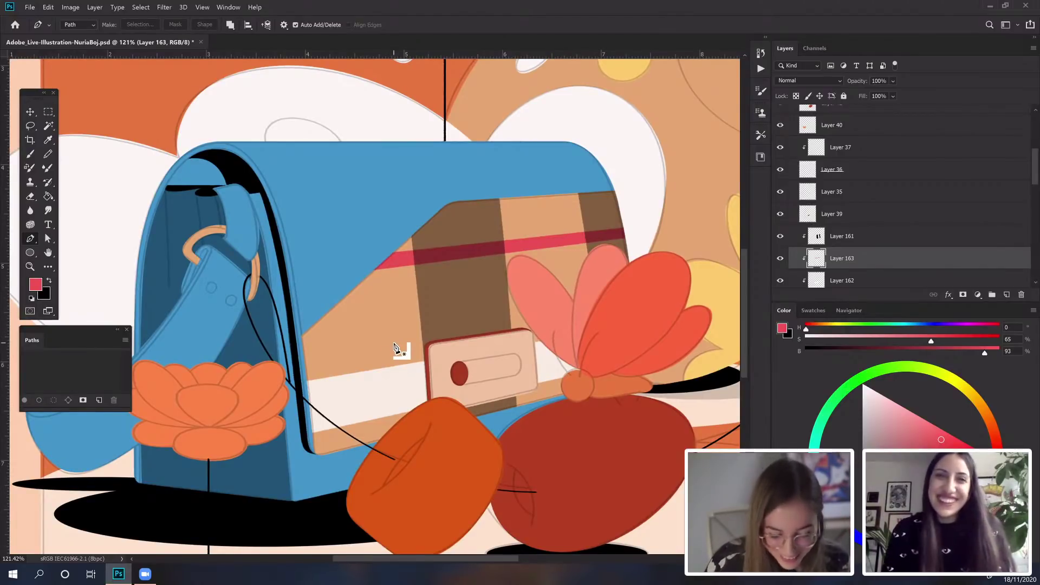
click(292, 355)
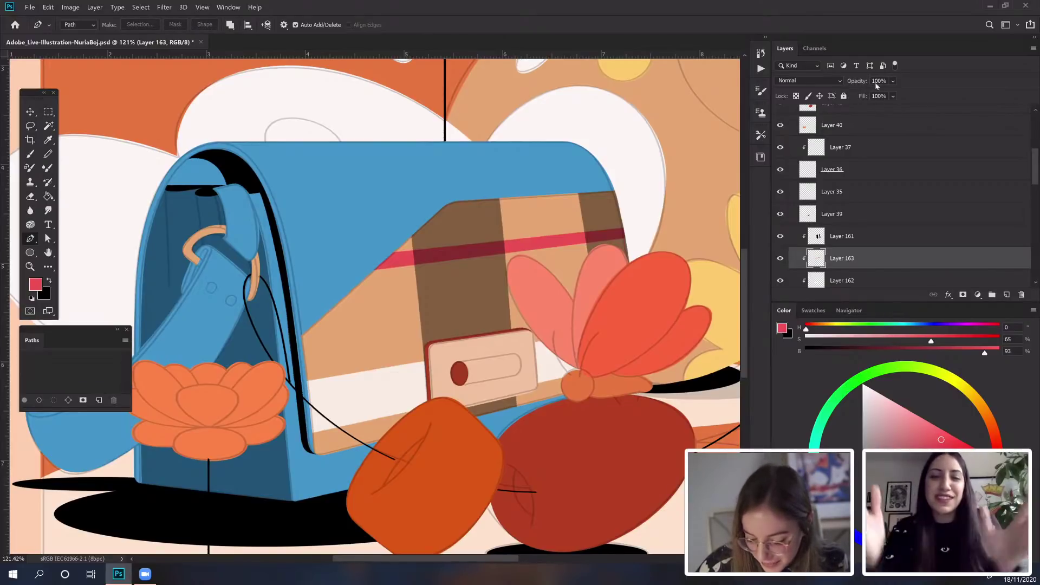
click(877, 81)
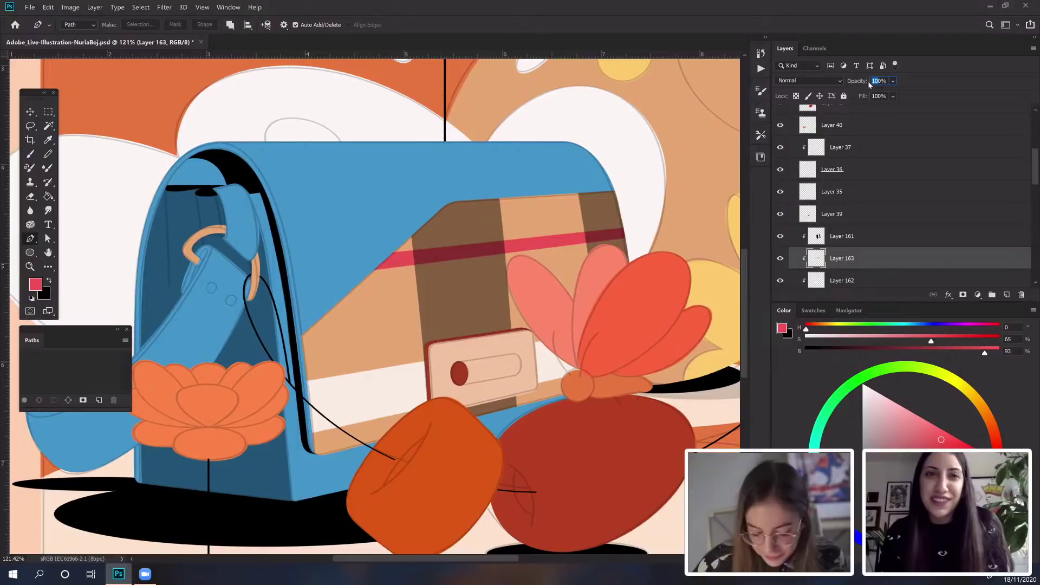
key(Return)
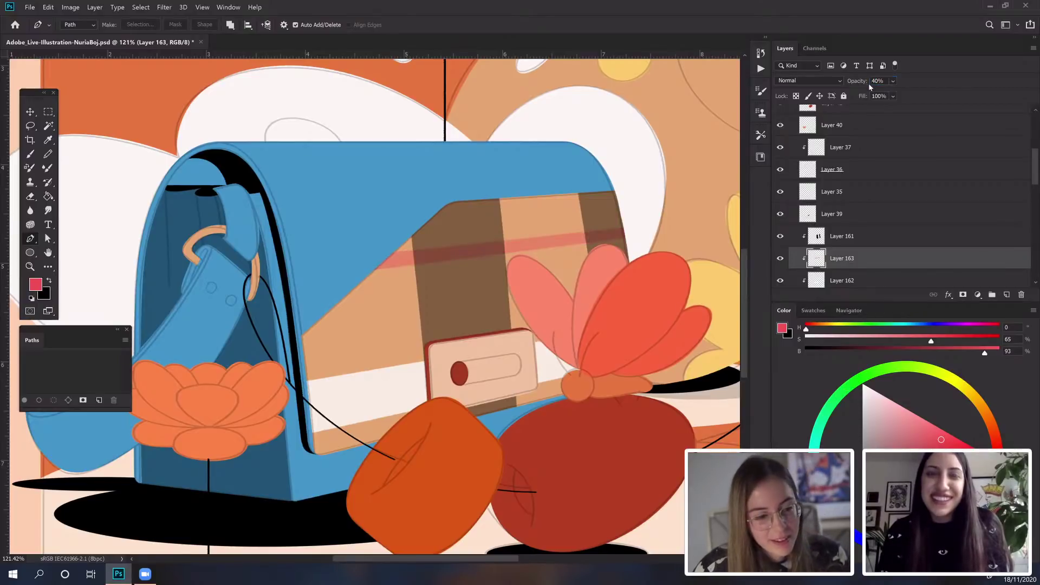
drag(935, 241, 930, 254)
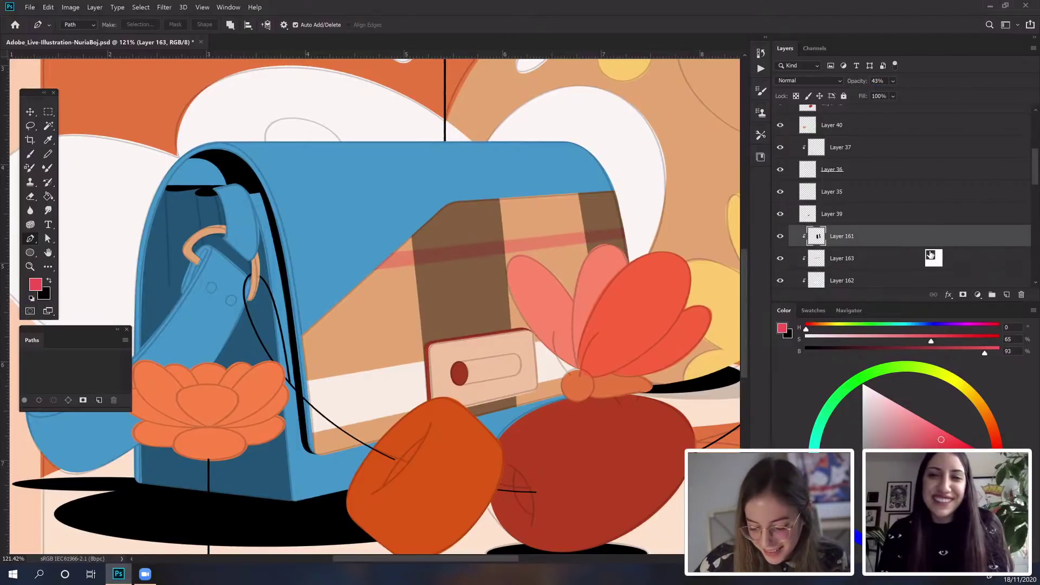
Step: On the pinkish-red stripe layer, draw a second thin closed stripe path across the panel, just above the white band
click(927, 258)
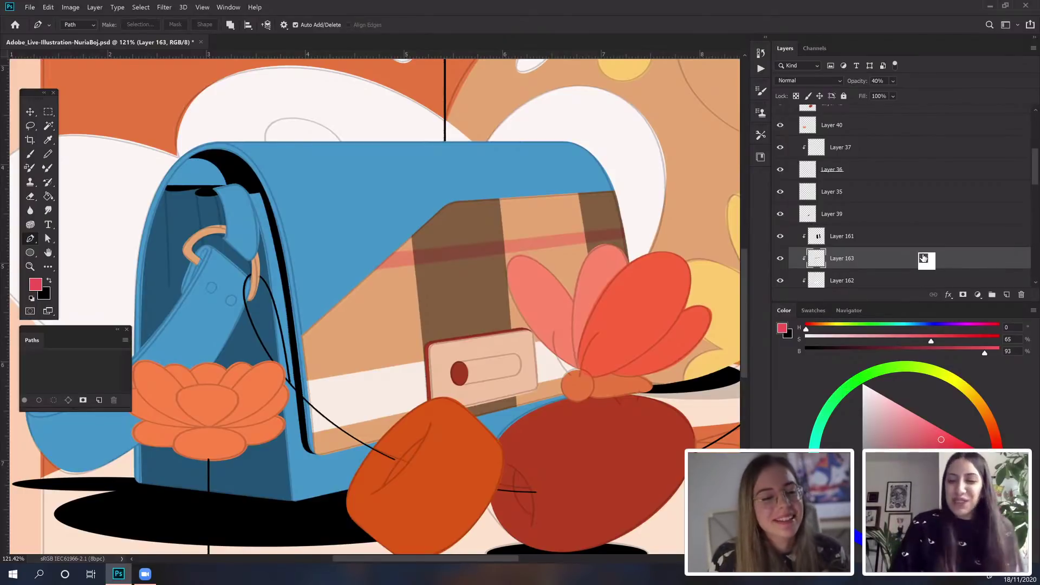
click(293, 346)
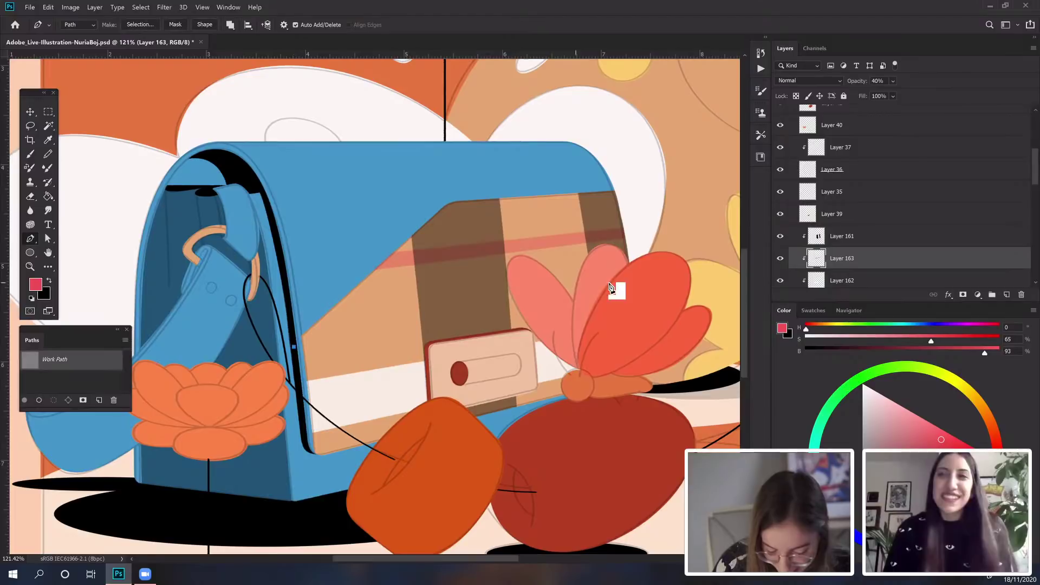
drag(639, 276, 661, 273)
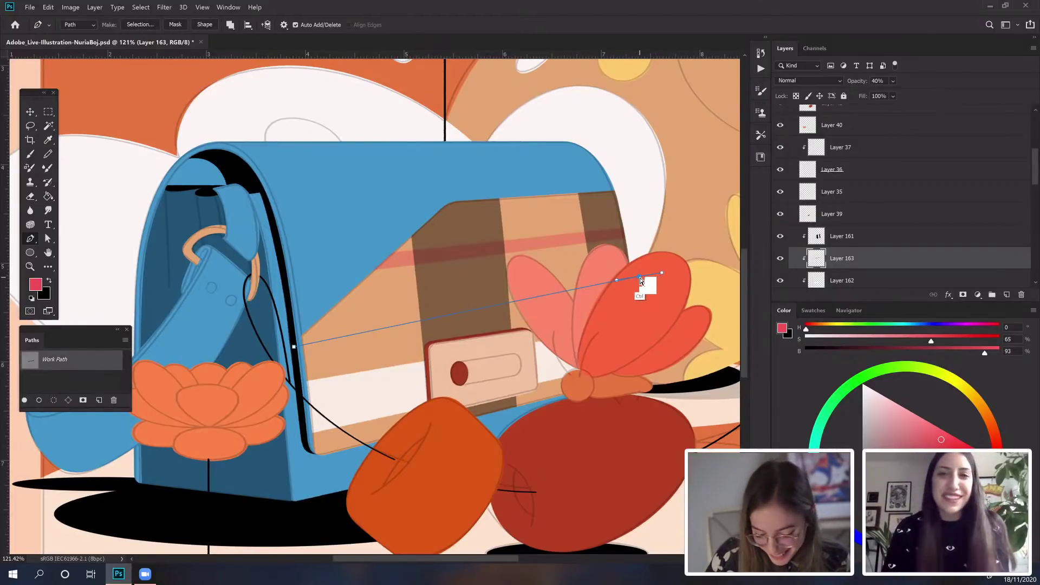
drag(642, 278, 645, 291)
drag(295, 352, 647, 302)
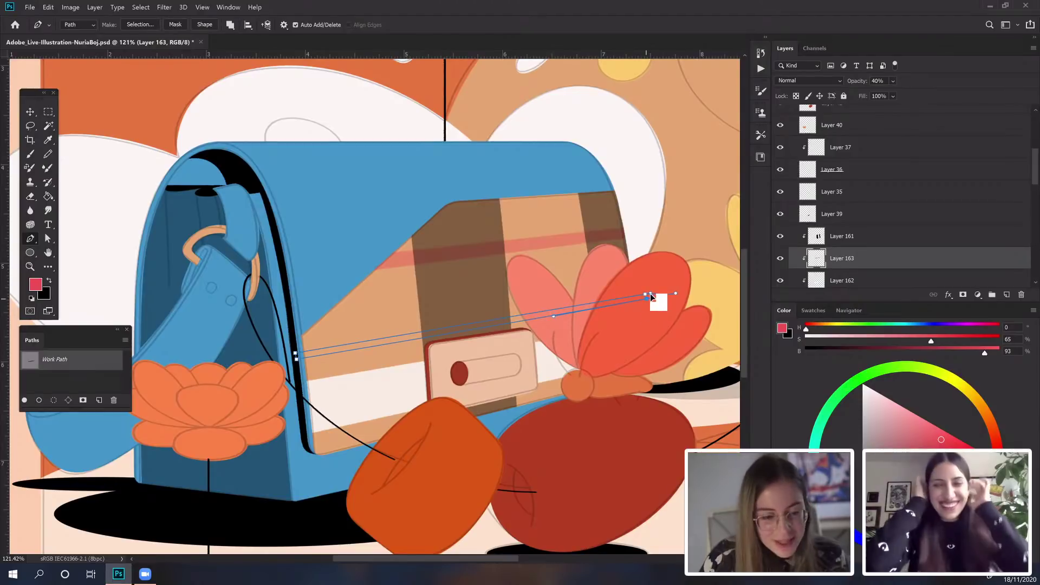
Step: Fill the second stripe path with the pinkish-red color and delete the Work Path
click(39, 400)
click(113, 402)
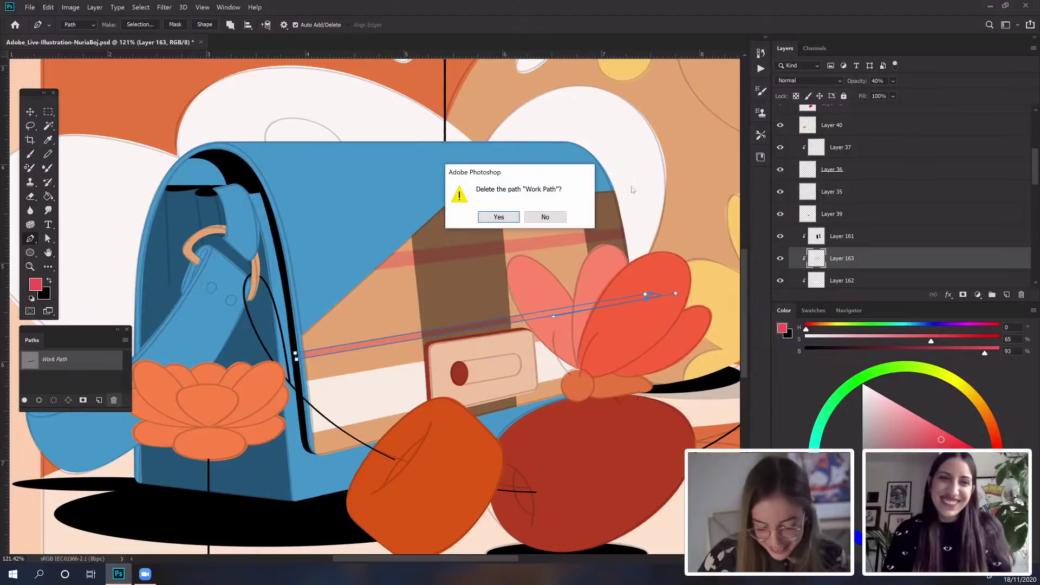
click(503, 217)
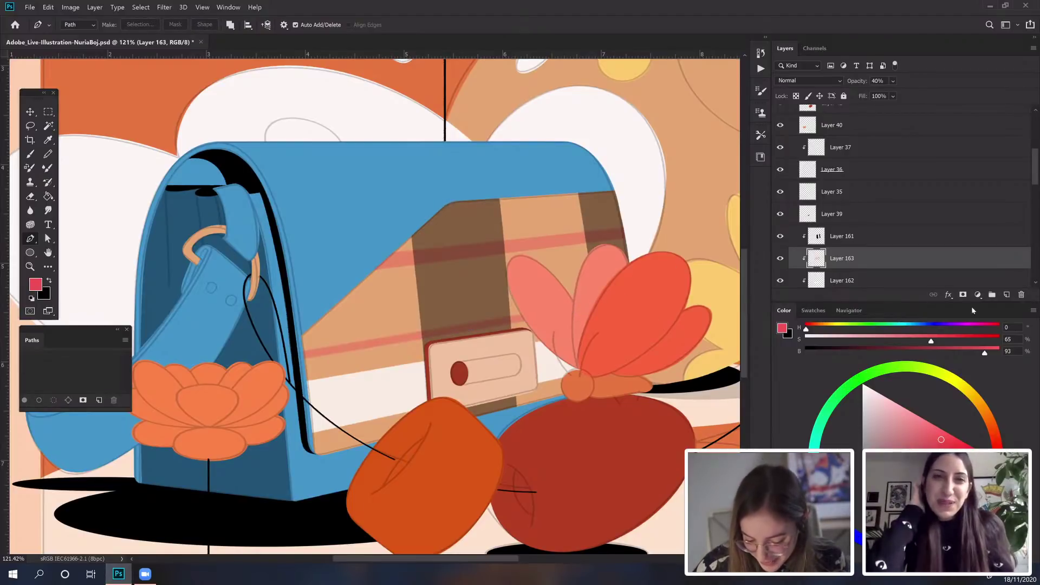
Step: On a new clipped layer with black as foreground color, draw a wide four-cornered closed path over the panel's upper part and adjust its placement
click(1006, 294)
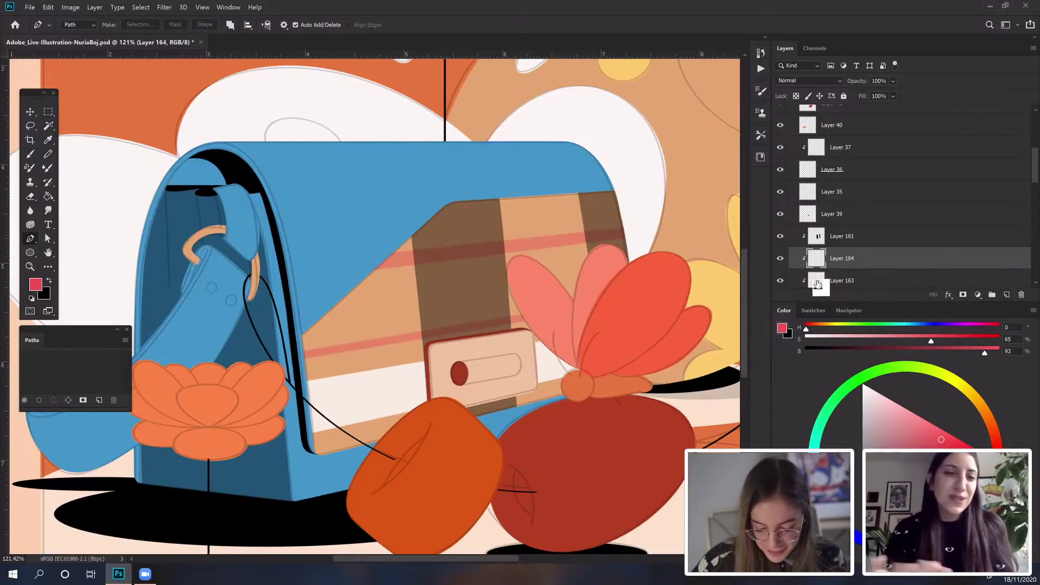
click(50, 280)
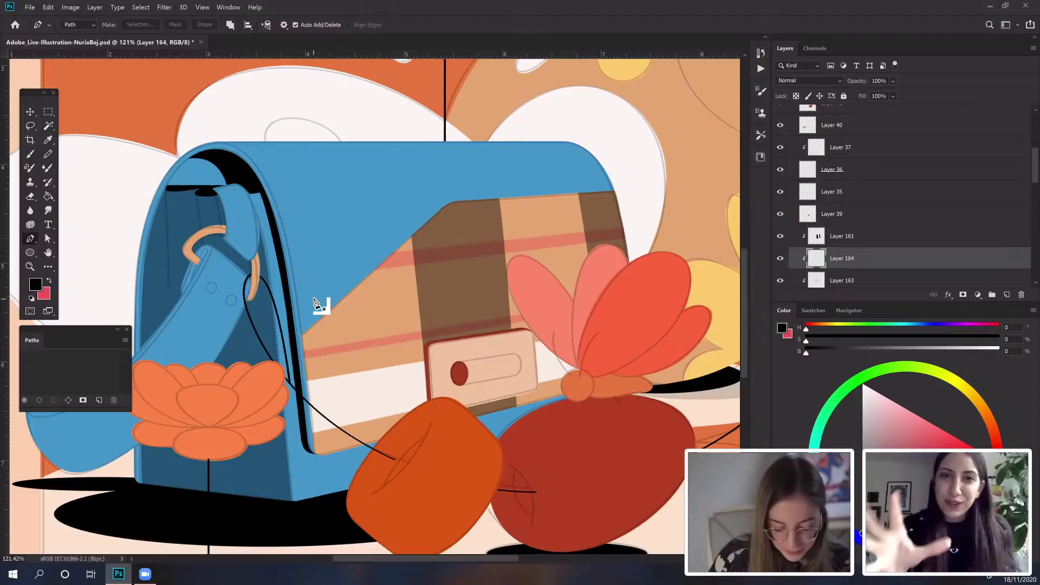
click(310, 301)
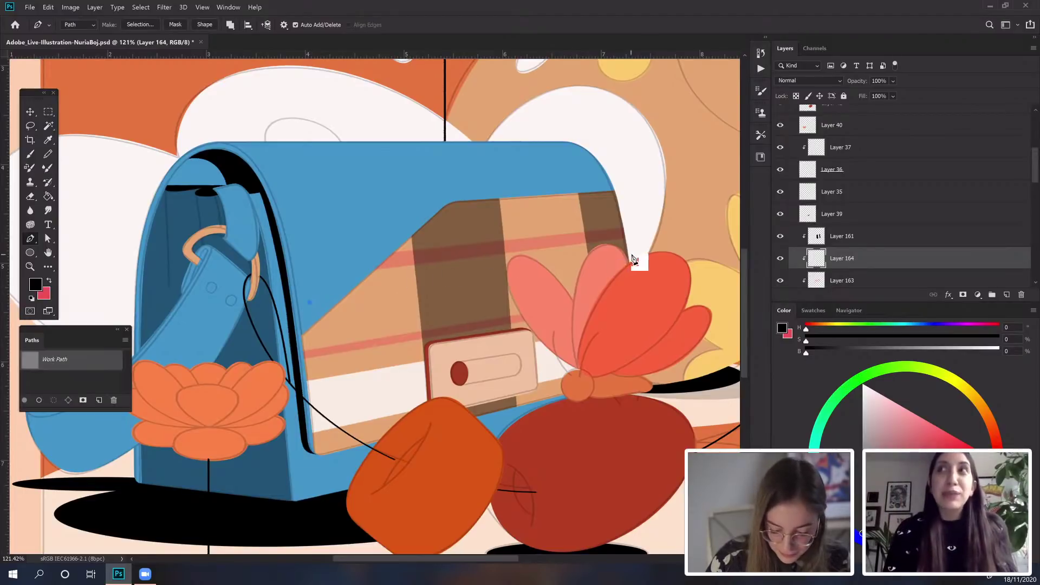
drag(638, 252, 687, 241)
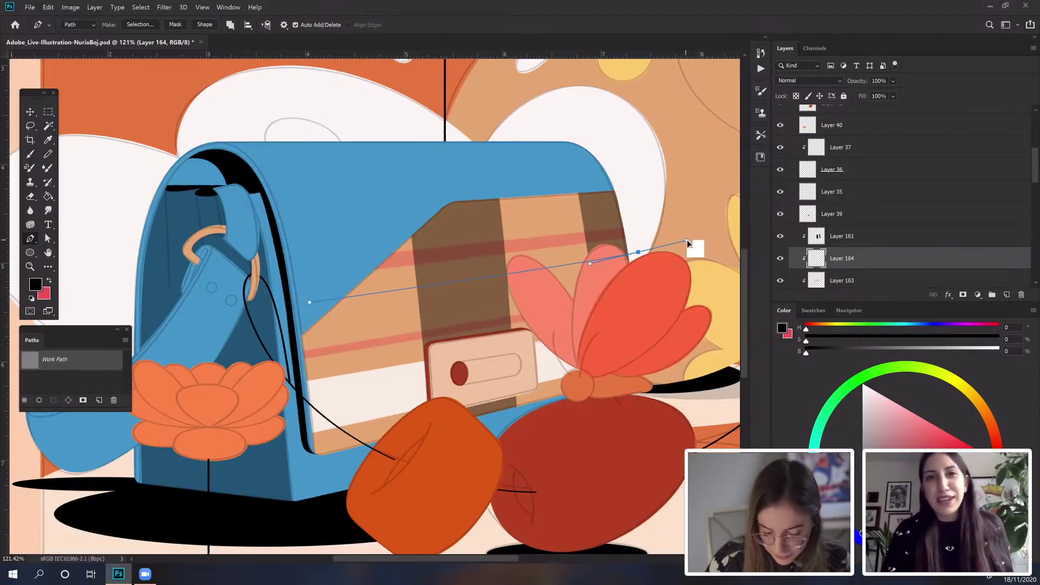
alt+click(638, 252)
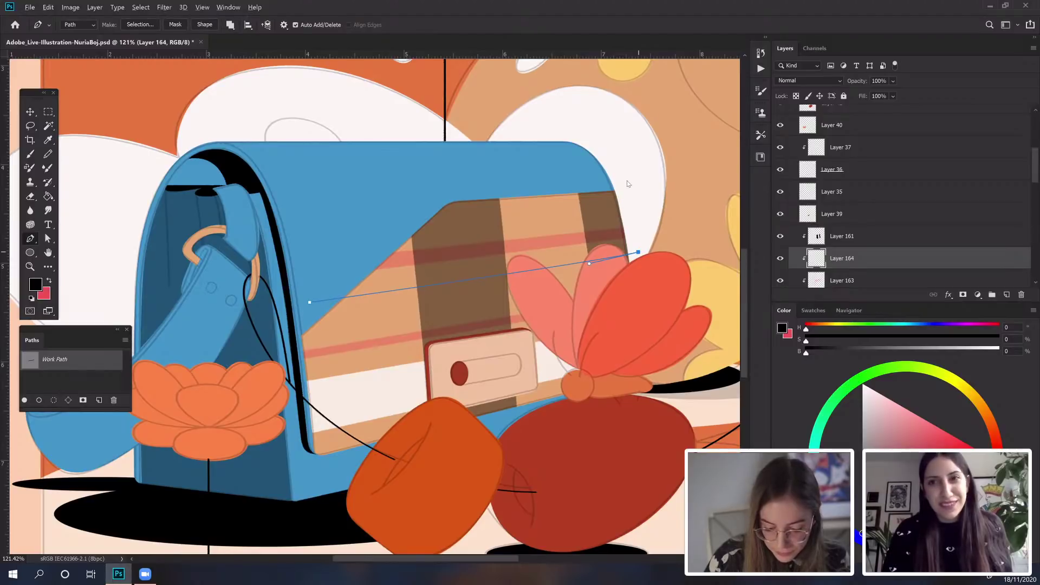
click(623, 181)
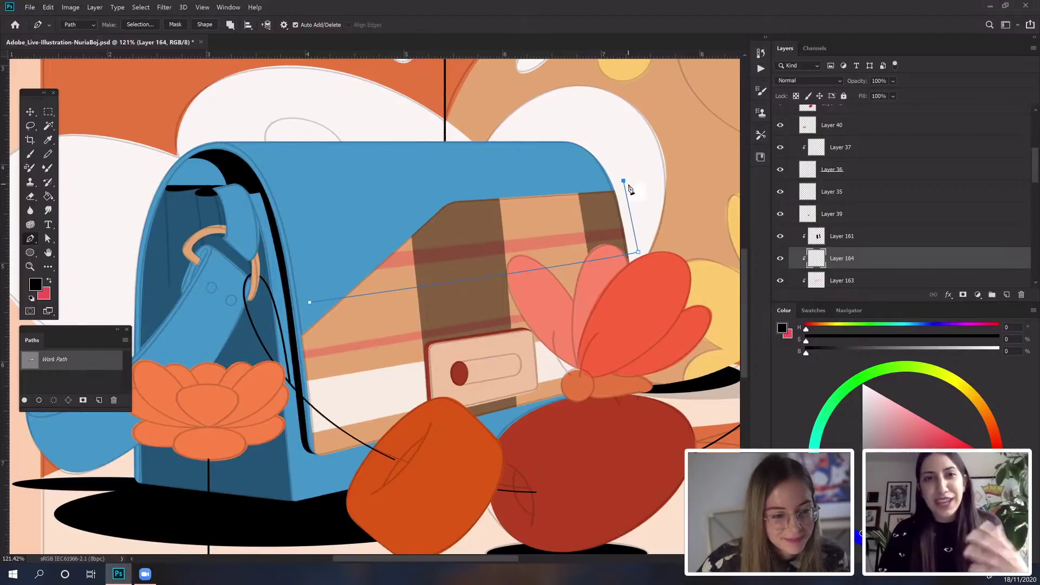
click(309, 202)
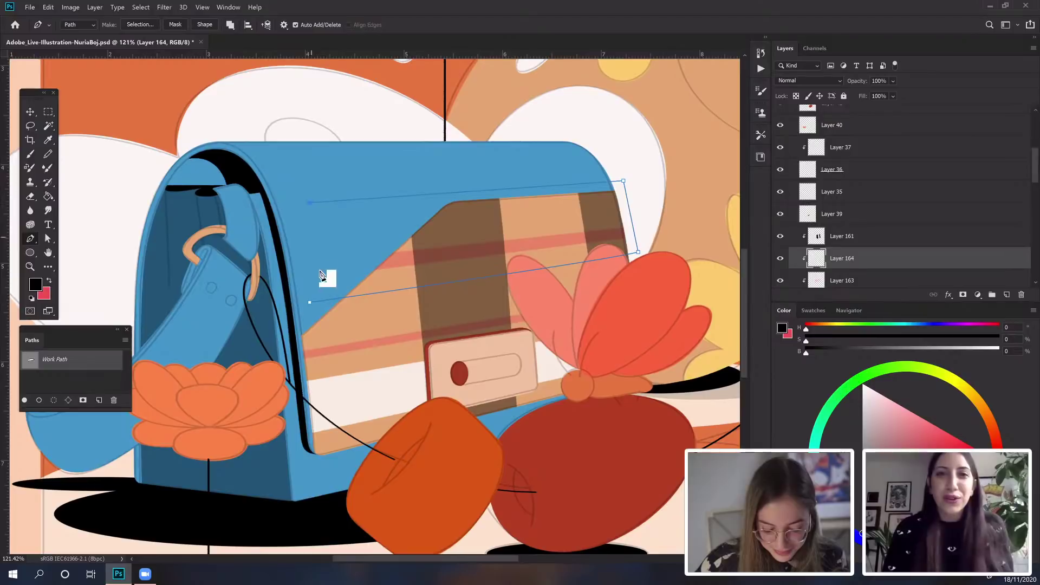
click(309, 306)
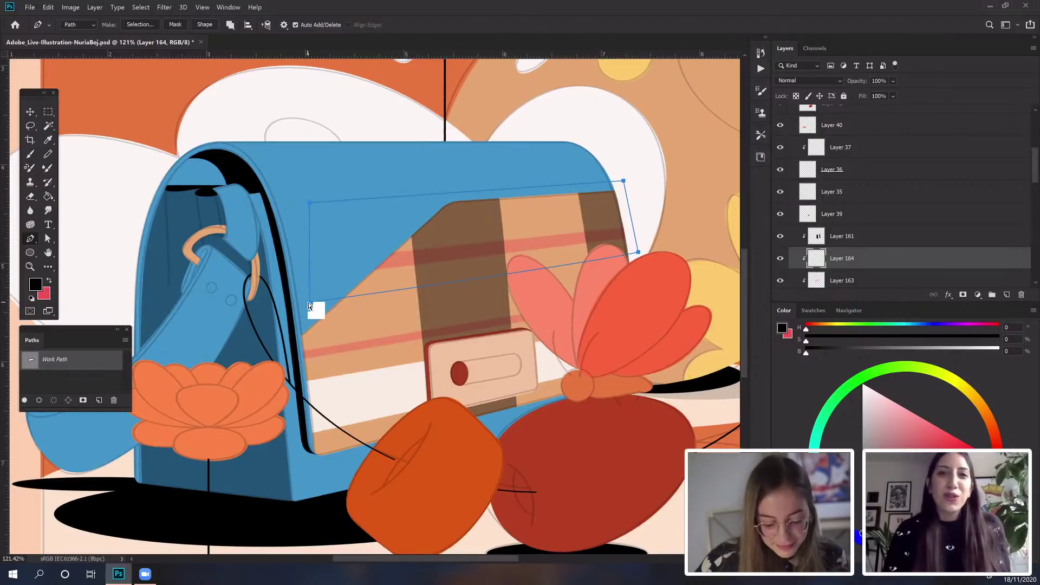
drag(309, 306, 314, 298)
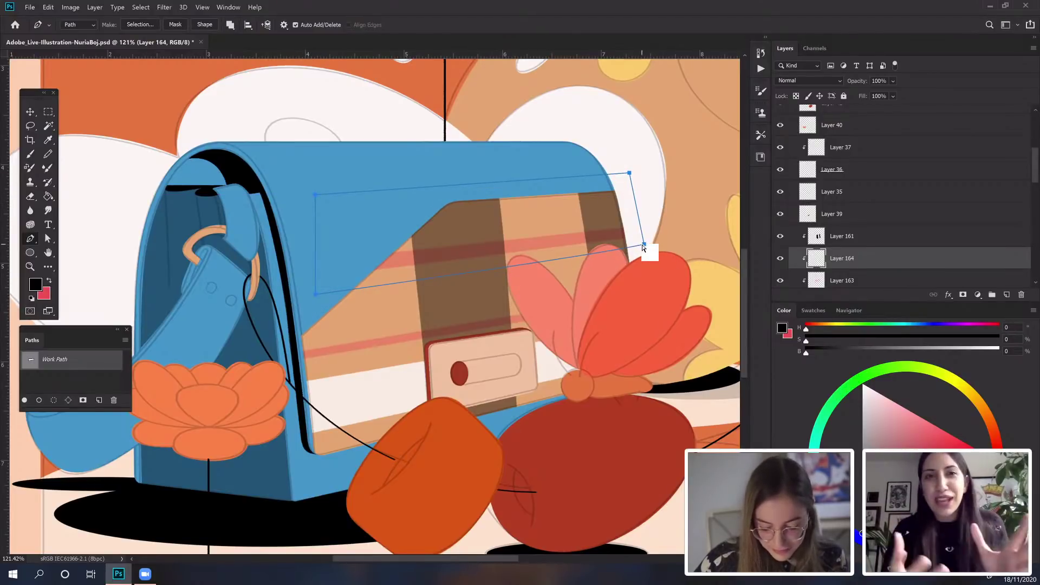
drag(644, 249, 644, 259)
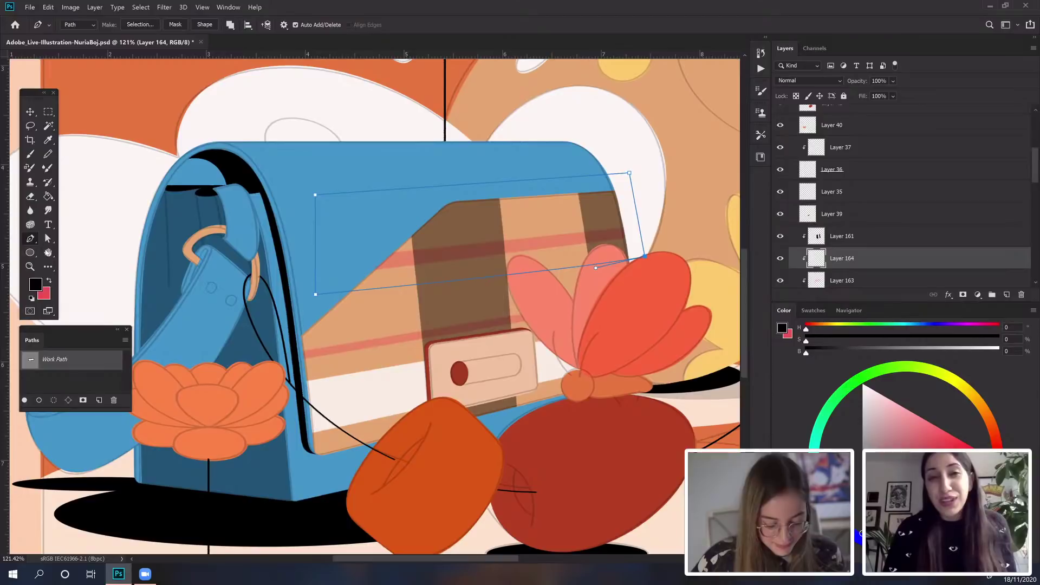
Step: Fill the wide upper band path with black and delete the Work Path
click(24, 400)
click(114, 400)
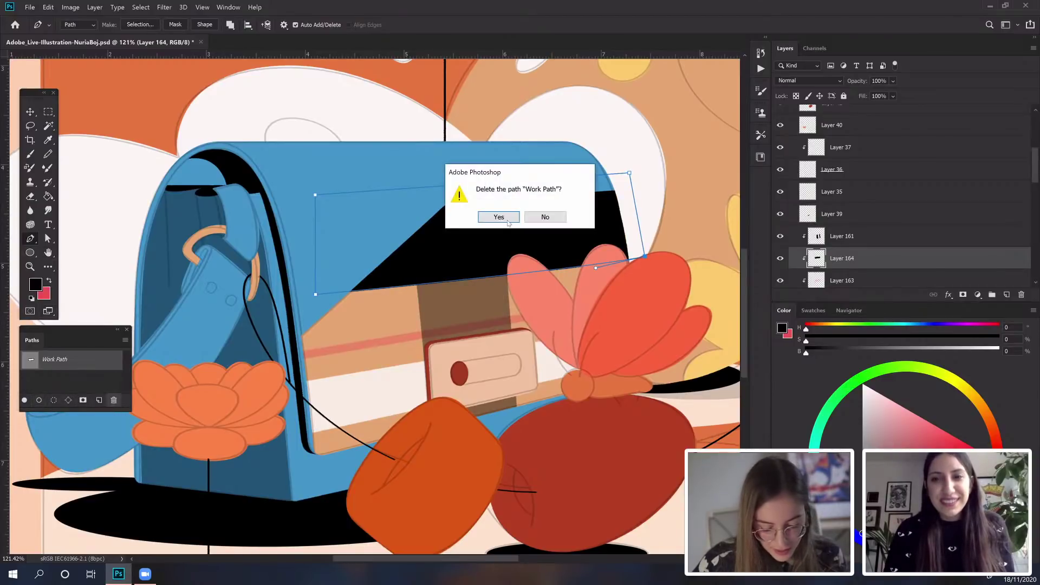
click(507, 219)
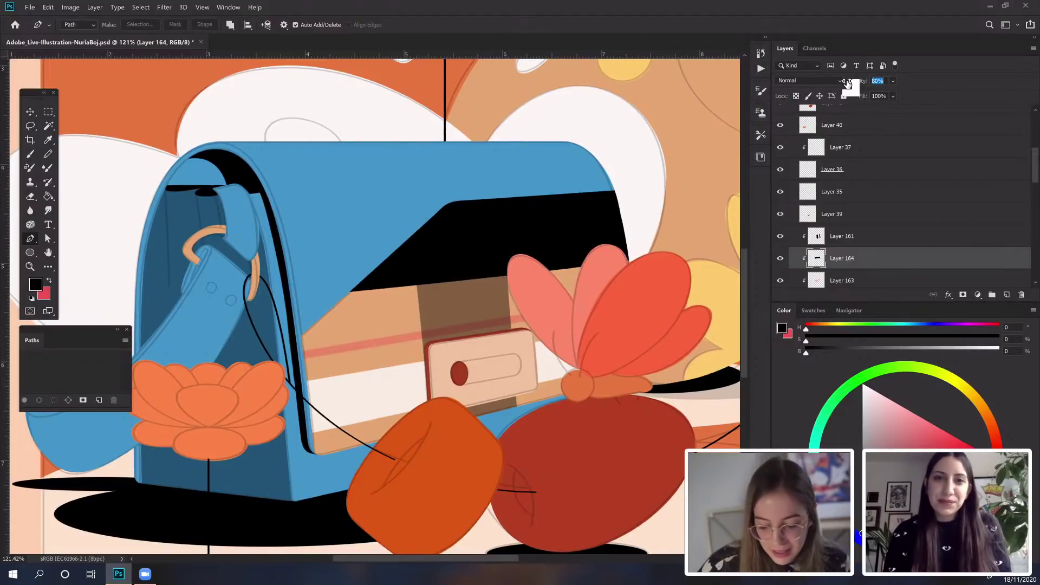
Step: Lower the black horizontal band layer's opacity to 58% and select the dark vertical bands' layer
mouse_move(861, 81)
mouse_down()
mouse_move(848, 81)
mouse_move(859, 82)
mouse_up()
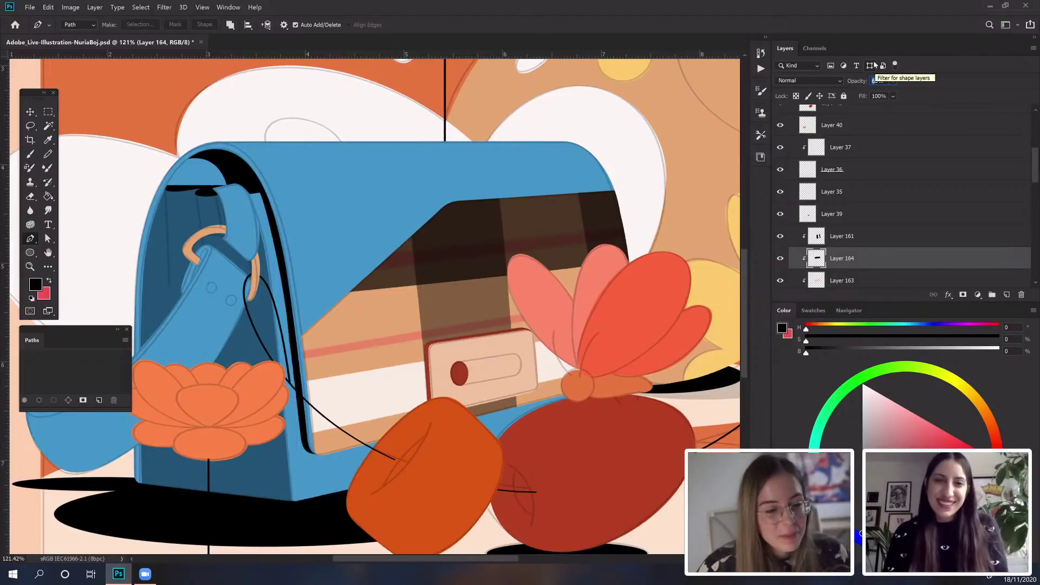
key(Return)
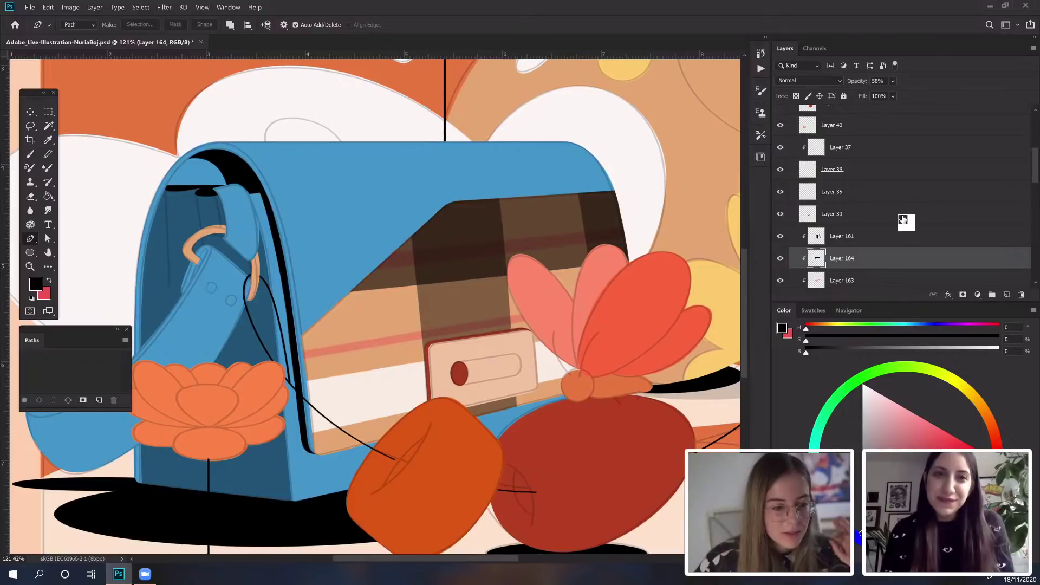
click(897, 236)
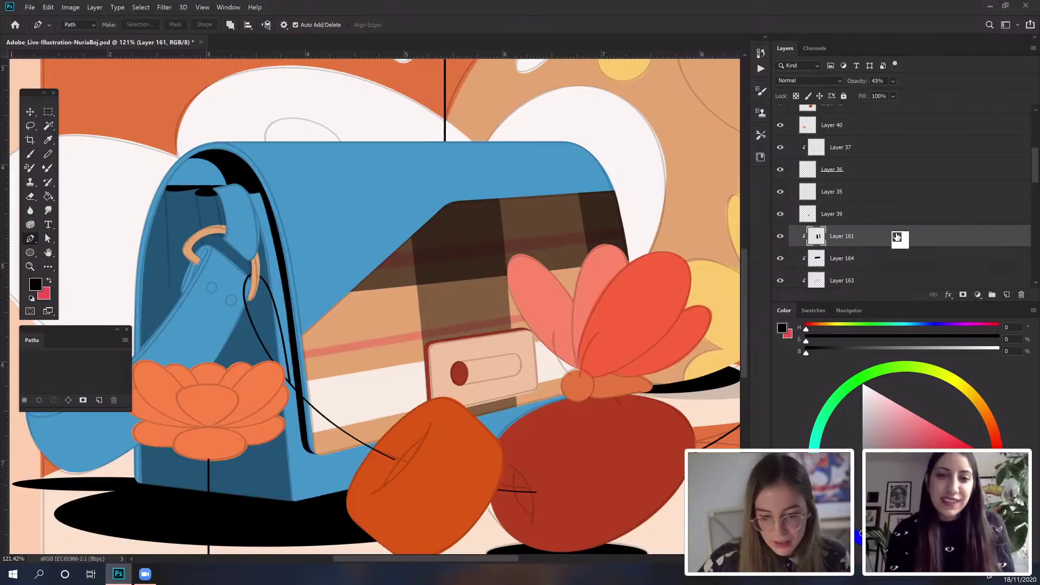
drag(897, 237, 893, 229)
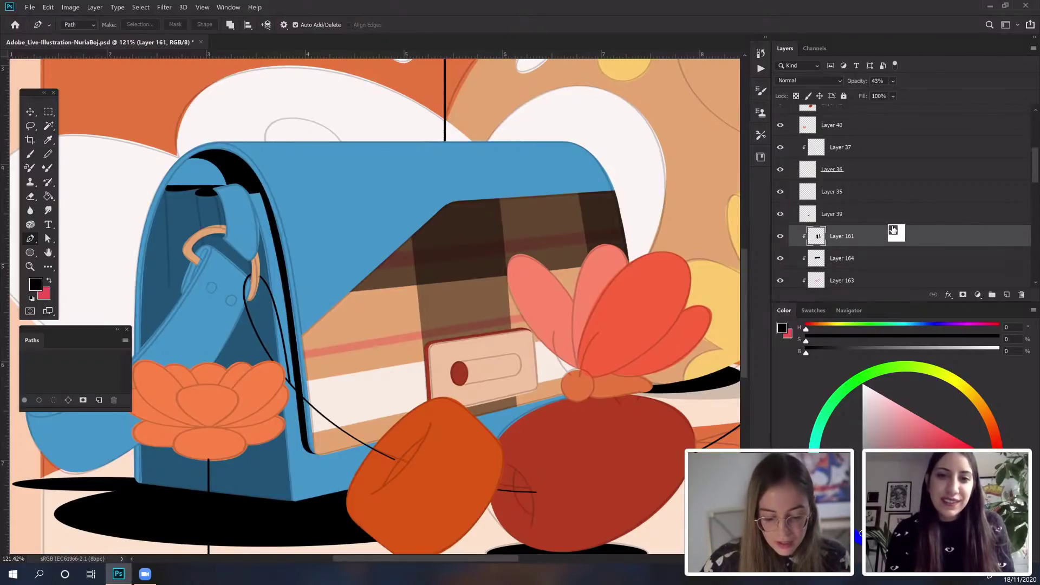
Step: Reduce the horizontal band layer's opacity further and reselect the dark vertical bands' layer
click(876, 260)
drag(856, 81, 860, 82)
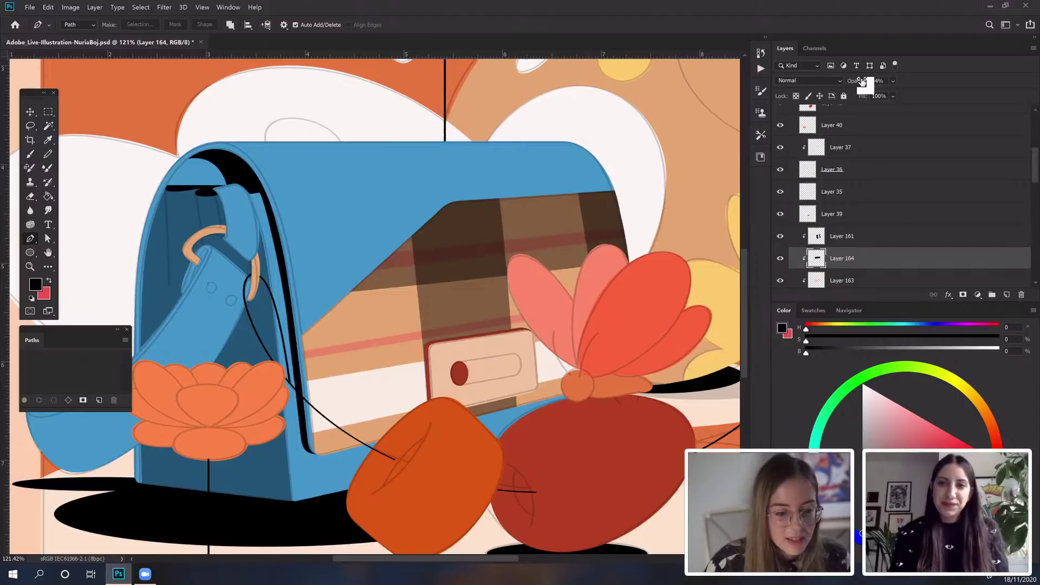
click(885, 241)
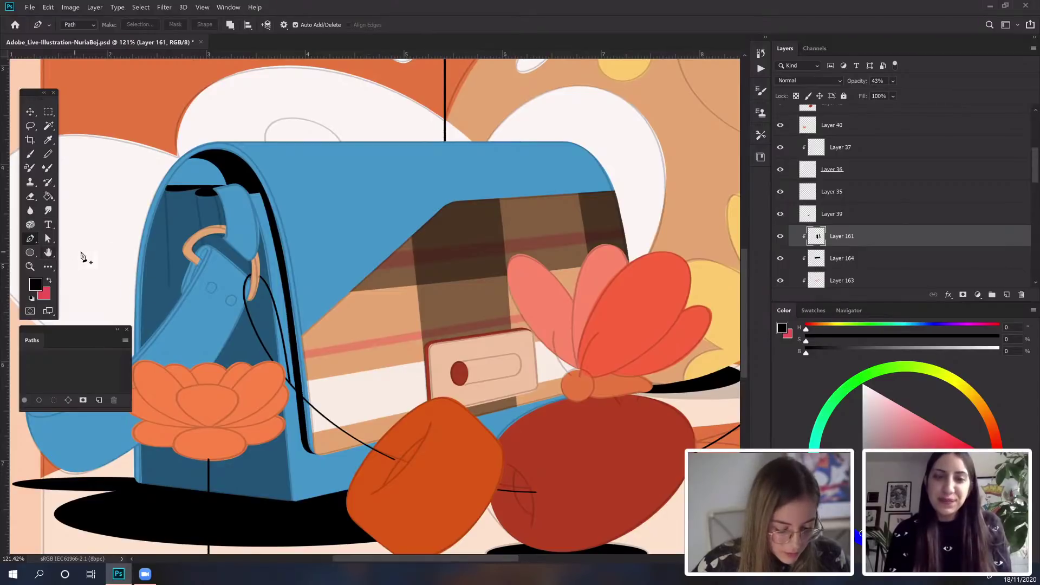
Step: Examine how the plaid bands overlap on the bag's panel, both in the whole illustration and close up around the clasp
click(30, 267)
scroll(232, 266, down, 2)
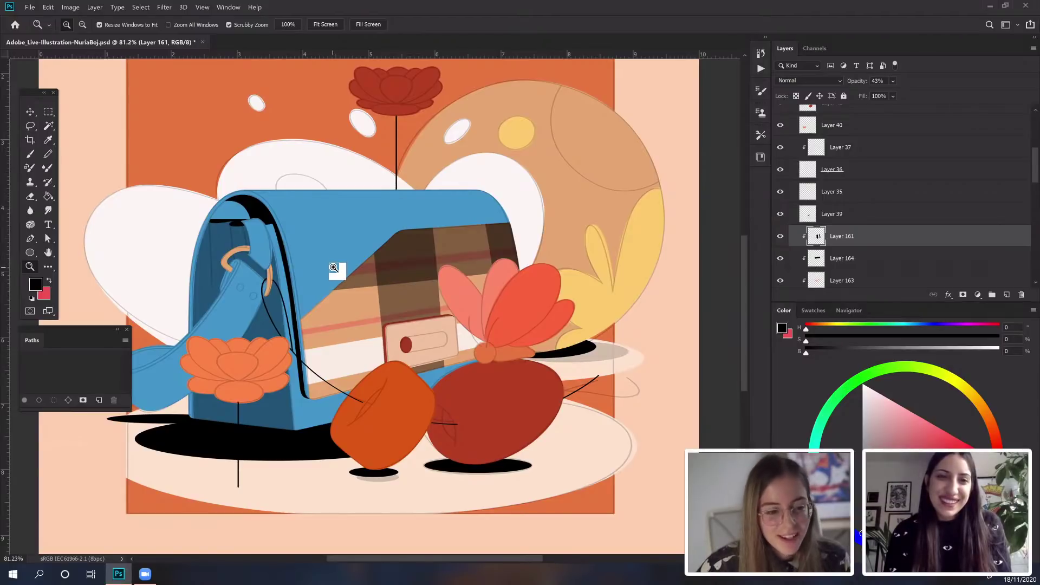
drag(371, 306, 376, 322)
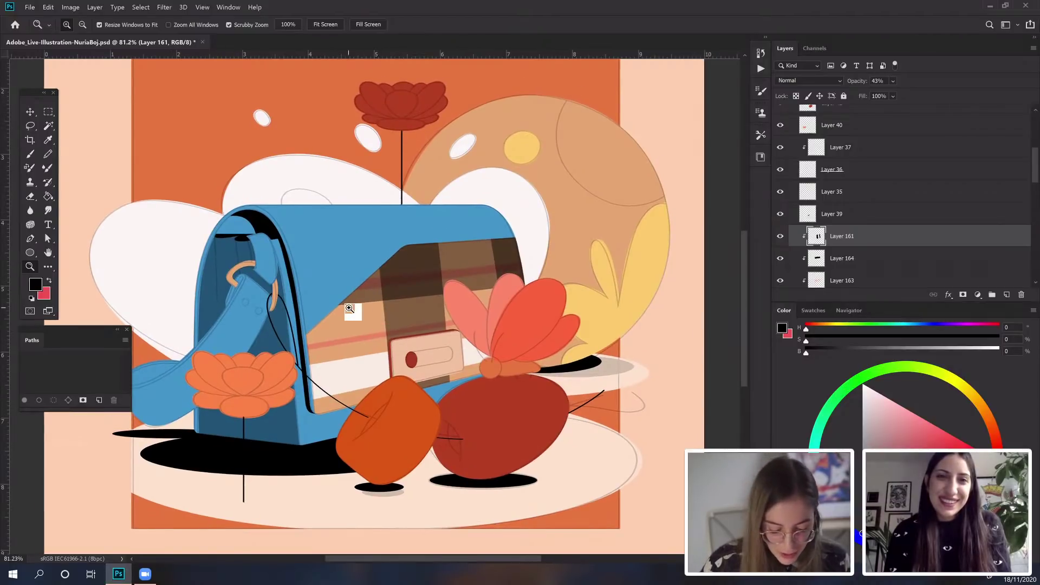
drag(441, 355, 641, 348)
key(v)
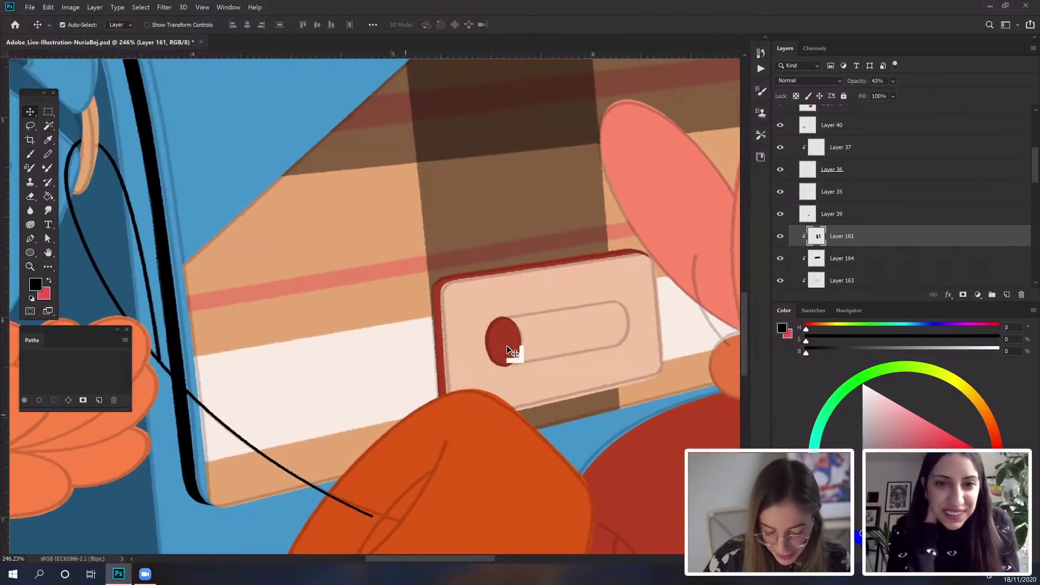
key(z)
scroll(455, 239, down, 3)
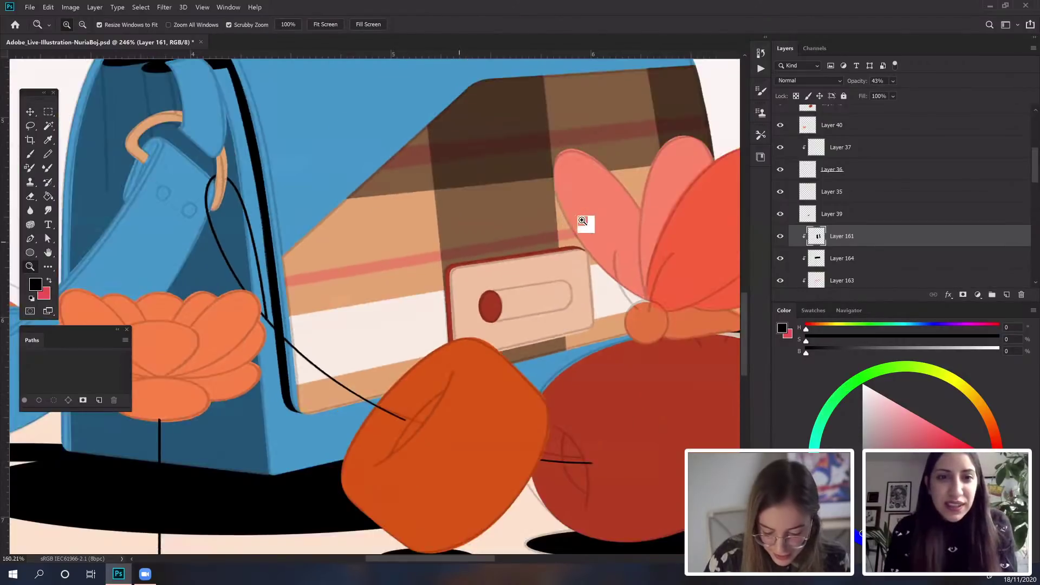
drag(583, 222, 647, 210)
scroll(647, 210, down, 2)
Step: Set the black horizontal band layer's opacity to 35%
click(920, 259)
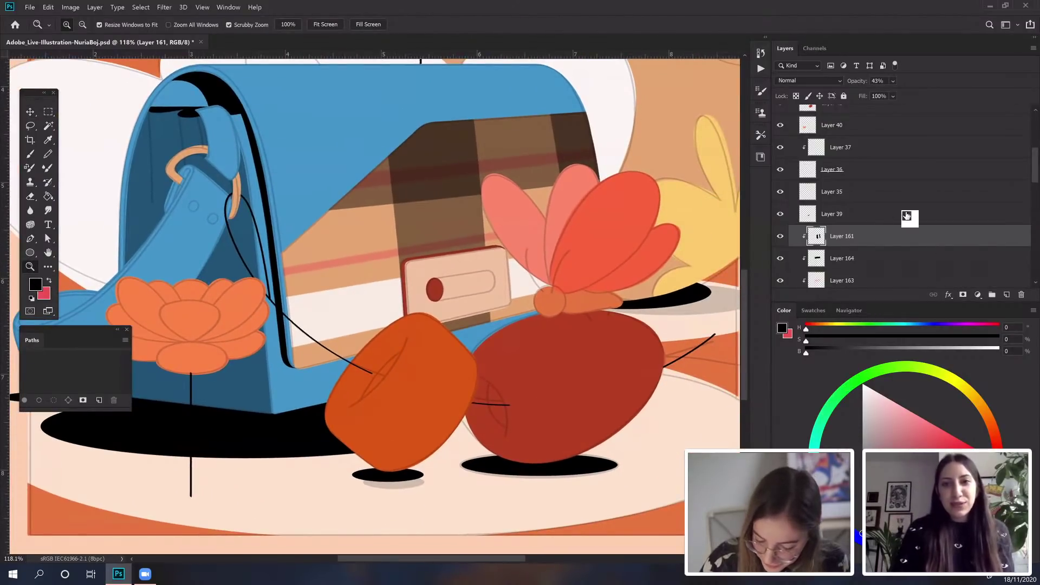
click(859, 82)
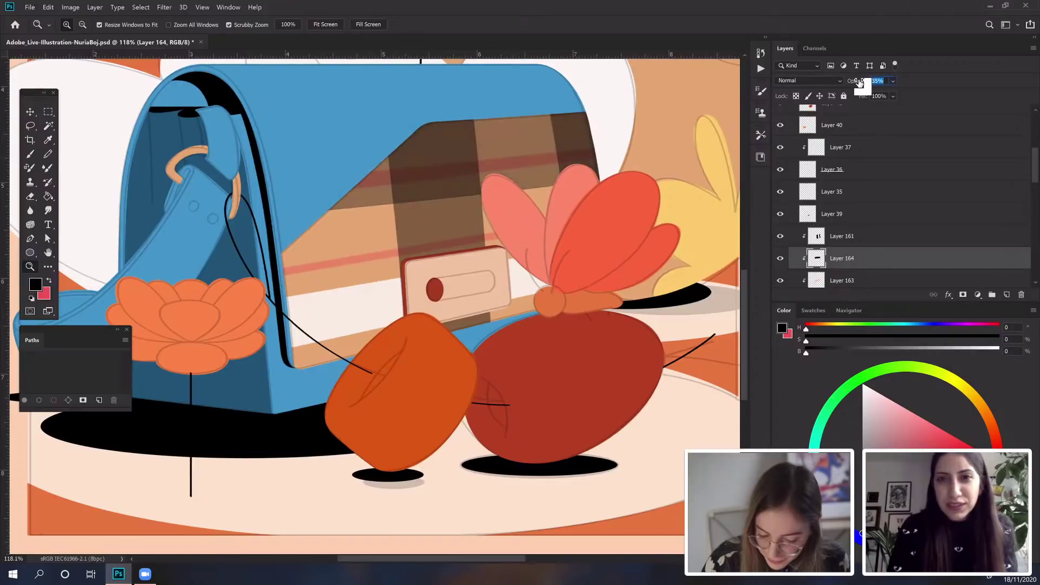
drag(608, 209, 583, 263)
key(Return)
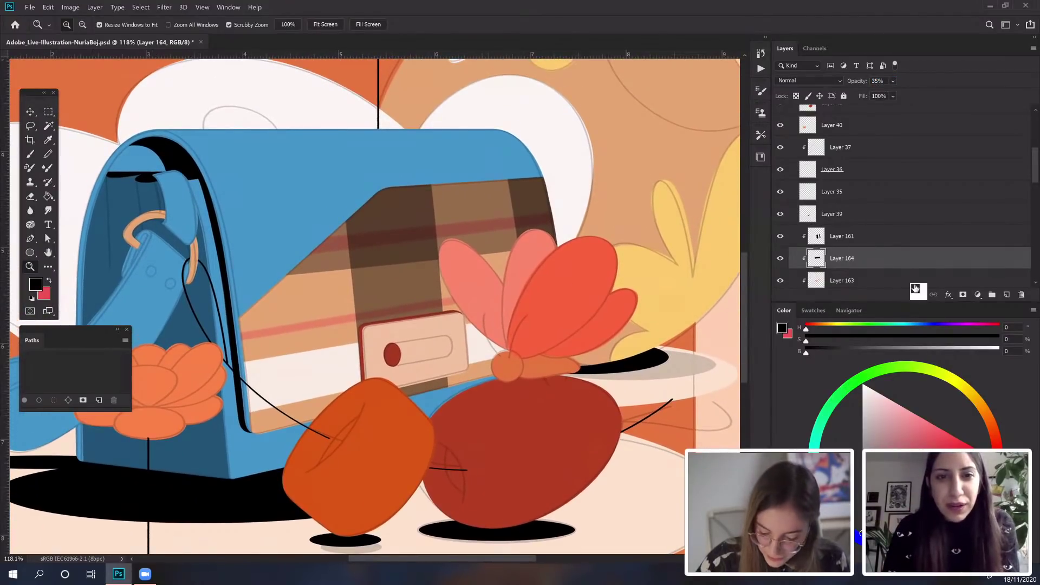
Step: Review the panel's clipped layers and examine the plaid pattern within the whole illustration
scroll(1035, 167, down, 3)
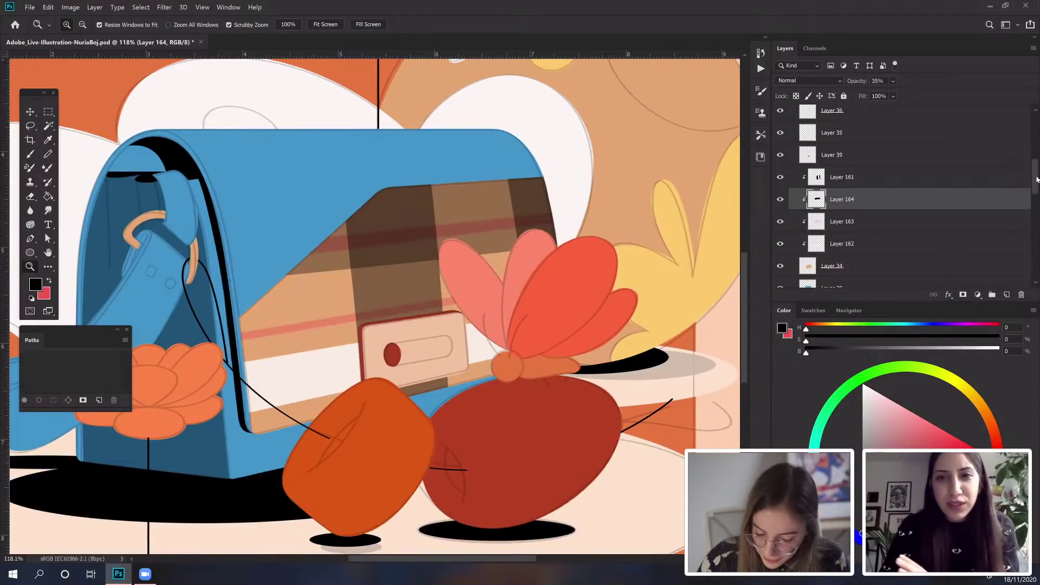
scroll(1037, 170, up, 1)
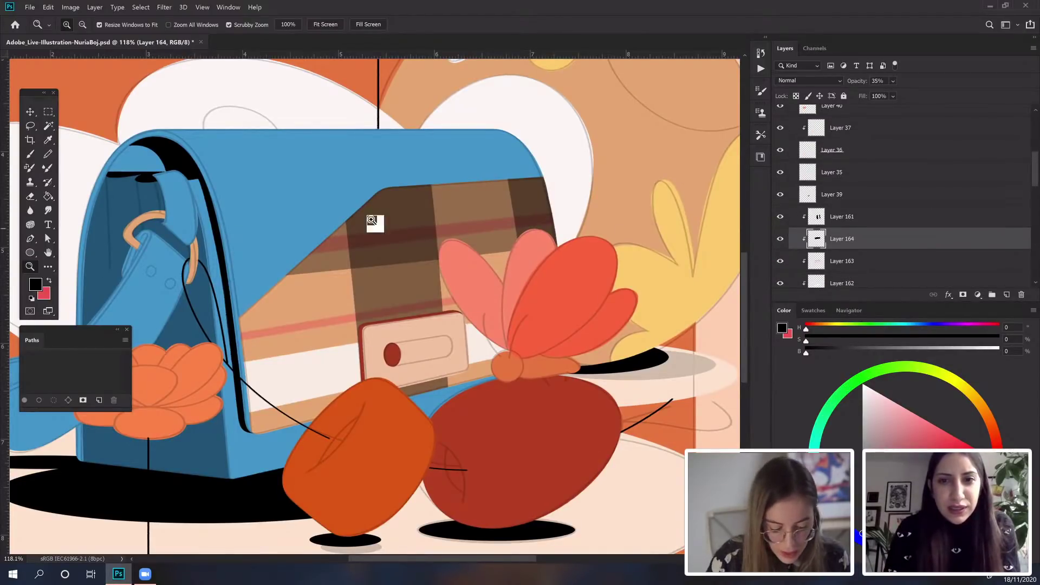
scroll(472, 243, down, 5)
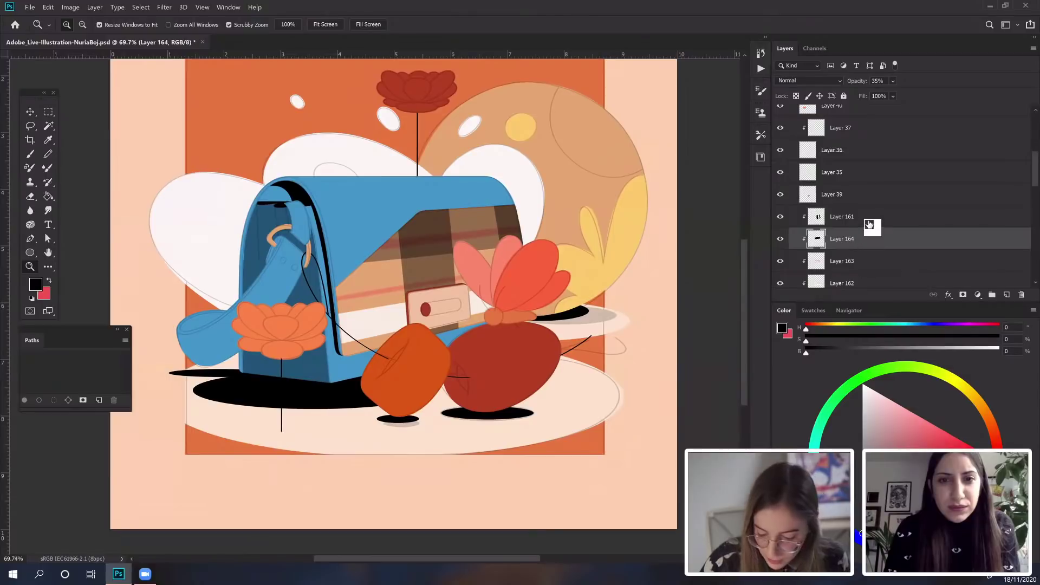
drag(869, 224, 524, 239)
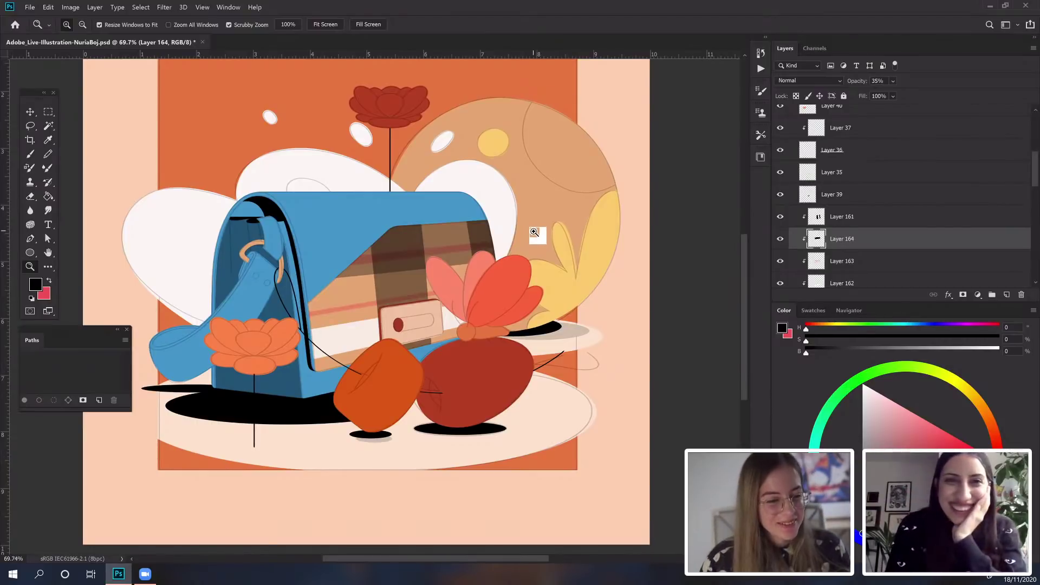
drag(534, 232, 711, 203)
drag(925, 244, 867, 219)
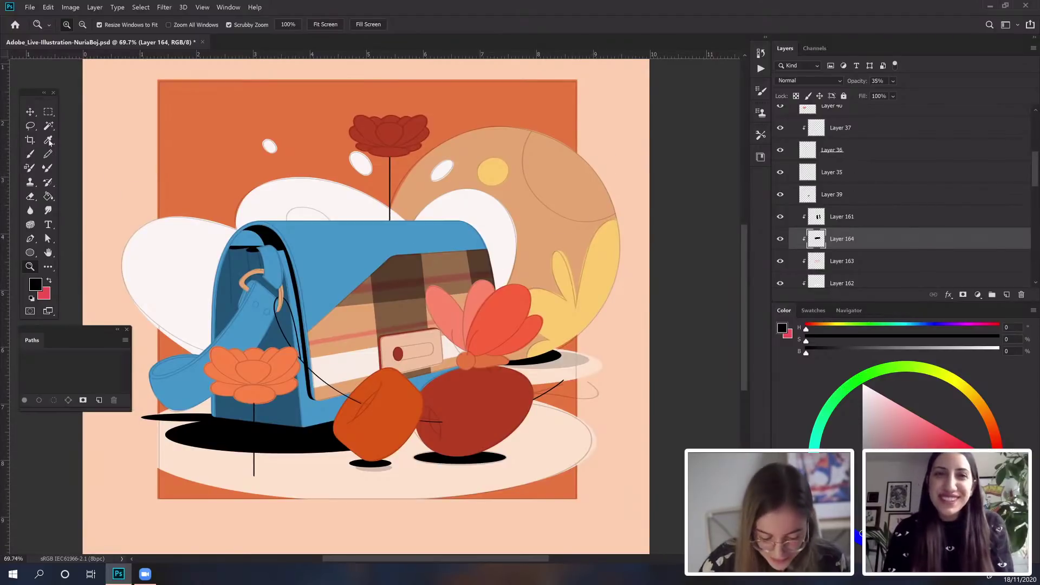
click(30, 257)
click(27, 266)
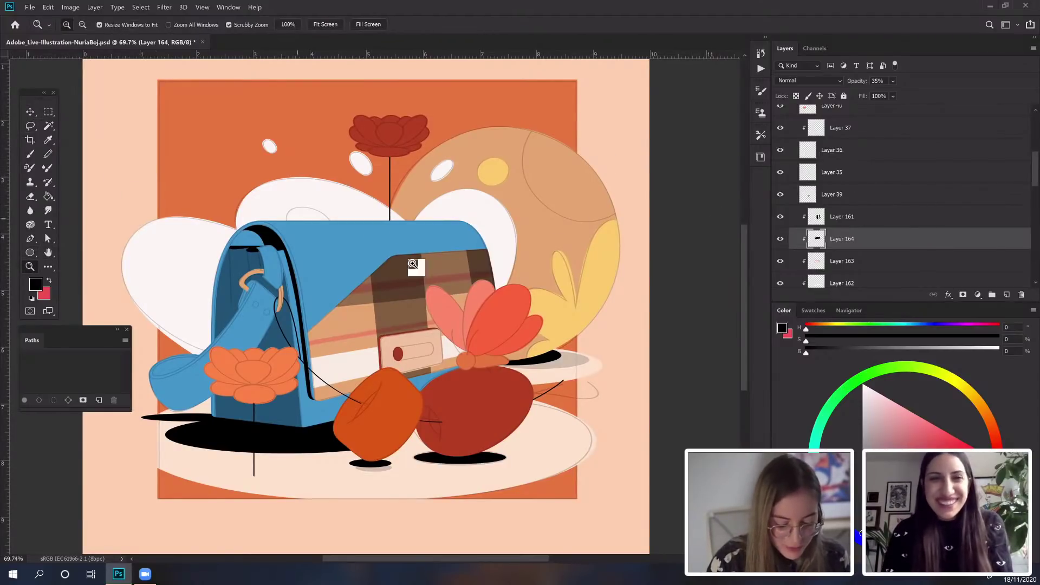
Step: Select Layer 35 above the plaid panel's layers by picking its artwork on the canvas
drag(427, 296, 375, 349)
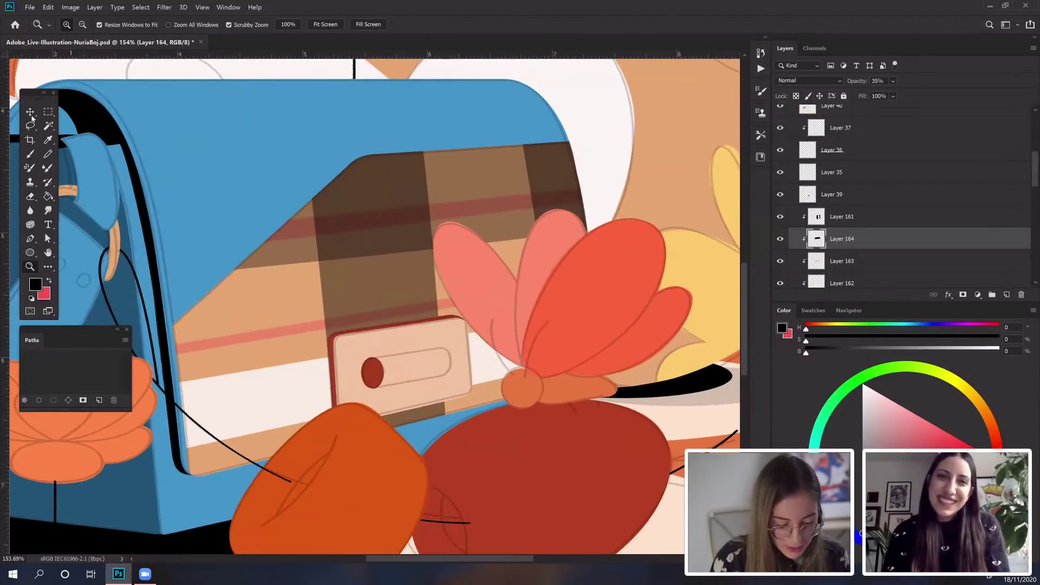
key(v)
click(673, 265)
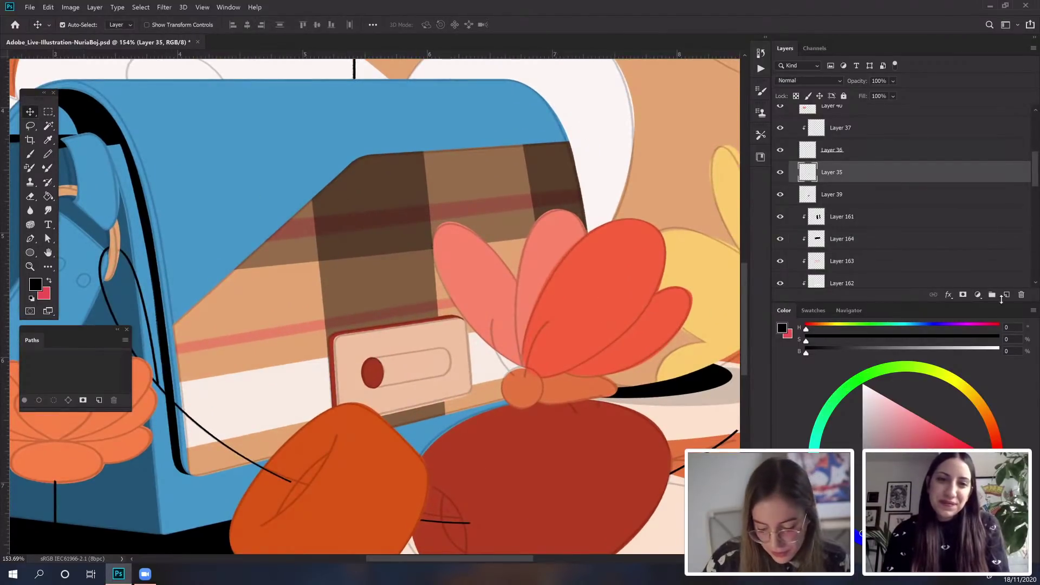
Step: Add a new layer above the clasp plate's Layer 35 and clip it to that layer
click(1007, 296)
right_click(900, 176)
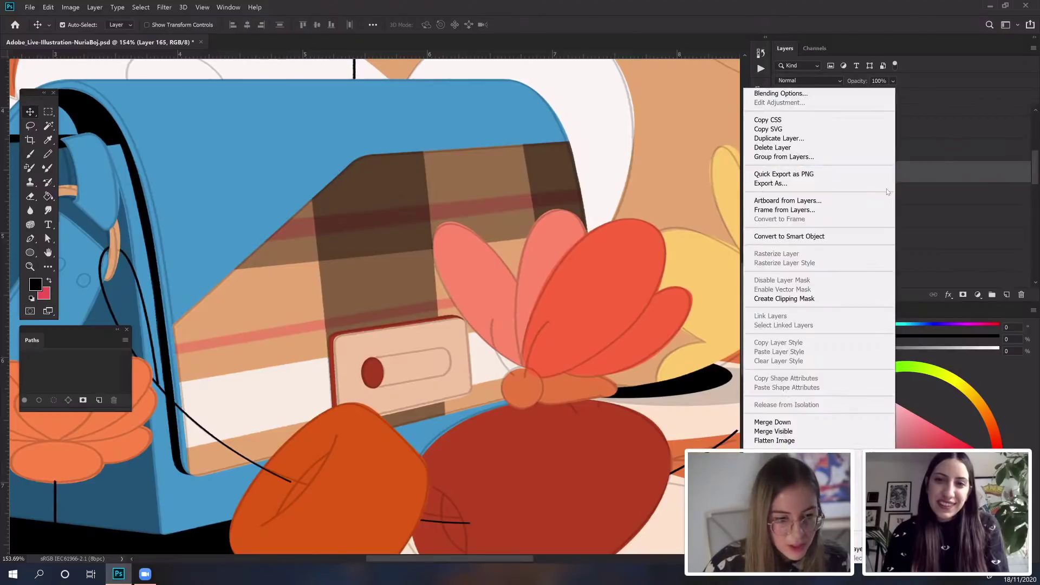
click(809, 299)
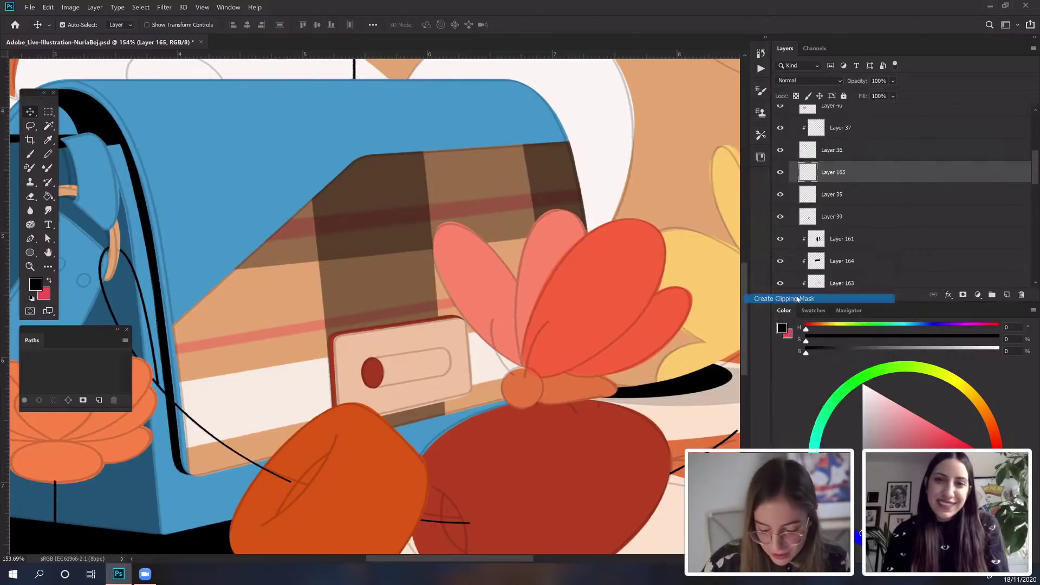
Step: Sample the tan of the large background shape behind the bag as the foreground colour
click(31, 155)
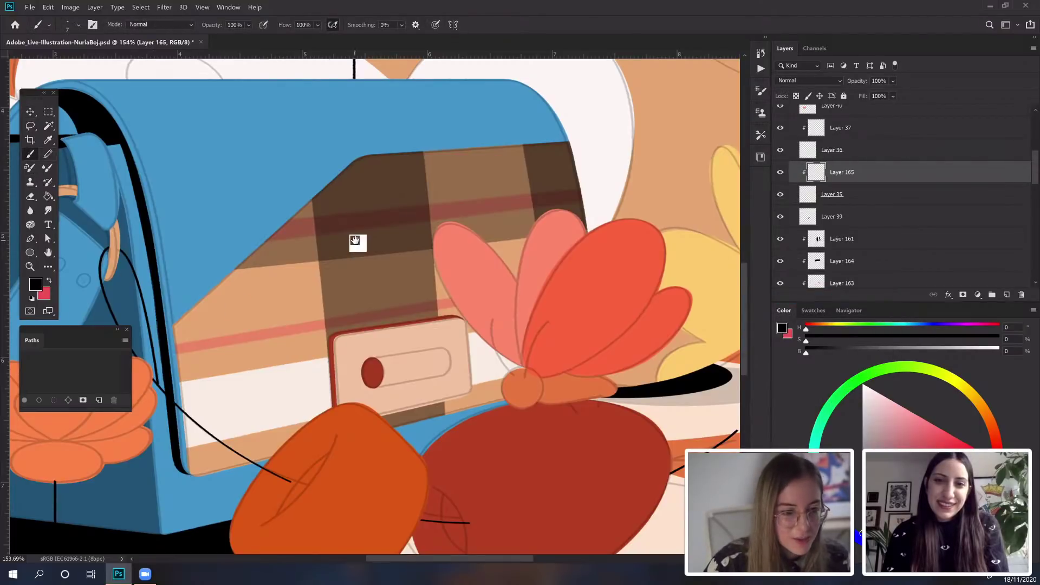
drag(354, 241, 376, 239)
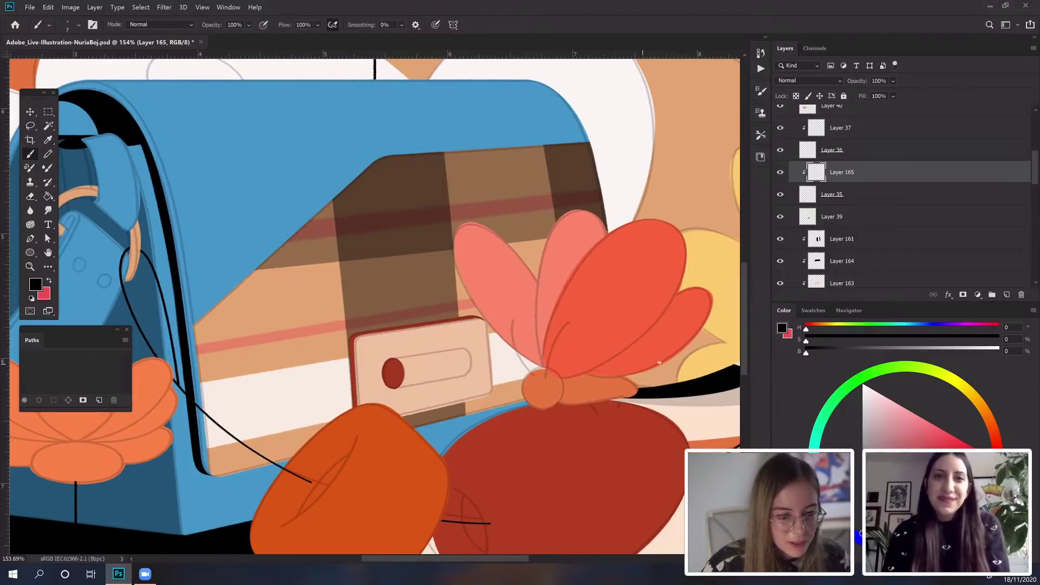
alt+click(721, 260)
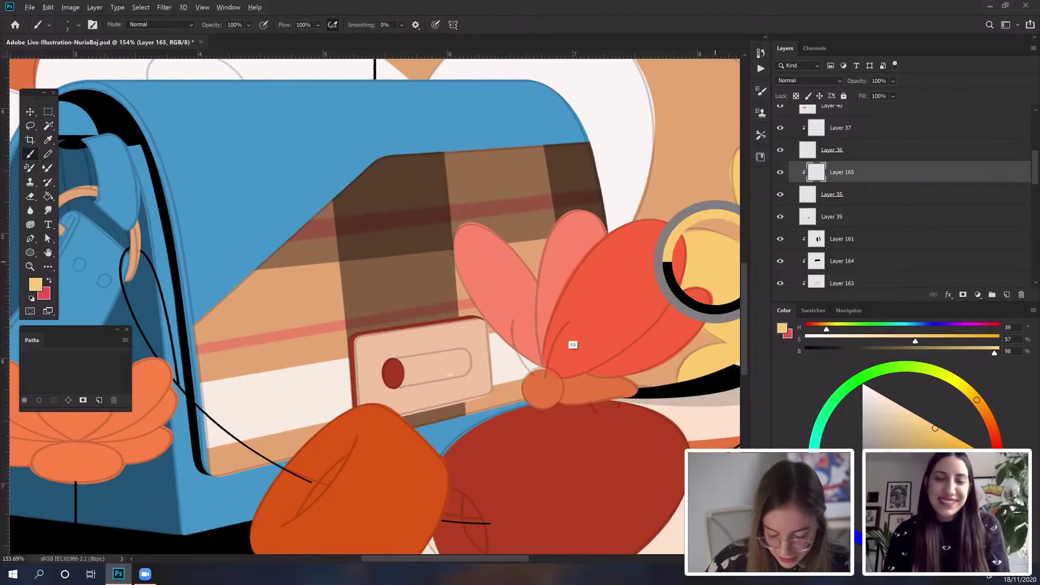
drag(431, 374, 410, 399)
drag(697, 98, 622, 179)
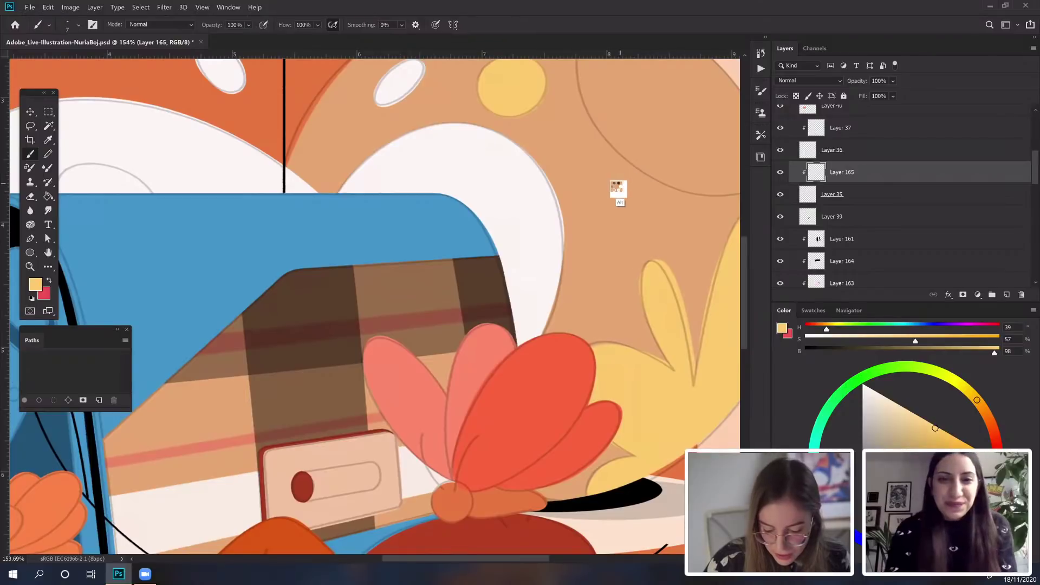
alt+click(616, 189)
drag(390, 268, 488, 305)
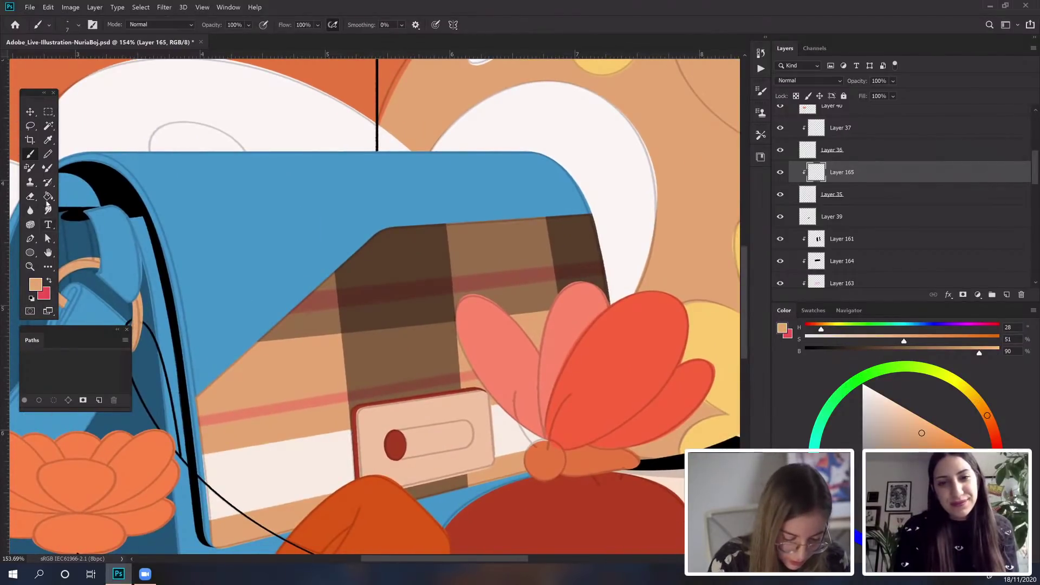
Step: Draw a diagonal band across the clasp plate with the Pen tool, fill it with tan, and delete the work path
click(30, 240)
click(349, 405)
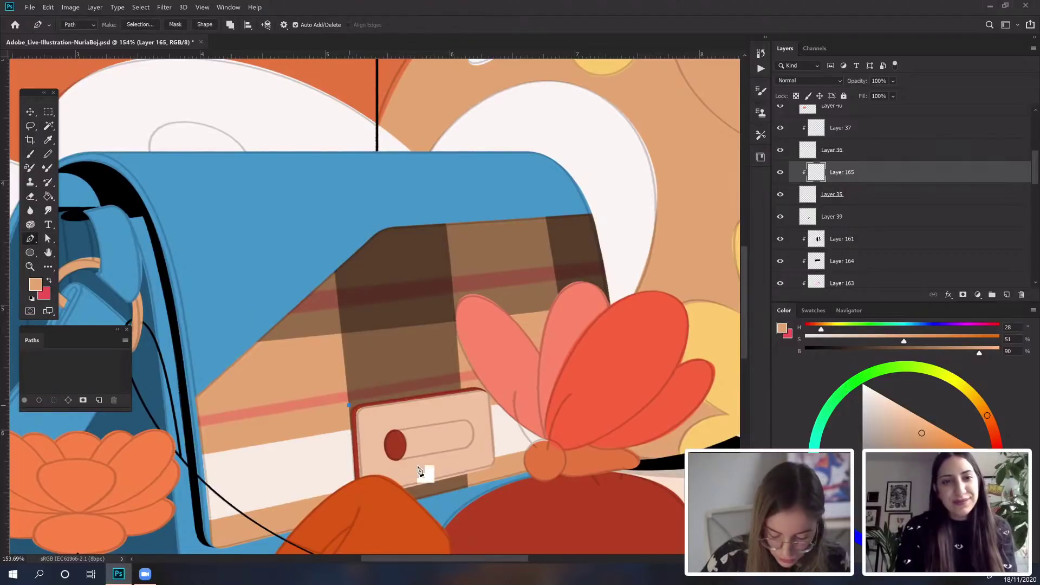
drag(443, 497, 478, 483)
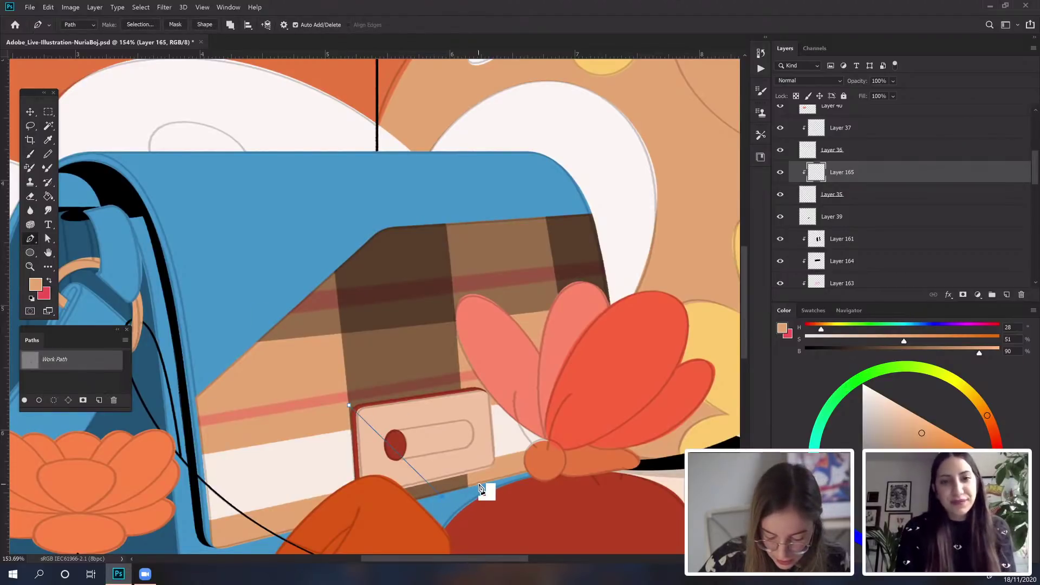
click(396, 395)
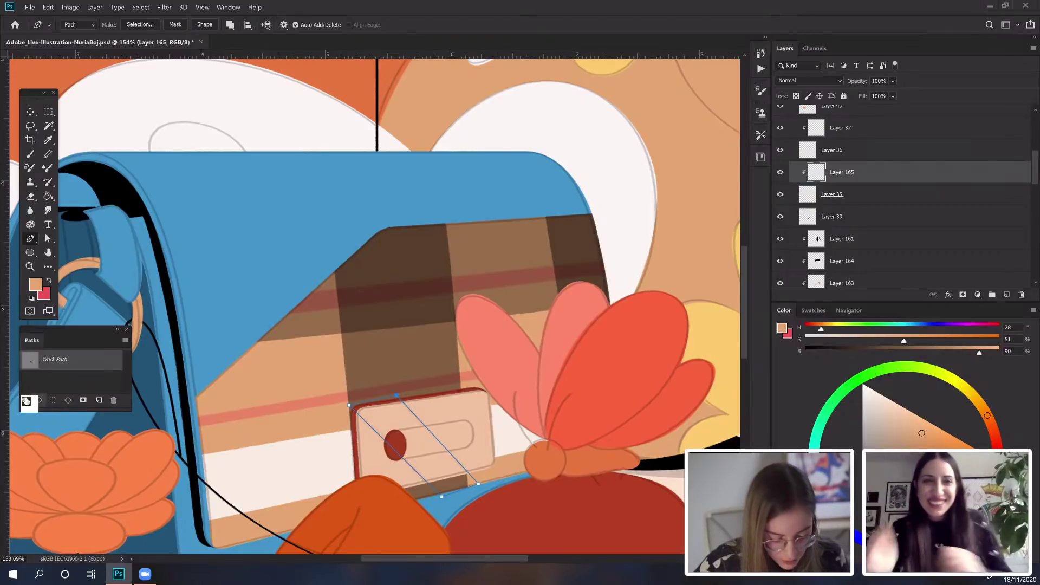
click(112, 400)
click(498, 217)
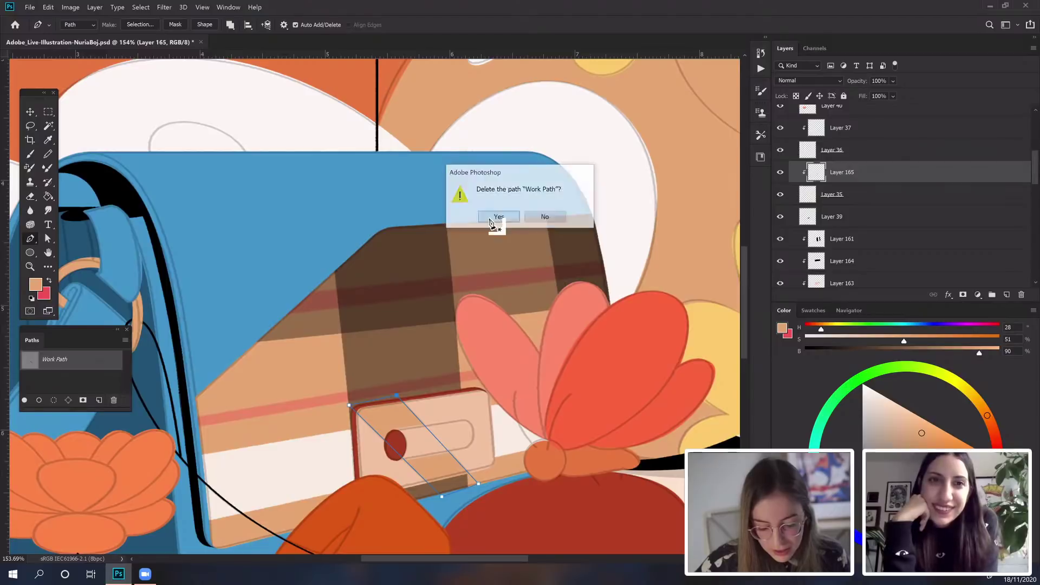
Step: Draw a triangular Pen path over the clasp plate's upper-right corner, fill it with tan, and delete the path
drag(492, 336, 433, 325)
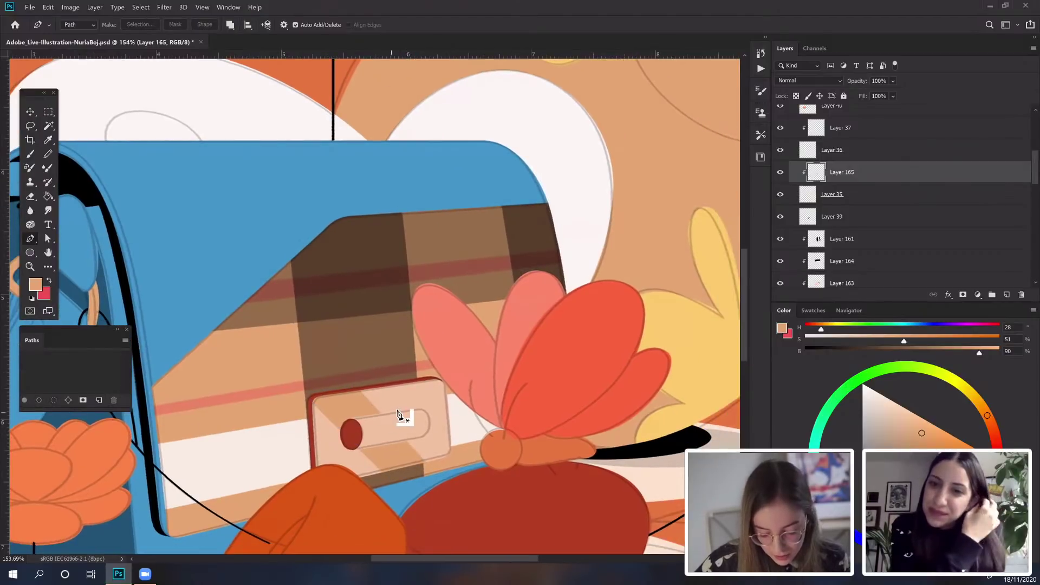
click(404, 380)
click(456, 435)
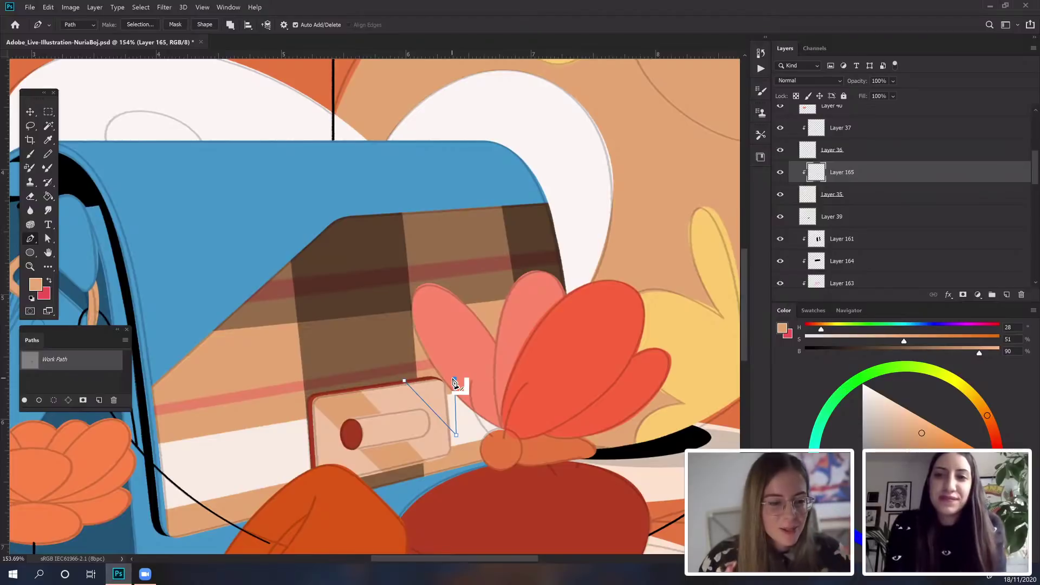
click(404, 380)
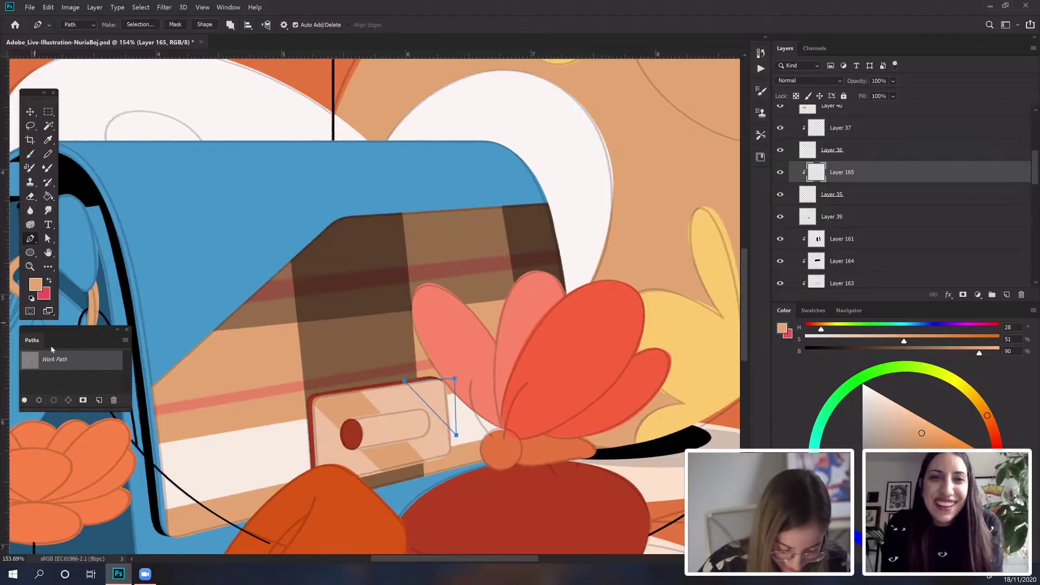
click(114, 401)
click(516, 217)
Step: Select the clasp's cylindrical pin layer and add a new clipped layer directly above it
scroll(453, 327, down, 2)
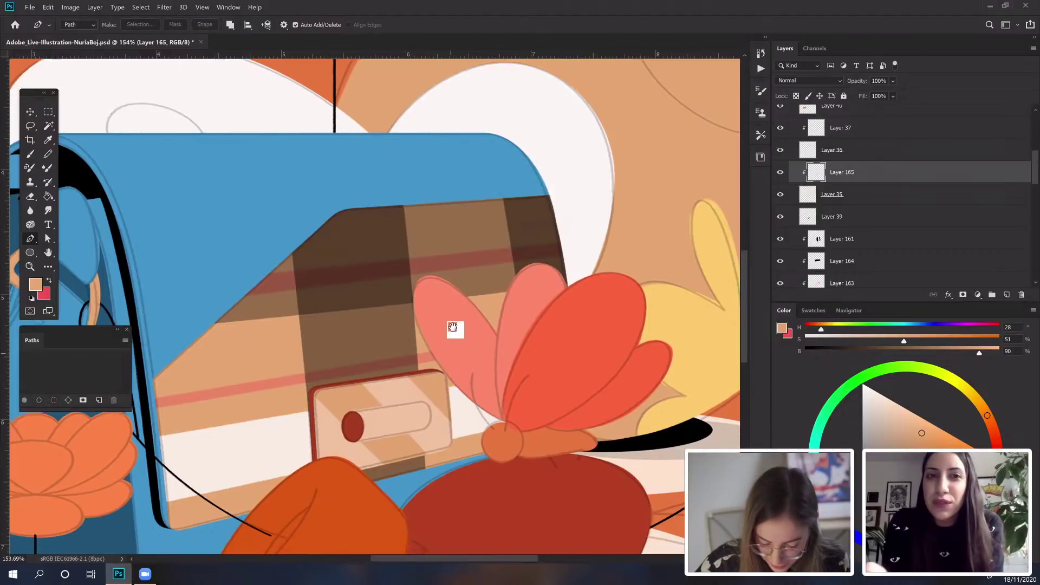
key(v)
click(421, 406)
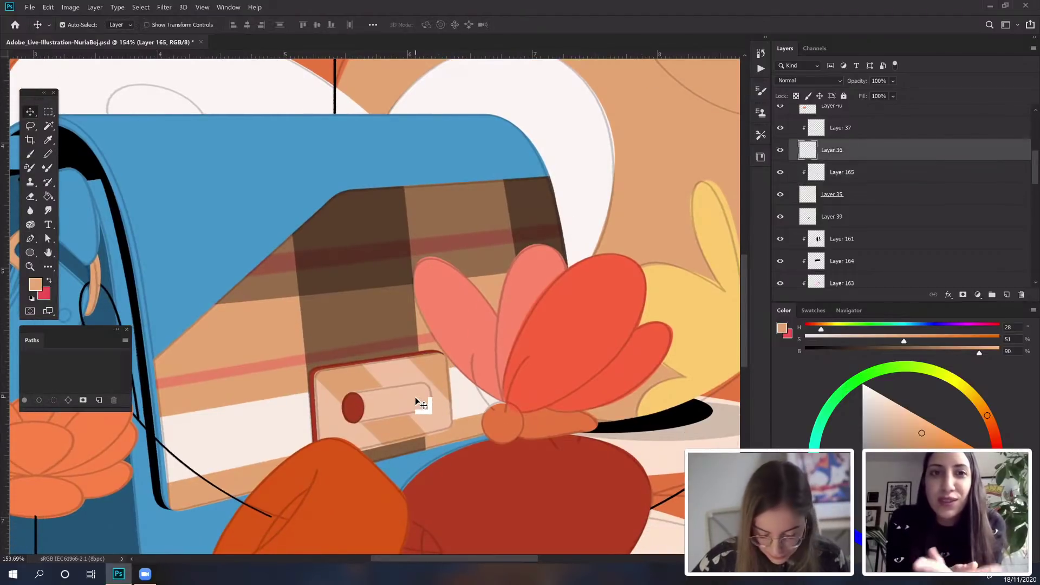
click(1006, 294)
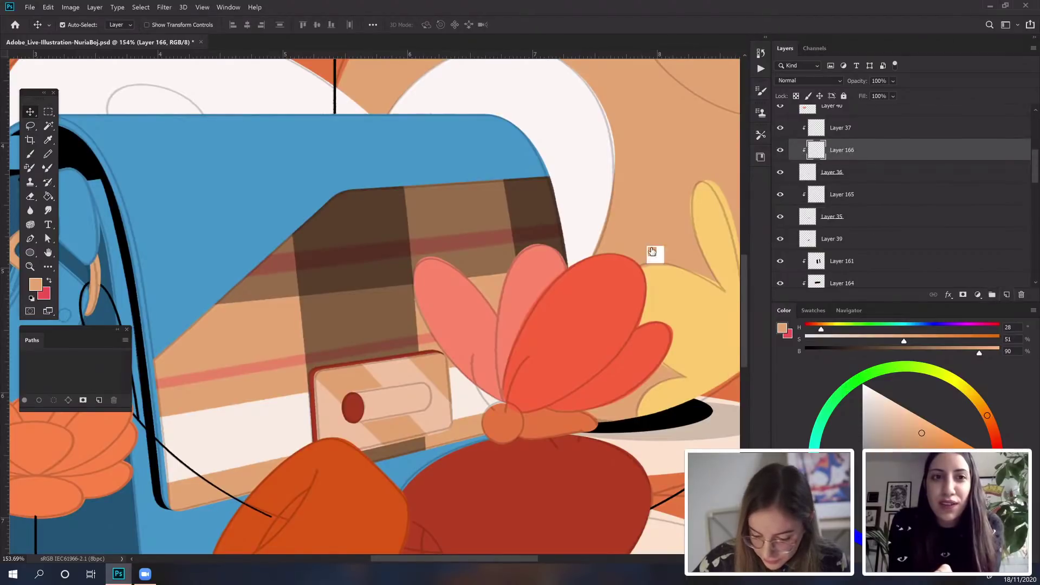
Step: Draw a narrow strip along the clasp pin's length with the Pen tool, fill it with tan, and delete the work path
click(30, 238)
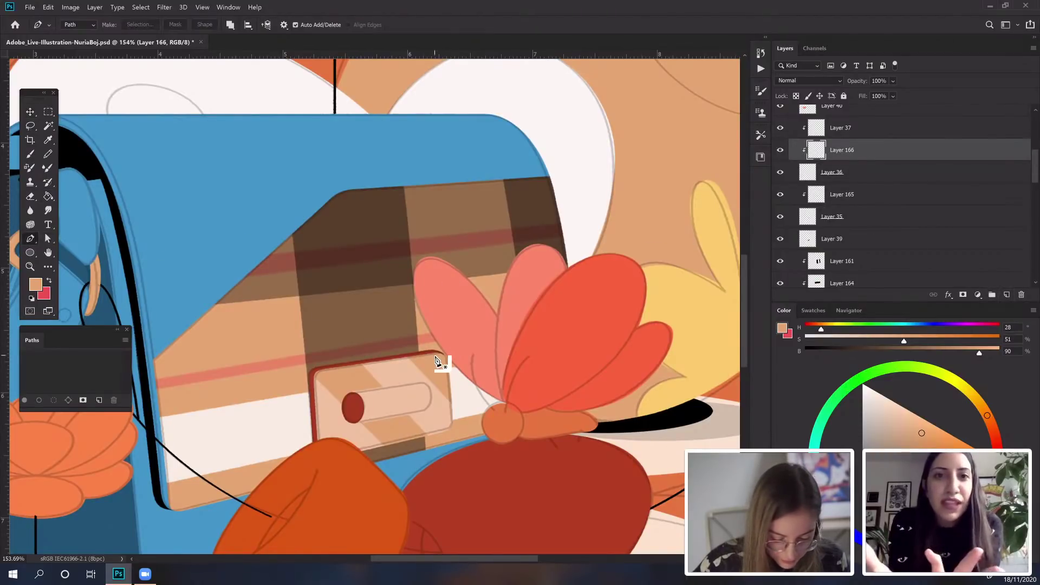
click(363, 404)
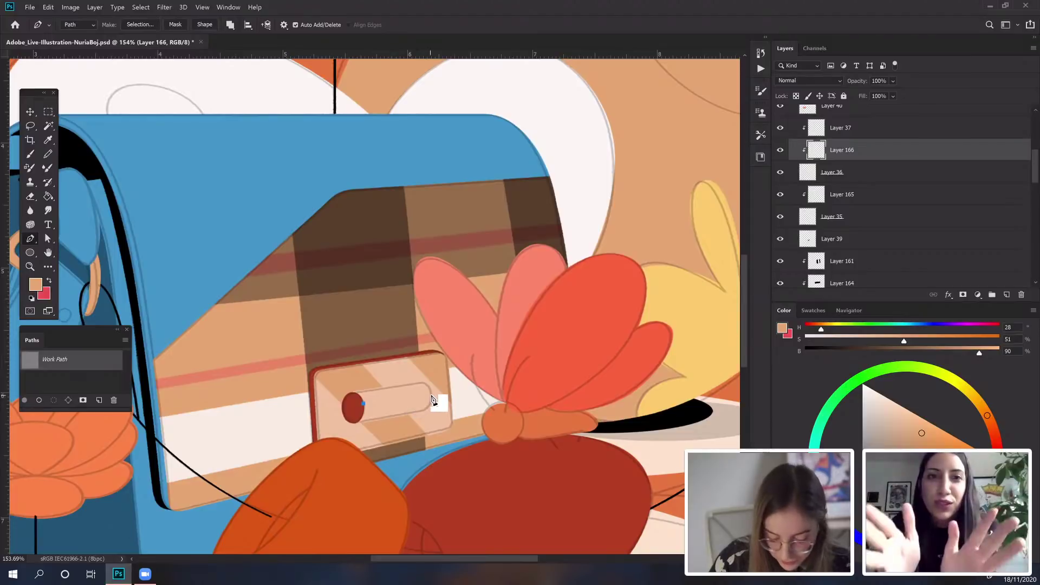
click(432, 394)
click(432, 404)
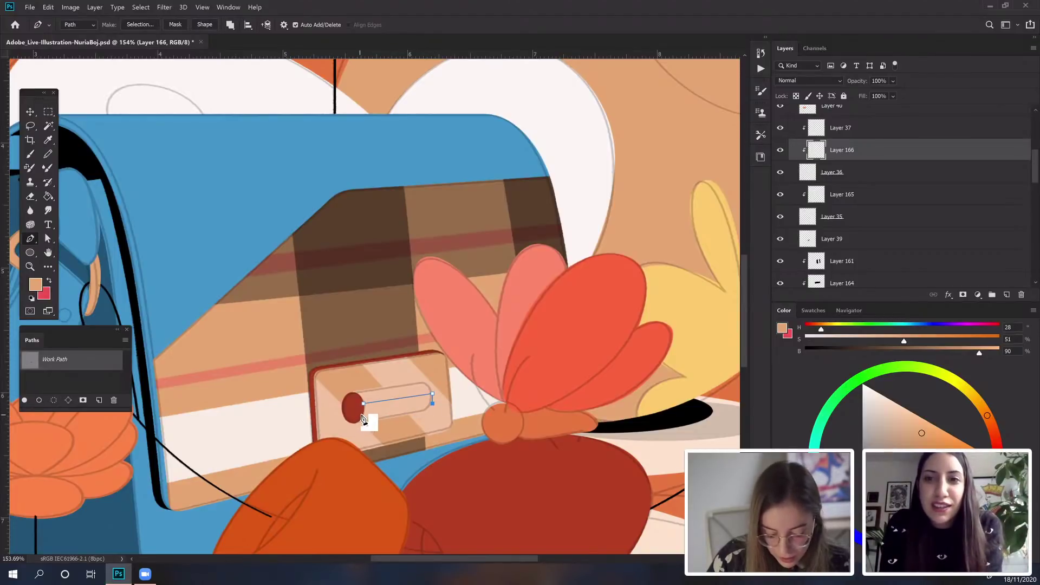
click(361, 416)
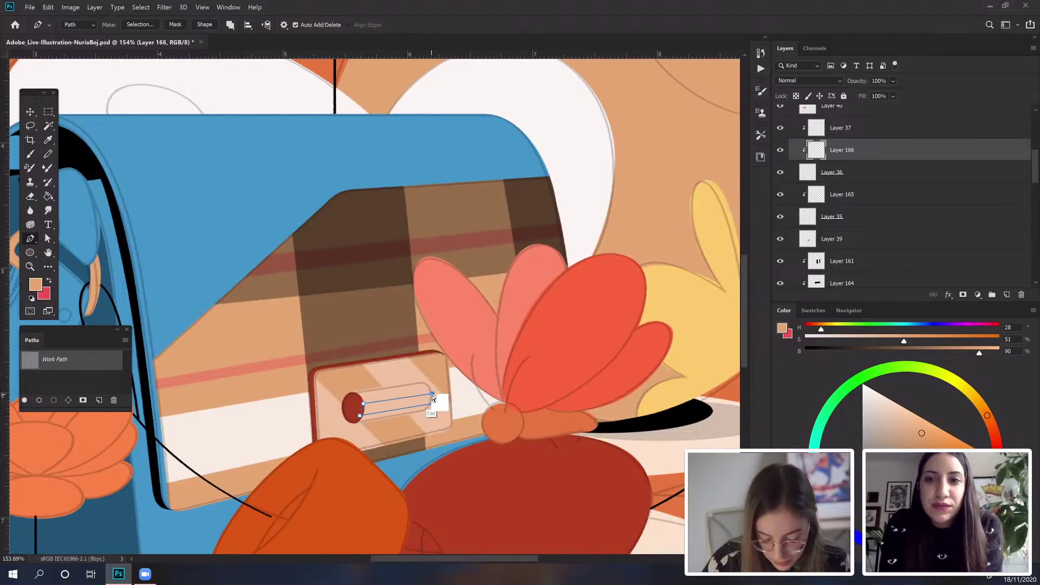
drag(432, 398, 434, 396)
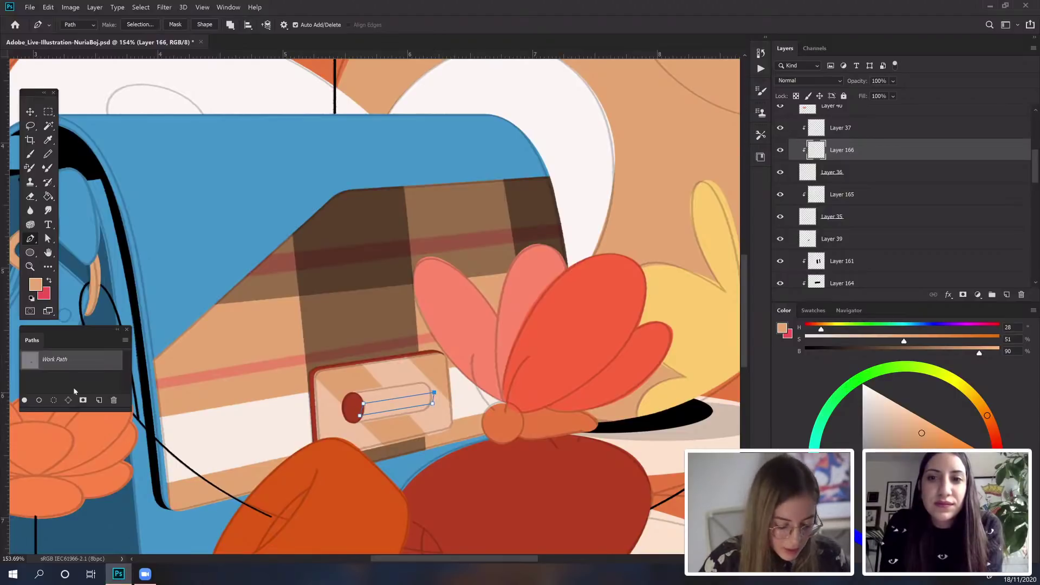
click(113, 401)
click(498, 218)
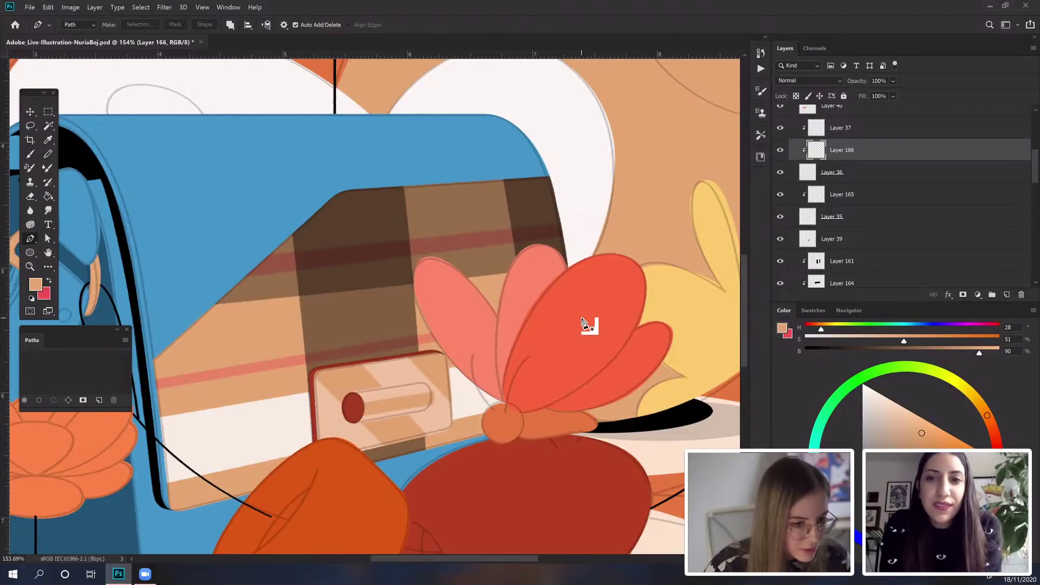
Step: Add another clipped layer above the pin's tan strip and sample the off-white plaid stripe as the foreground colour
drag(589, 306, 558, 324)
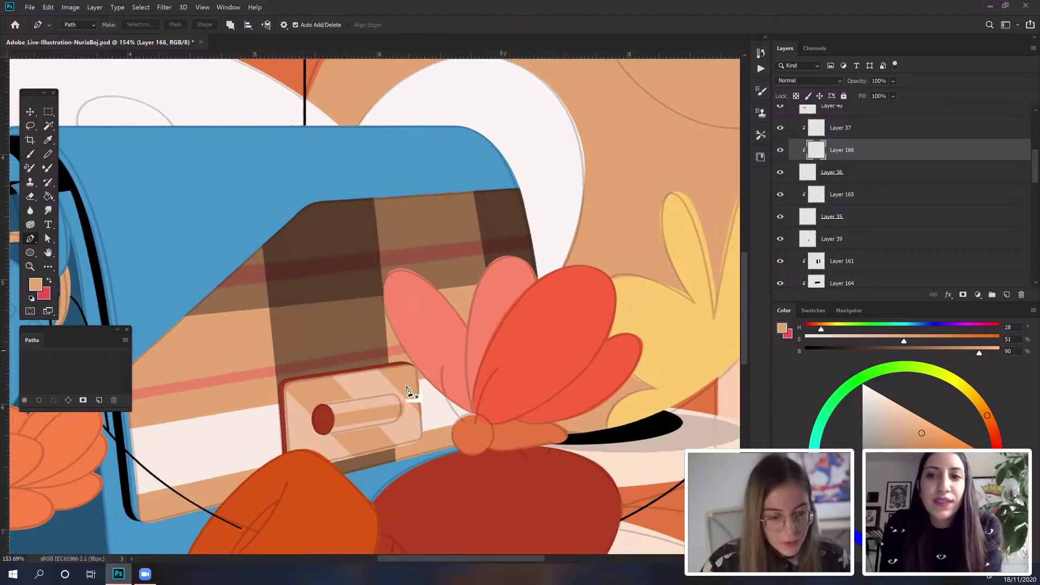
drag(409, 390, 471, 360)
drag(903, 222, 993, 299)
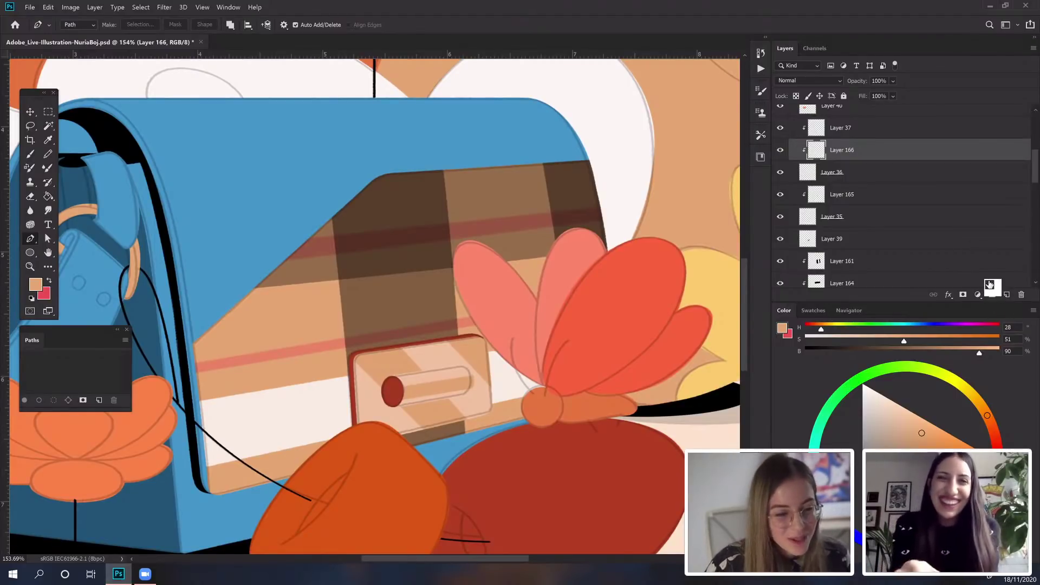
drag(989, 285, 1007, 295)
scroll(310, 287, down, 1)
scroll(310, 287, left, 1)
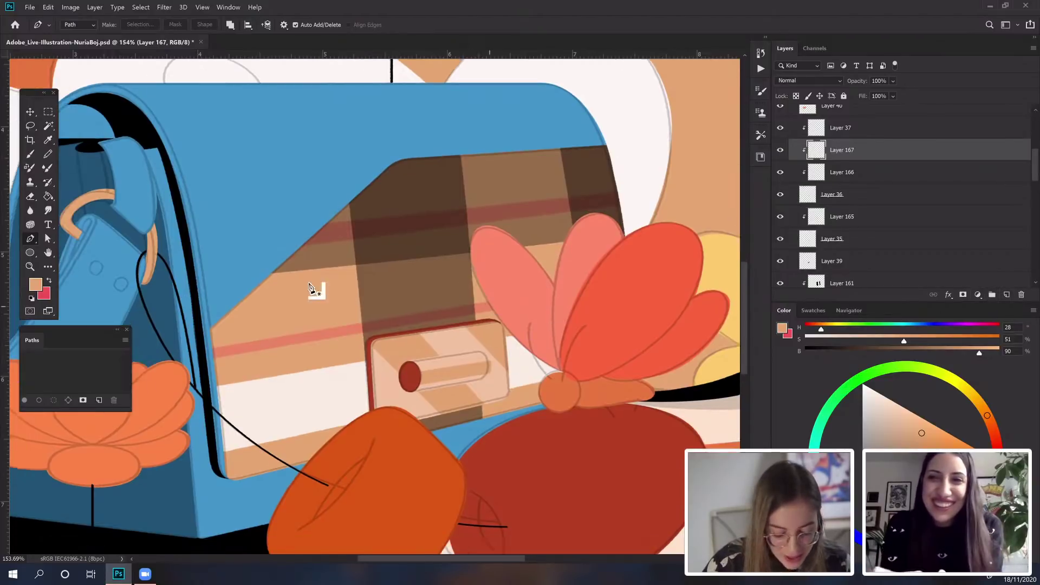
scroll(310, 287, left, 1)
scroll(310, 287, down, 1)
click(48, 140)
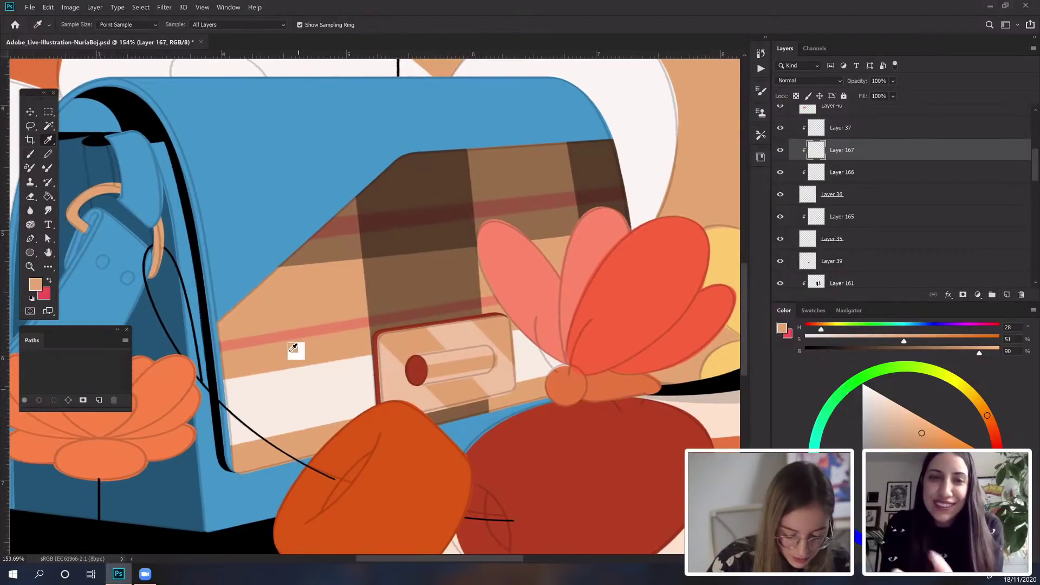
click(298, 385)
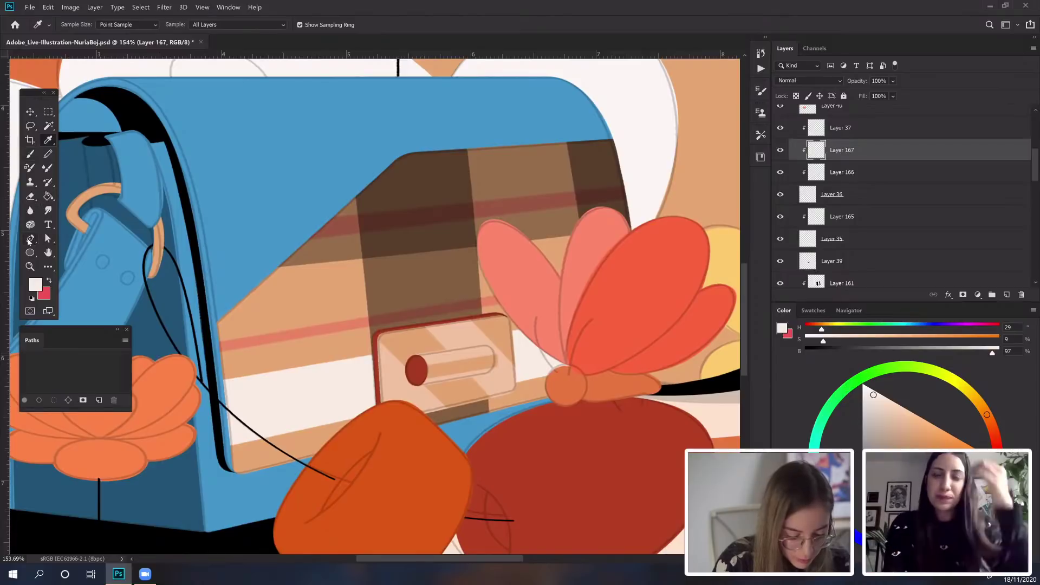
Step: Draw a highlight strip along the clasp pin's upper edge with the Pen tool, fill it with off-white, and delete the path
click(29, 240)
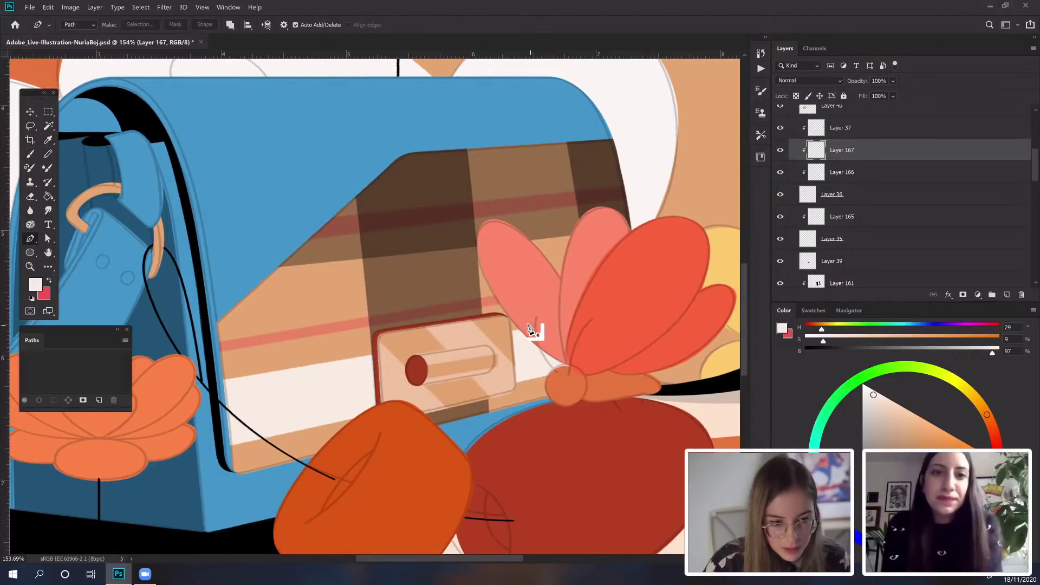
click(410, 358)
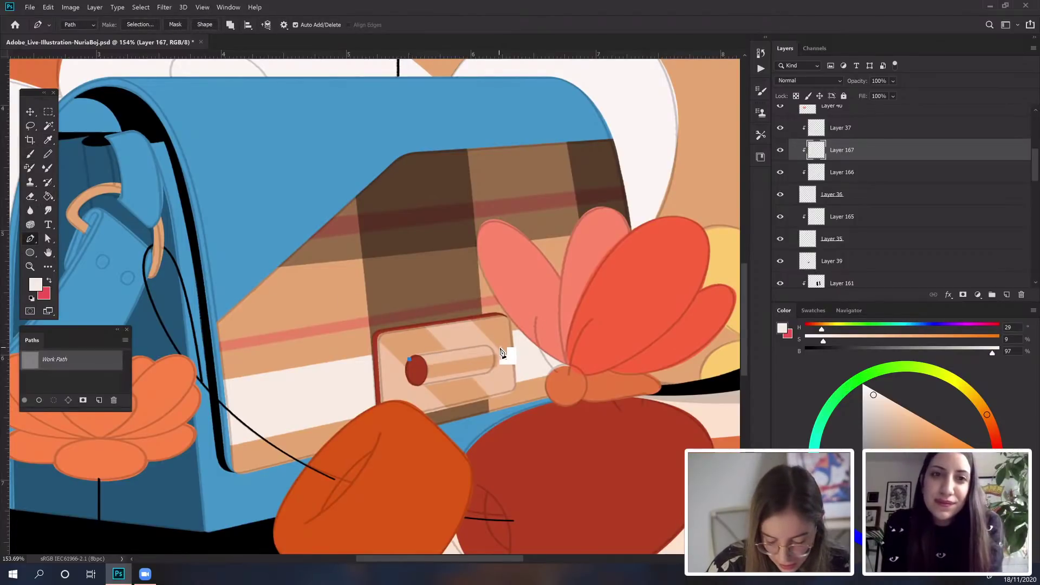
click(488, 336)
click(499, 346)
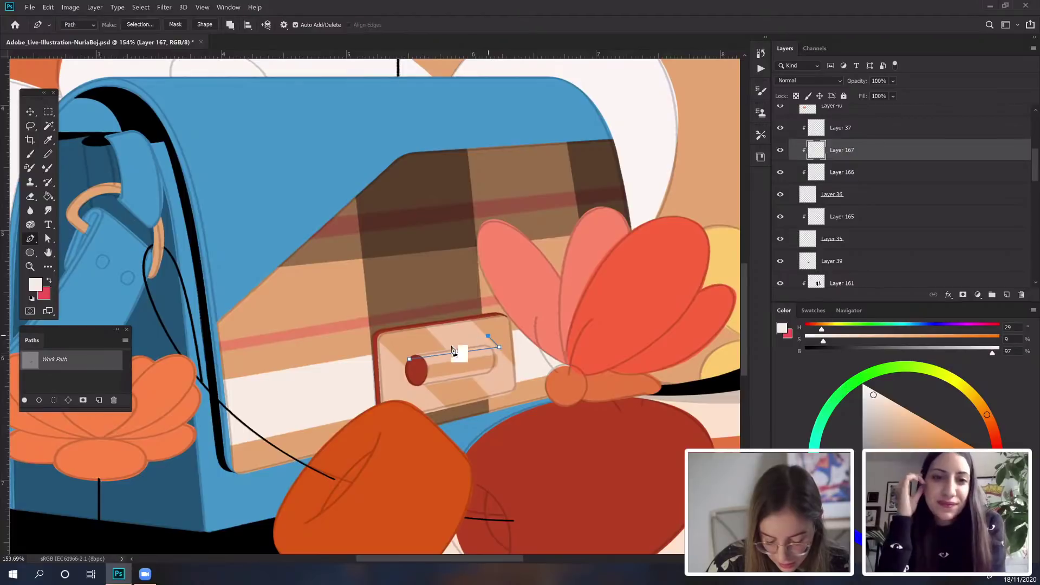
click(409, 359)
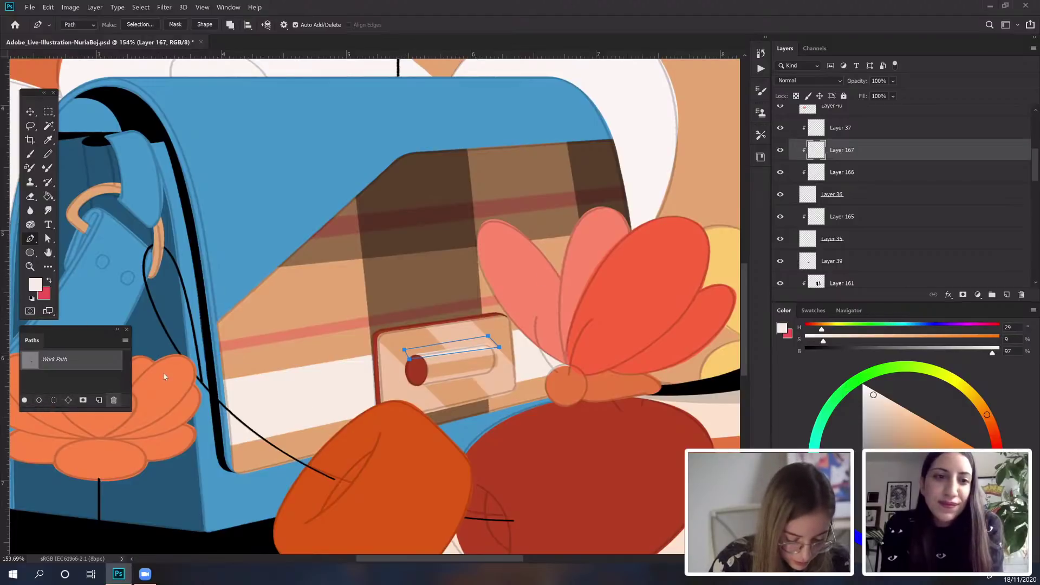
click(114, 399)
click(496, 218)
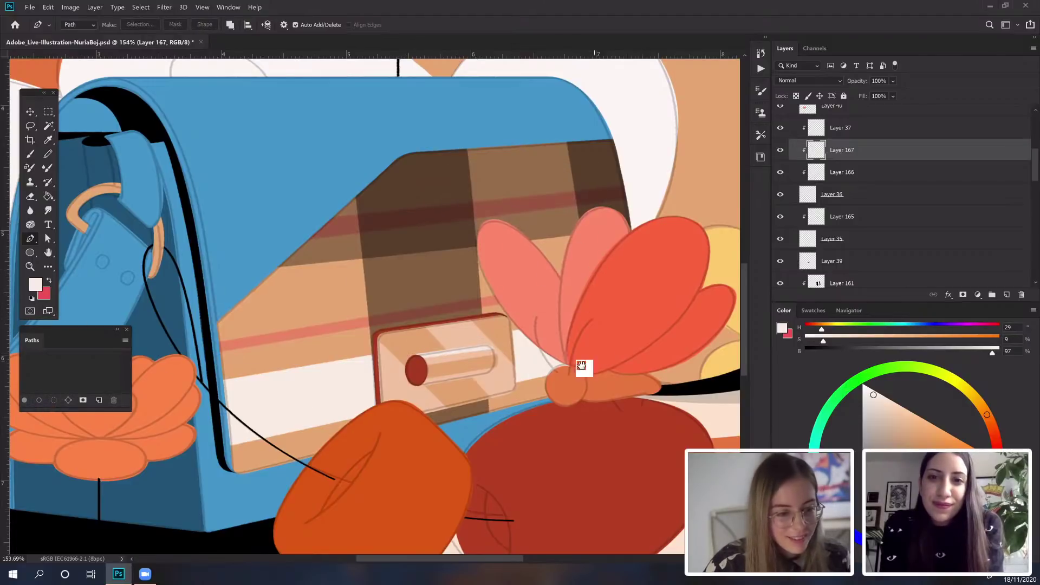
scroll(538, 304, down, 3)
scroll(537, 304, right, 2)
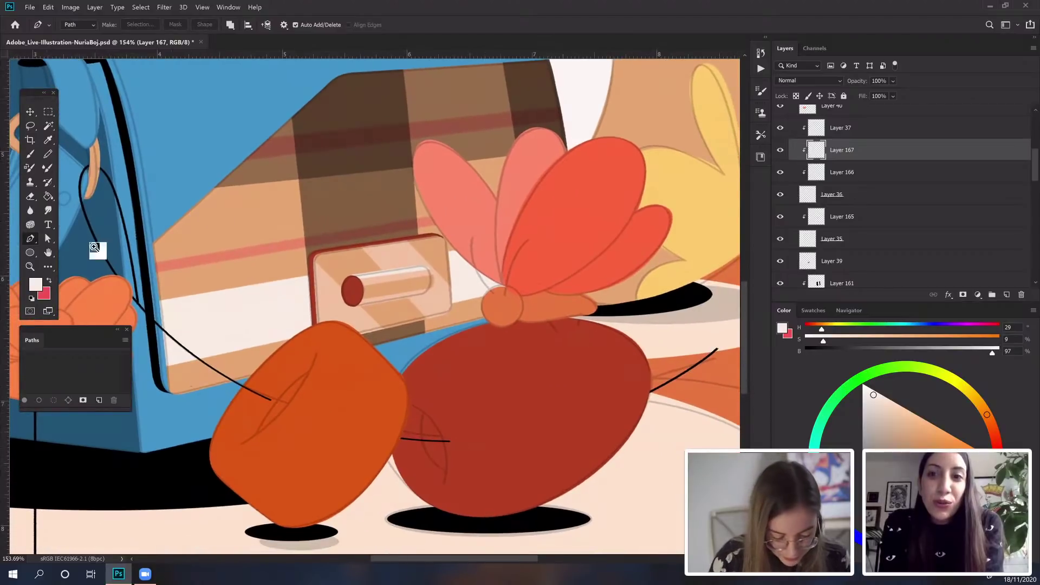
key(z)
drag(395, 247, 100, 209)
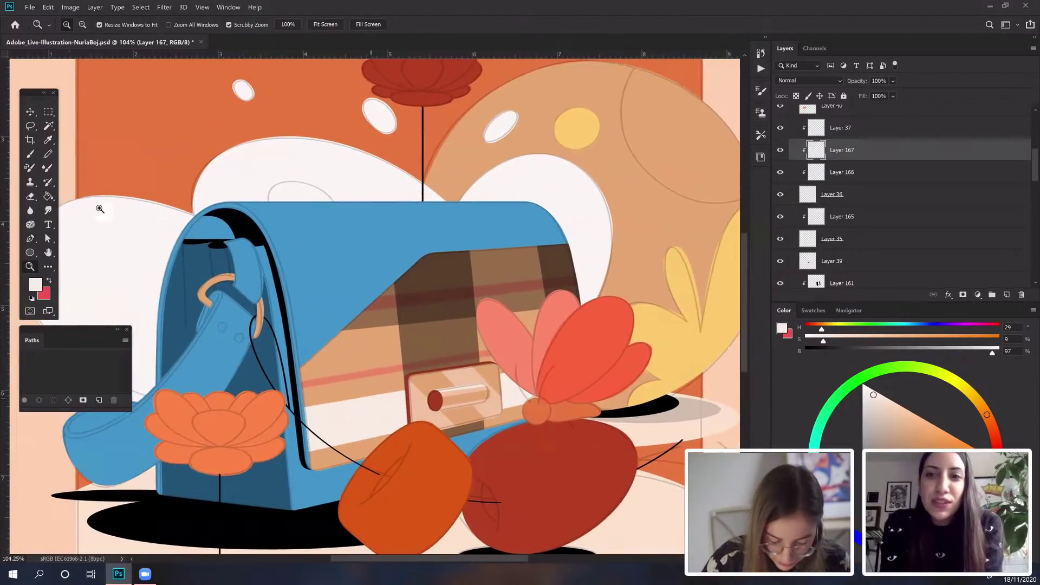
Step: Select the dark red bead's layer and add a new layer directly above it, clipped to the bead
scroll(520, 411, down, 2)
scroll(520, 412, right, 2)
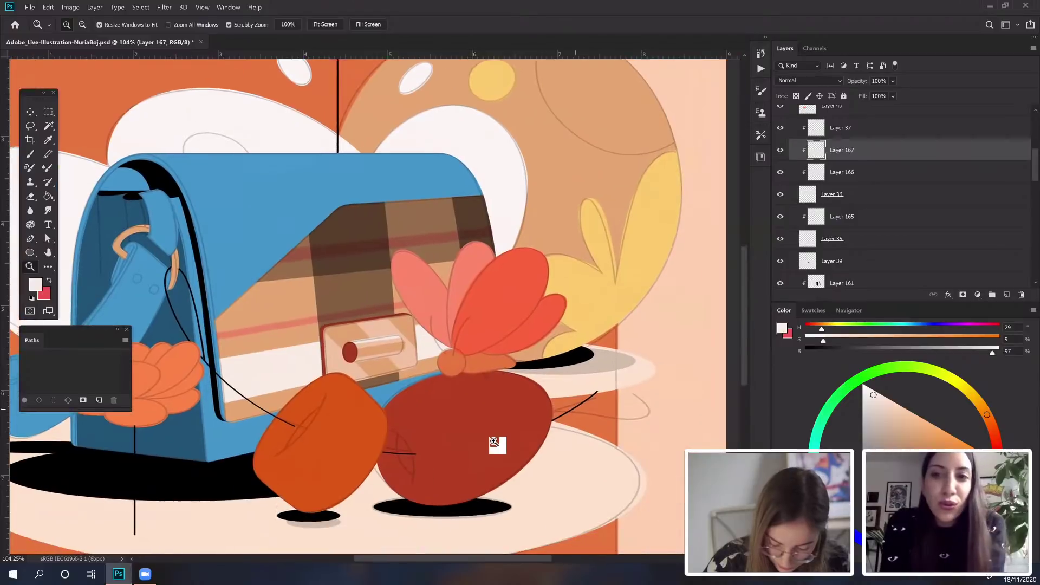
click(508, 437)
key(v)
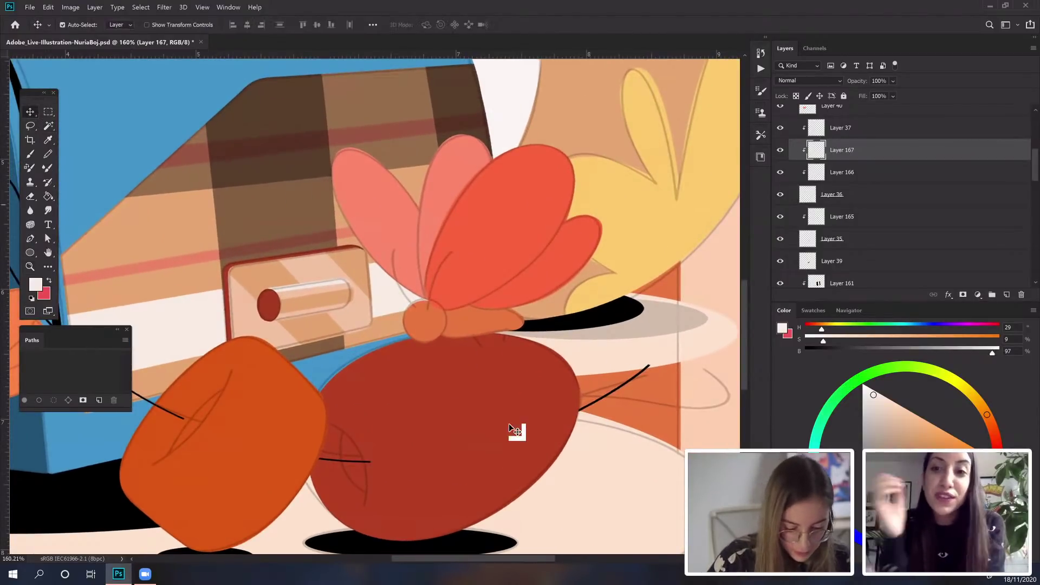
click(509, 429)
scroll(591, 360, down, 2)
scroll(590, 360, left, 3)
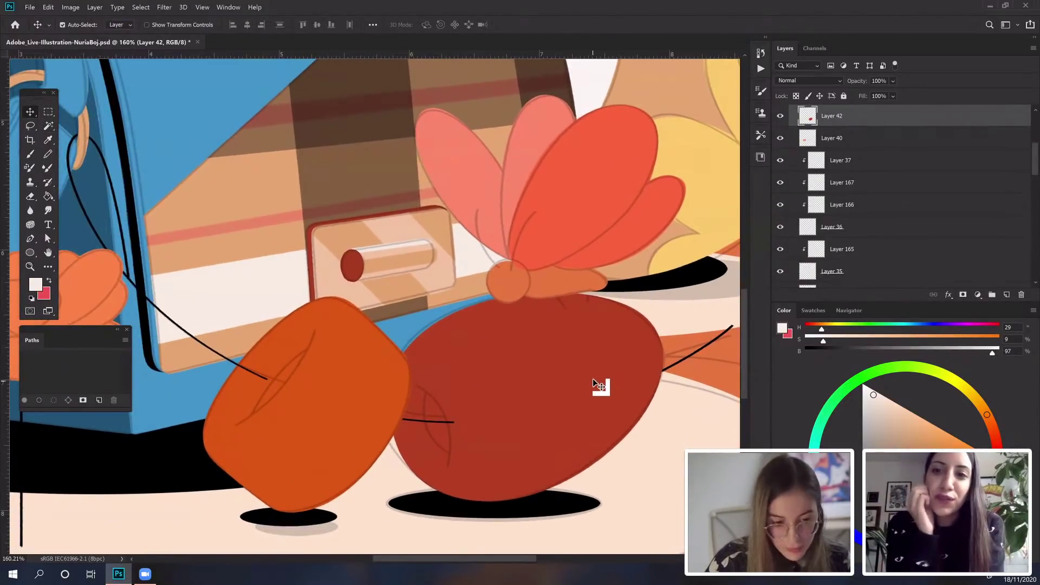
drag(634, 429, 543, 401)
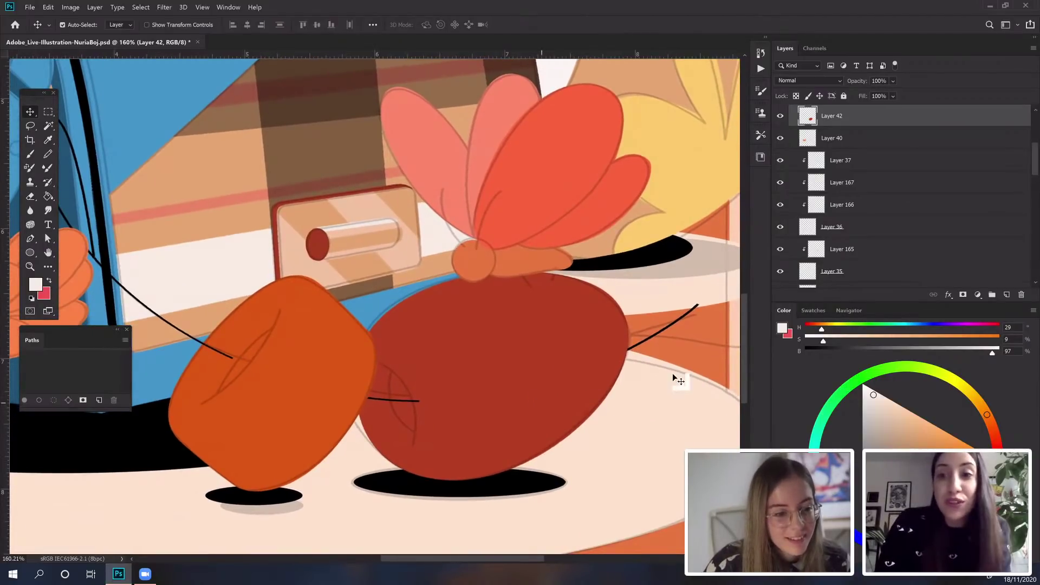
click(1007, 296)
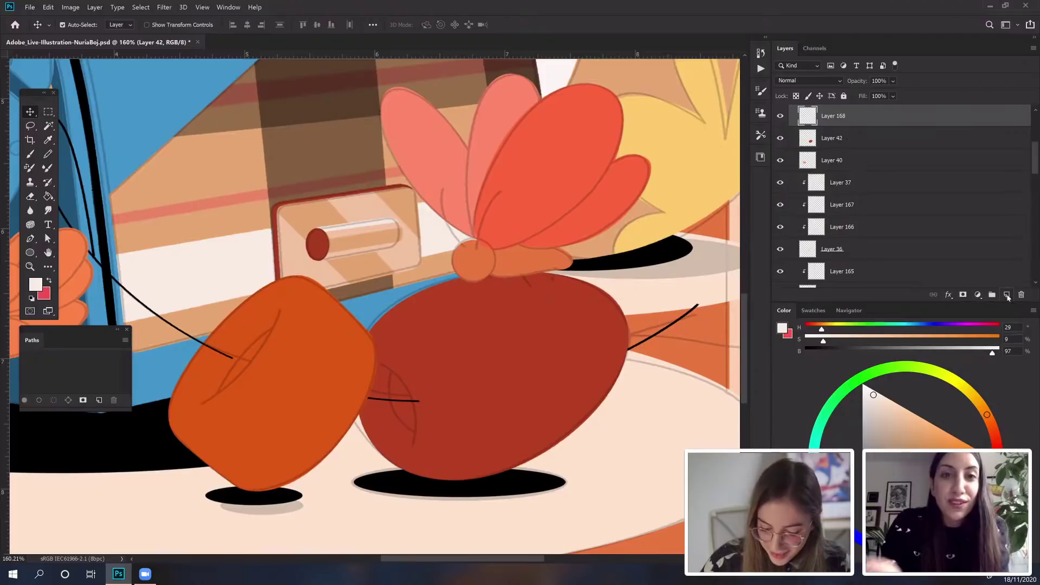
right_click(896, 119)
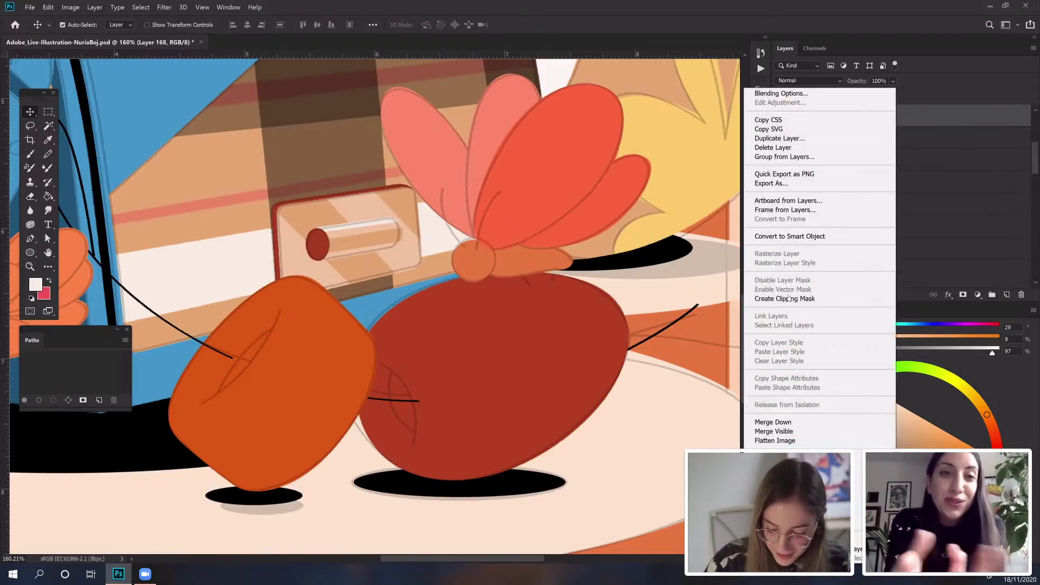
click(785, 298)
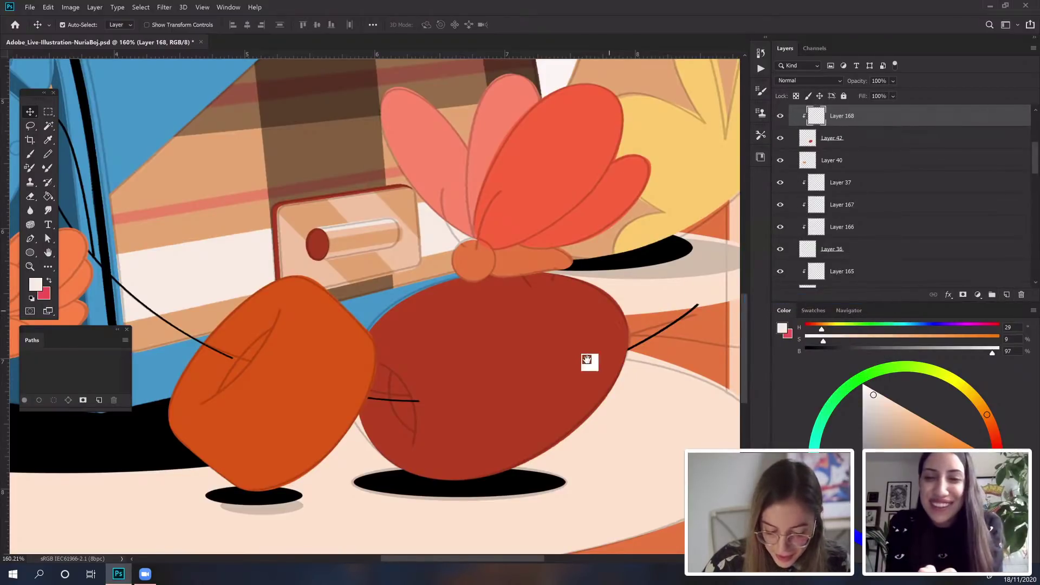
Step: Collapse the 3 - Base Color group and compare the base colours with the 2 - Rough Color version of the illustration
scroll(411, 336, up, 3)
click(30, 266)
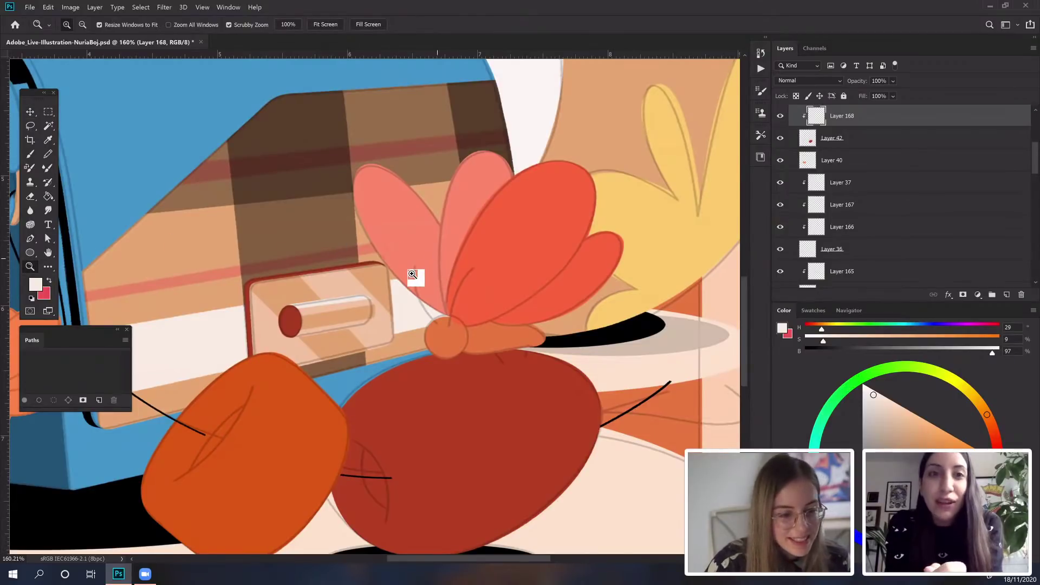
scroll(487, 239, down, 4)
drag(532, 204, 554, 279)
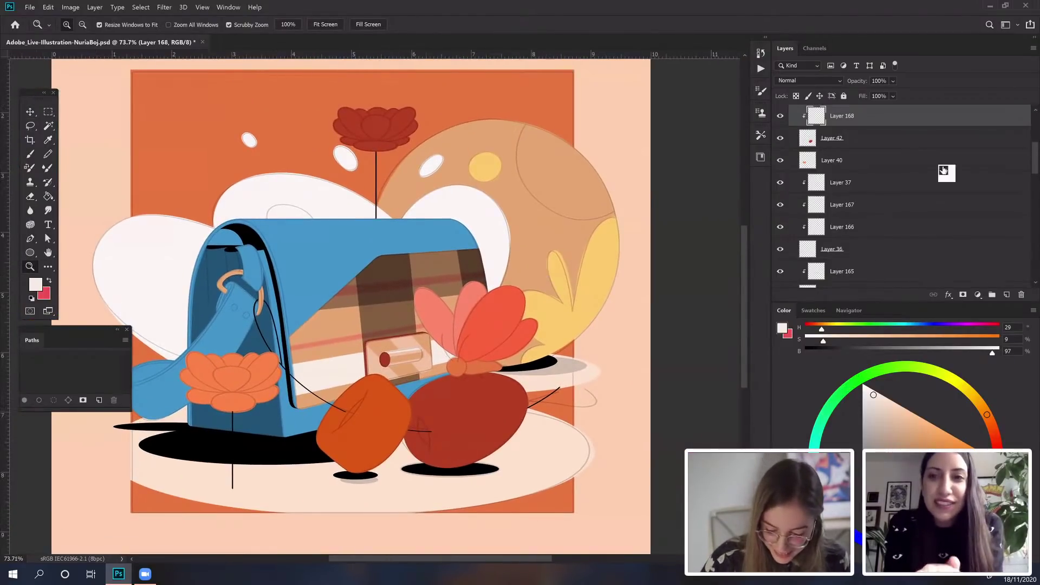
drag(1035, 161, 1033, 129)
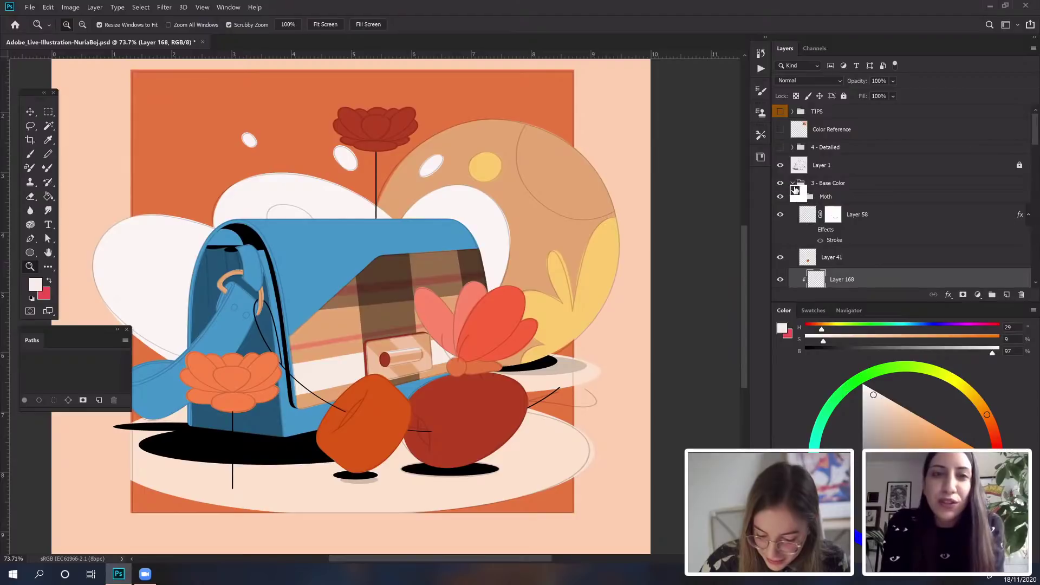
click(793, 184)
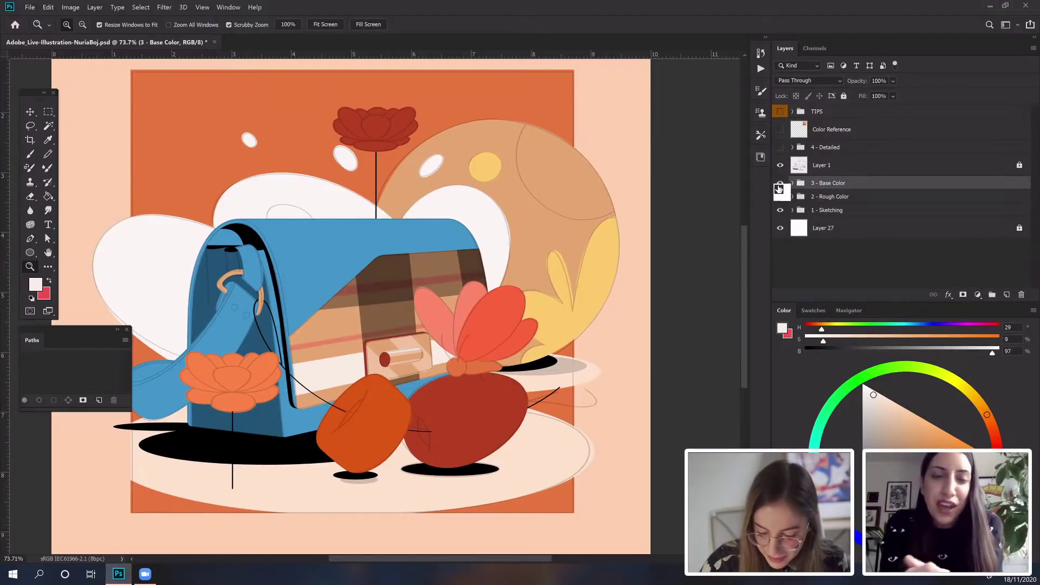
mouse_move(782, 187)
mouse_down()
mouse_move(815, 216)
mouse_move(785, 190)
mouse_move(783, 199)
mouse_move(783, 185)
mouse_up()
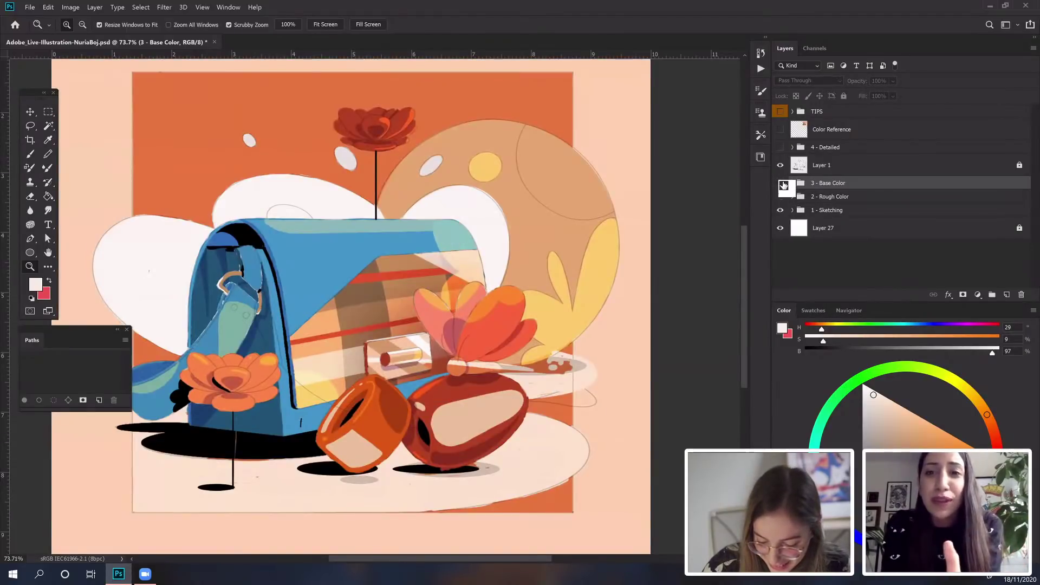
click(782, 185)
Step: Show the Color Reference layer and expand the 3 - Base Color group
click(780, 129)
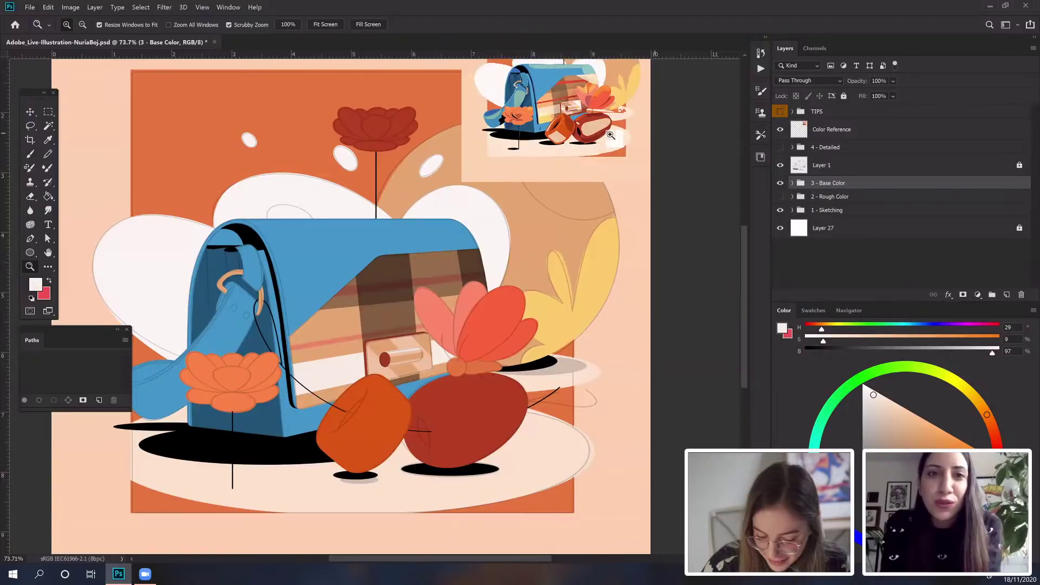
scroll(642, 226, up, 1)
drag(801, 196, 793, 187)
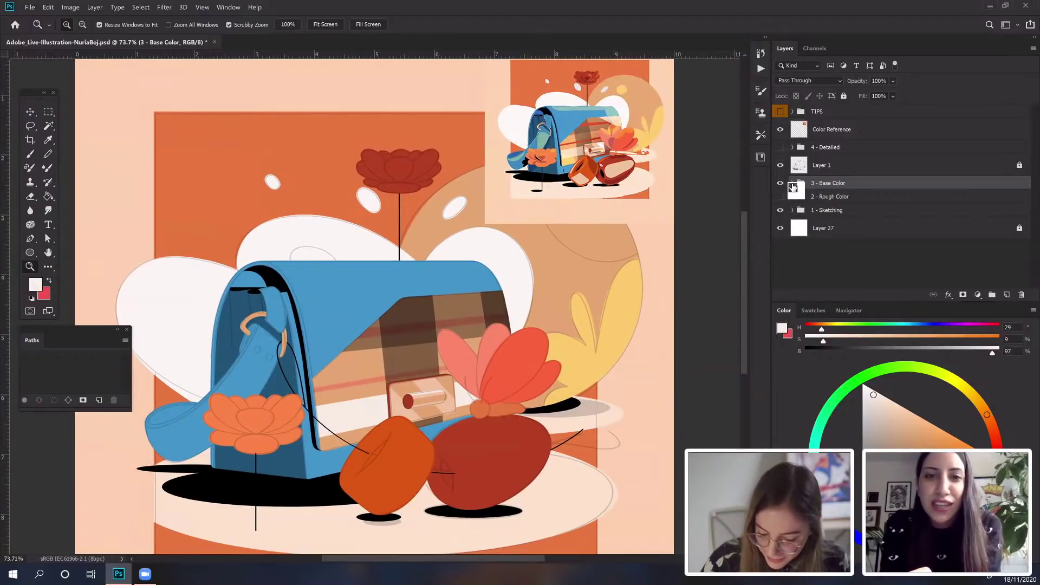
click(793, 185)
scroll(274, 368, down, 1)
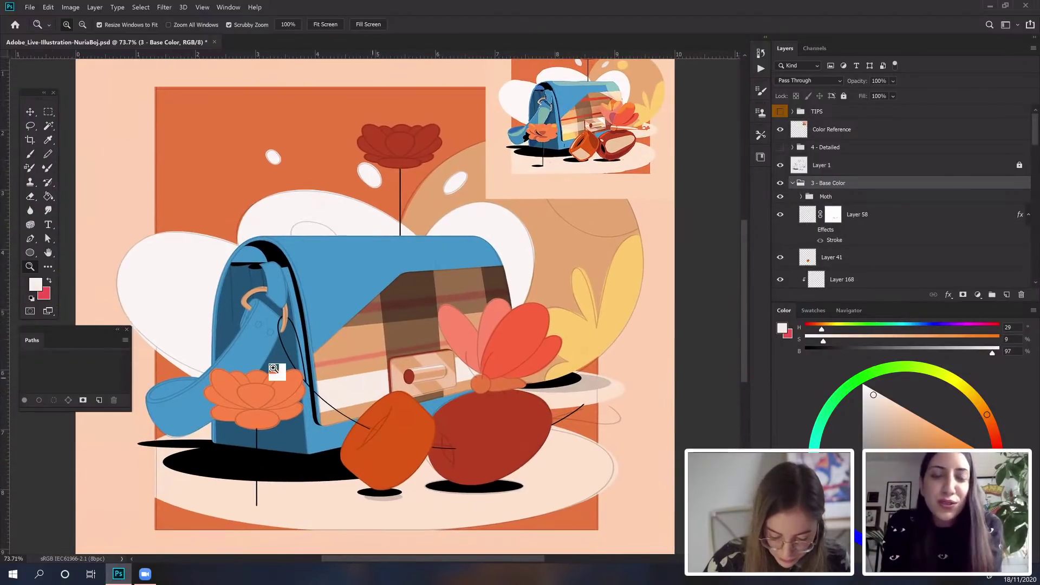
Step: Locate the dark red bead's layer from the canvas and make the empty clipped layer above it active
drag(417, 390, 566, 379)
click(30, 112)
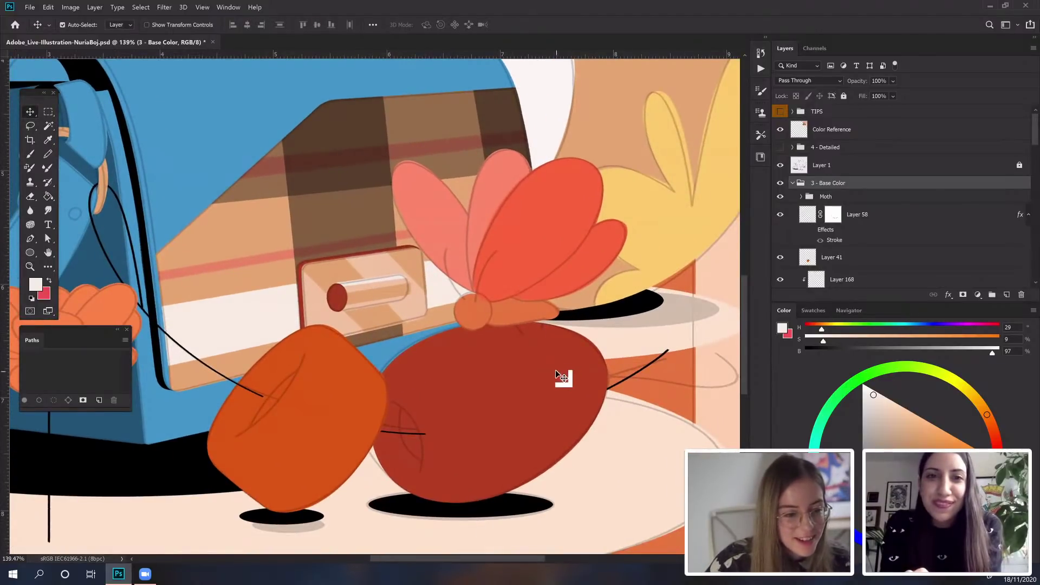
drag(579, 392, 569, 366)
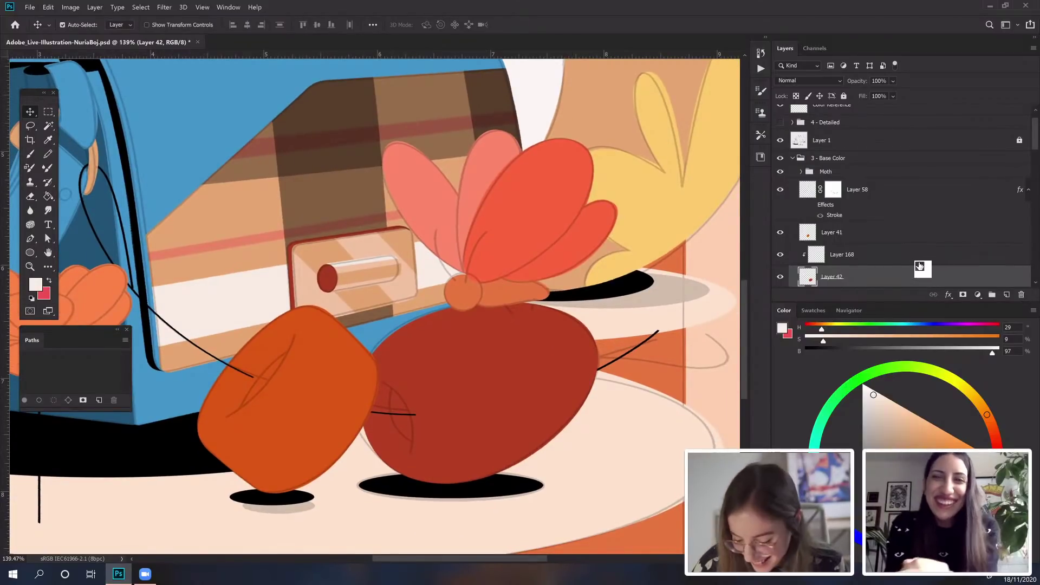
click(923, 256)
Step: Sample the beige highlight of the red bead in the colour reference as the Brush's foreground colour
click(30, 154)
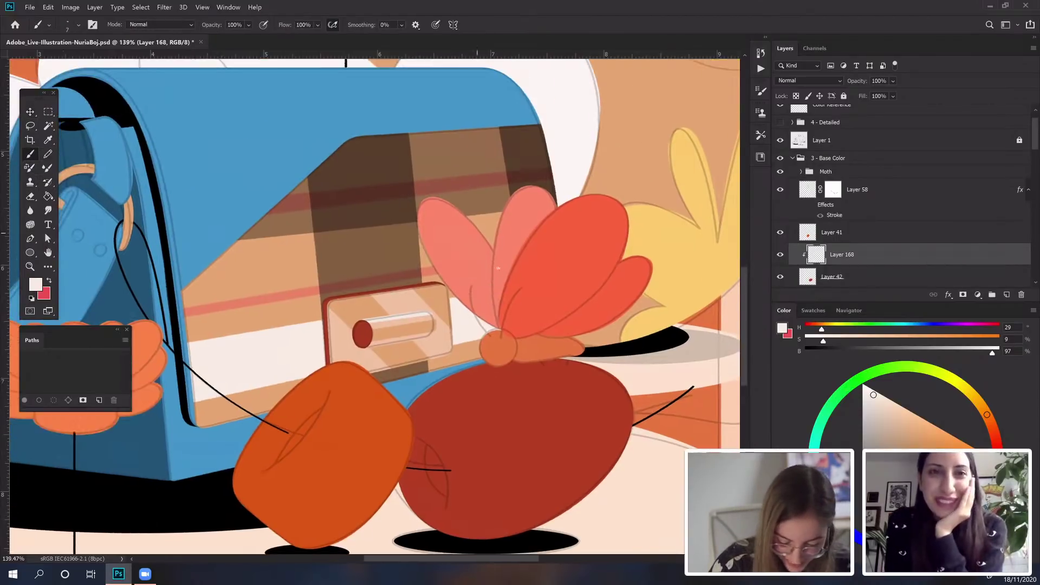
drag(496, 276, 531, 330)
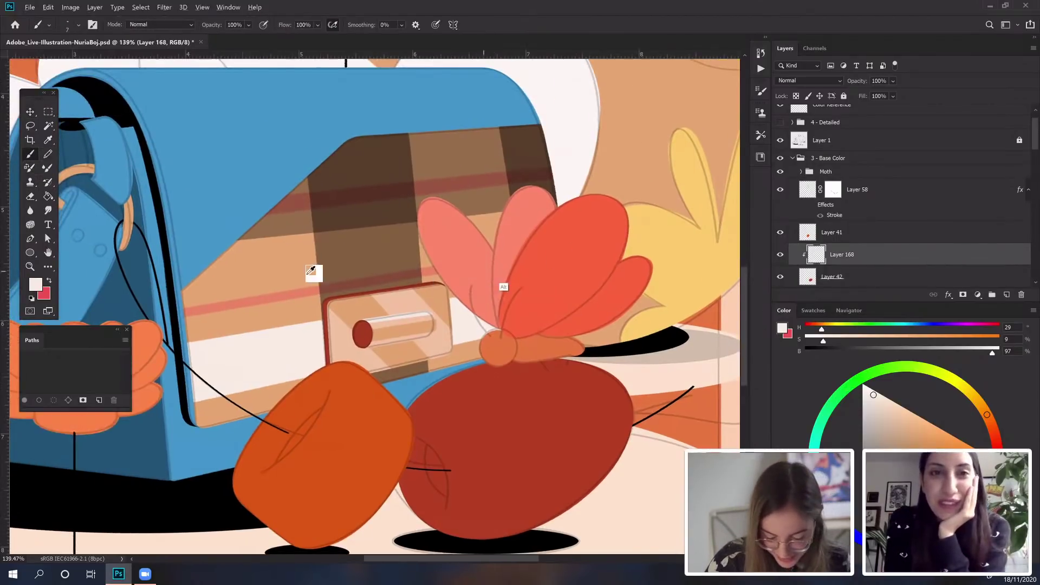
alt+click(277, 261)
drag(491, 262, 275, 515)
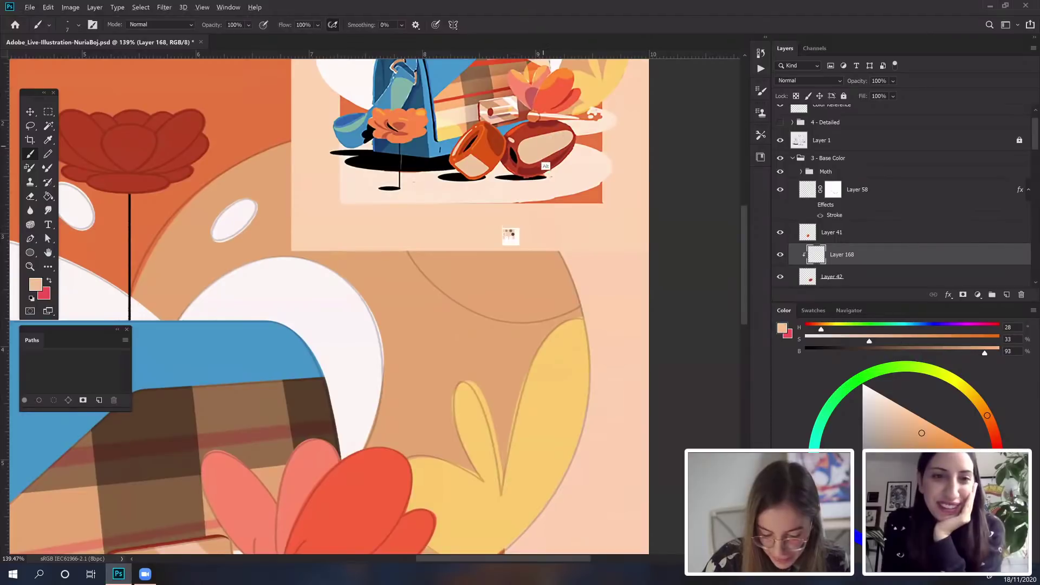
alt+click(506, 232)
Step: Draw the beige outline of a large oval highlight across the dark red bead with the Brush, following the bead's tilt
scroll(536, 241, down, 5)
scroll(563, 270, left, 4)
drag(579, 297, 603, 295)
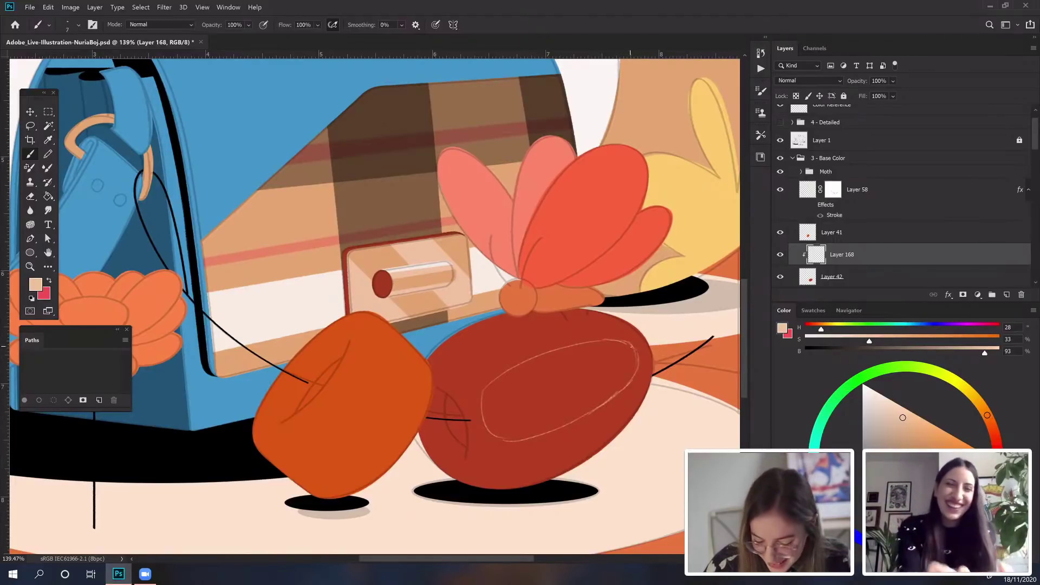
drag(639, 344, 682, 330)
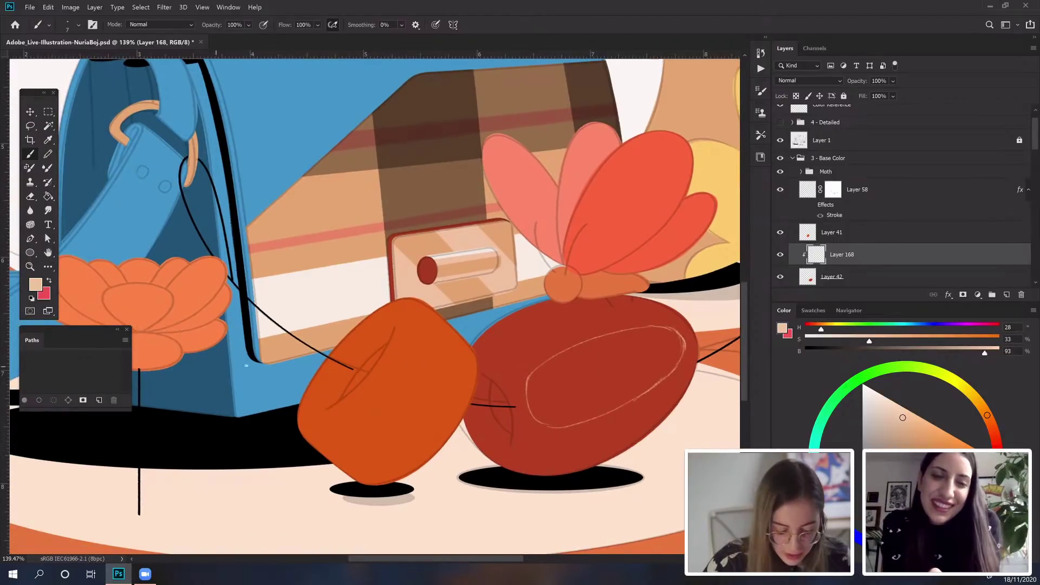
Step: Try to fill the outlined oval highlight on the dark red bead with beige using the Paint Bucket
click(49, 197)
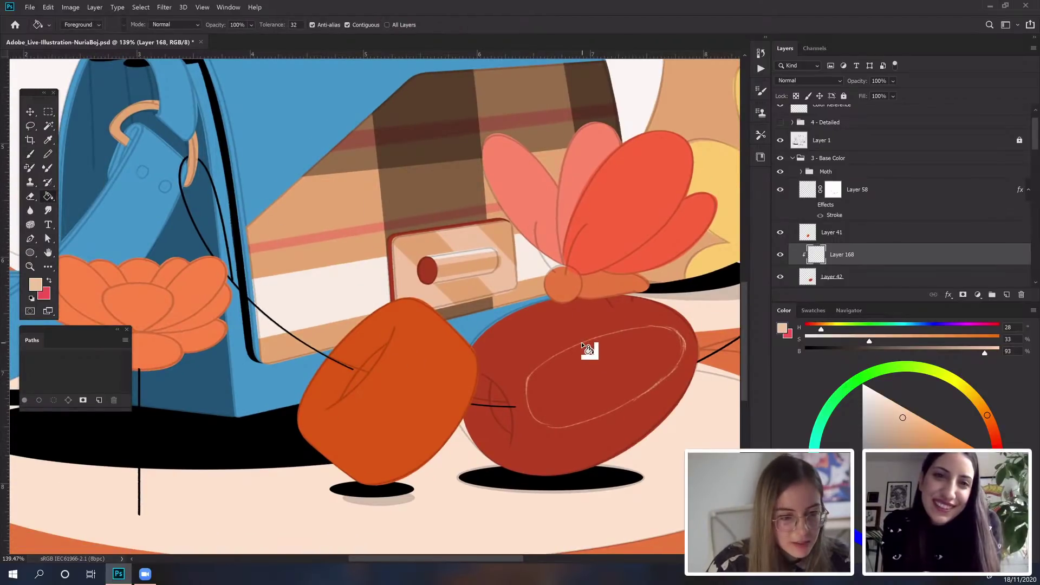
scroll(488, 353, right, 4)
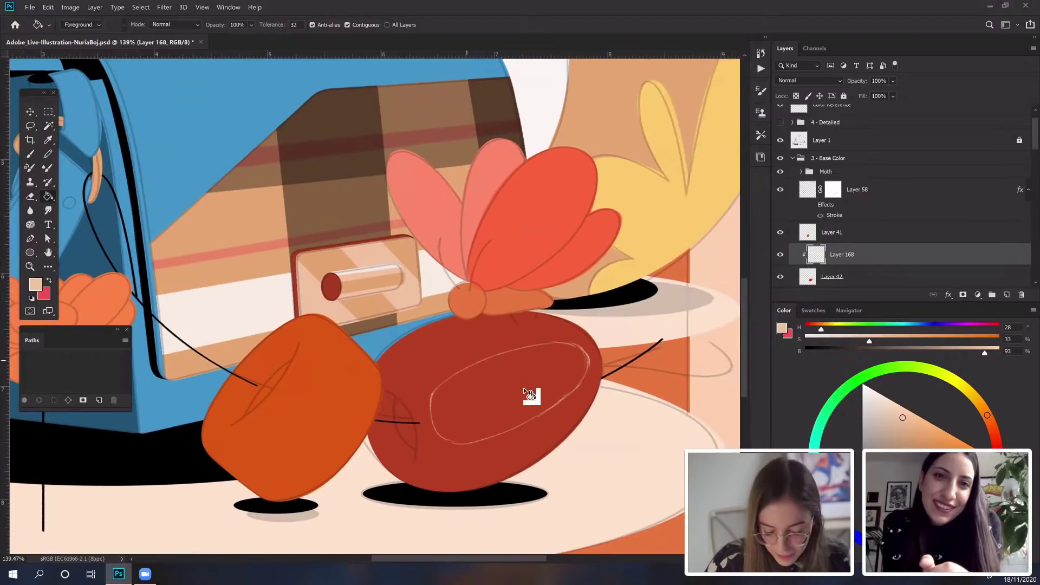
click(586, 354)
key(ctrl+z)
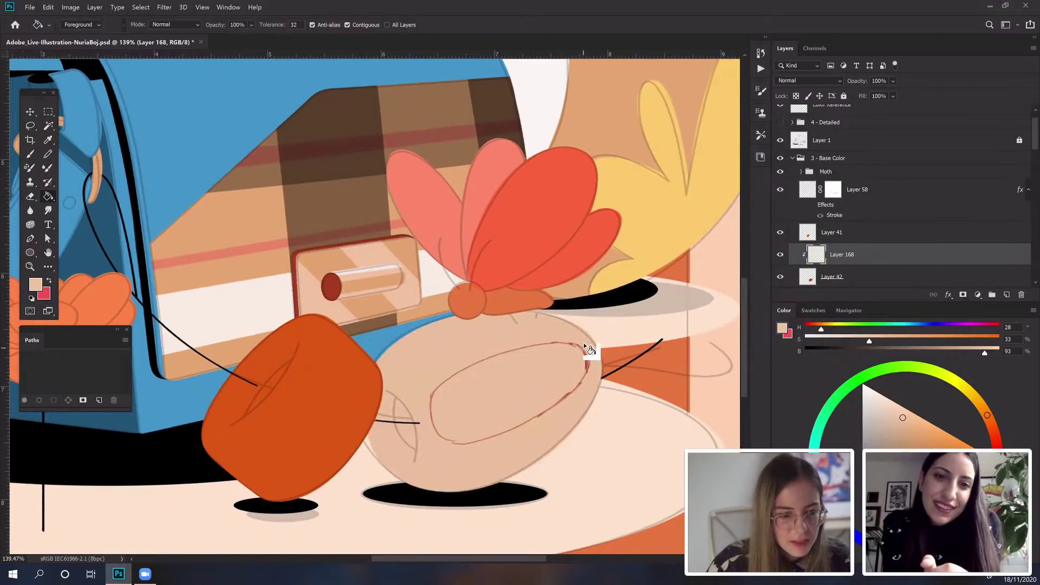
click(780, 255)
click(780, 254)
Step: Close the gaps in the oval highlight's outline with the Brush, and fill its Magic Wand-selected interior with beige
click(30, 155)
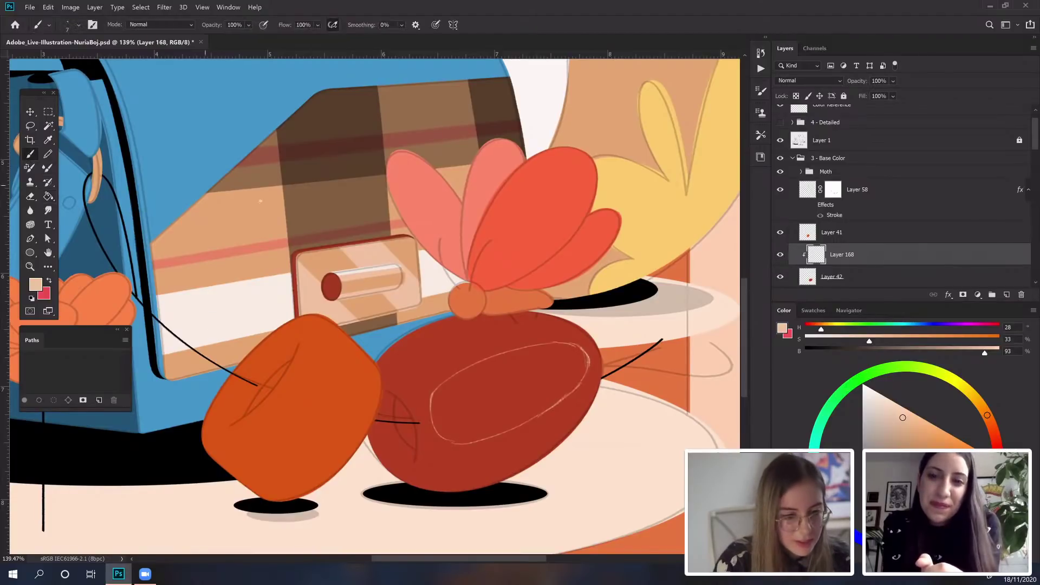
scroll(466, 279, right, 1)
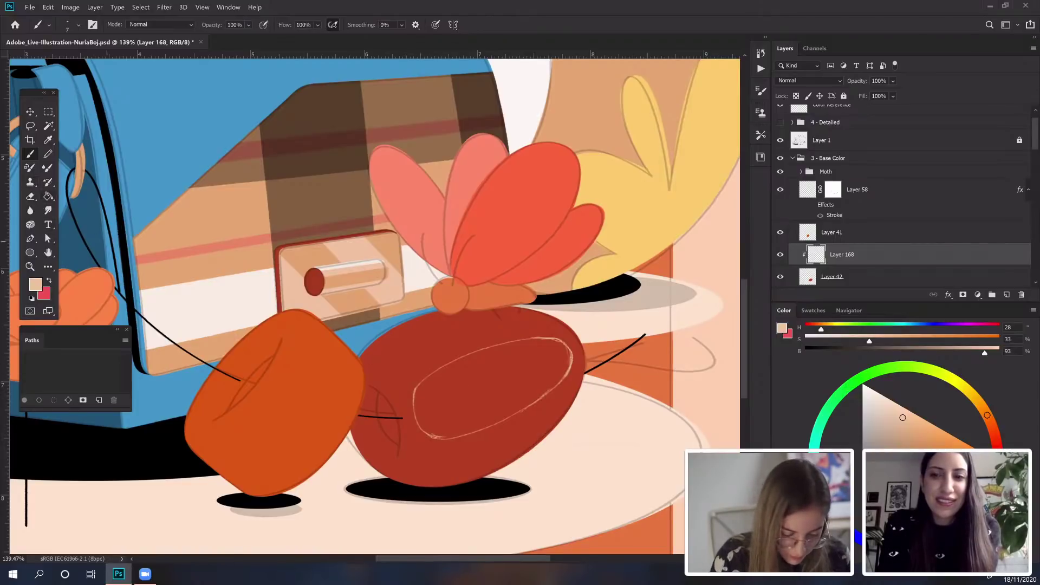
key(w)
click(503, 391)
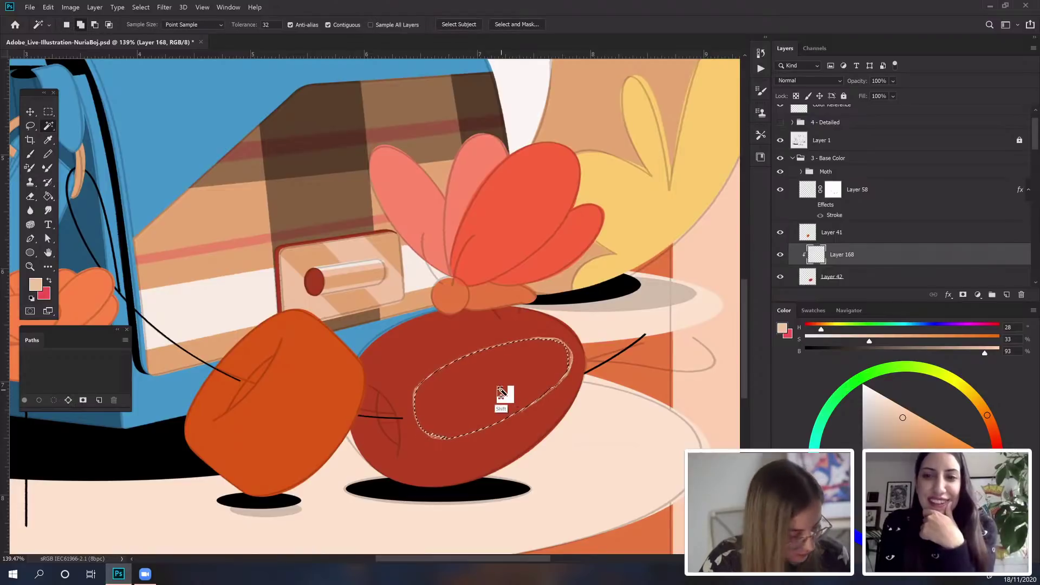
key(alt+BackSpace)
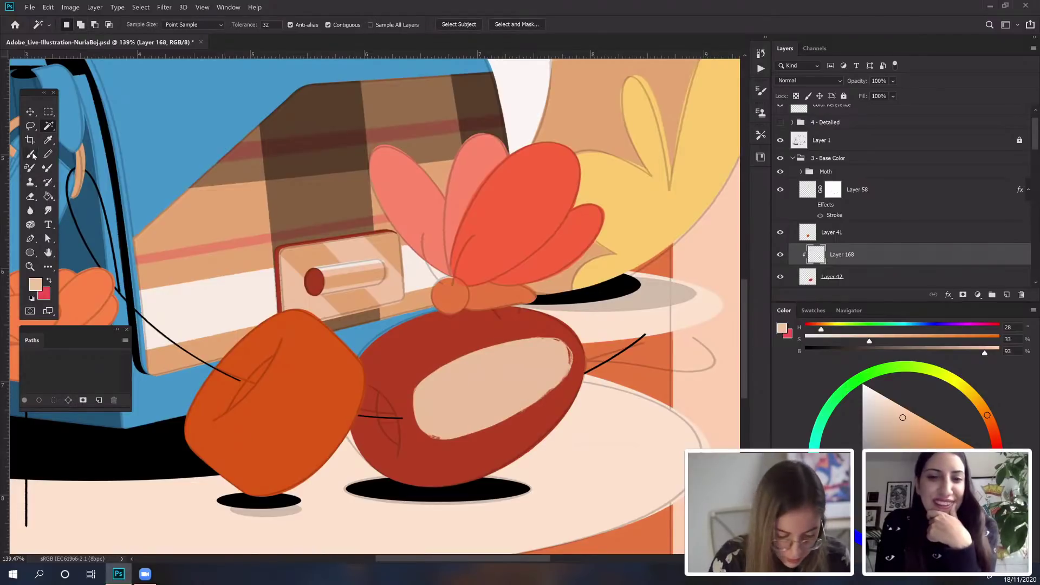
Step: Paint over the unfilled specks along the large highlight's edge with the beige Brush
click(31, 155)
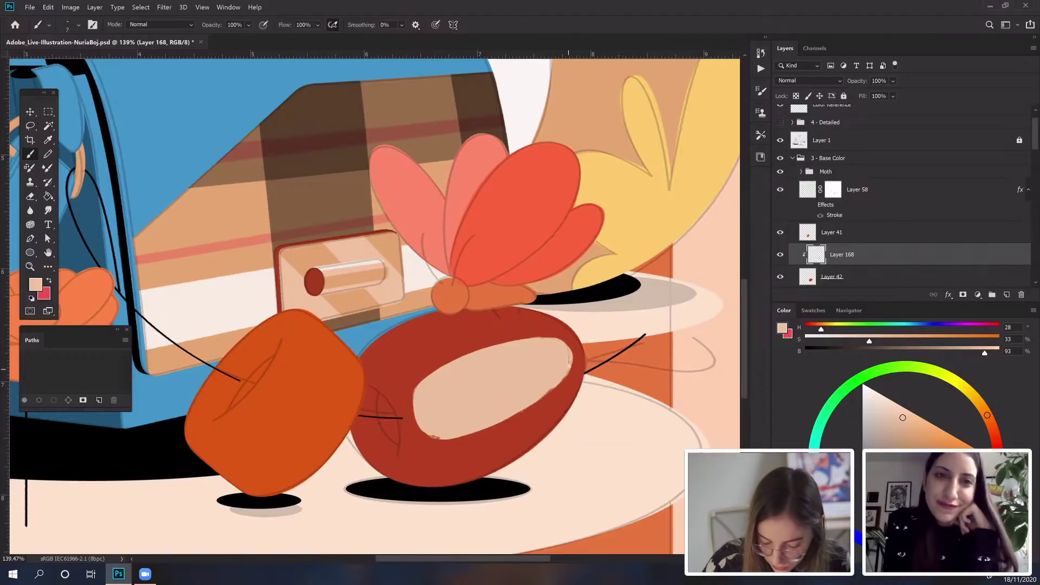
drag(569, 361, 649, 346)
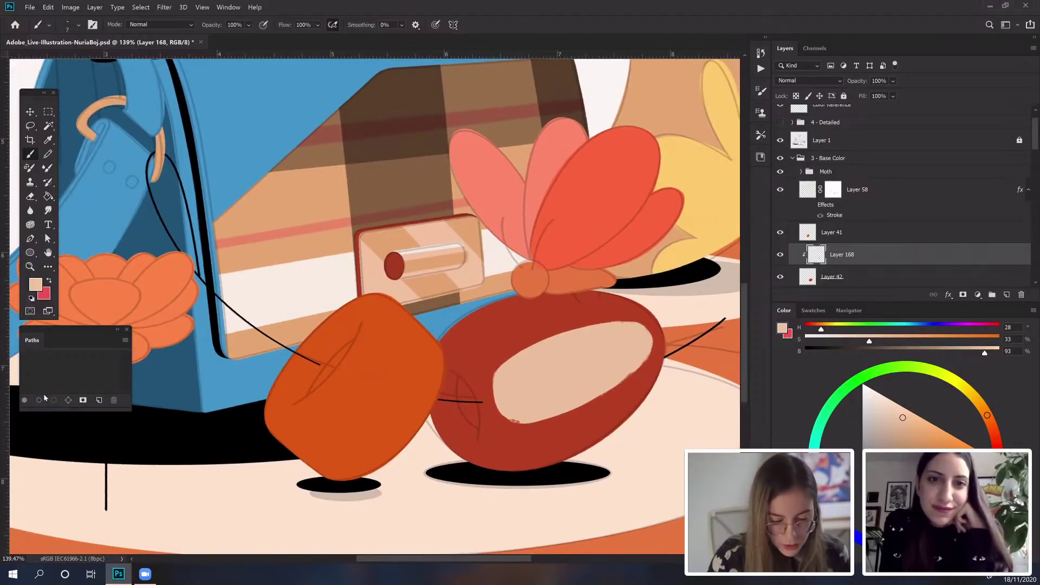
drag(520, 262, 474, 275)
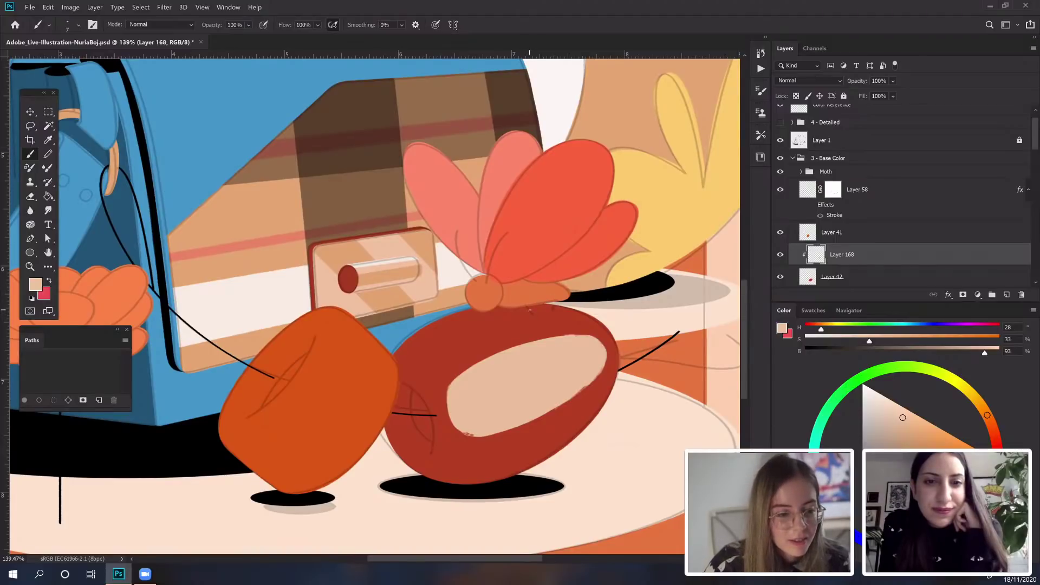
Step: Draw a small oval outline near the dark red bead's upper-left edge, and fill its Magic Wand-selected interior with beige
drag(495, 319, 541, 289)
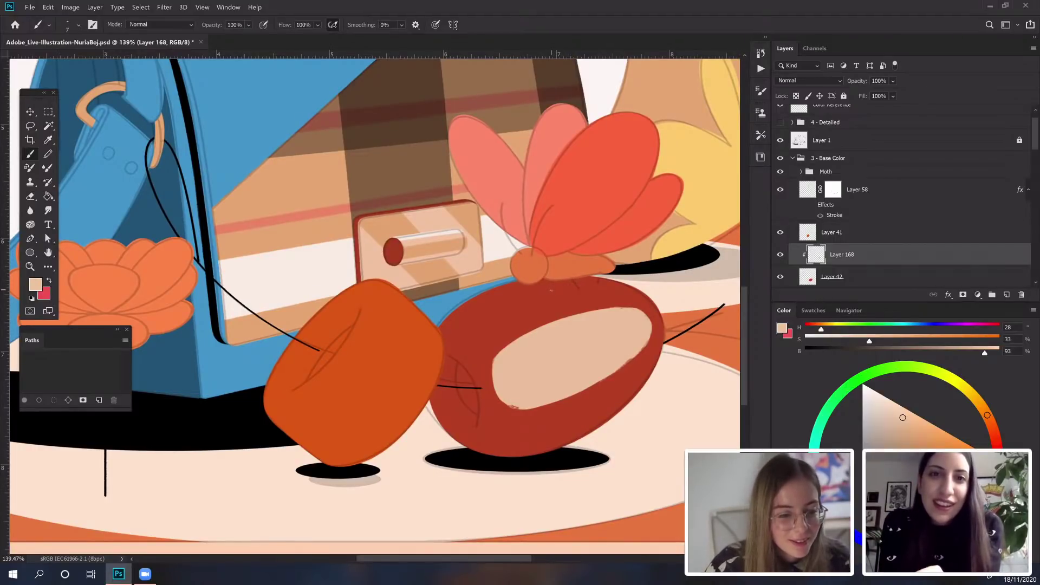
drag(552, 289, 567, 261)
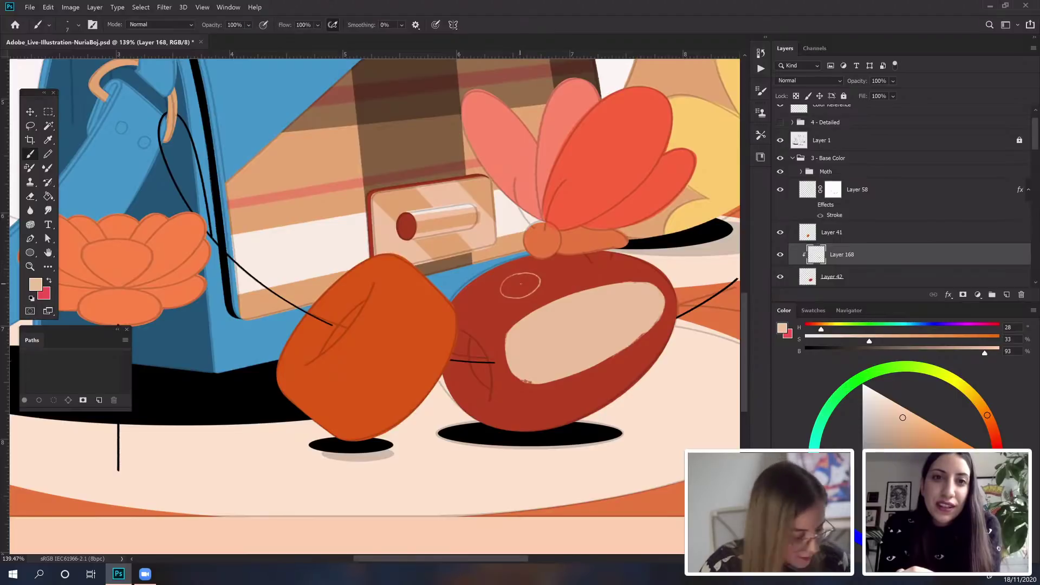
key(w)
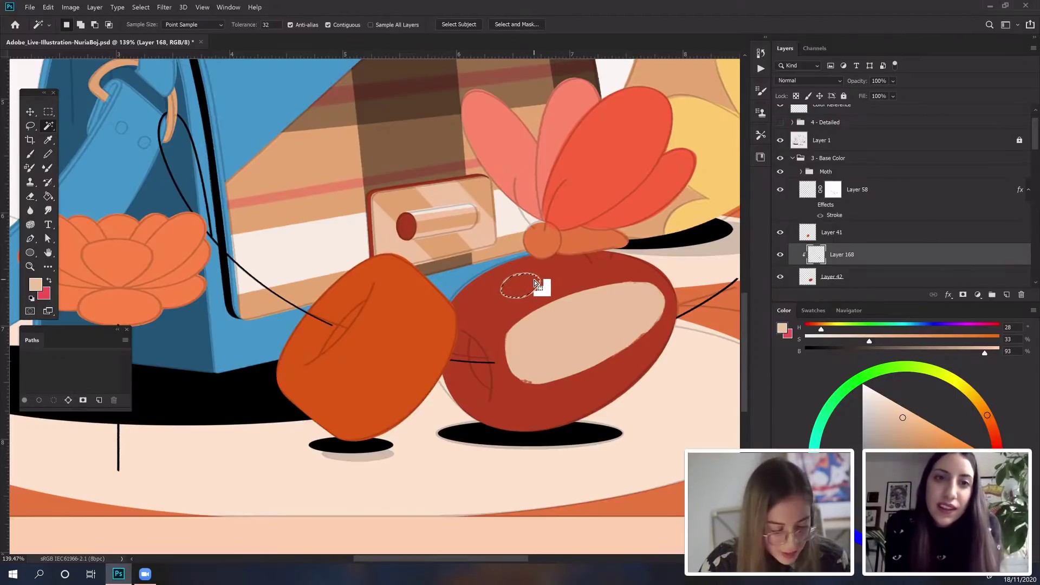
key(alt+BackSpace)
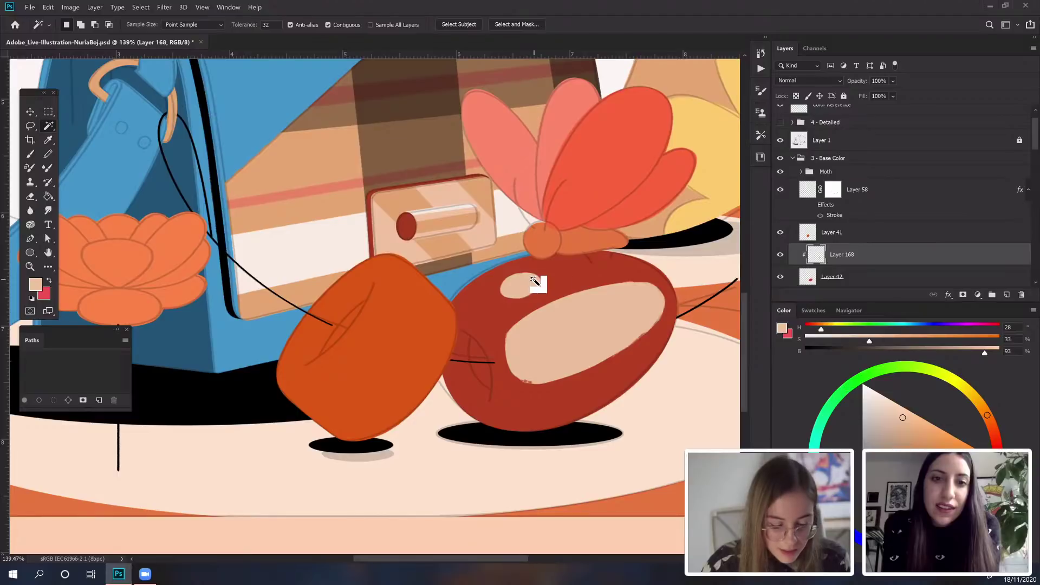
Step: Inspect the dark red bead's small highlight up close, and review the bag and beads at several zoom levels
key(z)
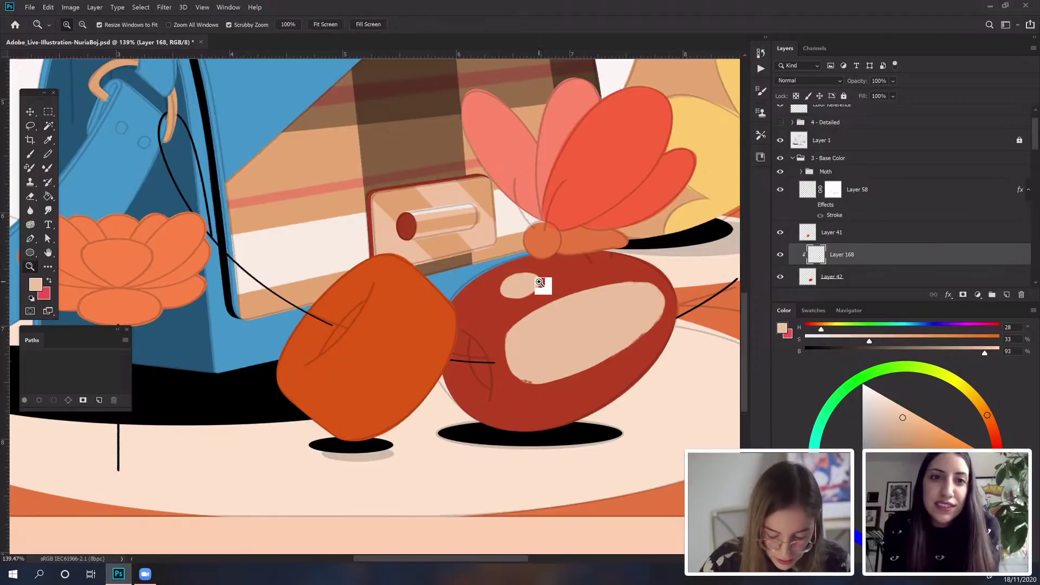
drag(539, 282, 424, 265)
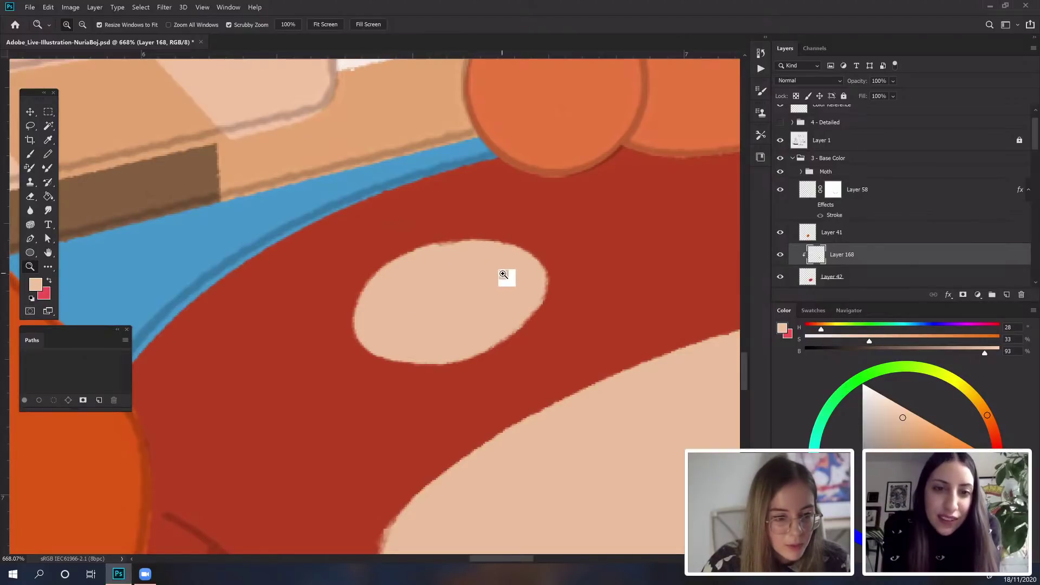
drag(499, 262, 430, 283)
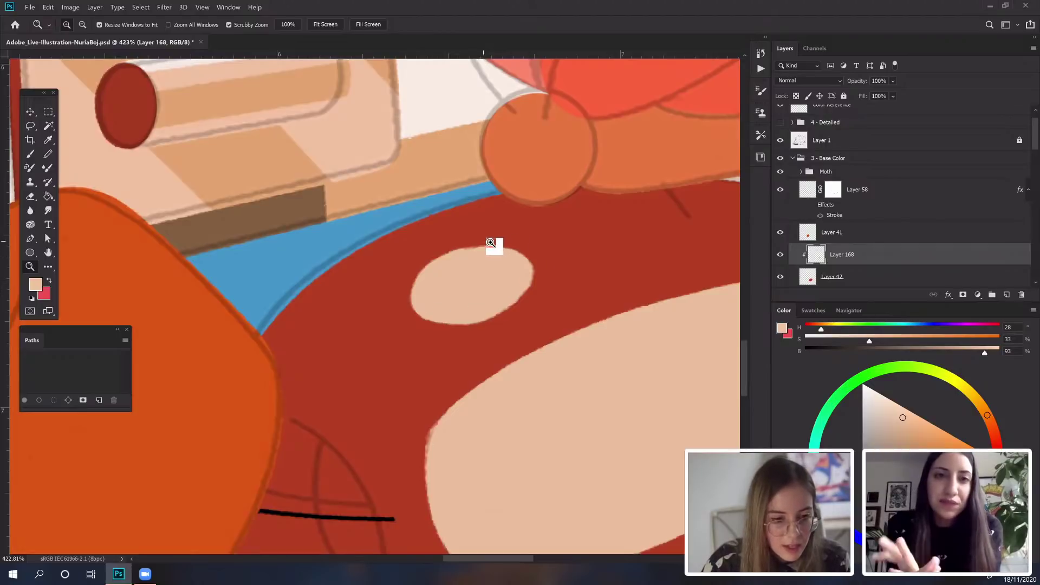
scroll(401, 350, down, 5)
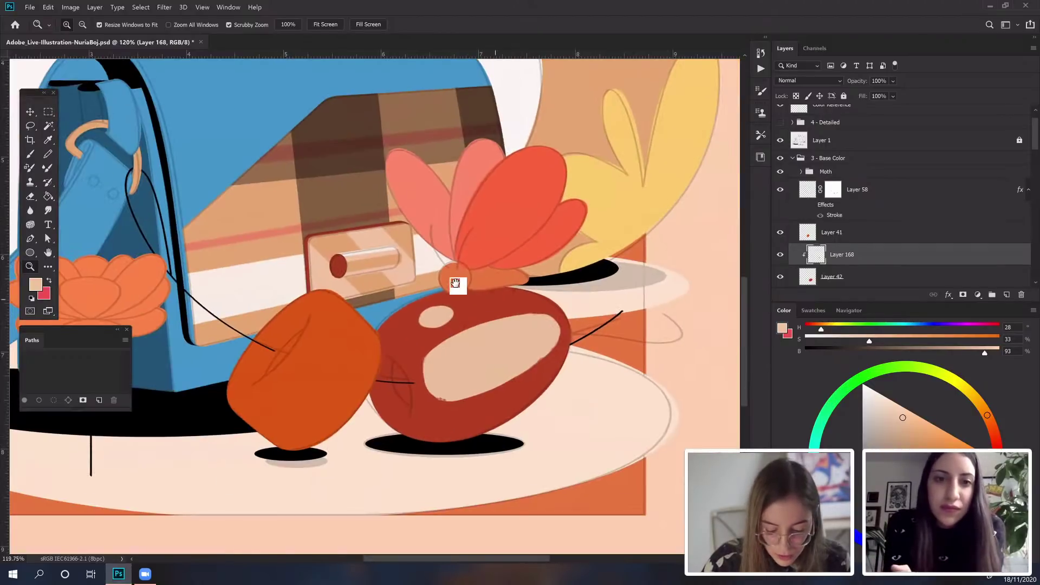
scroll(455, 283, up, 3)
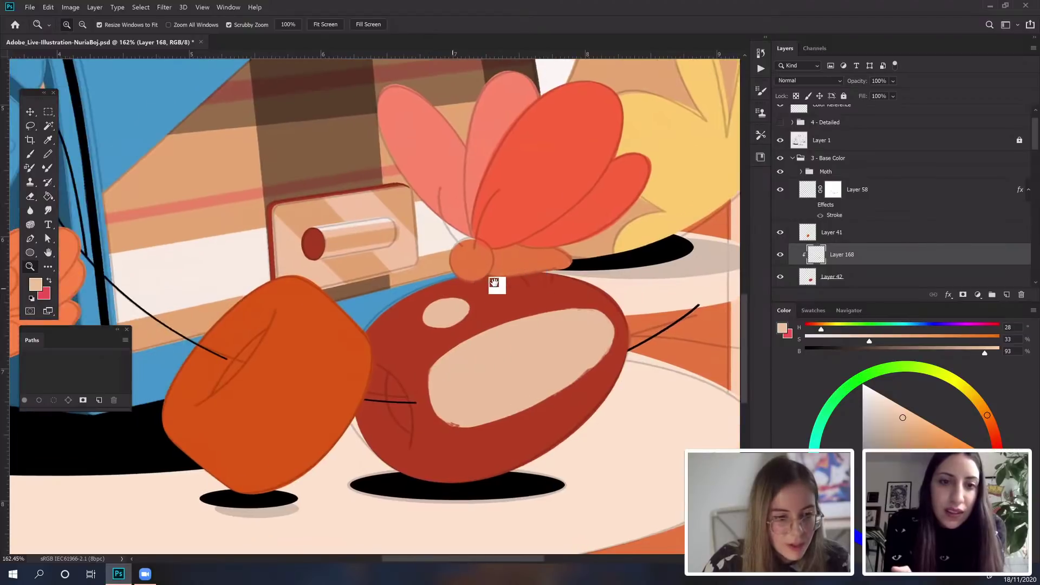
drag(494, 282, 501, 282)
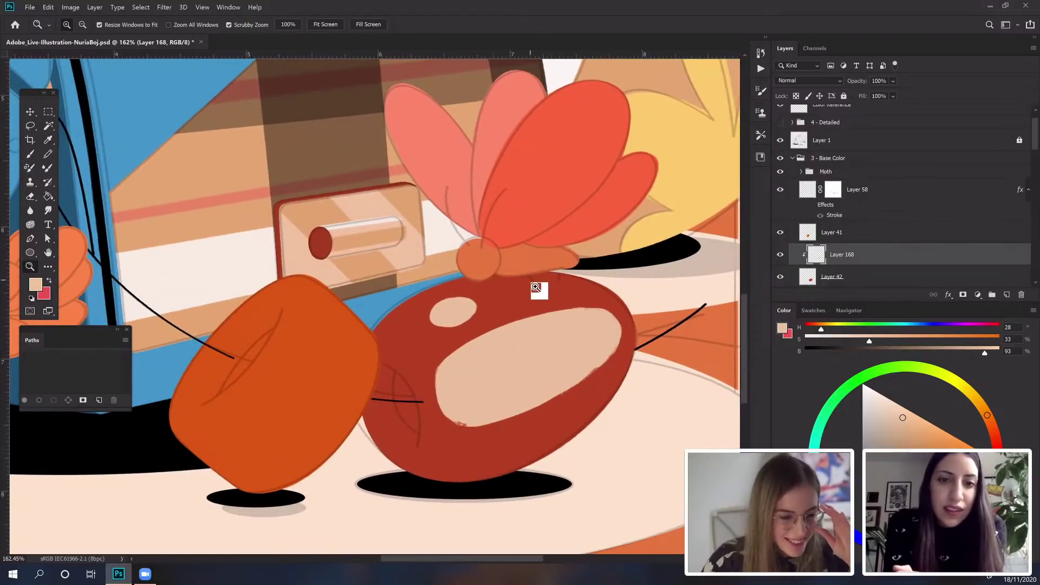
scroll(517, 317, up, 1)
scroll(566, 336, down, 4)
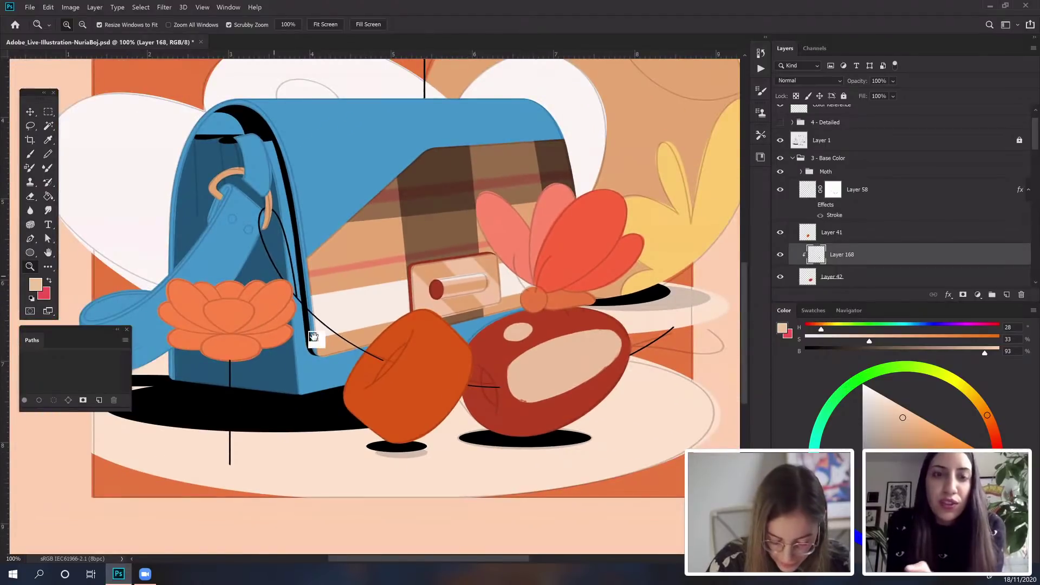
drag(309, 332, 358, 427)
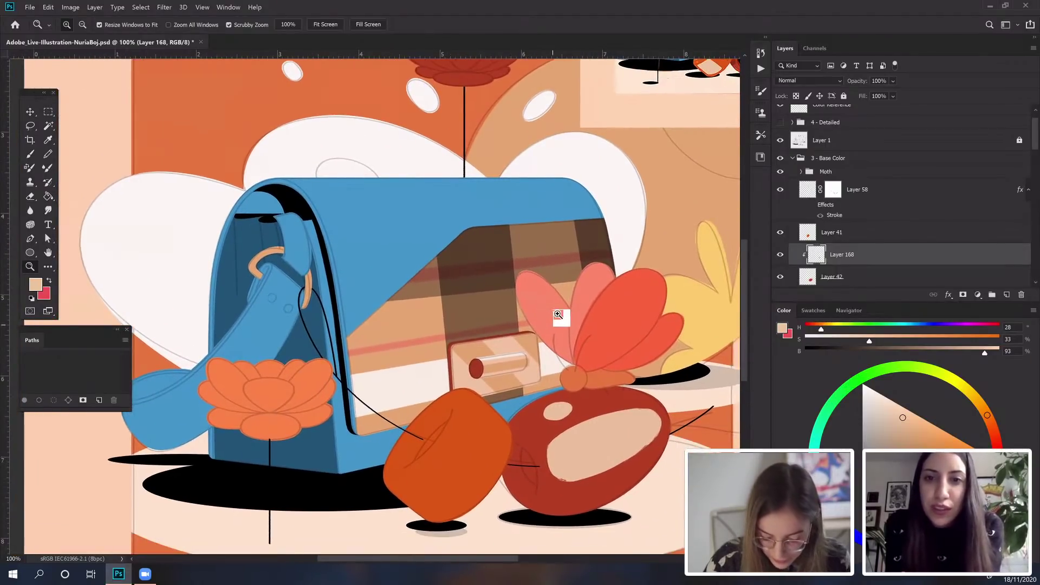
scroll(476, 433, up, 4)
scroll(488, 427, down, 1)
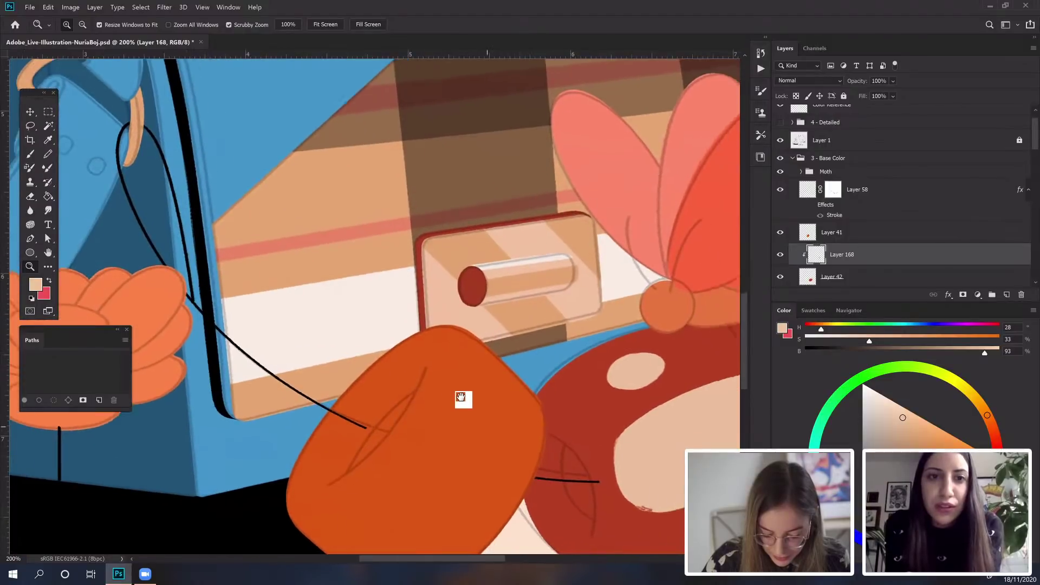
scroll(469, 406, down, 3)
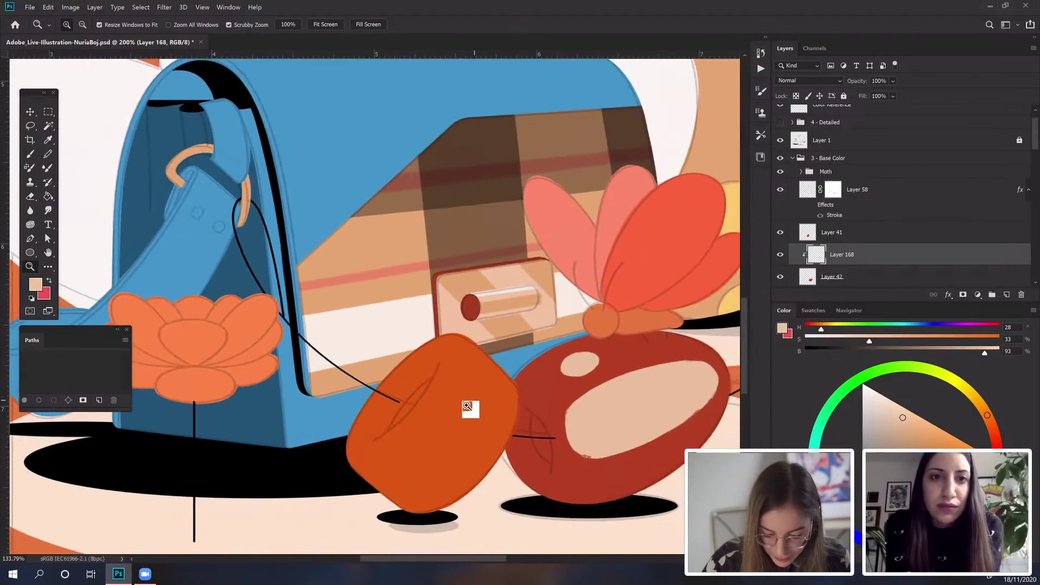
drag(474, 398, 433, 401)
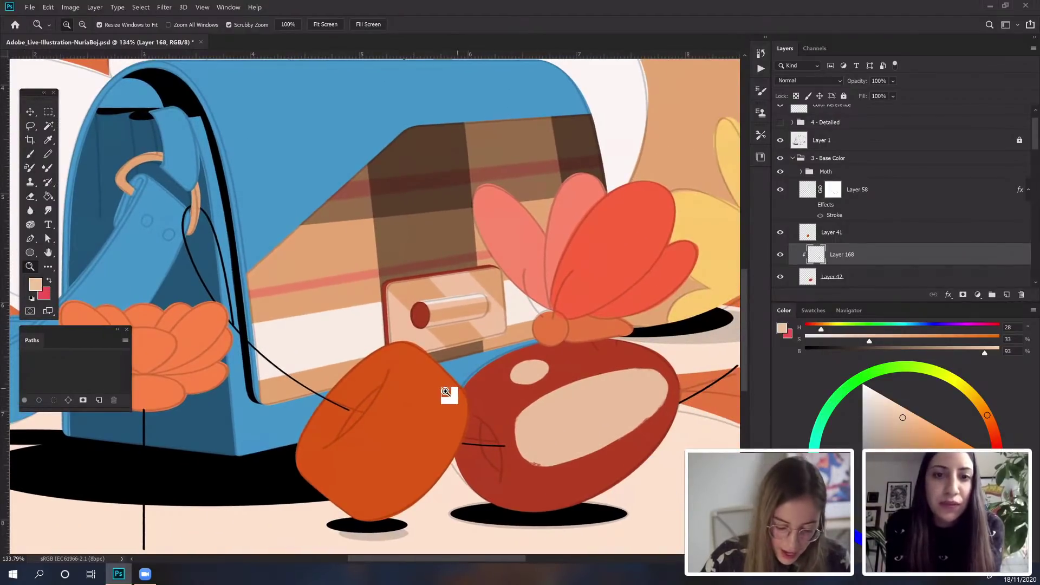
scroll(448, 395, down, 3)
drag(591, 245, 564, 296)
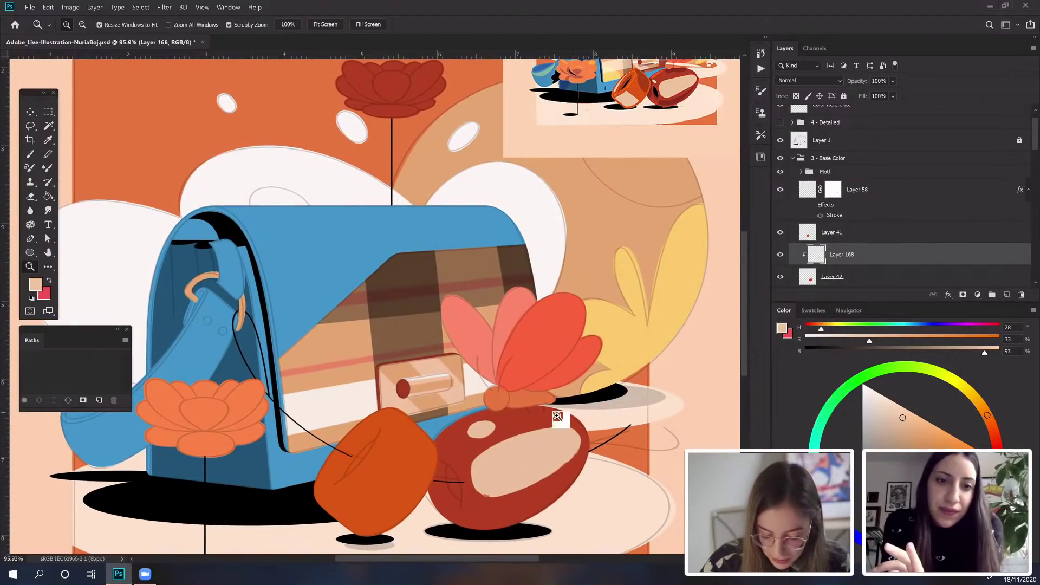
Step: Select the blue bag flap's layer and add a new layer above it as a clipping mask
click(30, 112)
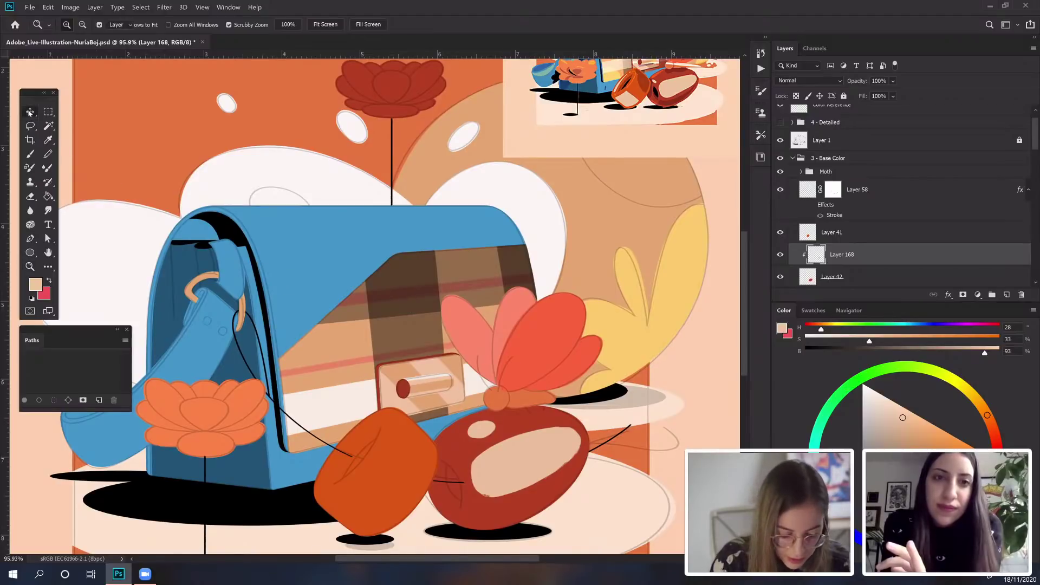
click(345, 245)
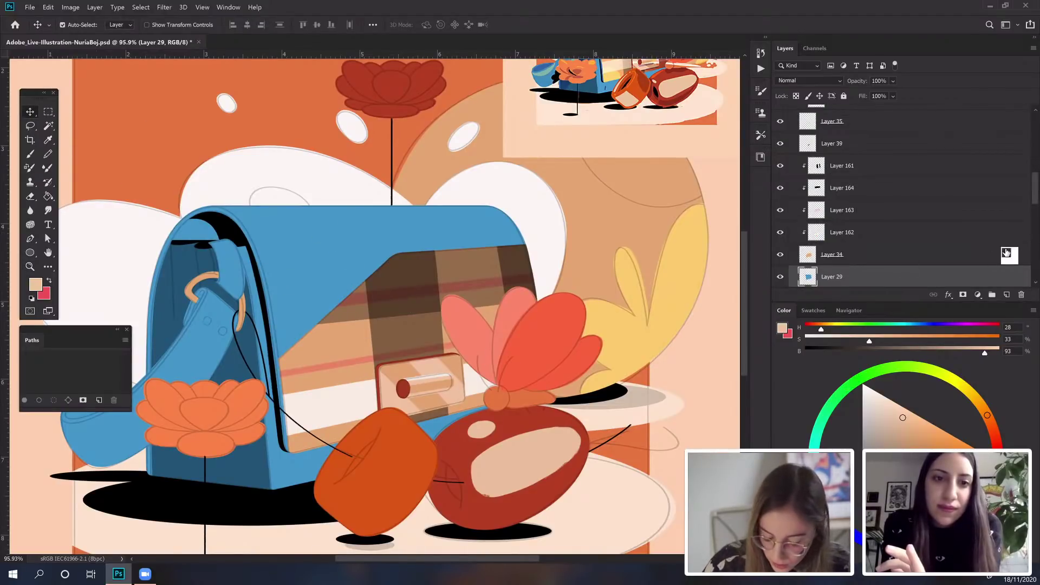
click(1006, 294)
right_click(974, 281)
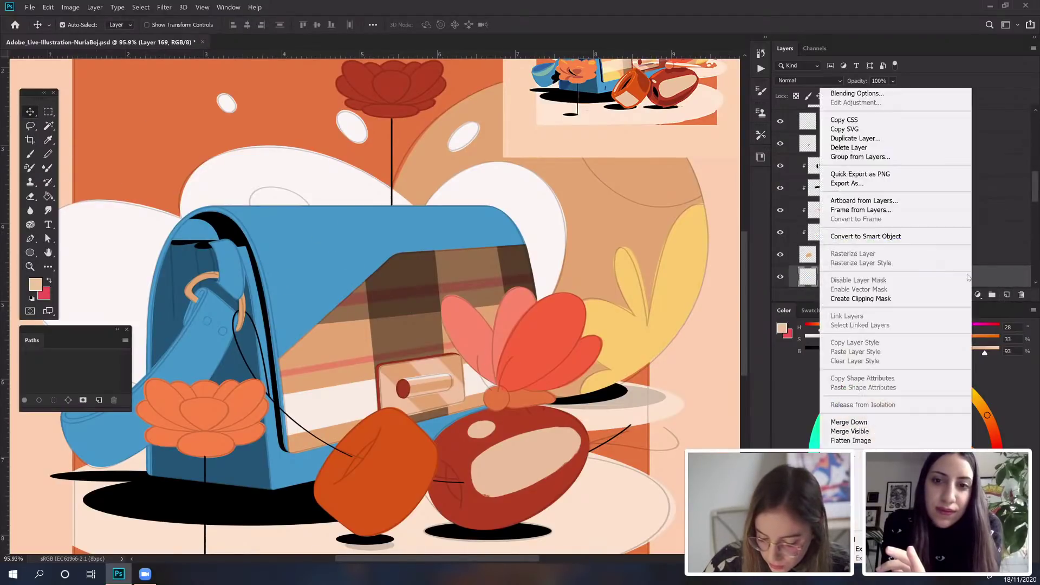
click(870, 295)
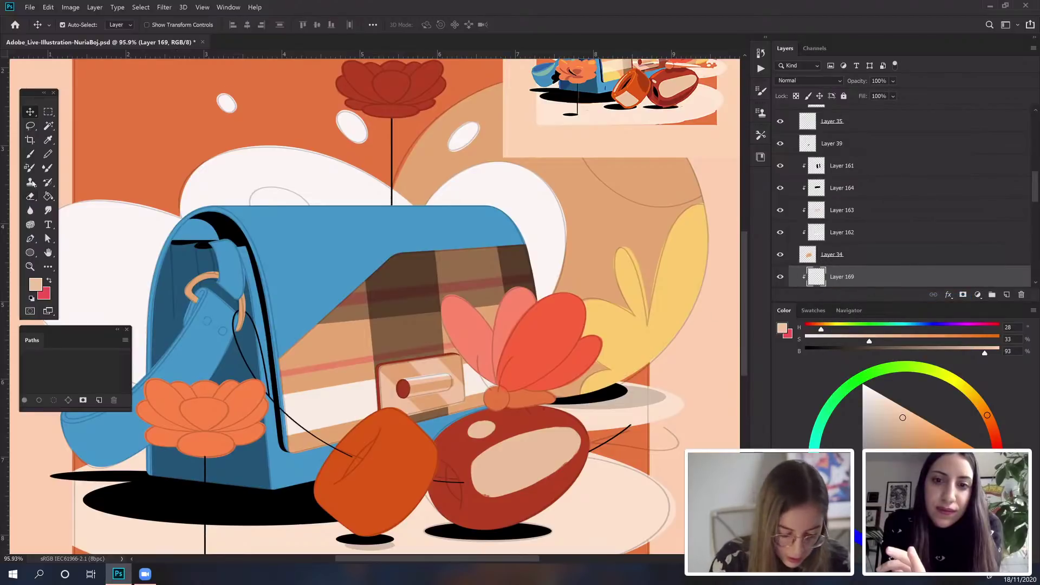
Step: Set the Brush's foreground colour to light yellow with hue 55, saturation 55% and brightness 95%
click(30, 155)
click(36, 285)
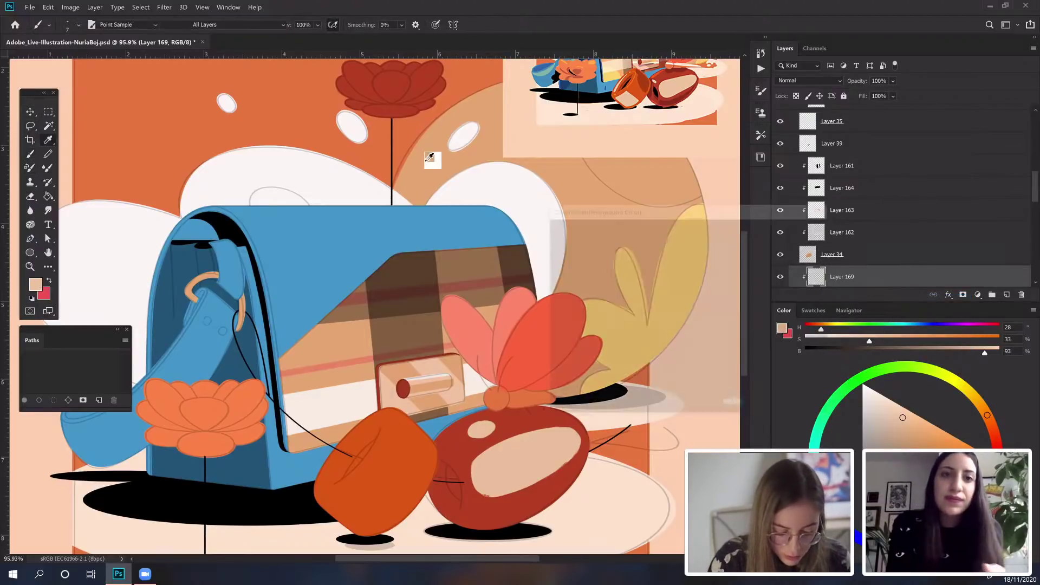
click(702, 350)
mouse_move(627, 245)
mouse_down()
mouse_move(660, 273)
mouse_move(627, 239)
mouse_up()
click(776, 229)
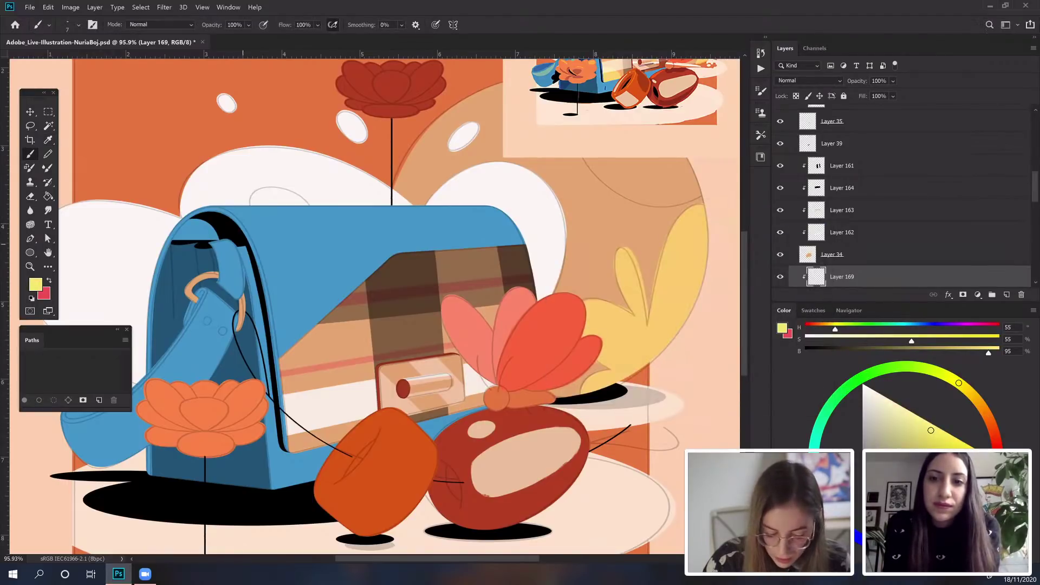
Step: Draw a closed Pen path with two scalloped curves around the highlight area on the flap's upper-right edge
key(p)
click(335, 205)
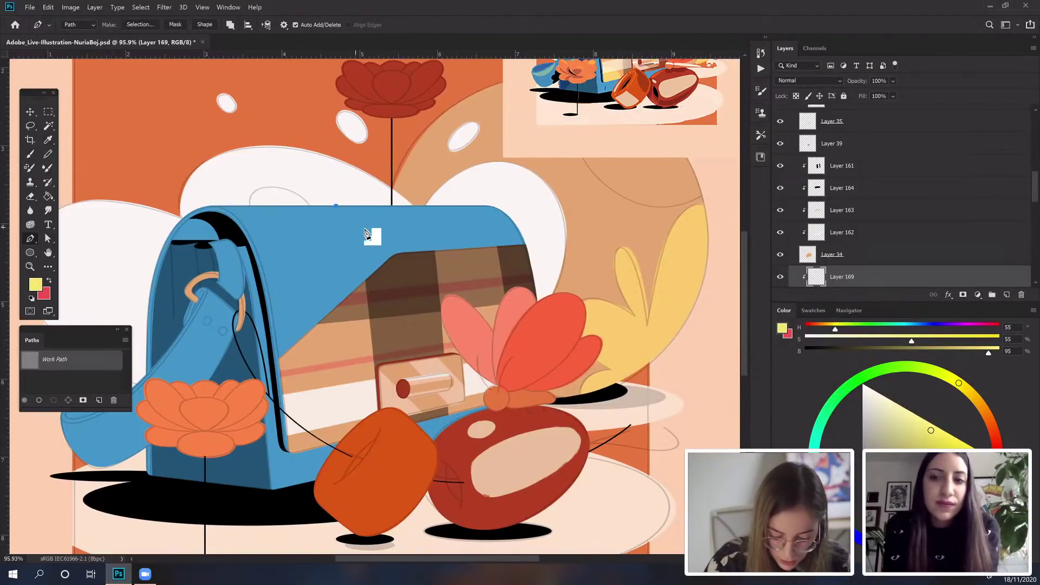
drag(432, 225, 471, 218)
scroll(458, 281, up, 3)
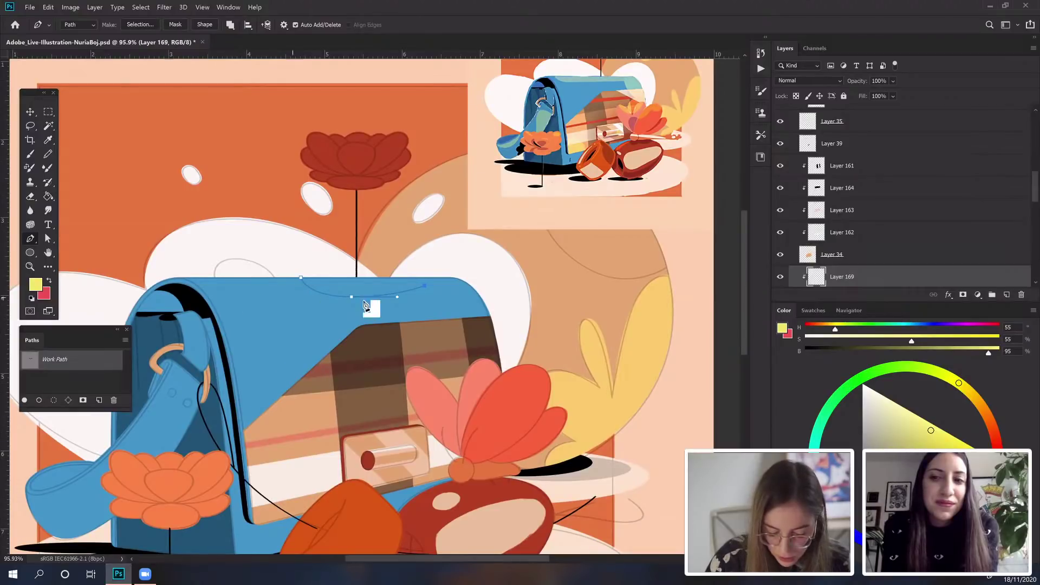
drag(274, 309, 353, 290)
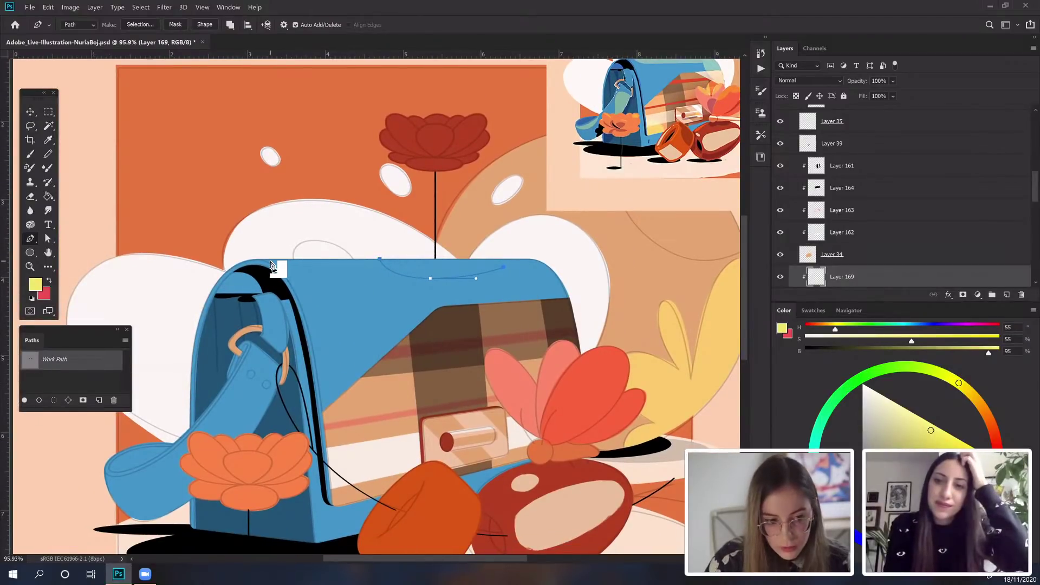
click(503, 267)
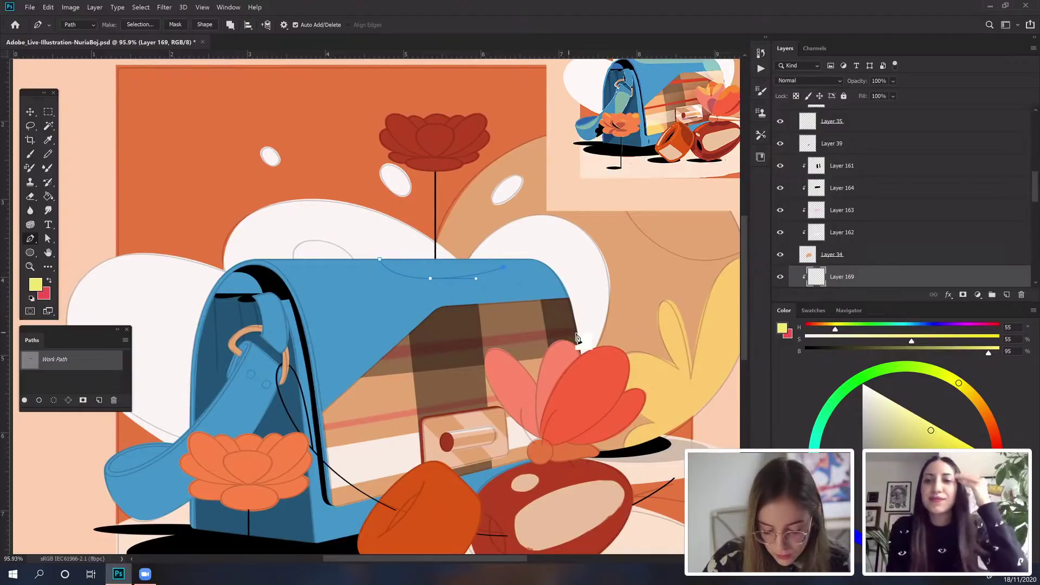
drag(586, 336, 674, 321)
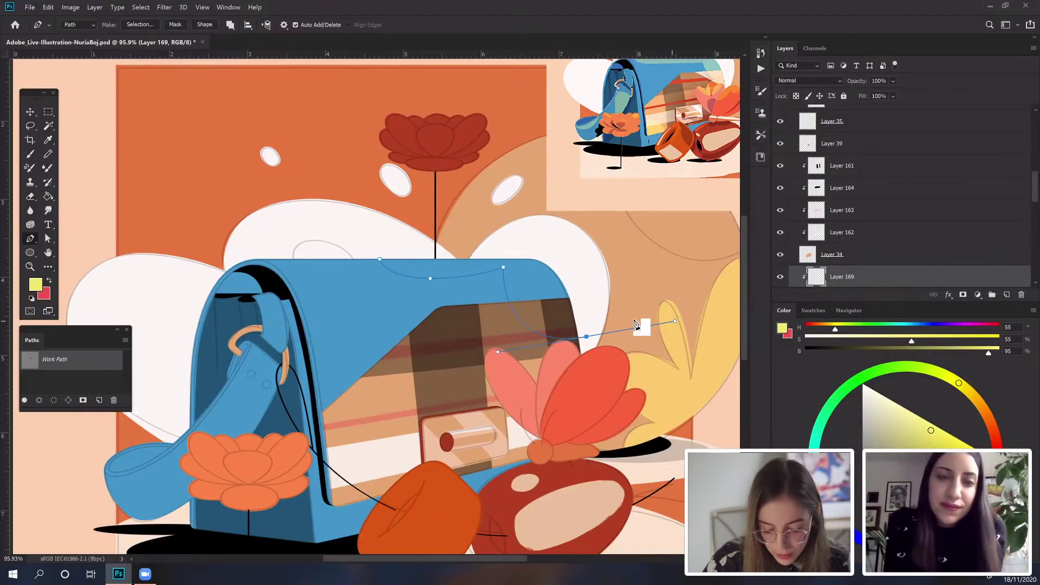
click(555, 248)
click(379, 259)
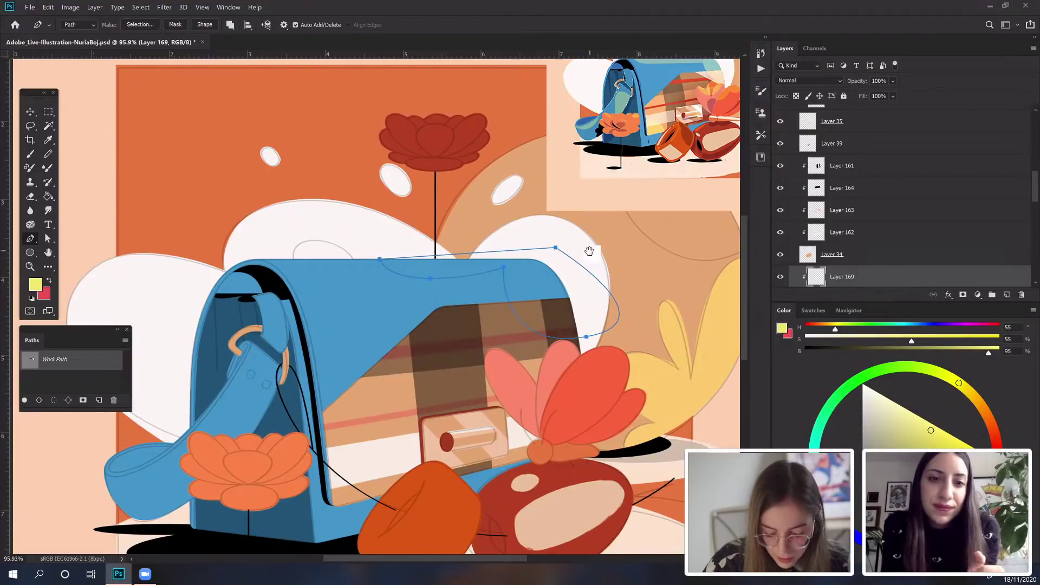
Step: Fill the highlight path on the bag flap with the light yellow and delete the work path
drag(596, 279, 555, 274)
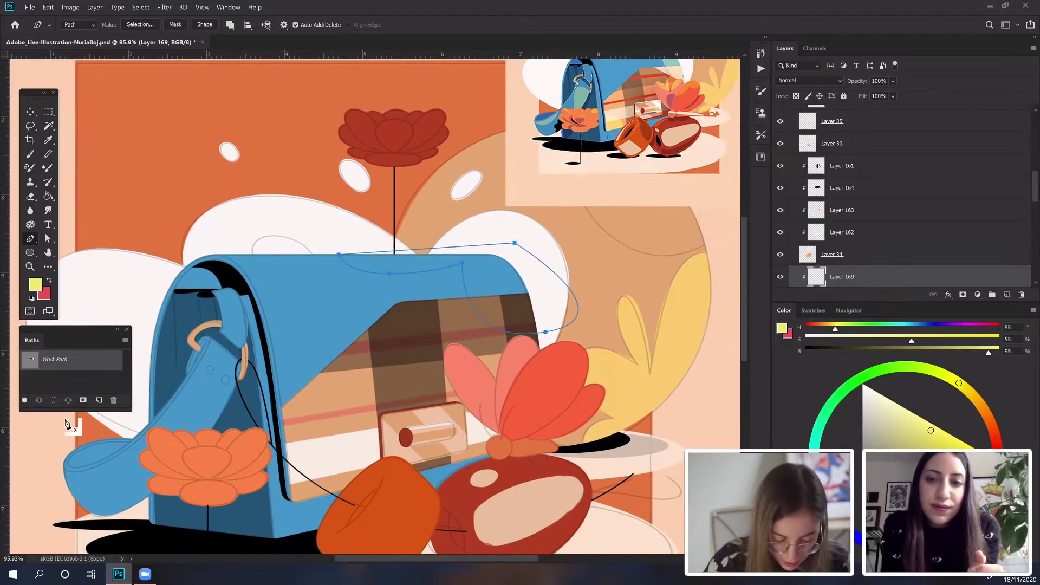
click(24, 400)
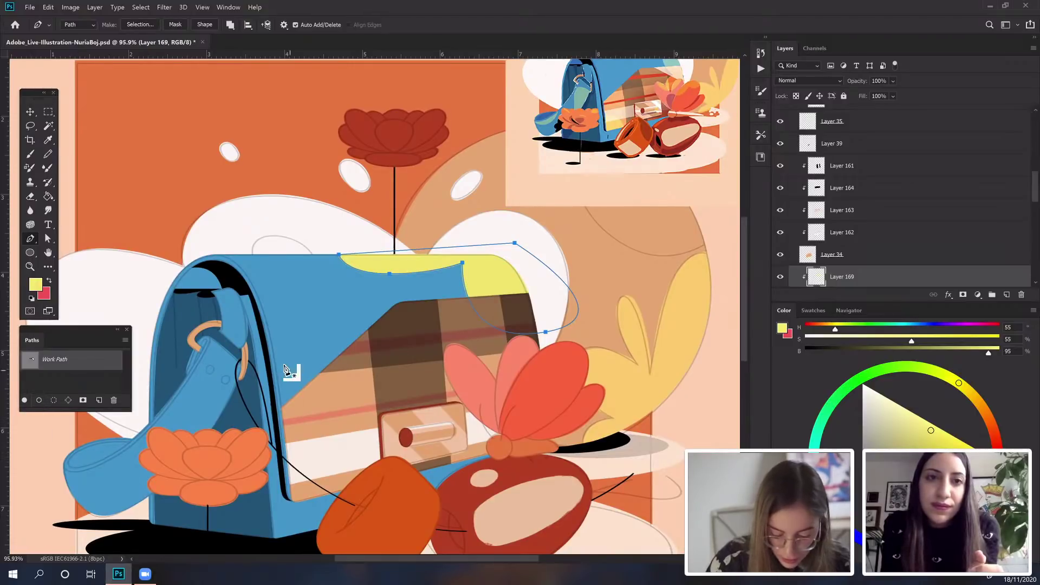
click(113, 402)
click(509, 216)
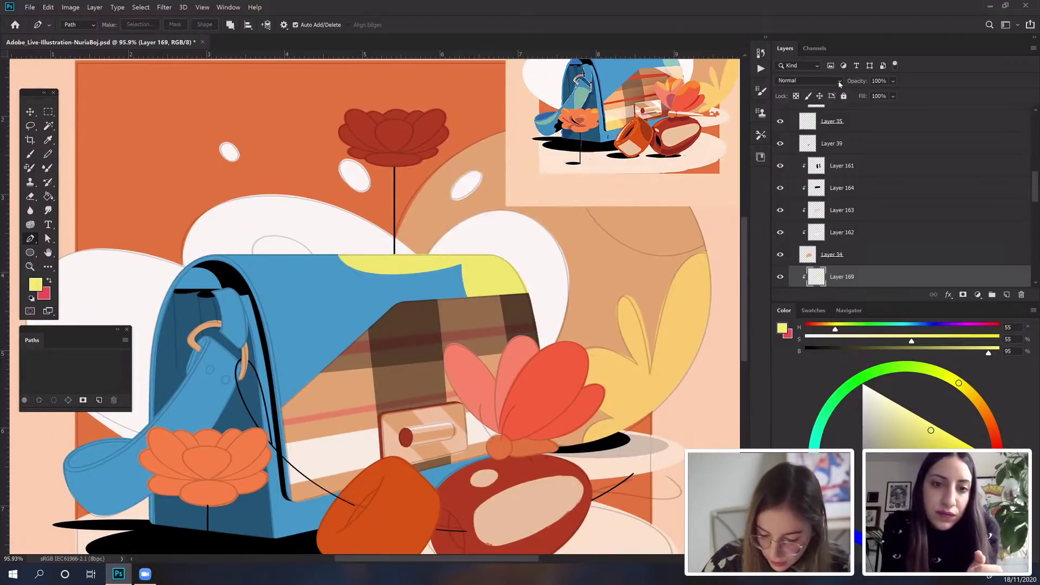
Step: Set the flap highlight layer's blend mode to Overlay and its opacity to 80%
click(813, 81)
click(790, 211)
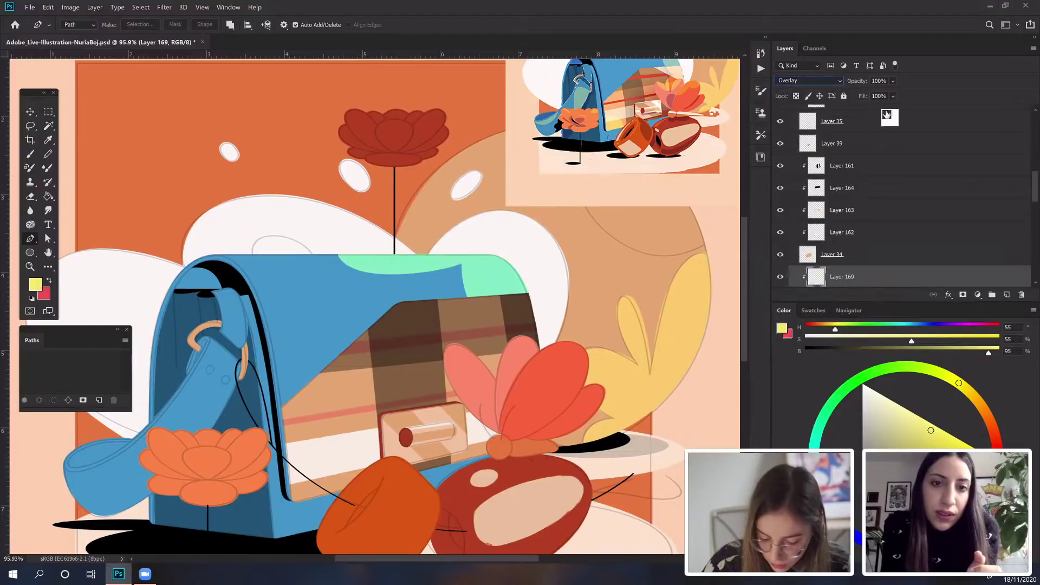
double_click(874, 81)
text(80)
key(Return)
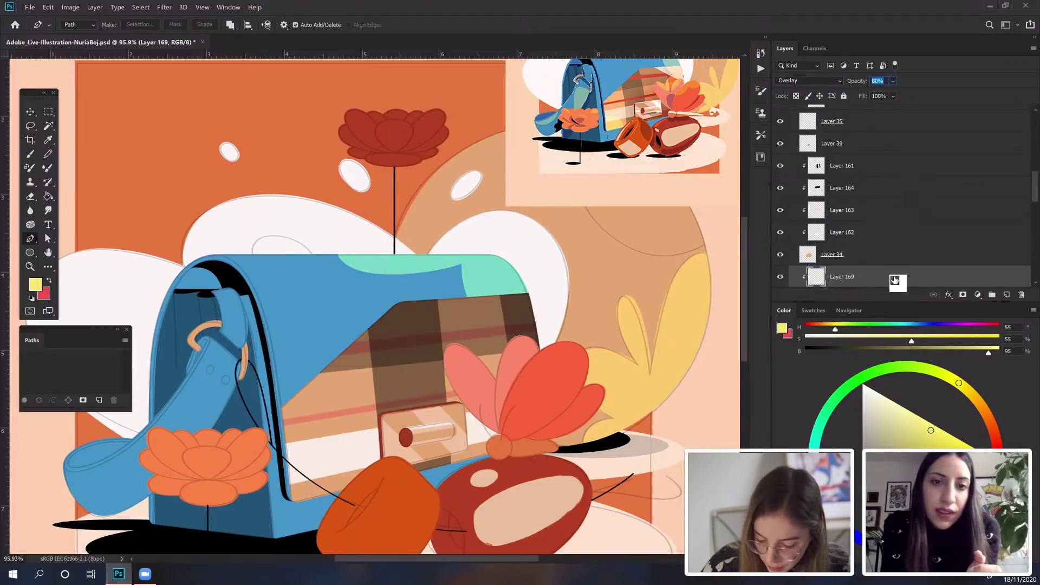
Step: Add a layer mask to the flap highlight layer from a selection of the blue flap's shape (Layer 29)
scroll(1035, 194, down, 3)
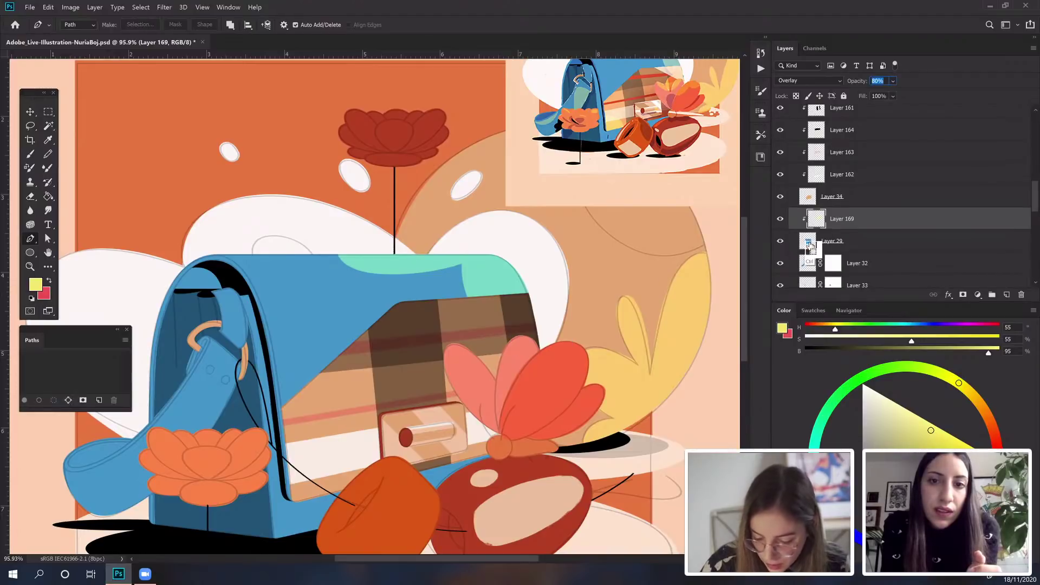
ctrl+click(810, 244)
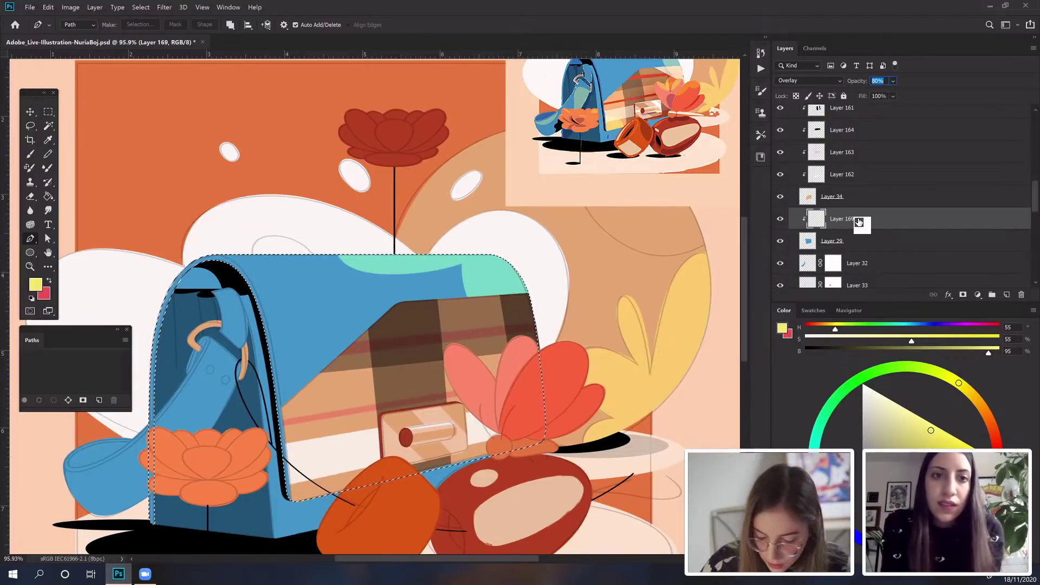
click(963, 296)
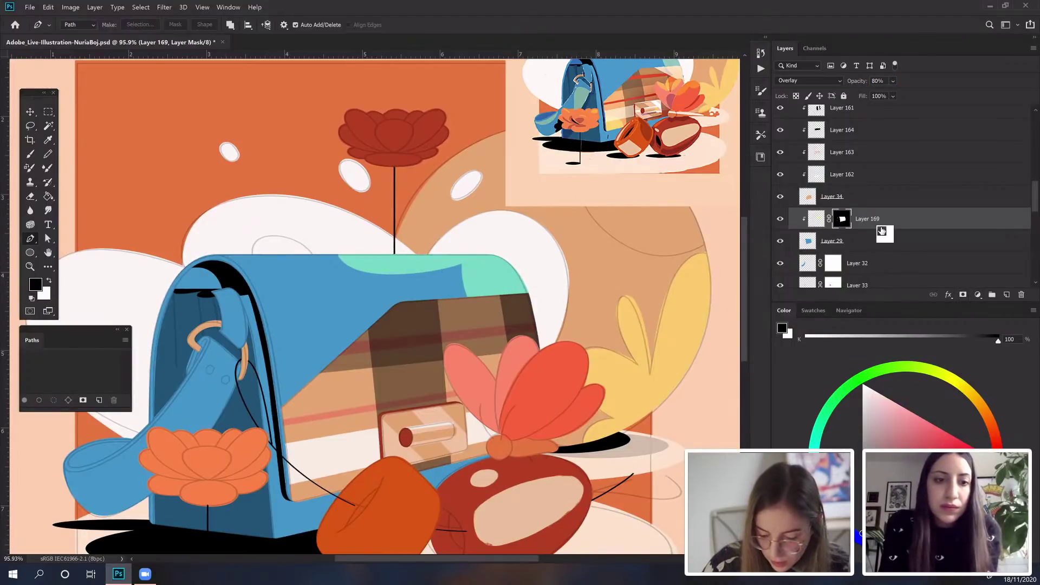
Step: Move the masked flap highlight layer above Layer 161, without clipping, and set its opacity to 69%
drag(884, 230, 859, 82)
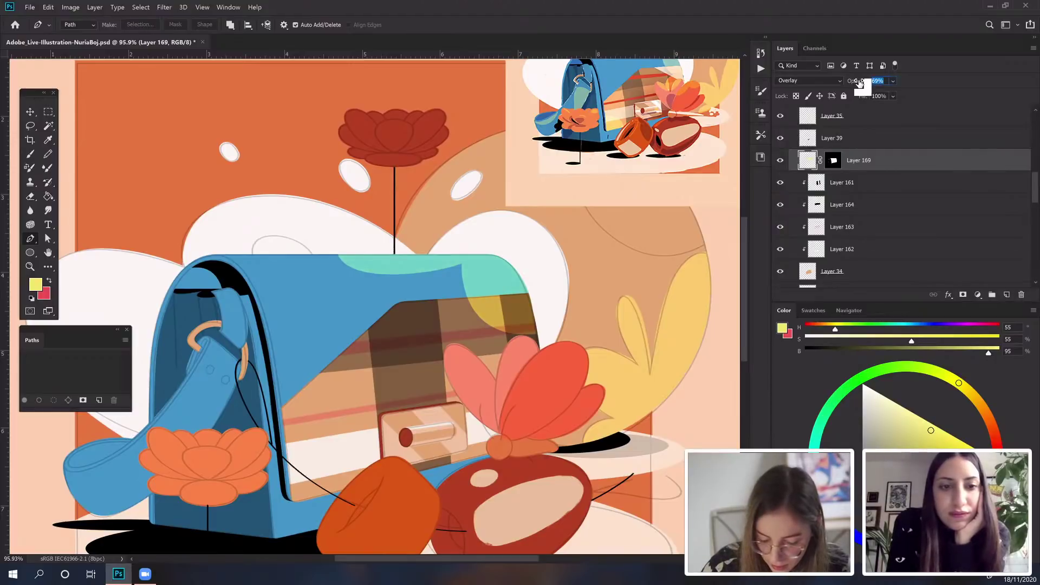
drag(596, 260, 585, 278)
click(31, 155)
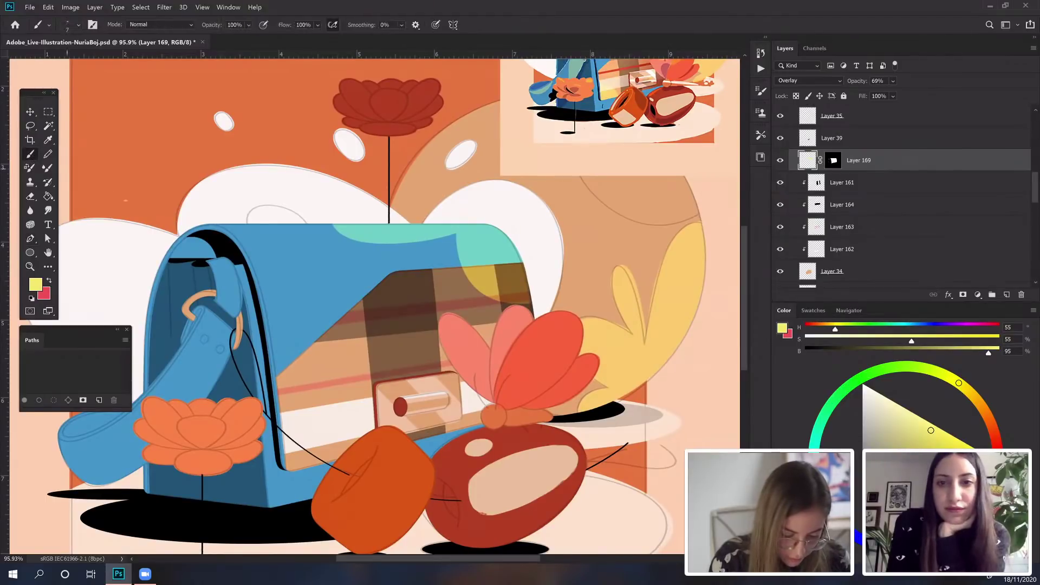
drag(346, 333, 338, 304)
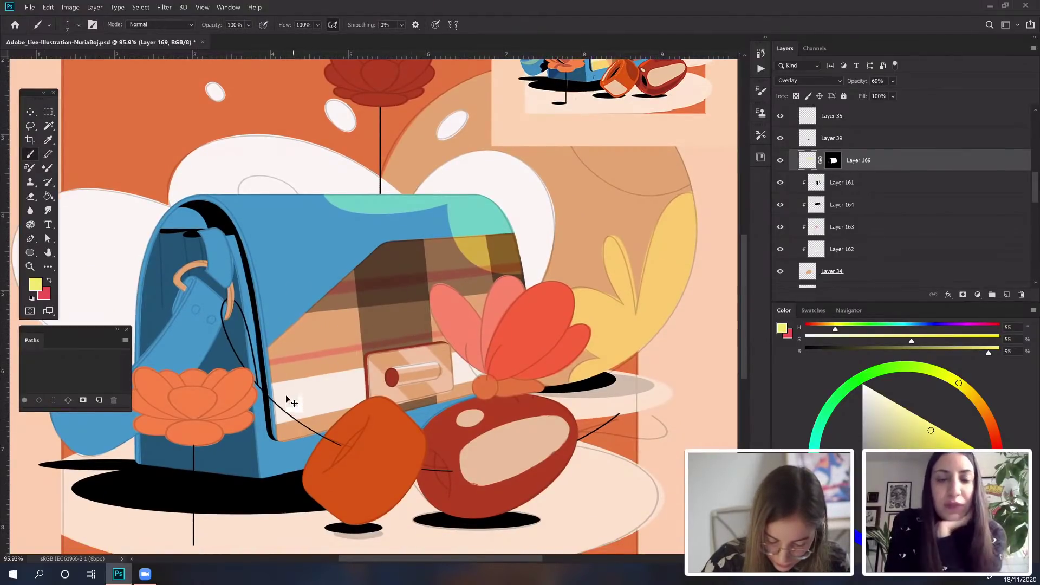
Step: Draw a closed, rounded Pen path over the flap's lower-left corner
click(31, 238)
click(264, 374)
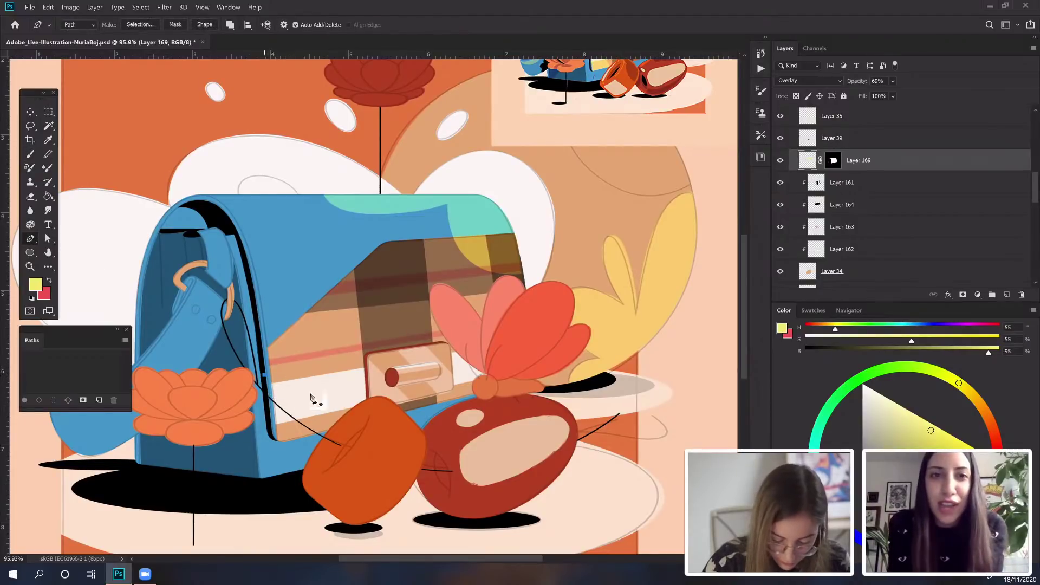
drag(330, 431, 351, 479)
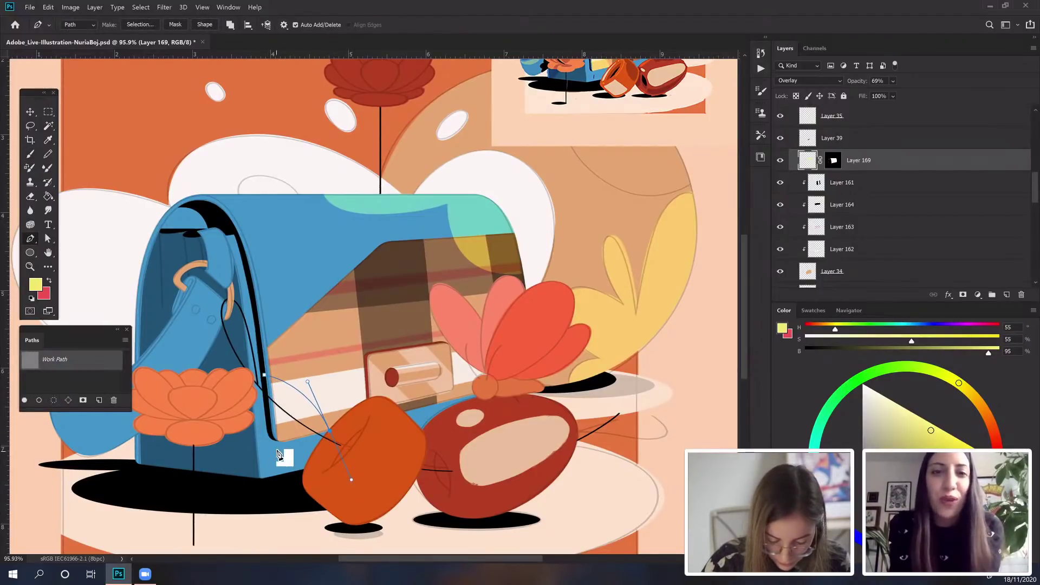
click(264, 378)
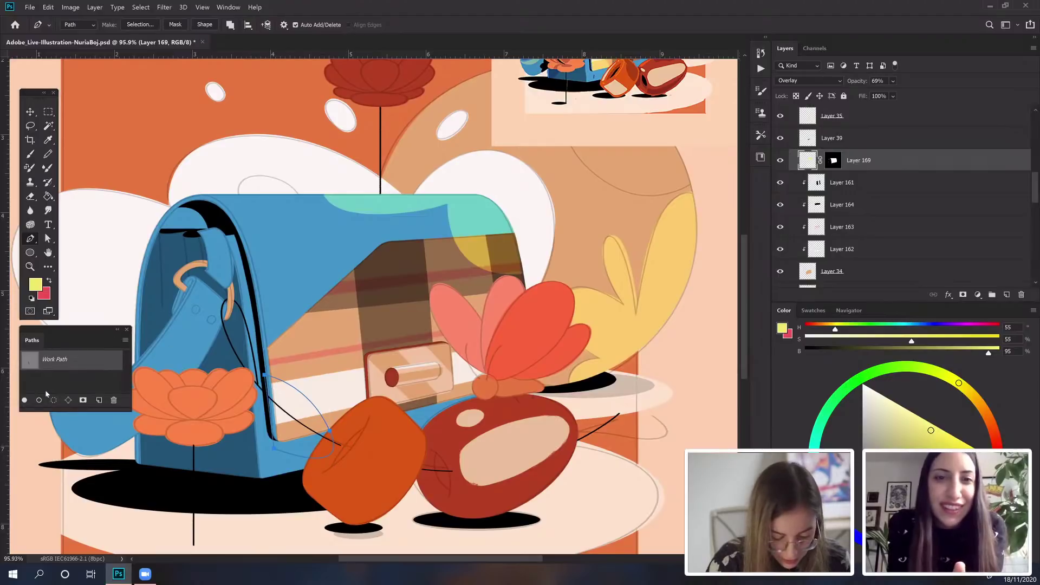
Step: Fill the flap's lower-left highlight path with the light yellow and delete the work path
key(alt+BackSpace)
click(113, 400)
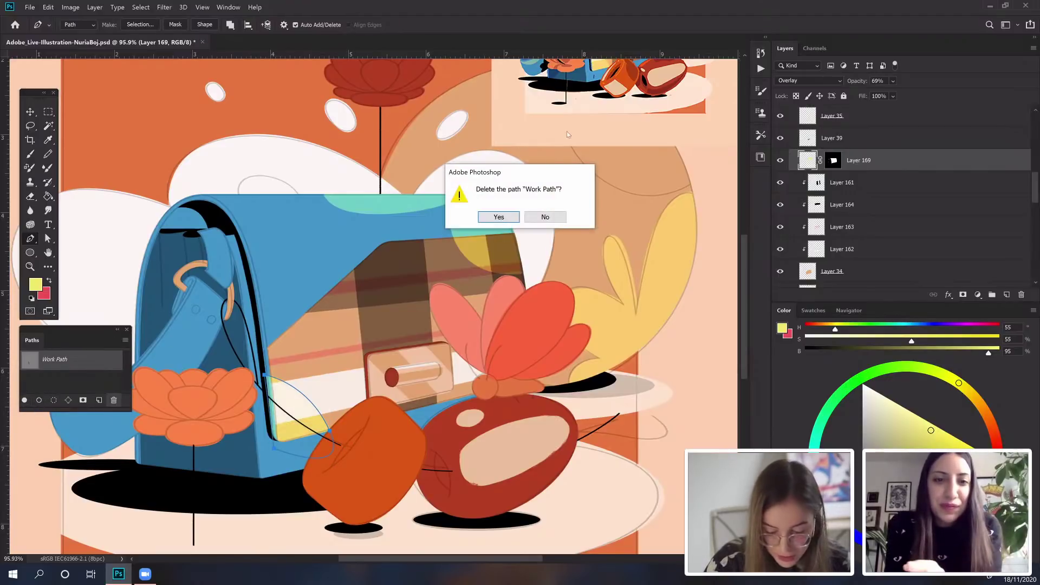
click(499, 217)
Step: Select the bag's dark blue side panel layer (Layer 31) and add a new layer clipped to it
mouse_move(524, 203)
mouse_down()
mouse_move(497, 241)
mouse_move(518, 218)
mouse_up()
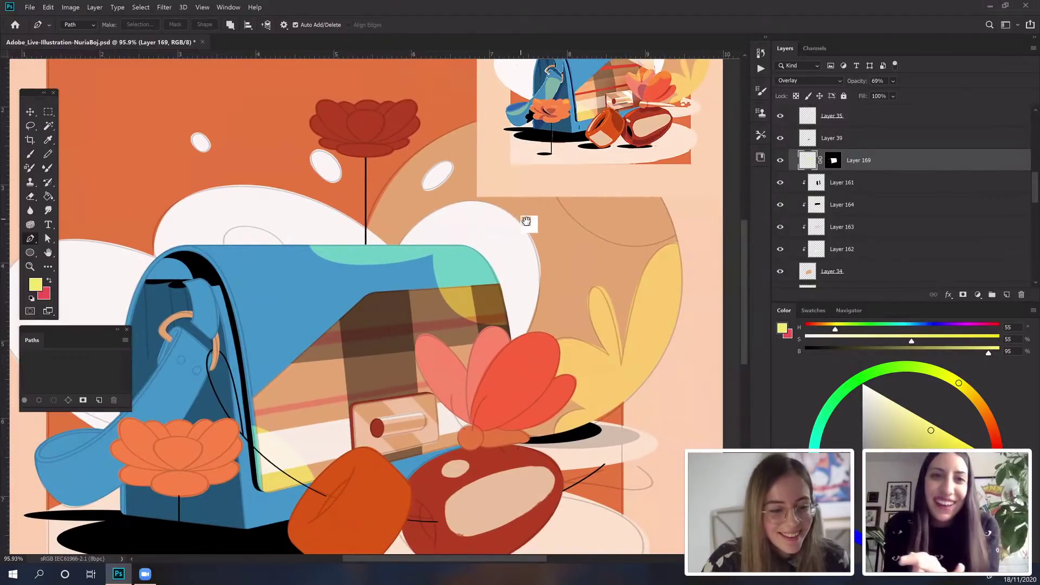
drag(474, 274, 480, 253)
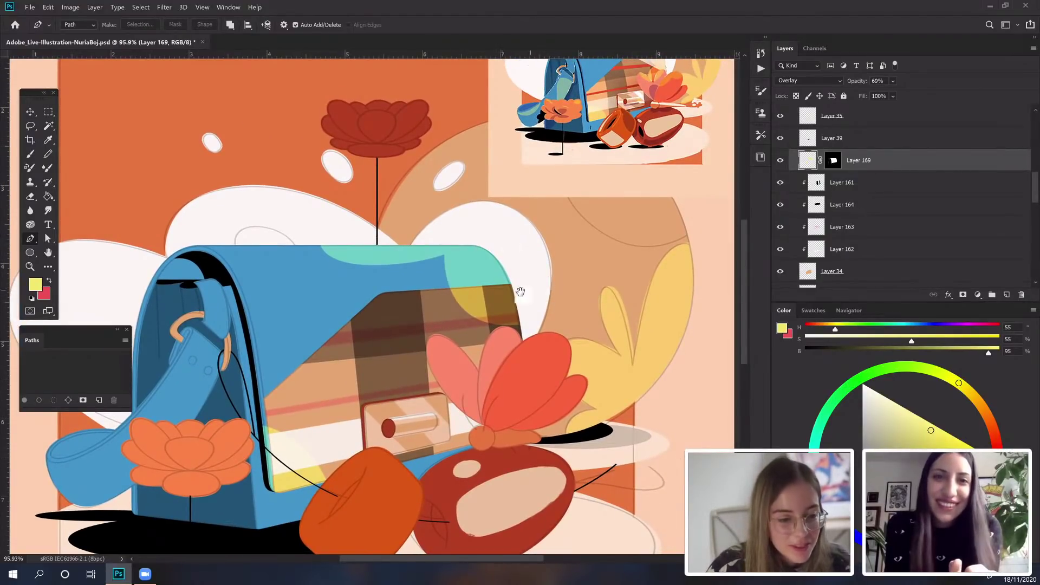
drag(523, 279, 457, 290)
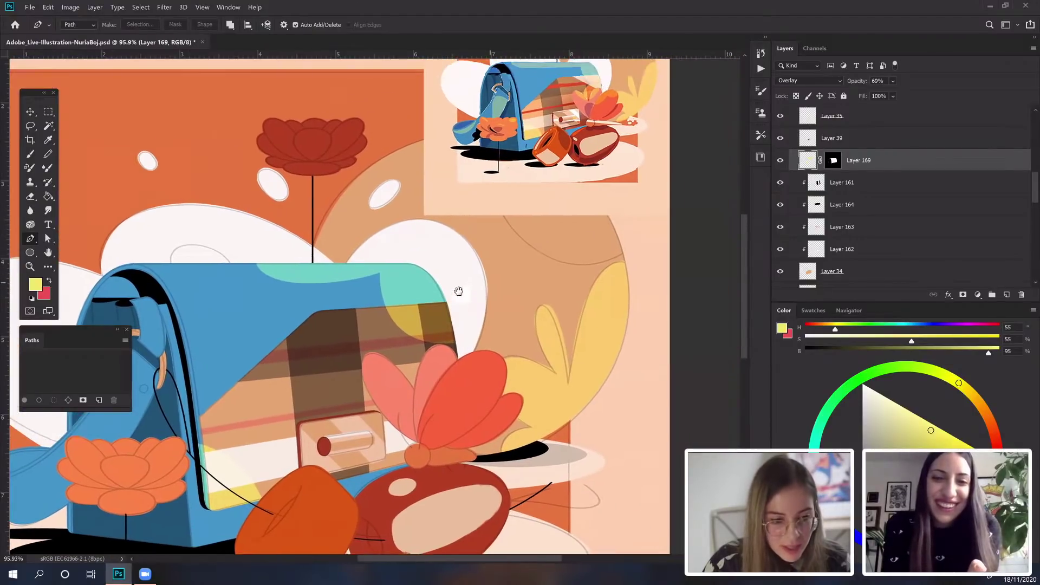
drag(251, 425, 336, 372)
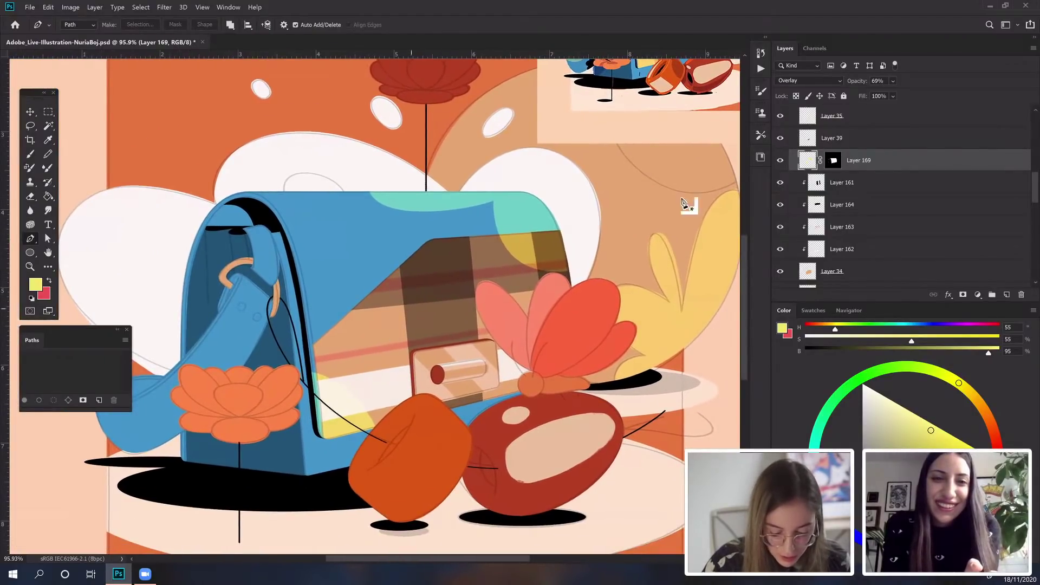
key(v)
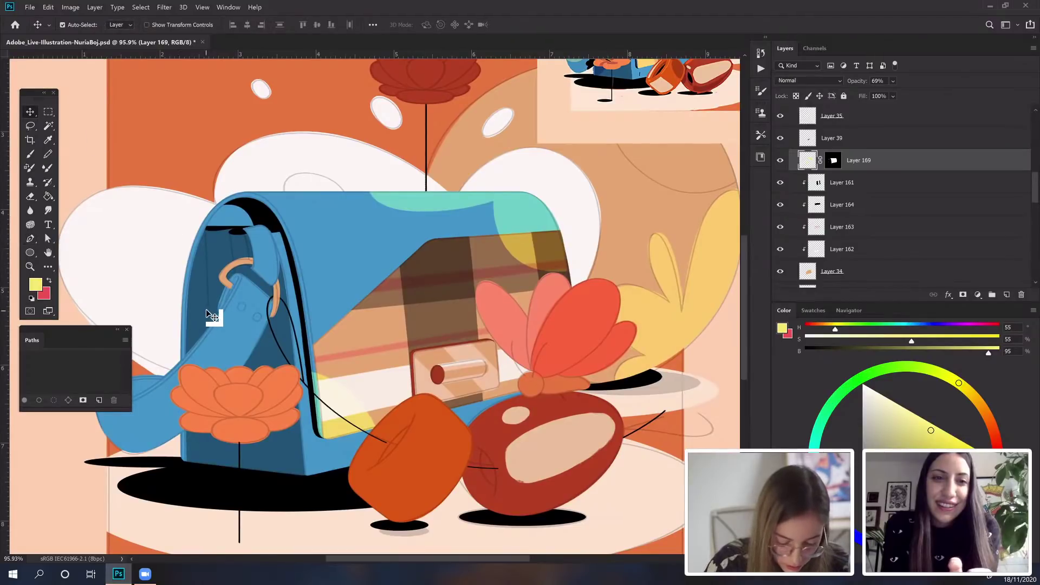
click(215, 319)
click(1007, 295)
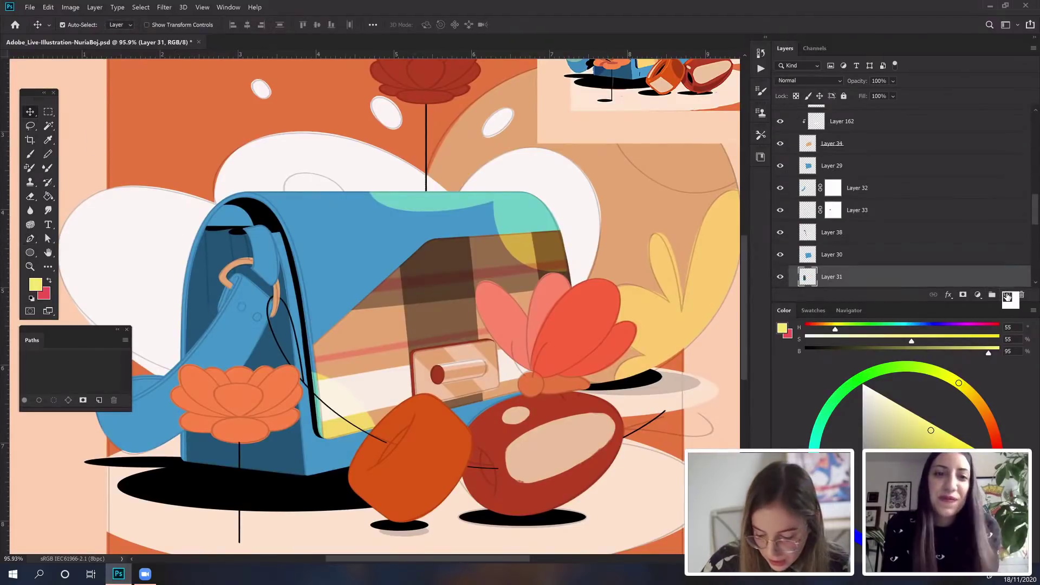
right_click(947, 276)
click(837, 298)
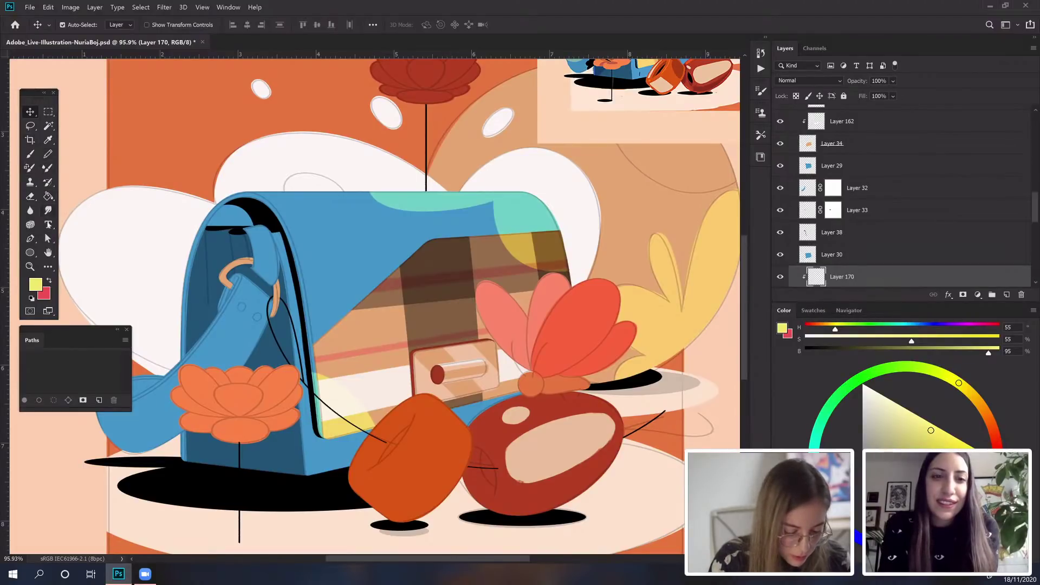
Step: Set the foreground colour to a muted purple with hue 292, saturation 34% and brightness 74% (#b57dbd)
click(30, 239)
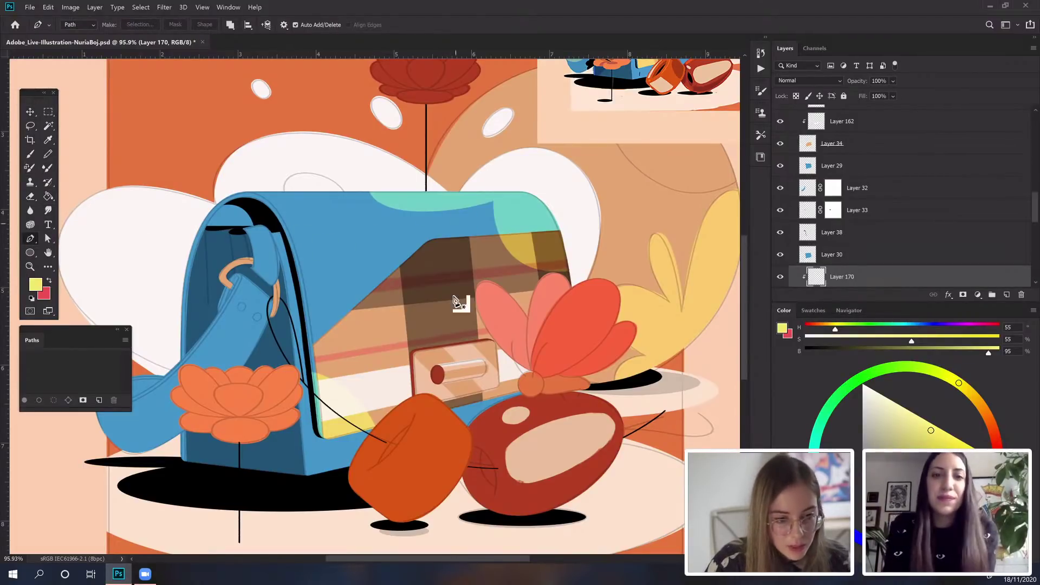
click(35, 285)
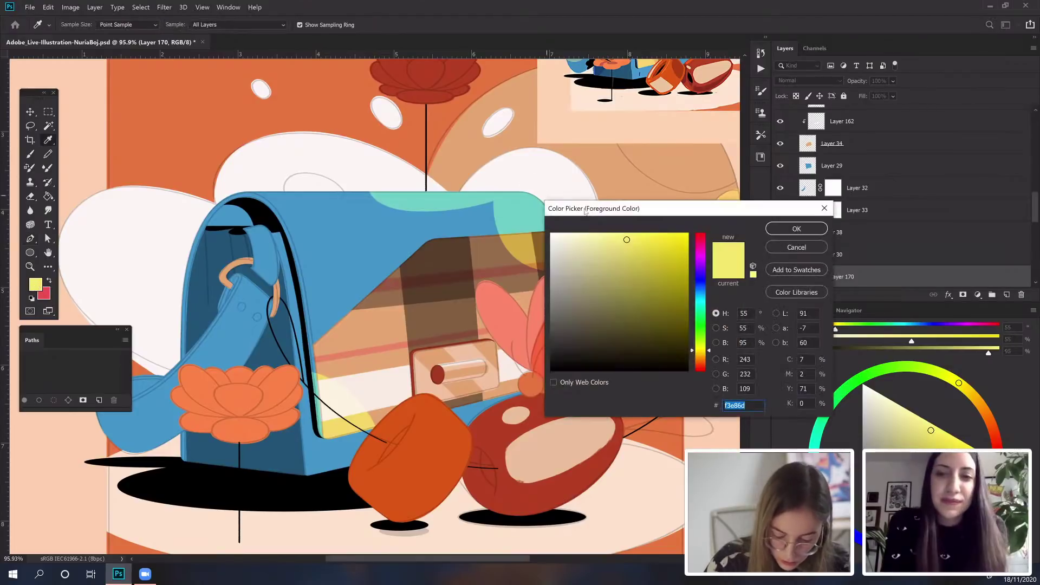
click(700, 255)
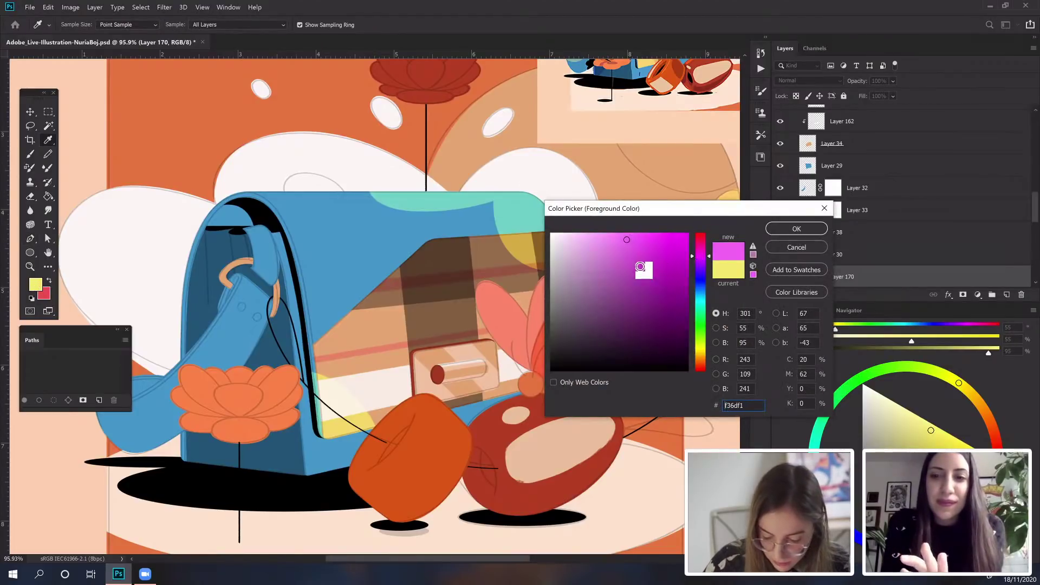
click(615, 264)
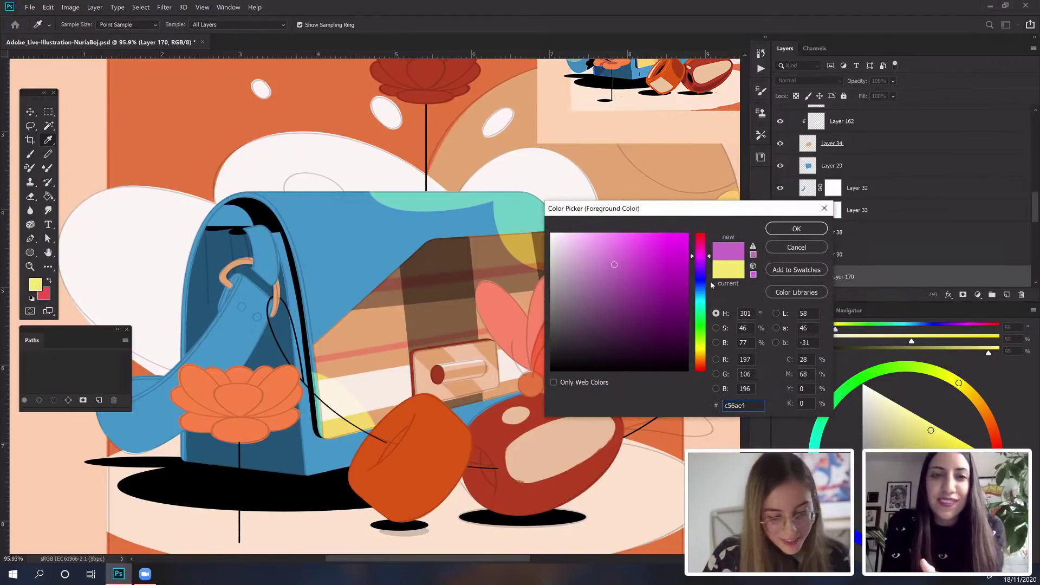
click(701, 259)
click(614, 286)
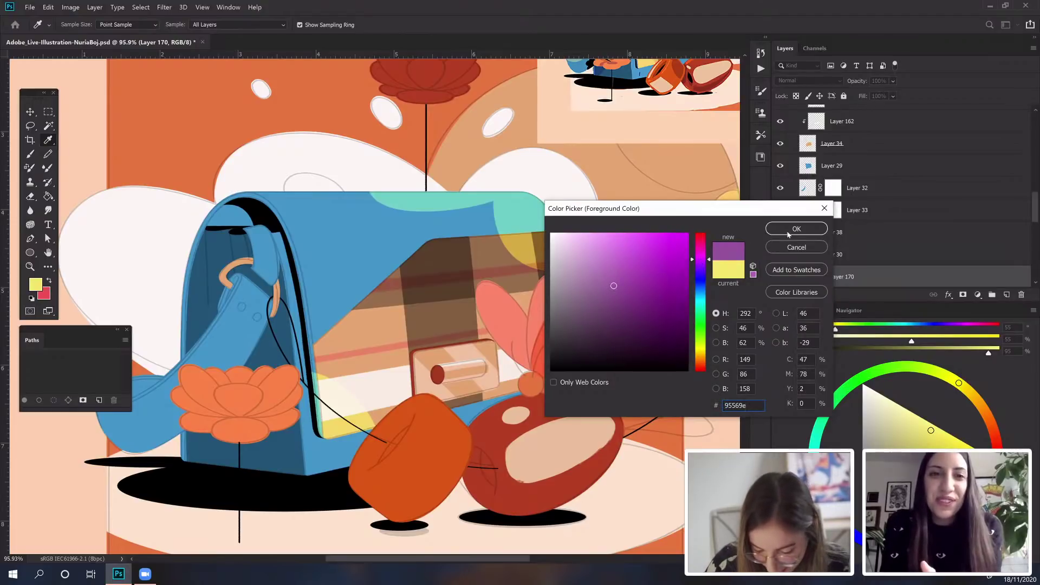
click(598, 268)
click(796, 229)
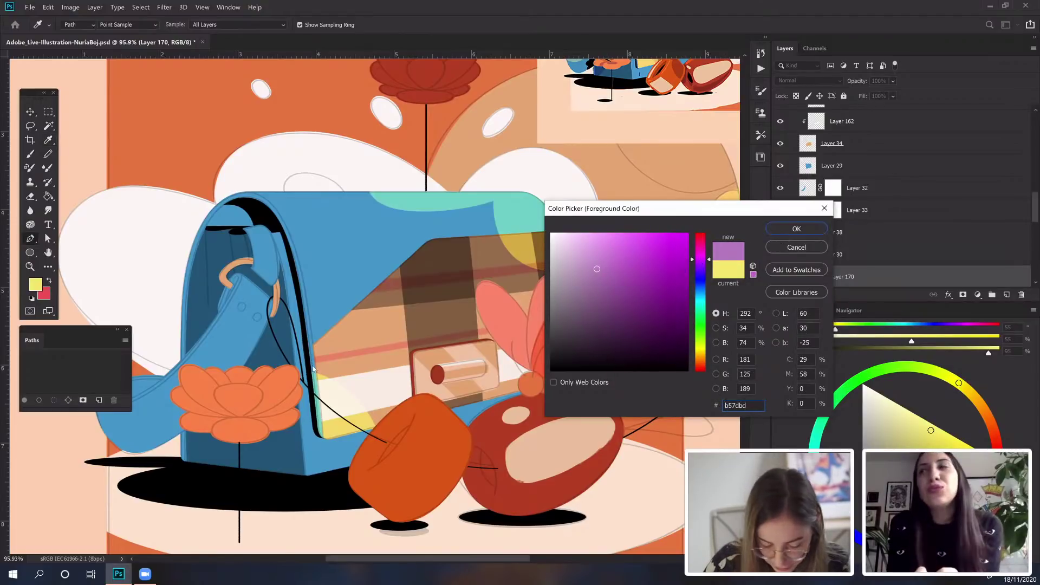
Step: Draw a closed, narrow wedge-shaped Pen path at the upper-left edge of the bag's dark side panel
key(p)
click(205, 230)
mouse_move(209, 321)
mouse_down()
mouse_move(211, 352)
mouse_move(213, 340)
mouse_up()
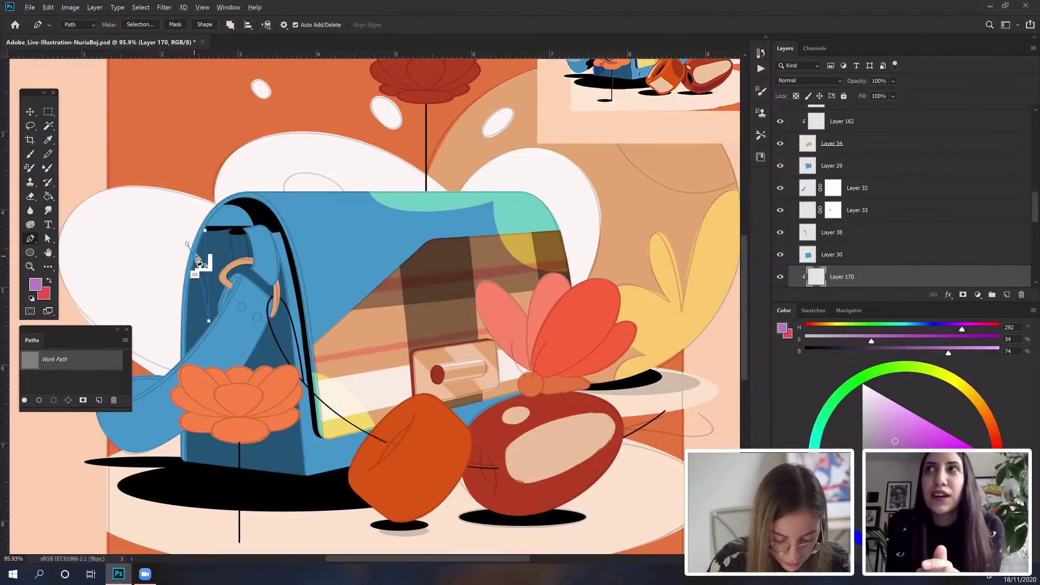
click(205, 232)
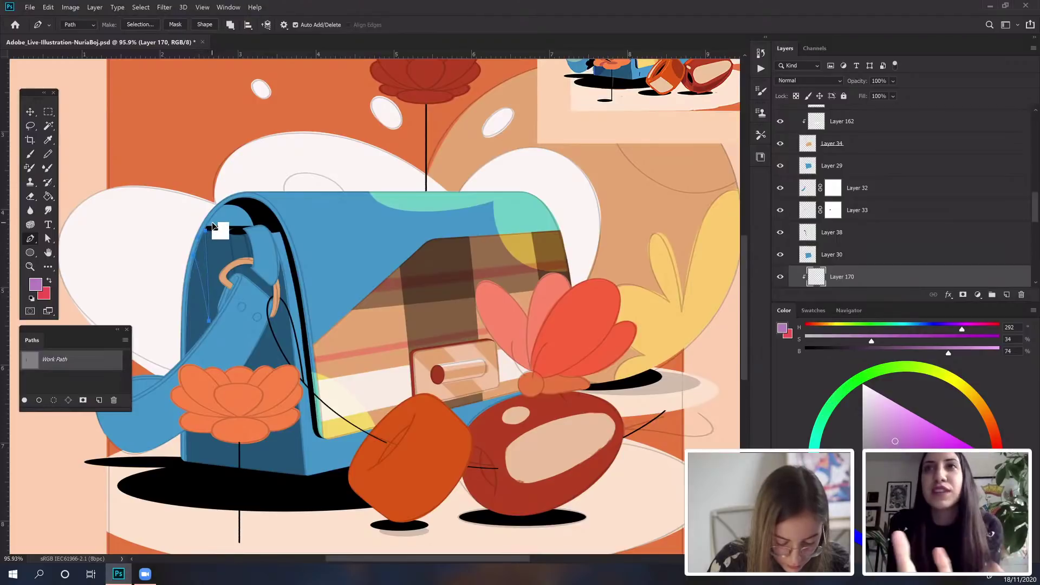
Step: Fill the wedge on the side panel with the purple and delete the work path
click(24, 401)
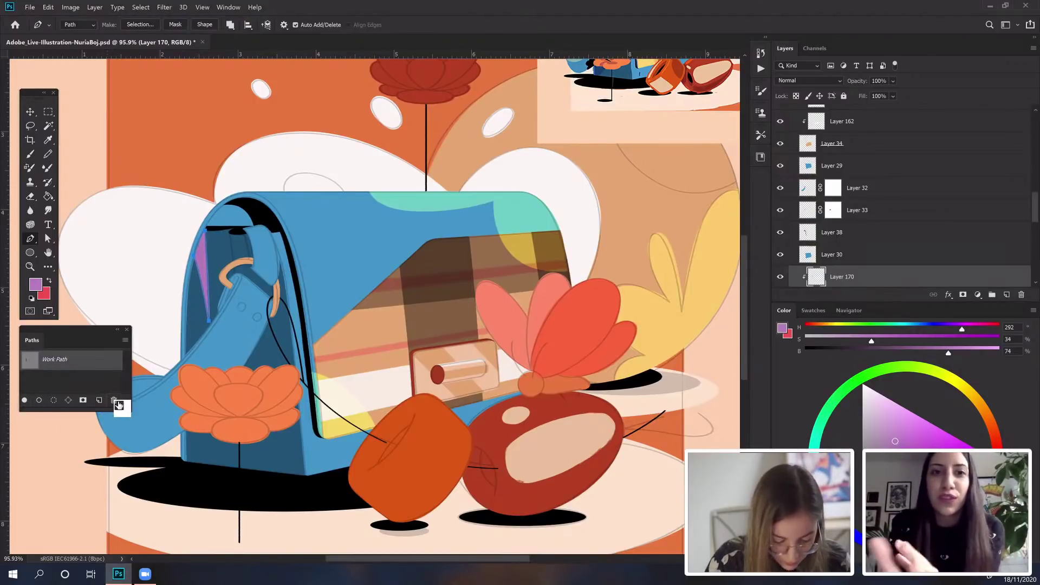
key(Delete)
click(498, 217)
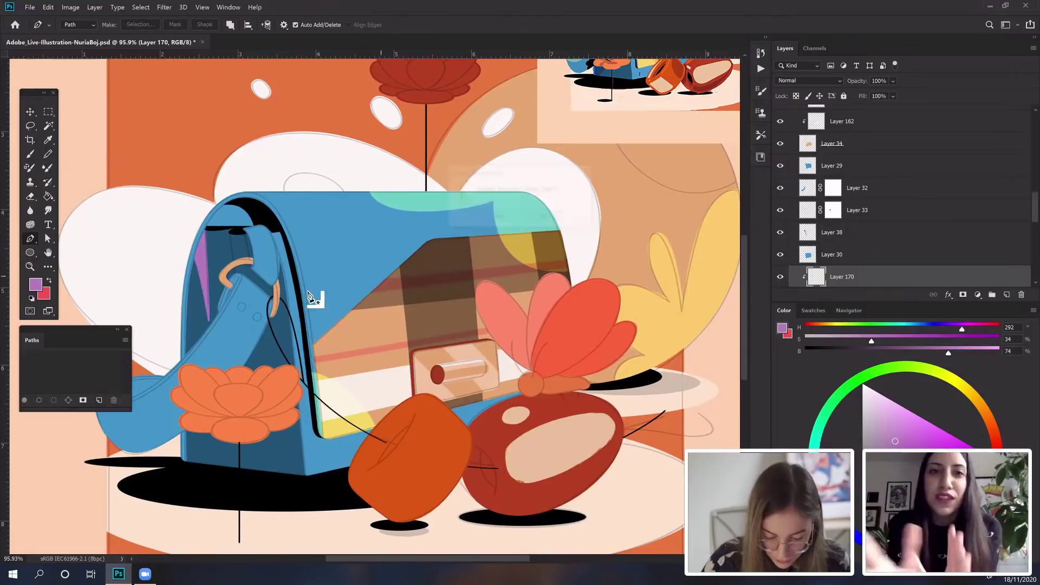
Step: Draw a second closed Pen path, a tapering strip beside the purple wedge that runs down behind the strap ring
click(229, 233)
click(235, 282)
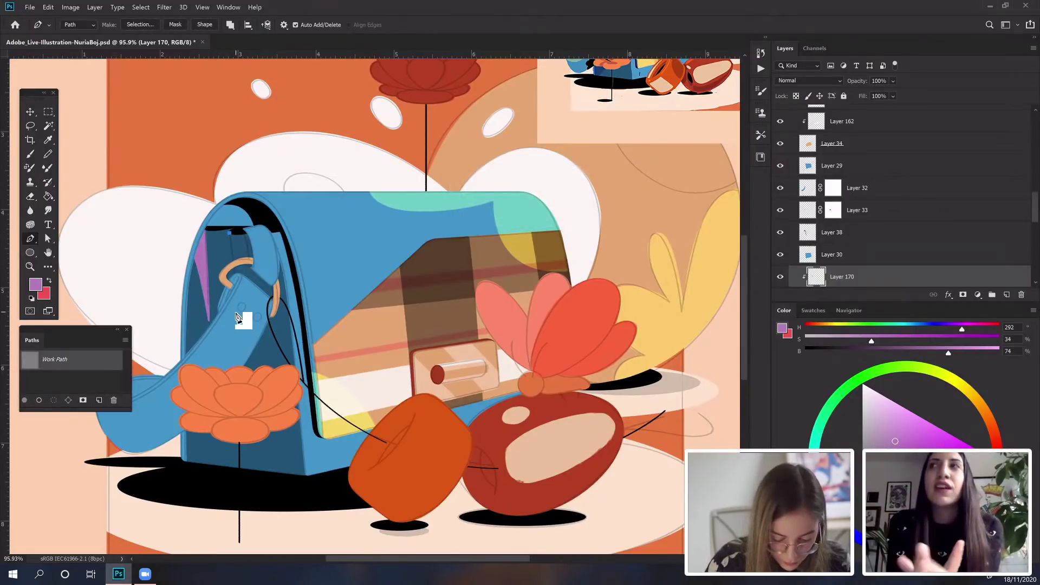
click(235, 354)
drag(236, 332, 235, 354)
alt+click(235, 318)
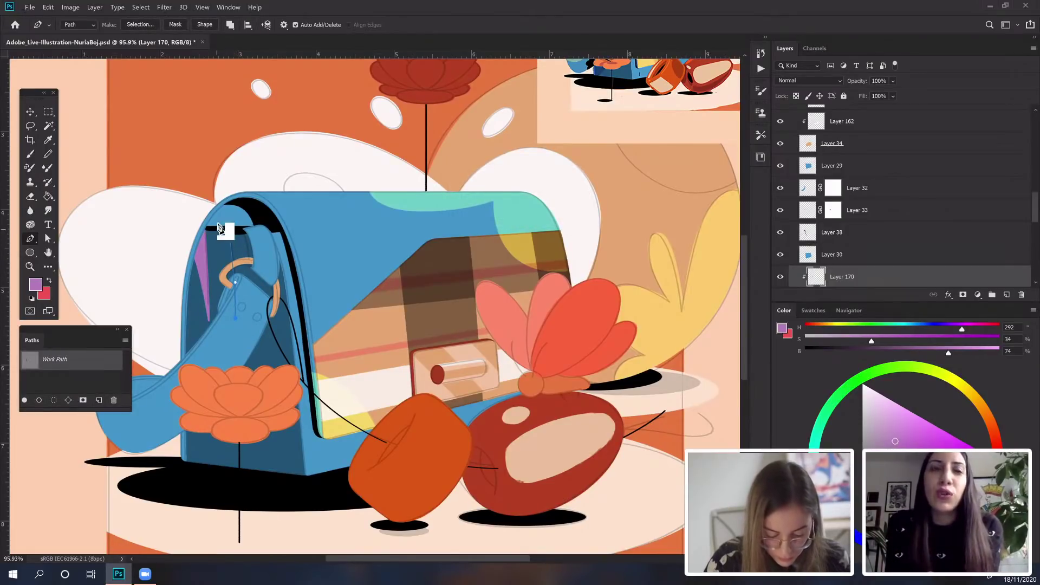
drag(217, 230, 233, 227)
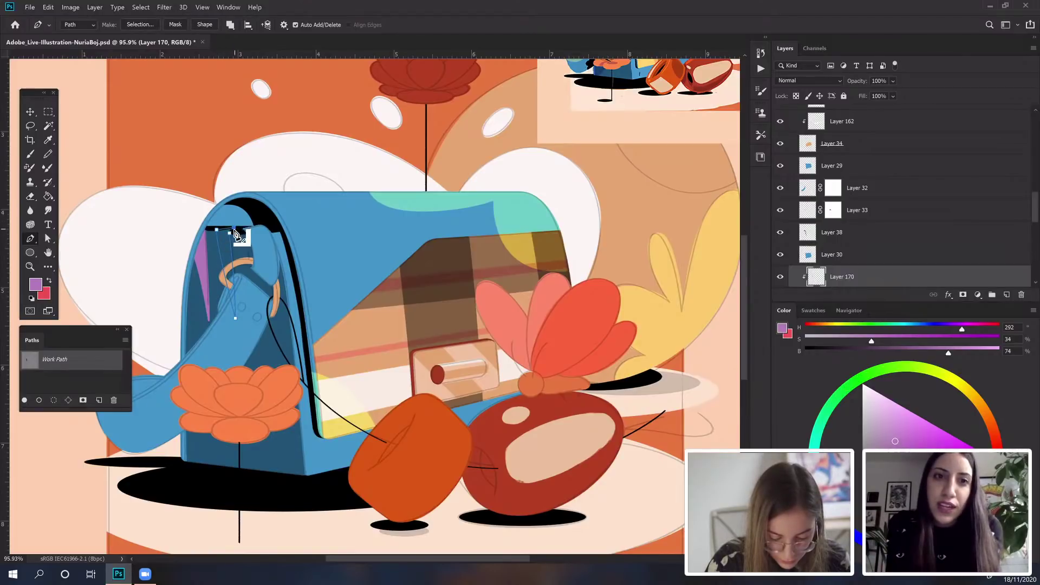
click(230, 233)
Step: Fill the second side panel strip with the purple and delete its work path
click(24, 400)
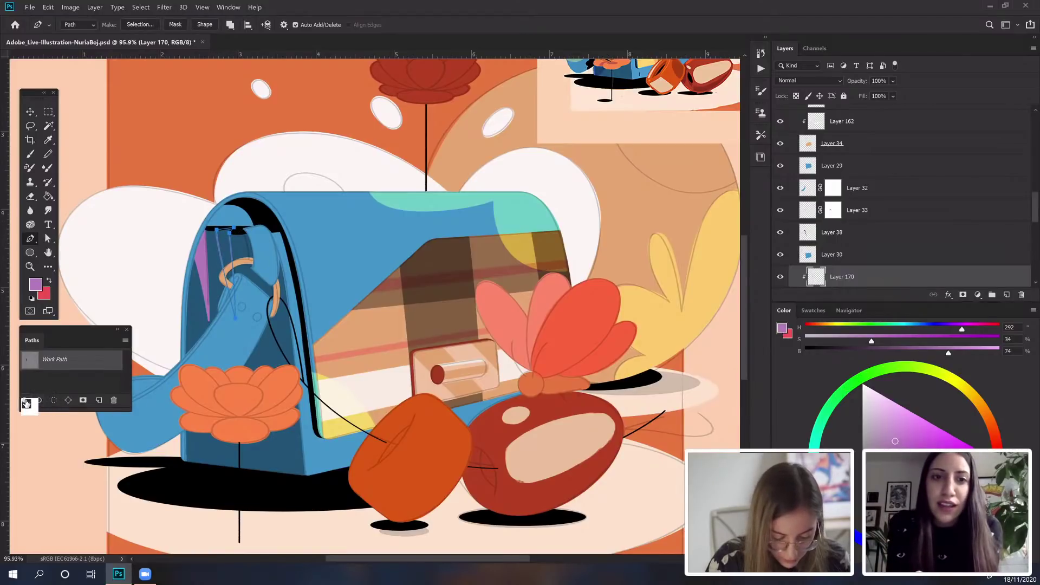
click(114, 403)
click(495, 213)
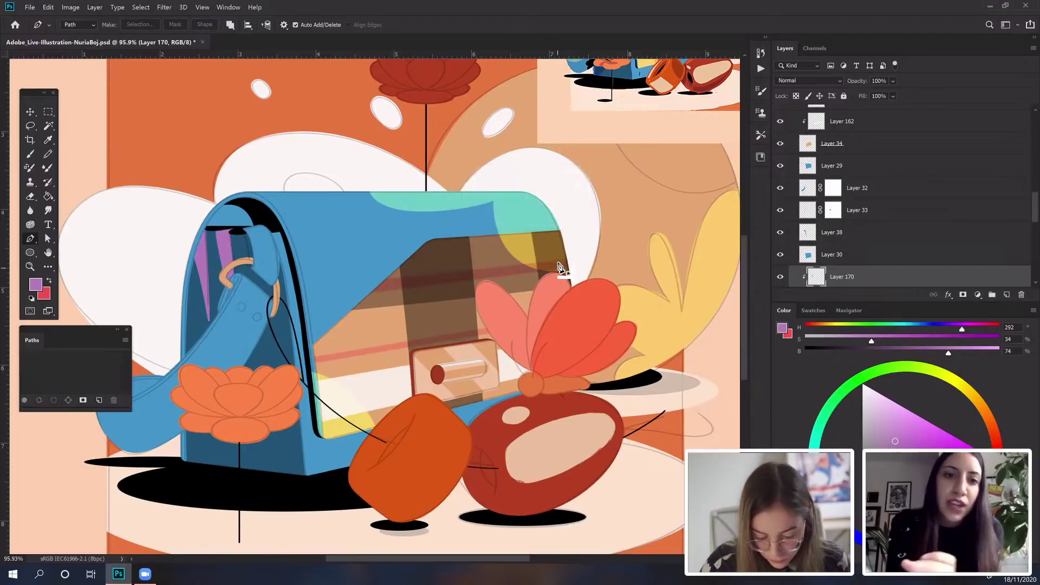
Step: Draw a closed Pen path for a diagonal shadow across the lower side panel, passing behind the strap and the orange flower
drag(586, 244, 620, 232)
click(221, 444)
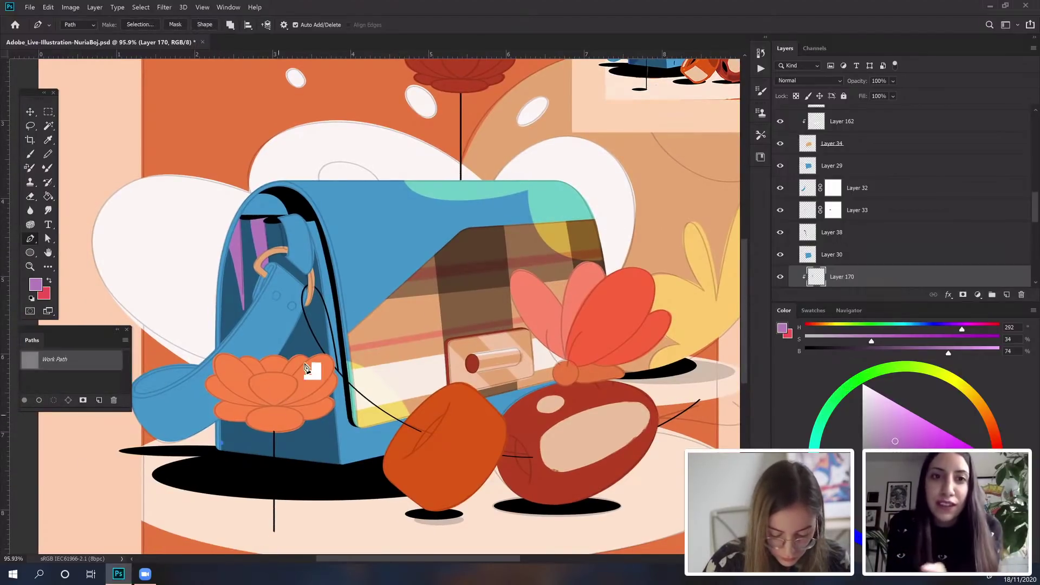
drag(300, 353, 321, 290)
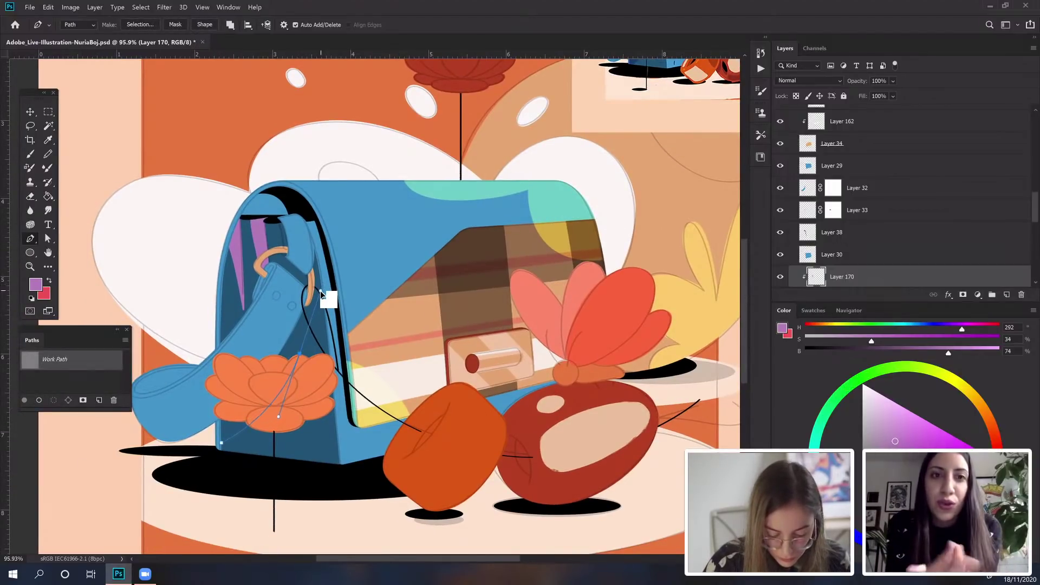
key(ctrl+z)
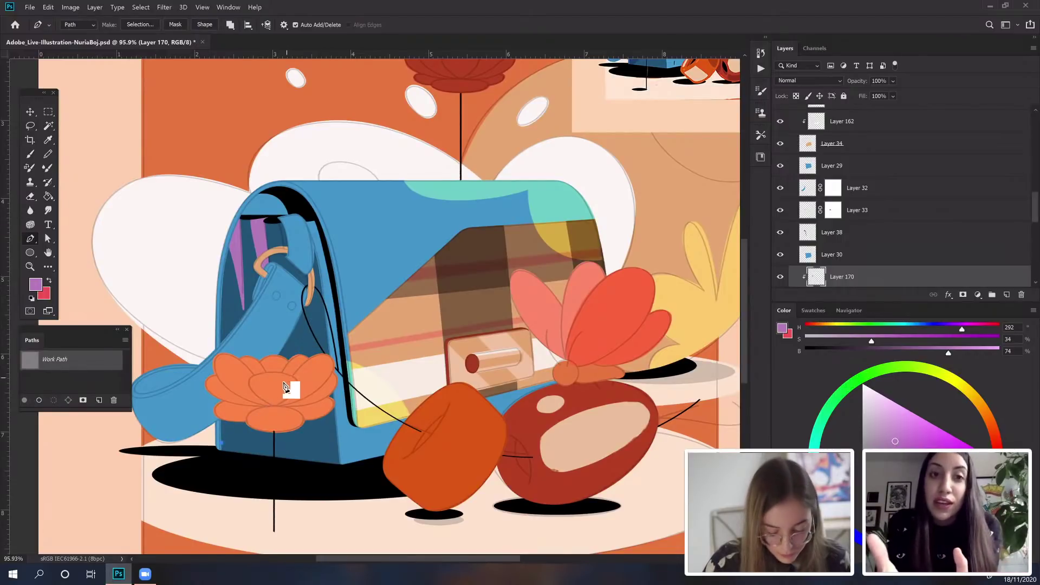
drag(274, 389, 305, 345)
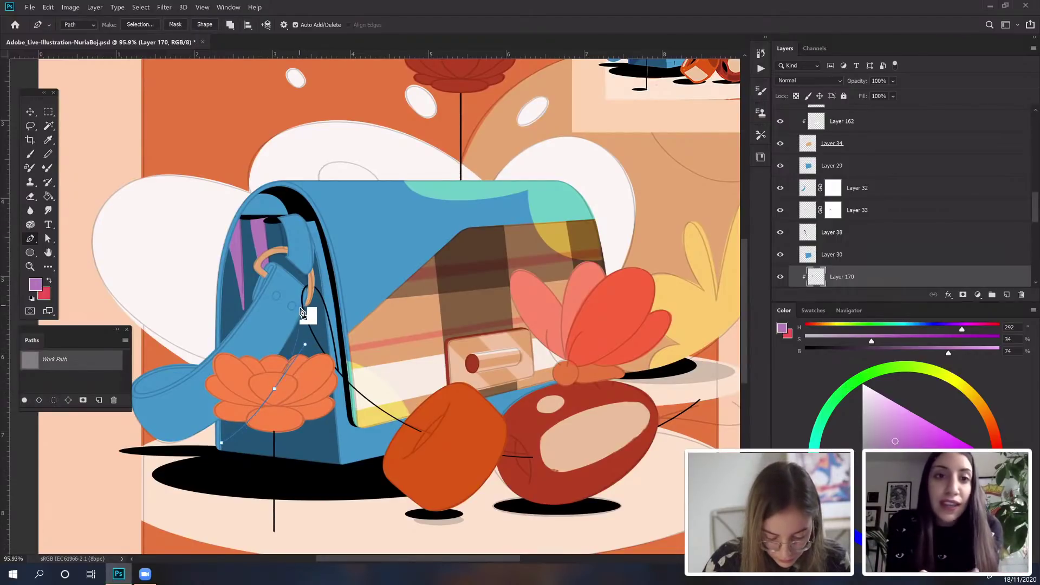
click(221, 444)
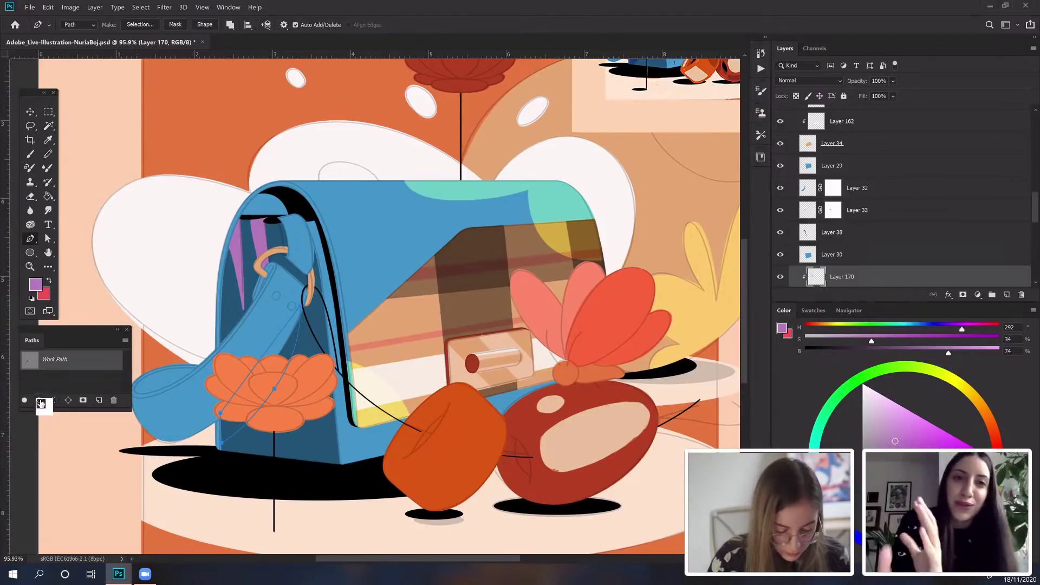
Step: Fill the diagonal shape on the lower side panel with the purple and delete its work path
click(24, 400)
key(Delete)
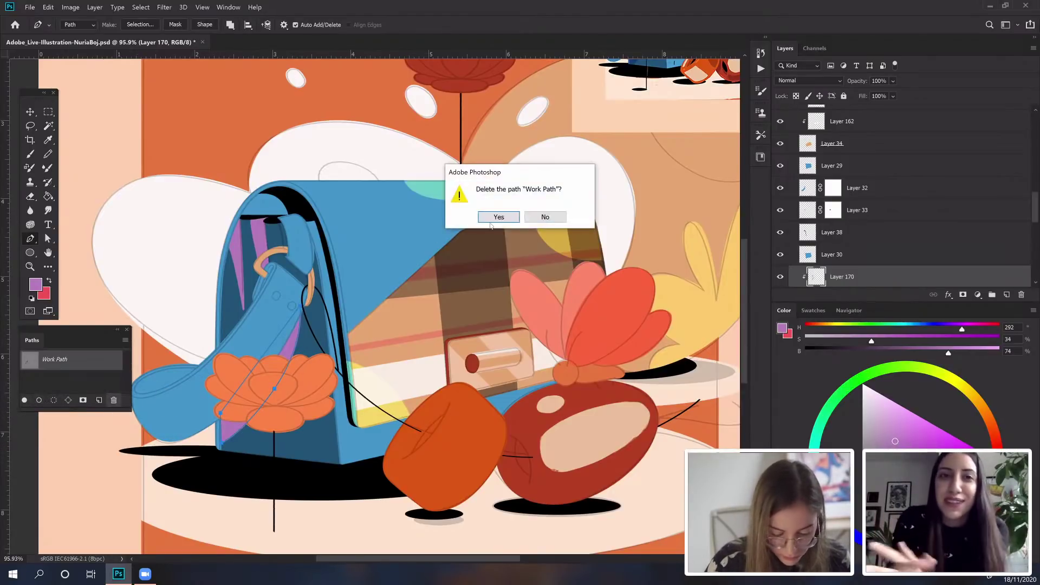
click(496, 216)
Step: Draw a closed Pen path for the ring's shadow, curving from the strap's upper end around the outer side of the ring
drag(496, 220, 487, 221)
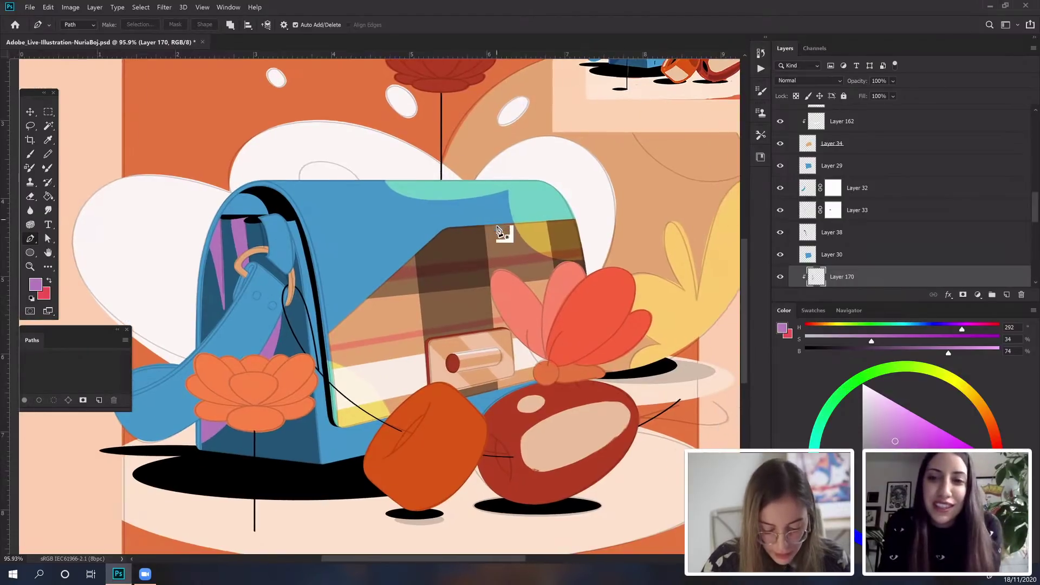
drag(289, 290, 311, 274)
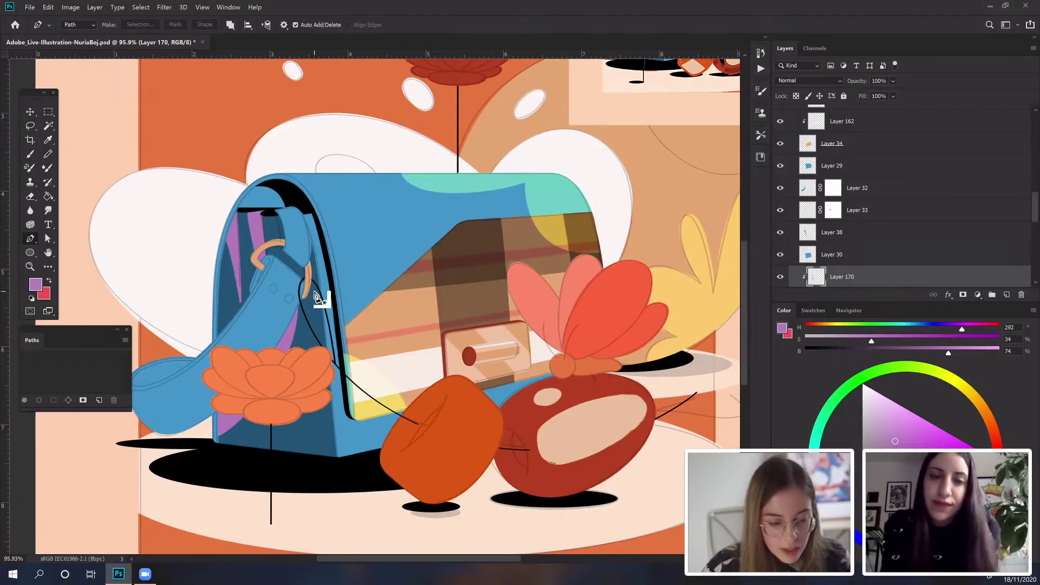
drag(325, 249, 312, 242)
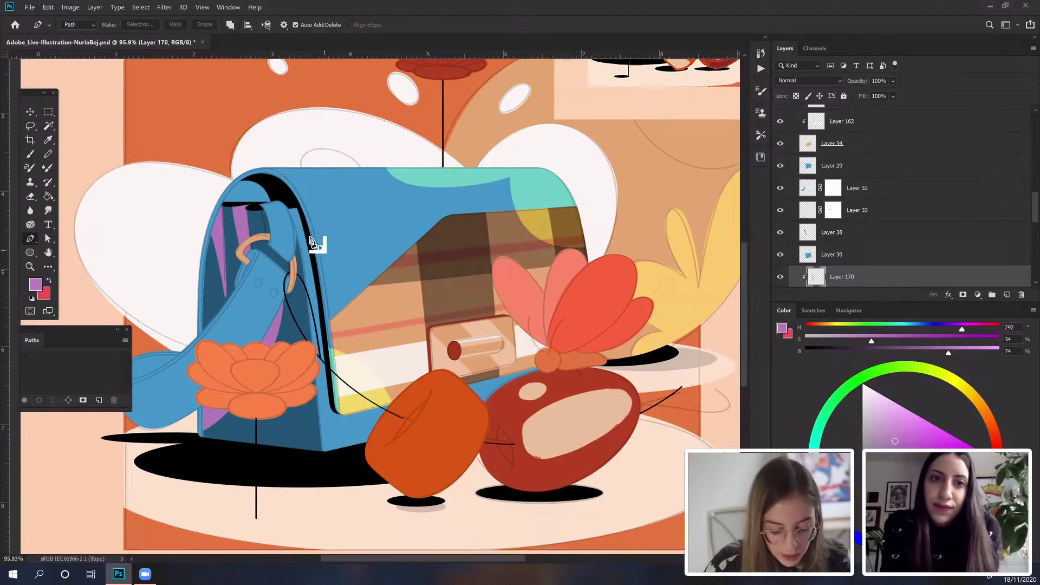
click(279, 297)
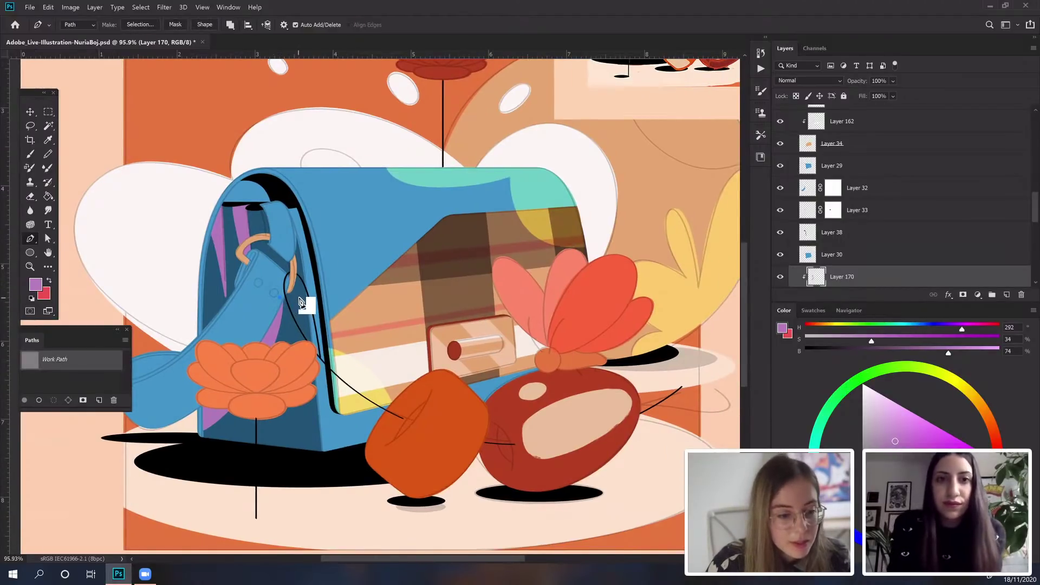
drag(300, 303, 304, 280)
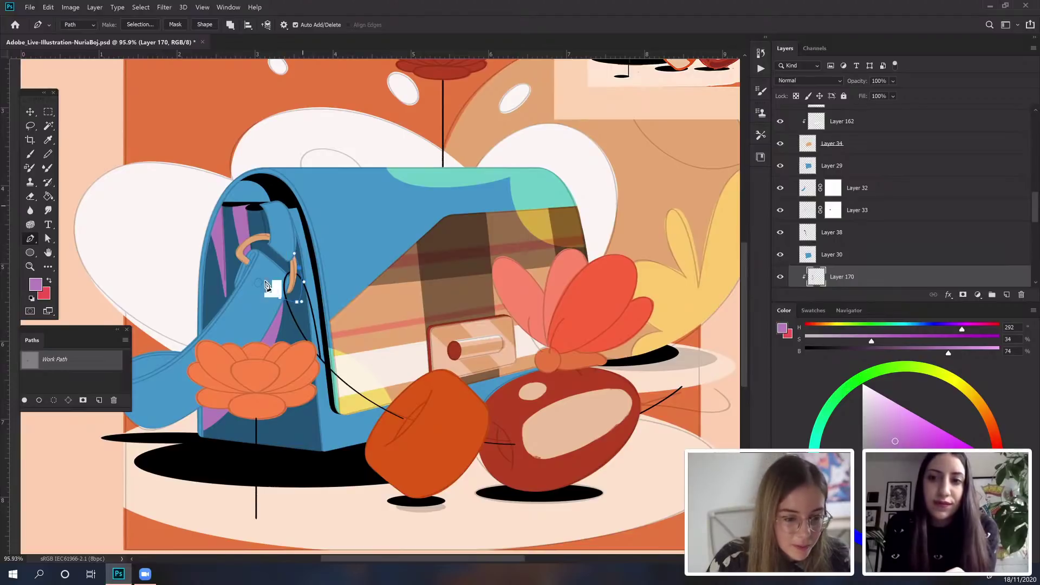
drag(242, 265, 282, 297)
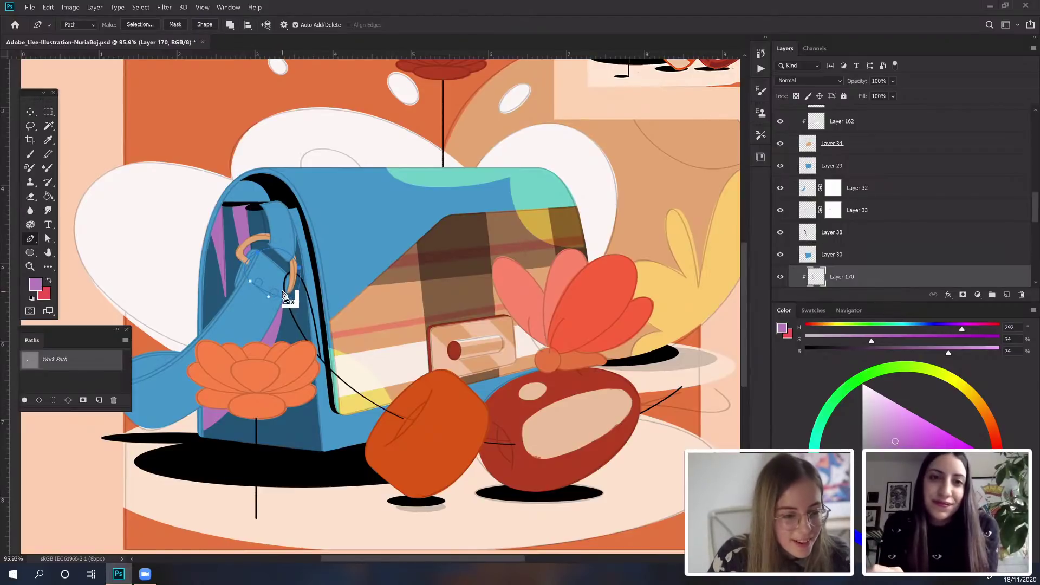
drag(189, 330, 249, 308)
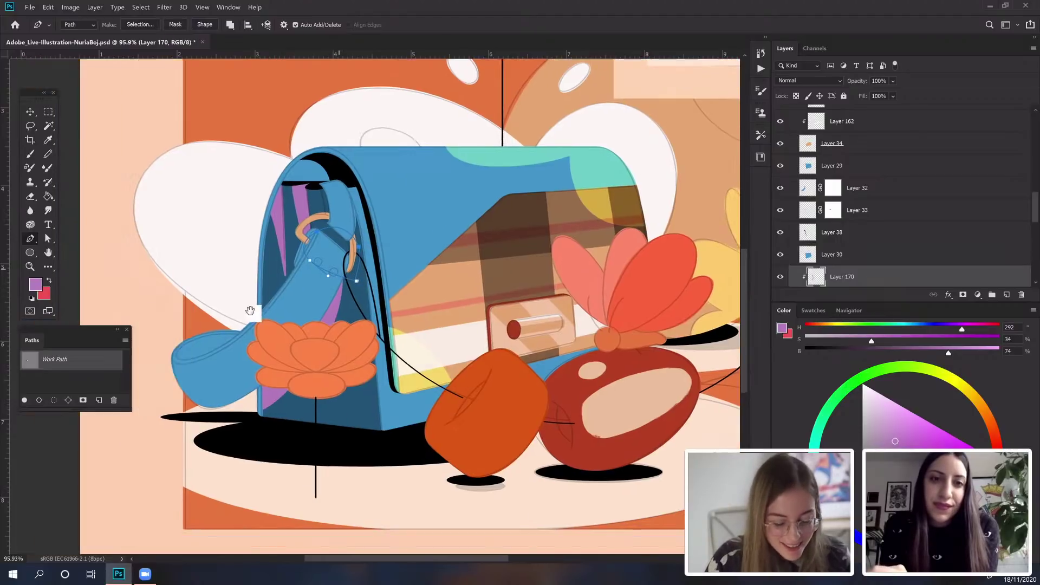
Step: Round off the lower corner of the ring shadow path below the ring by adjusting its anchor point
click(30, 266)
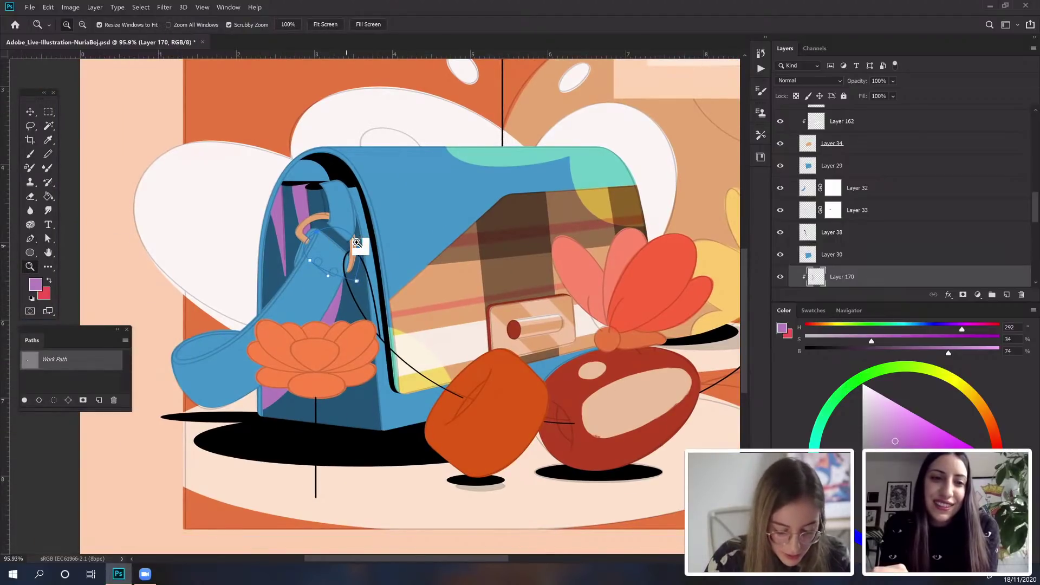
drag(359, 238, 375, 302)
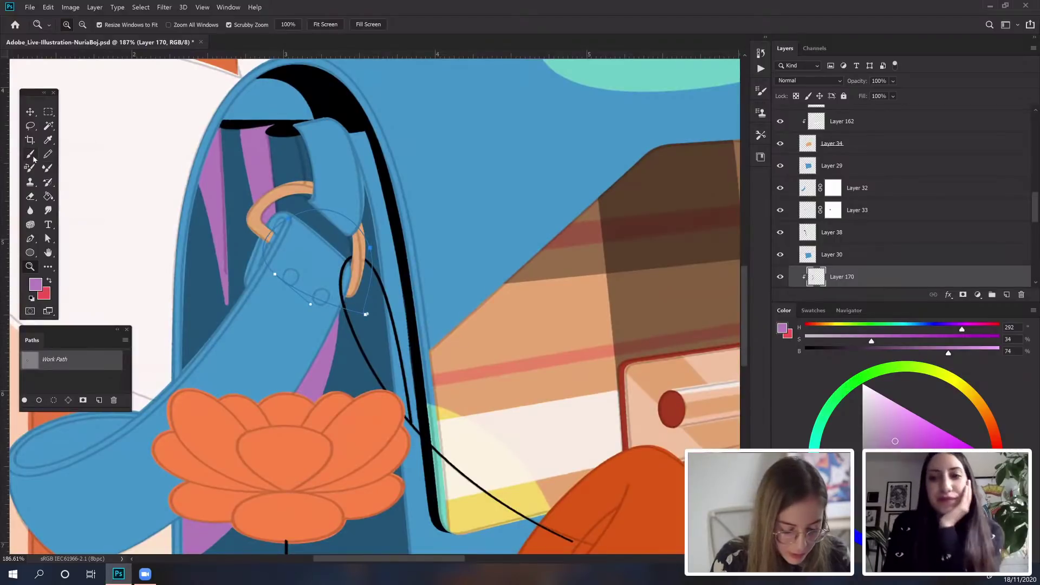
click(31, 239)
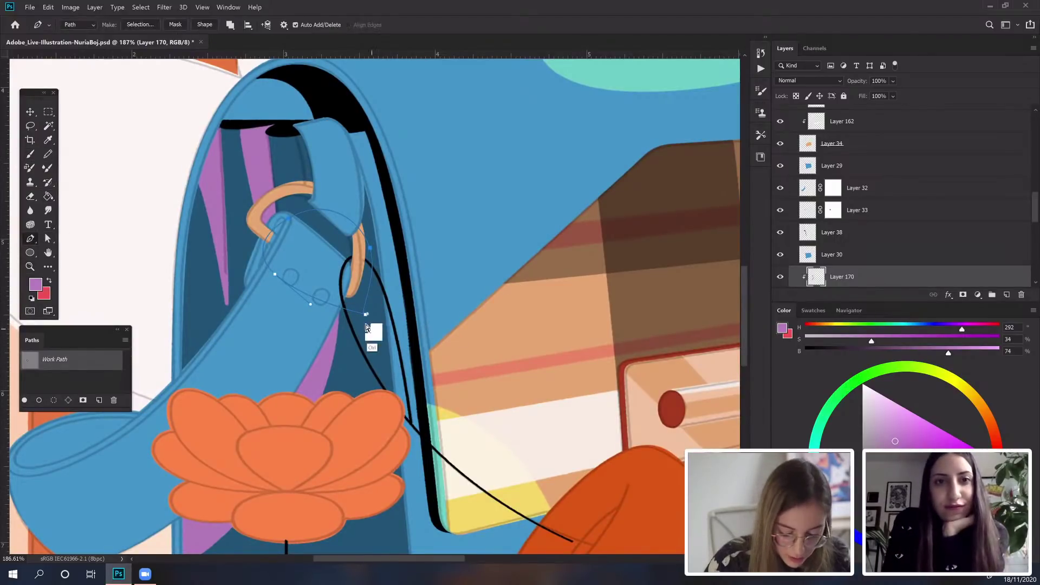
drag(357, 322, 375, 307)
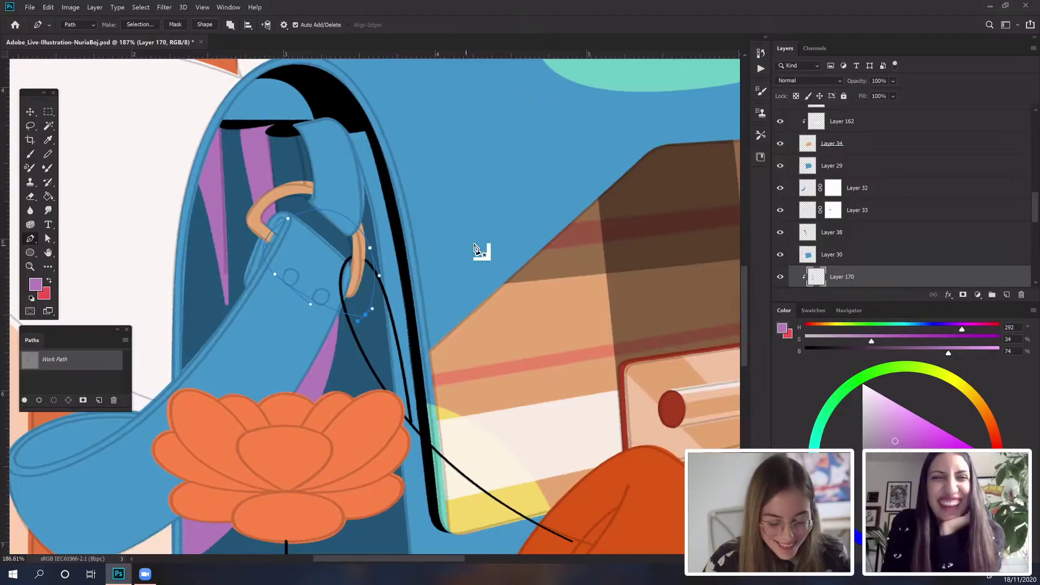
Step: Fill the ring shadow path with the purple and delete its work path
click(24, 401)
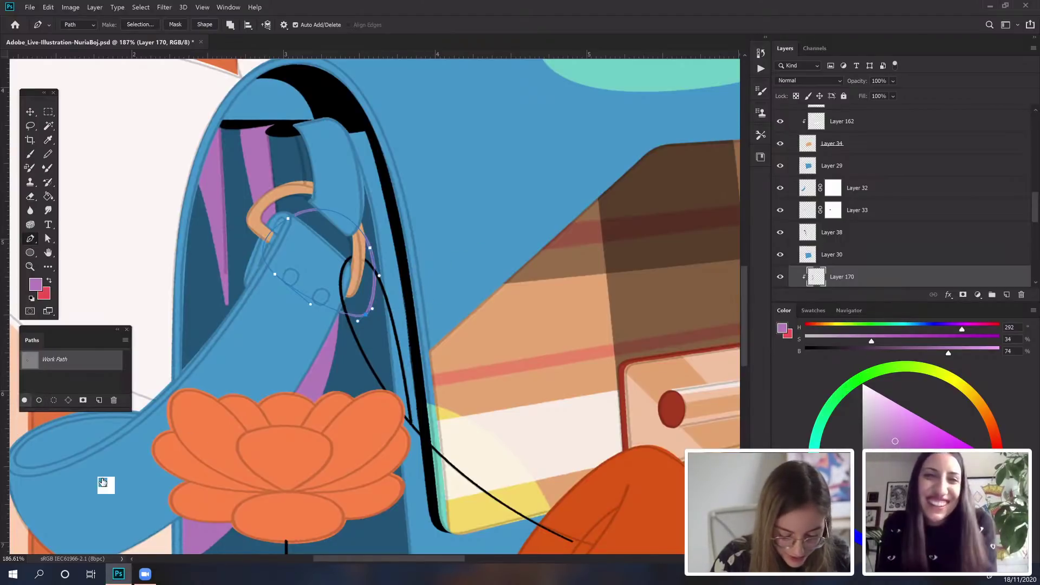
click(115, 402)
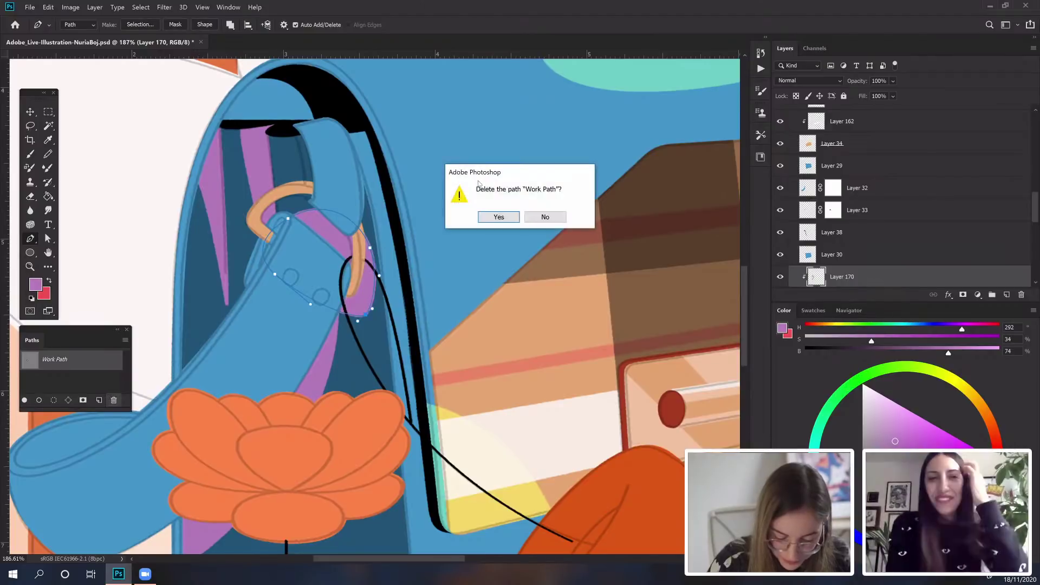
click(503, 216)
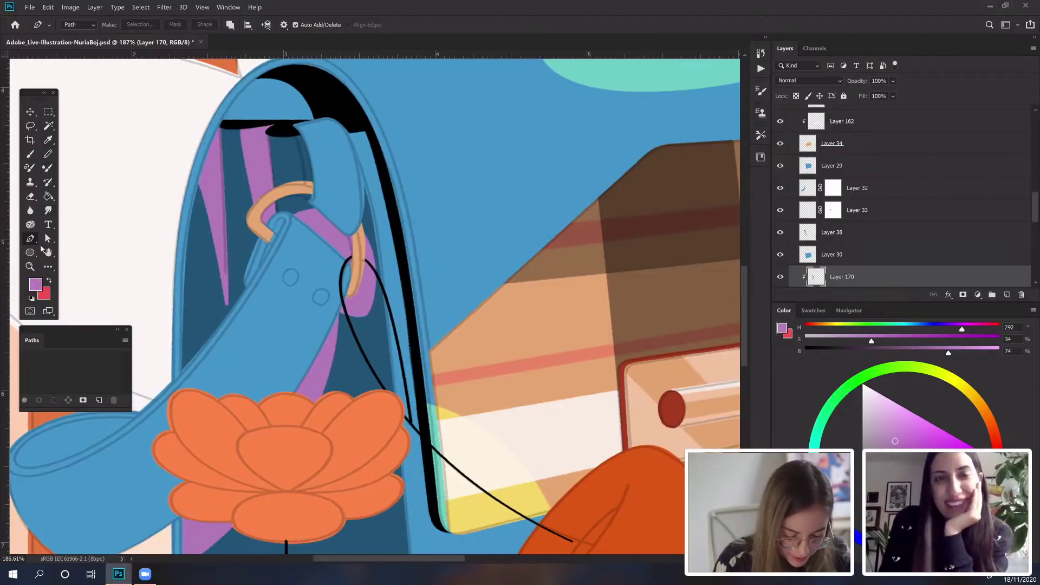
Step: Erase the inner part of the purple ring shadow, leaving a thin curved band that echoes the ring
key(e)
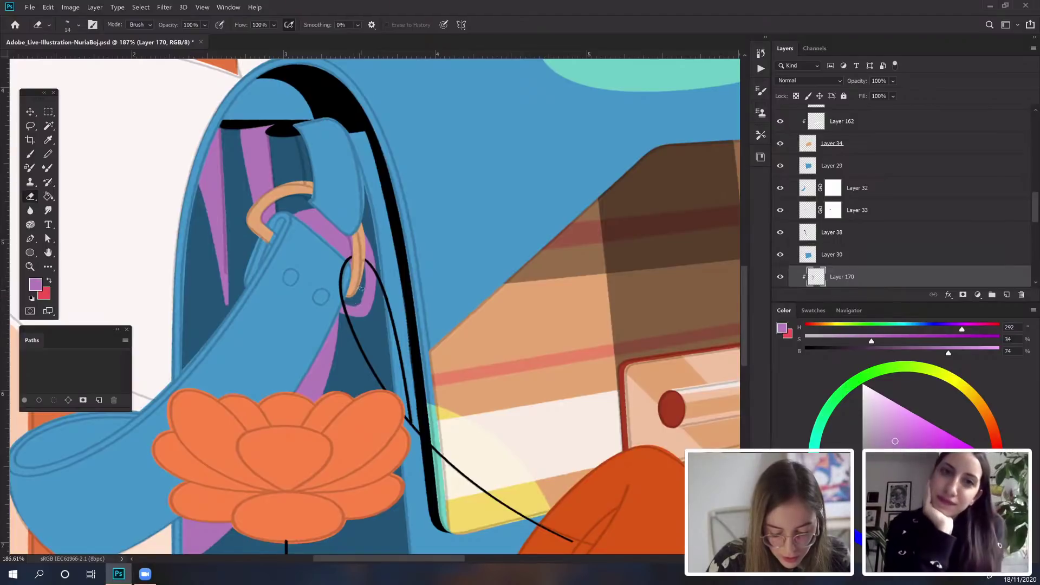
drag(378, 255, 434, 239)
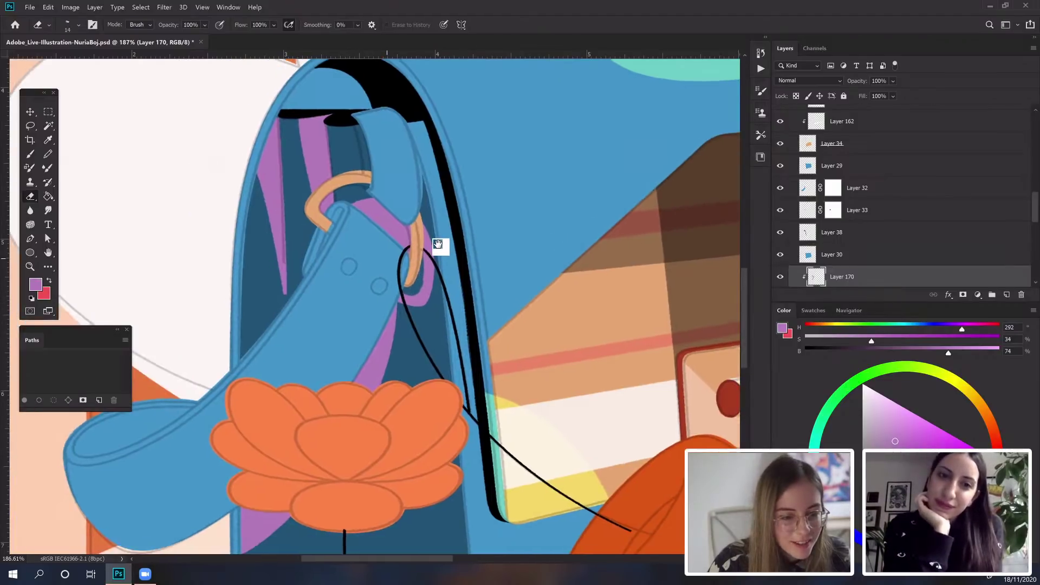
key(r)
drag(417, 362, 464, 343)
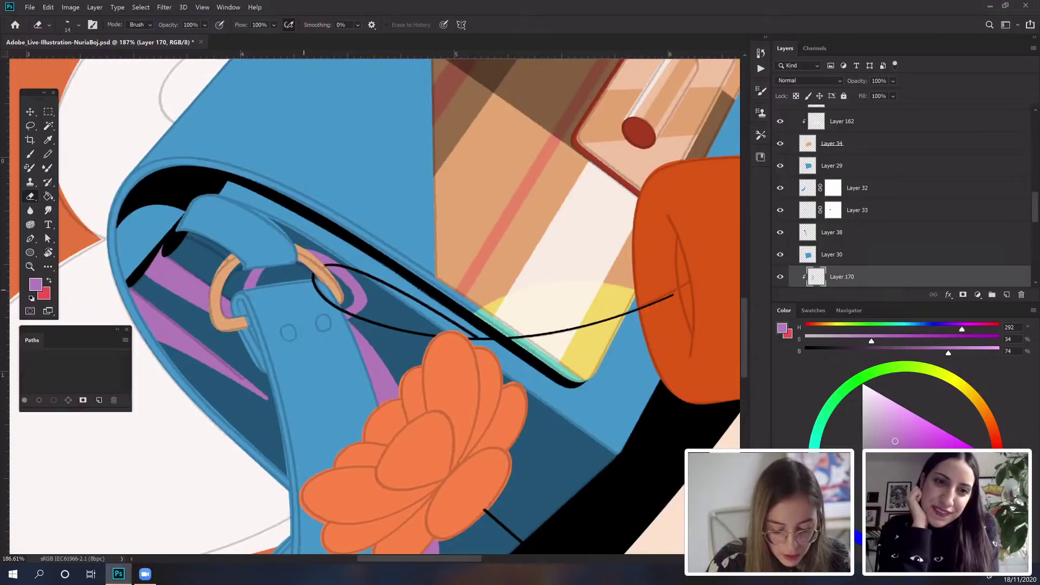
double_click(48, 253)
click(31, 265)
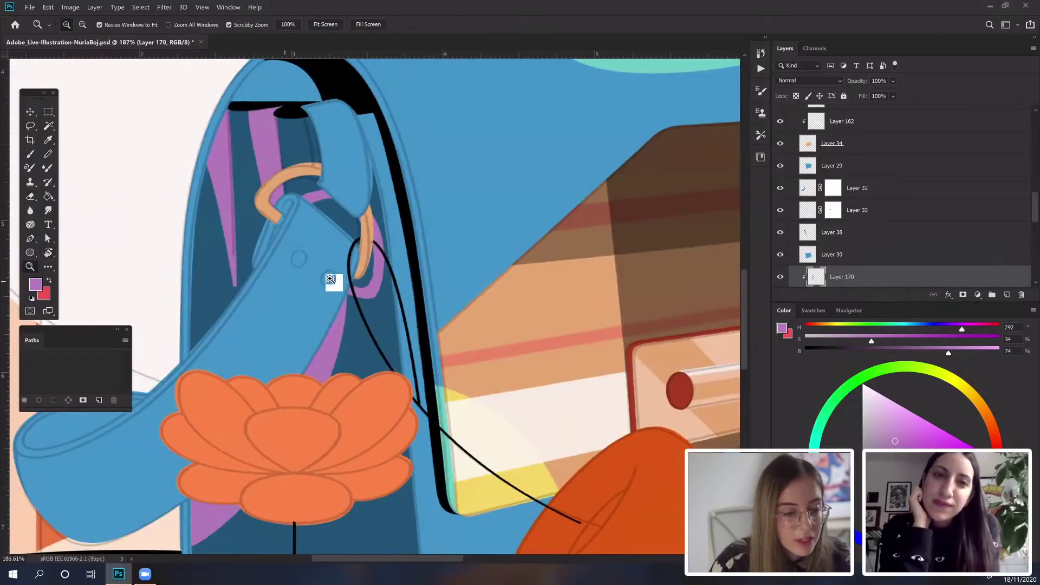
drag(346, 293, 337, 280)
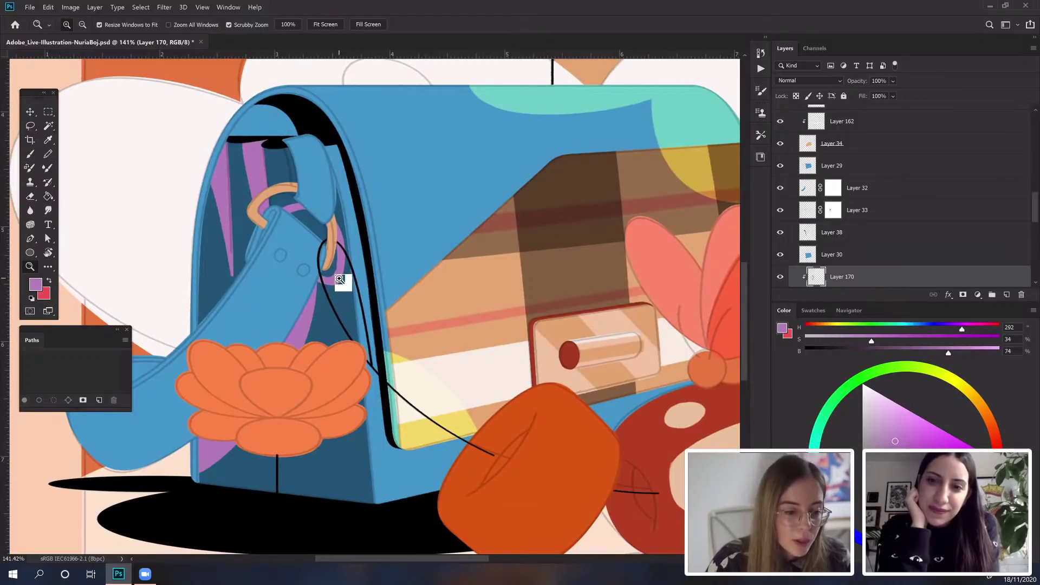
drag(337, 284, 372, 248)
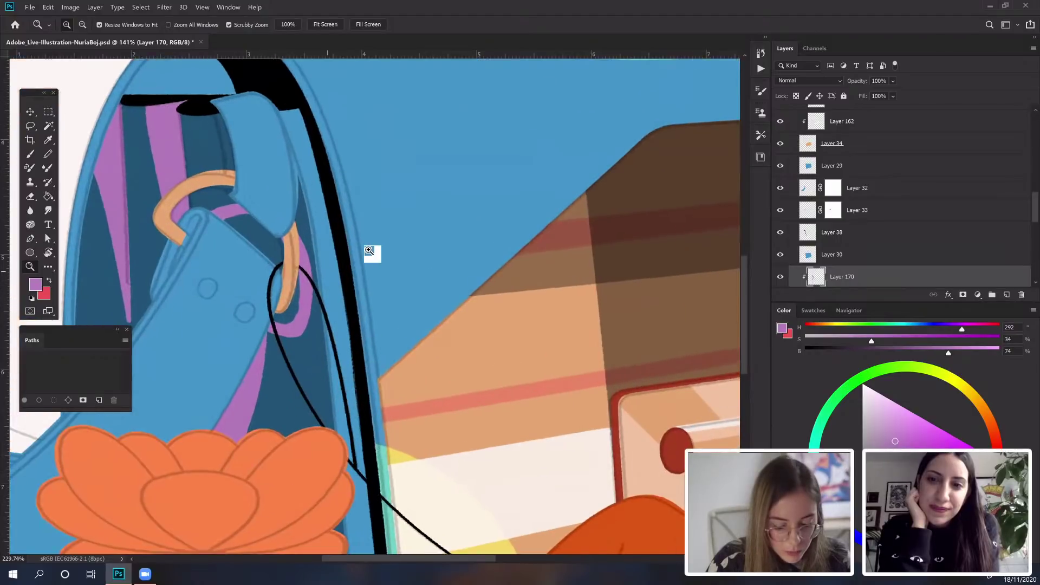
Step: Set the side panel's purple shadow layer to Multiply blending at 65% opacity
click(827, 82)
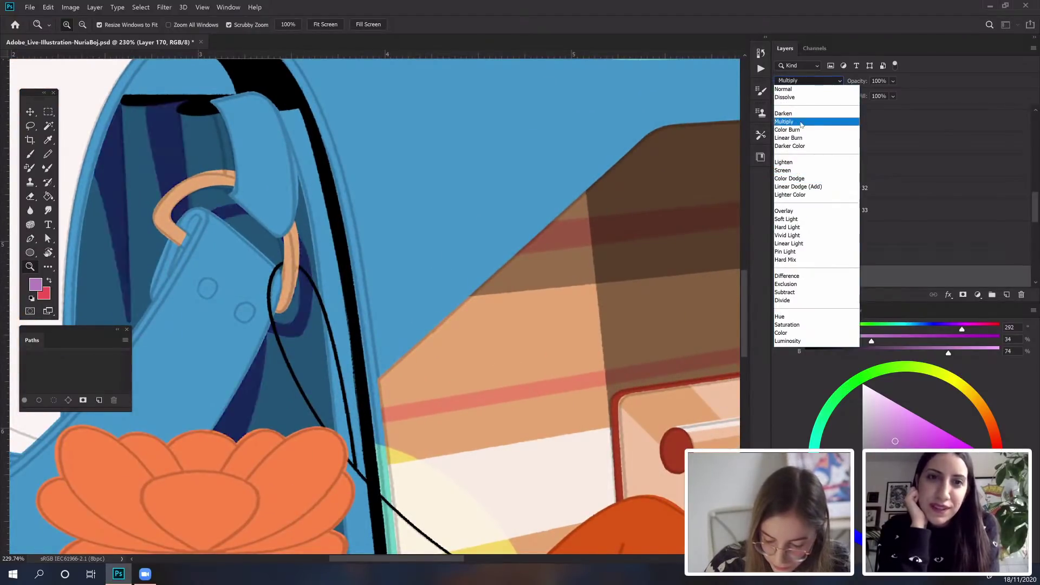
click(784, 121)
drag(862, 81, 856, 87)
scroll(112, 306, left, 1)
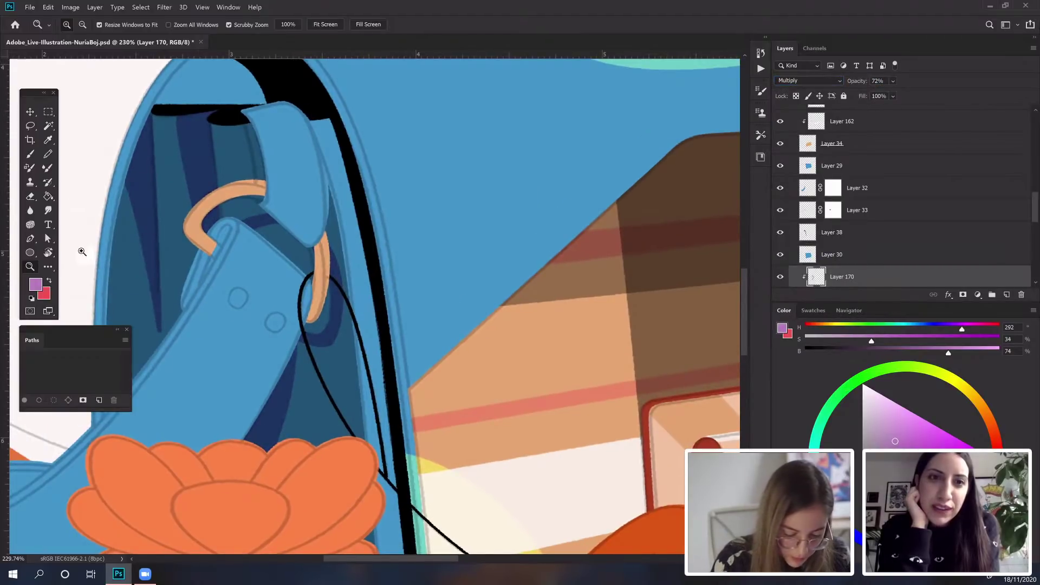
scroll(372, 290, down, 3)
scroll(386, 270, up, 2)
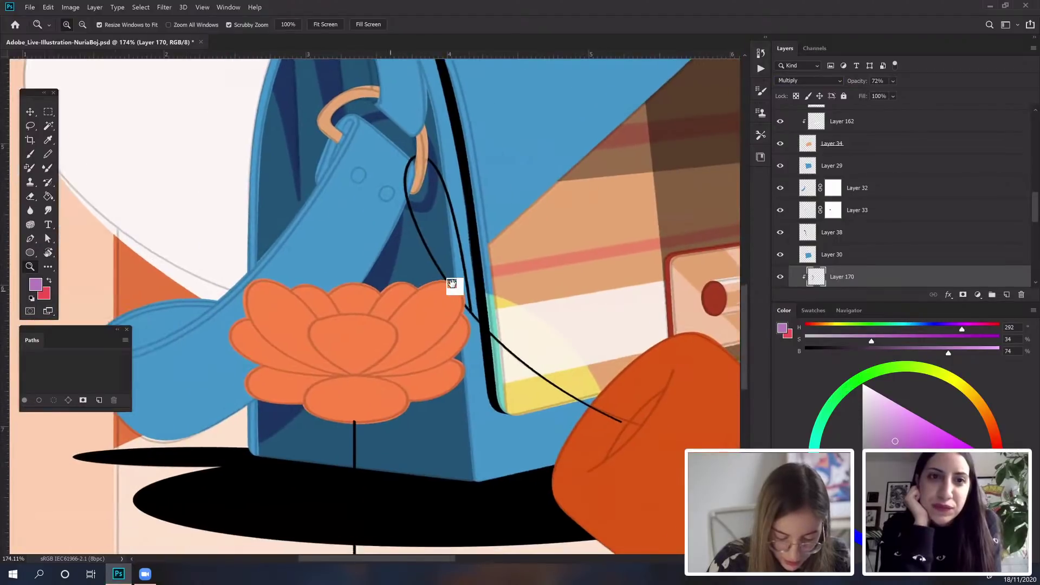
scroll(471, 271, left, 2)
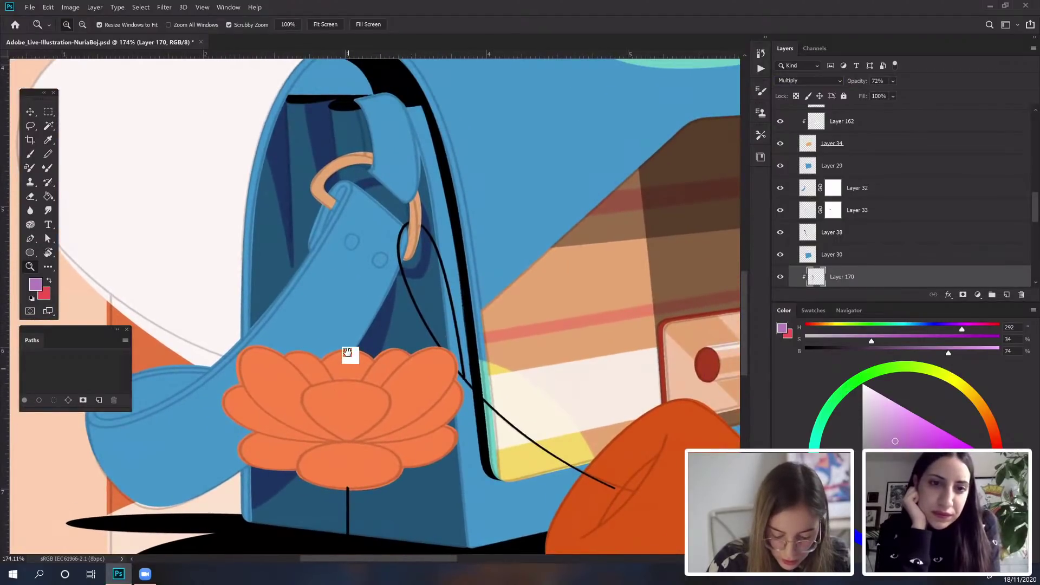
scroll(343, 352, down, 1)
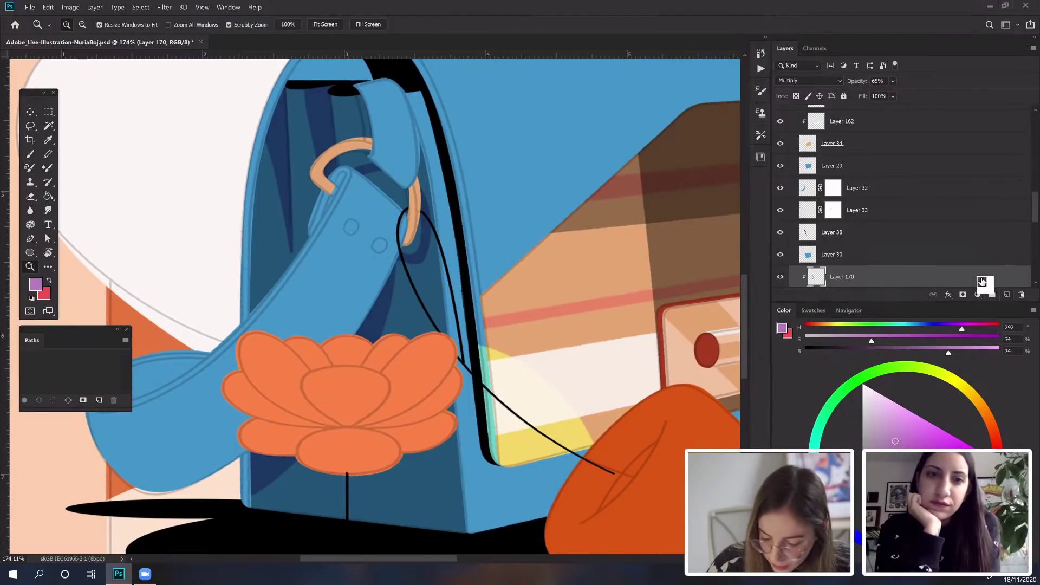
Step: Create a new layer above the blue strap's layer, clip it to the strap, and choose the Brush tool
key(v)
click(259, 440)
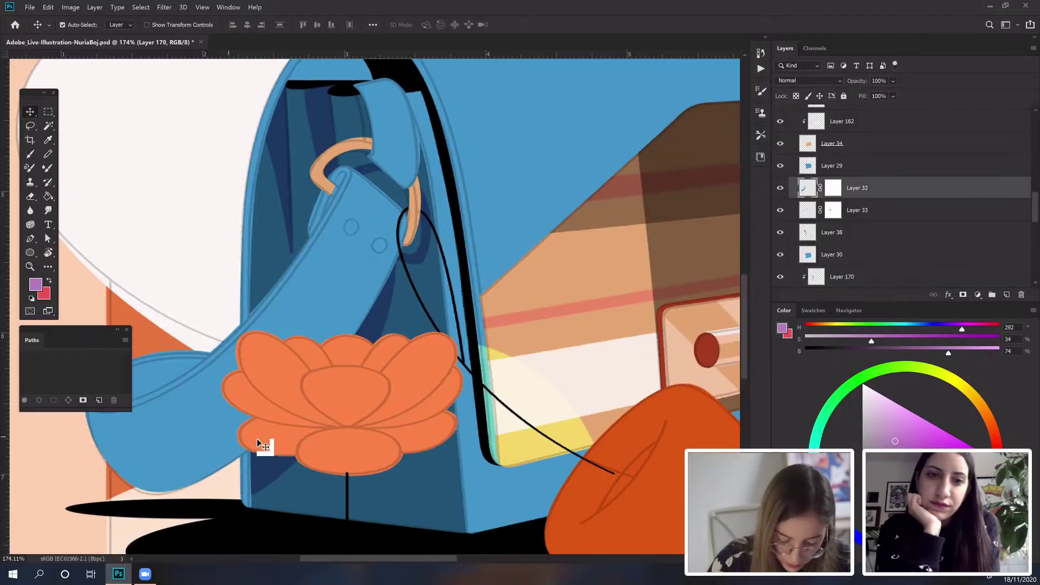
click(1004, 290)
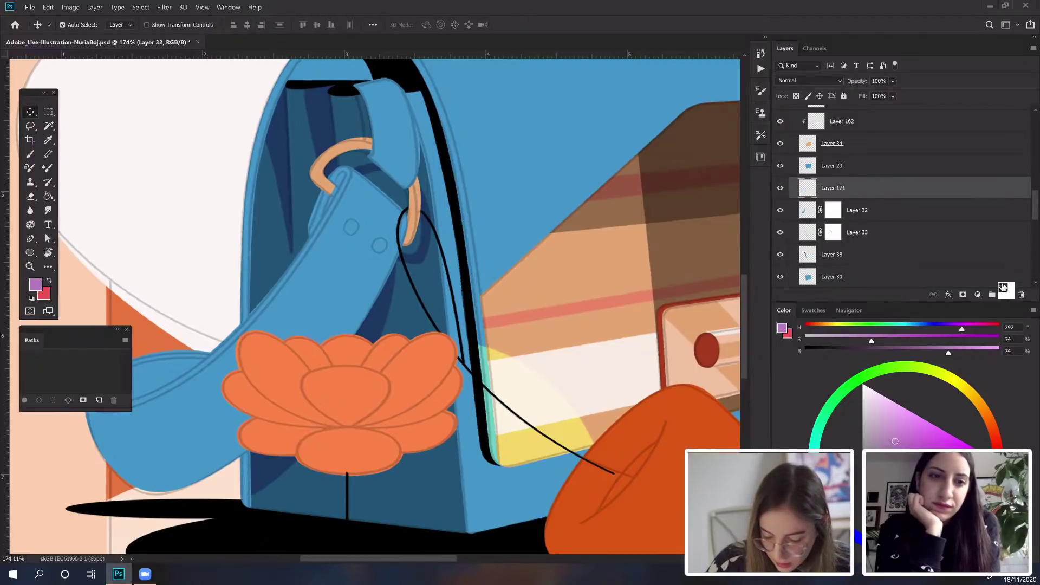
right_click(899, 190)
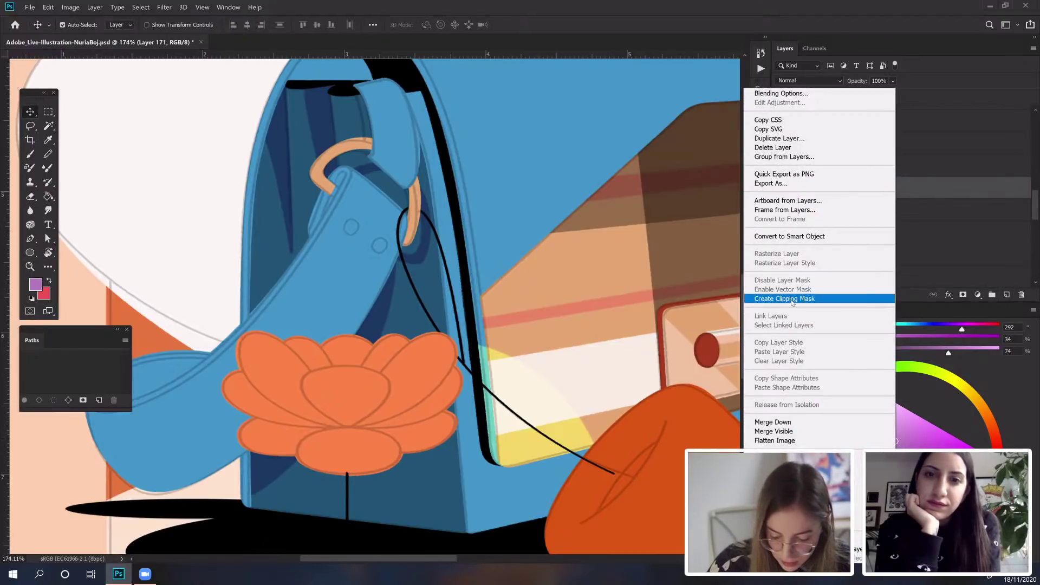
click(792, 300)
click(29, 153)
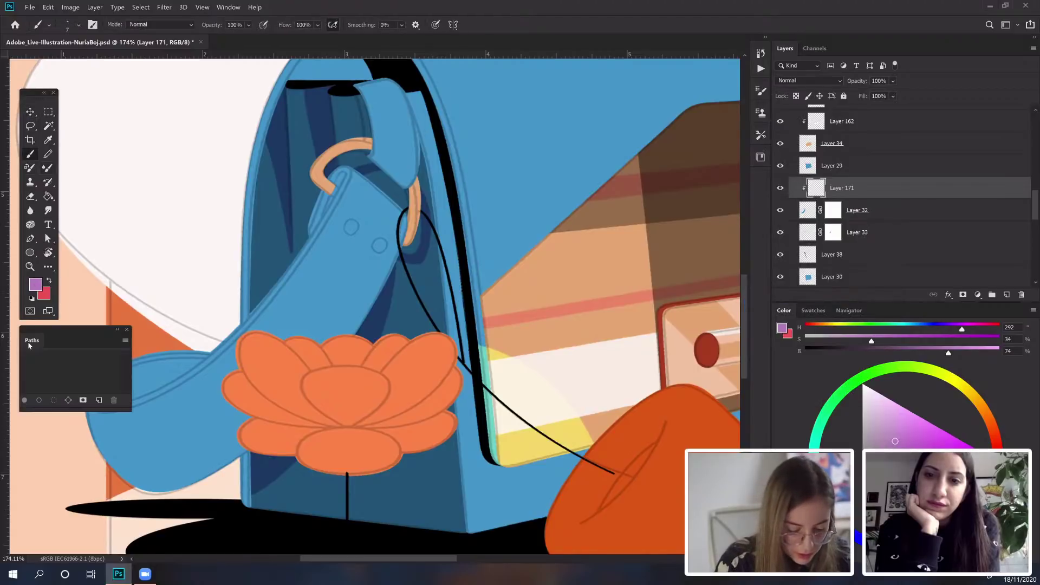
Step: Restore the default black and white colours and brush a petal-shaped shadow outline on the blue strap beside the orange flower
click(32, 298)
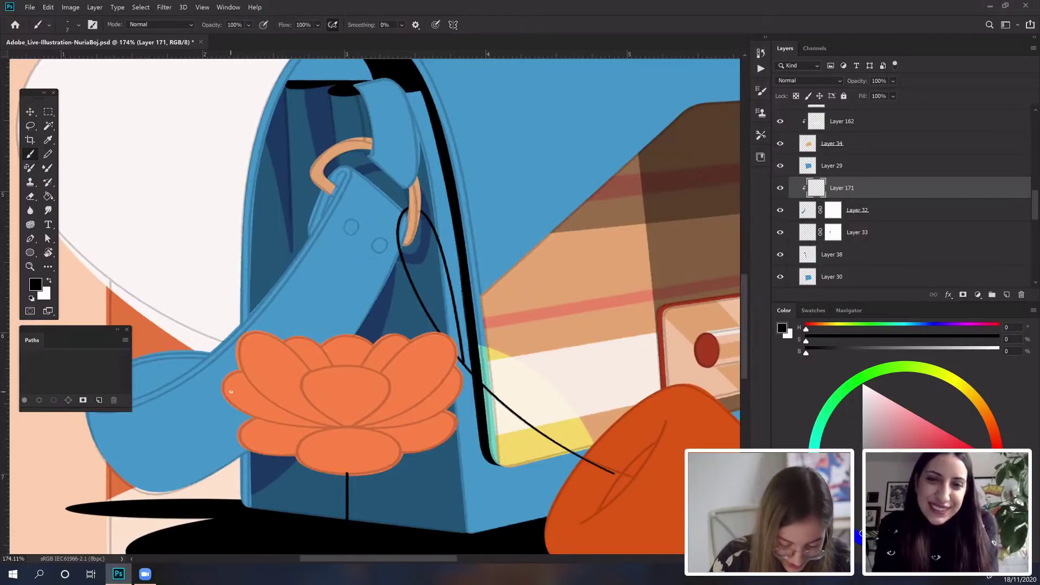
mouse_move(222, 390)
mouse_down()
mouse_move(240, 423)
mouse_move(233, 434)
mouse_move(224, 425)
mouse_move(188, 460)
mouse_up()
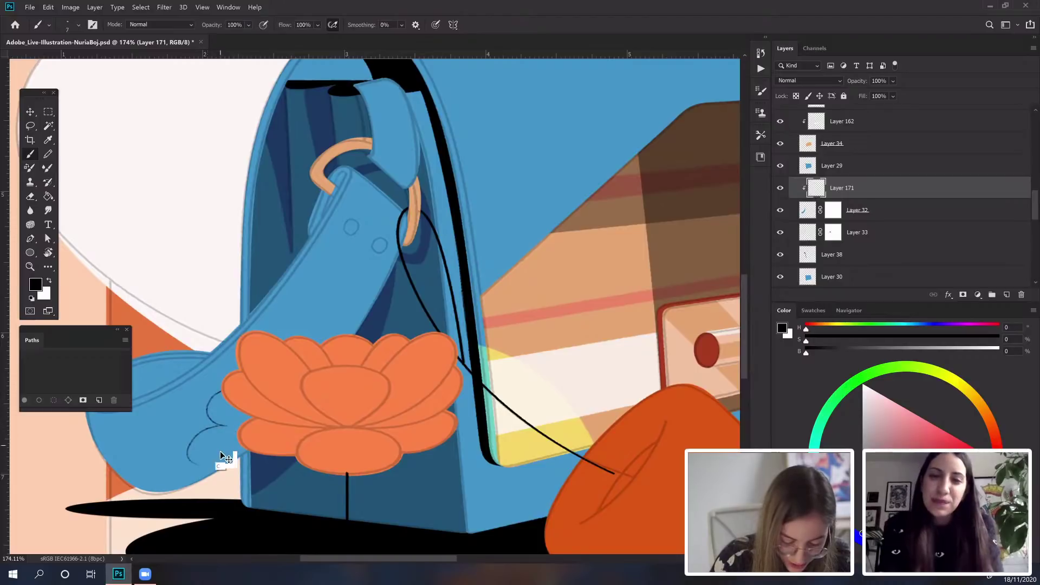
key(ctrl+z)
mouse_move(224, 425)
mouse_down()
mouse_move(190, 453)
mouse_move(199, 477)
mouse_up()
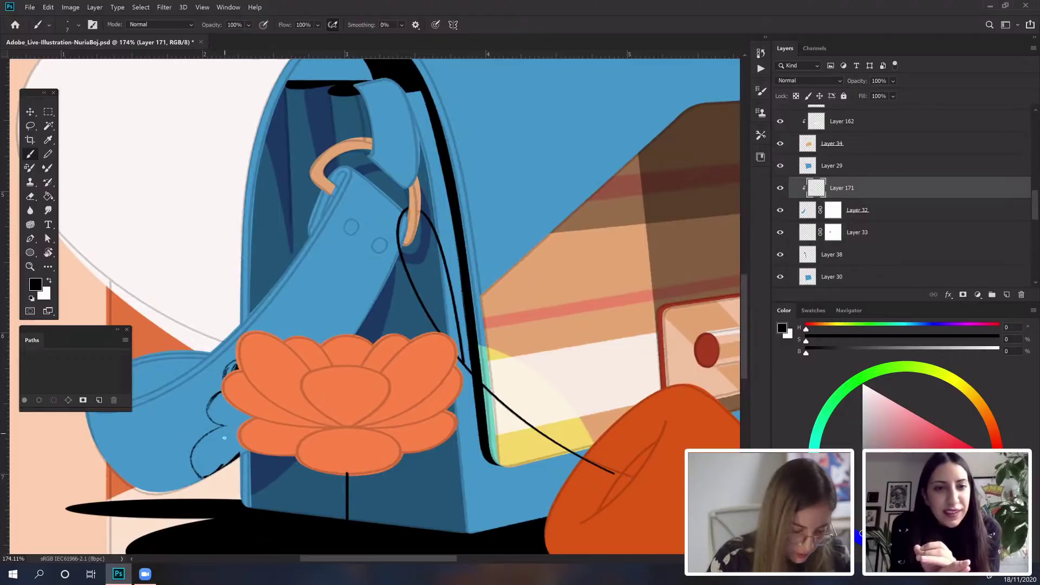
key(w)
click(241, 423)
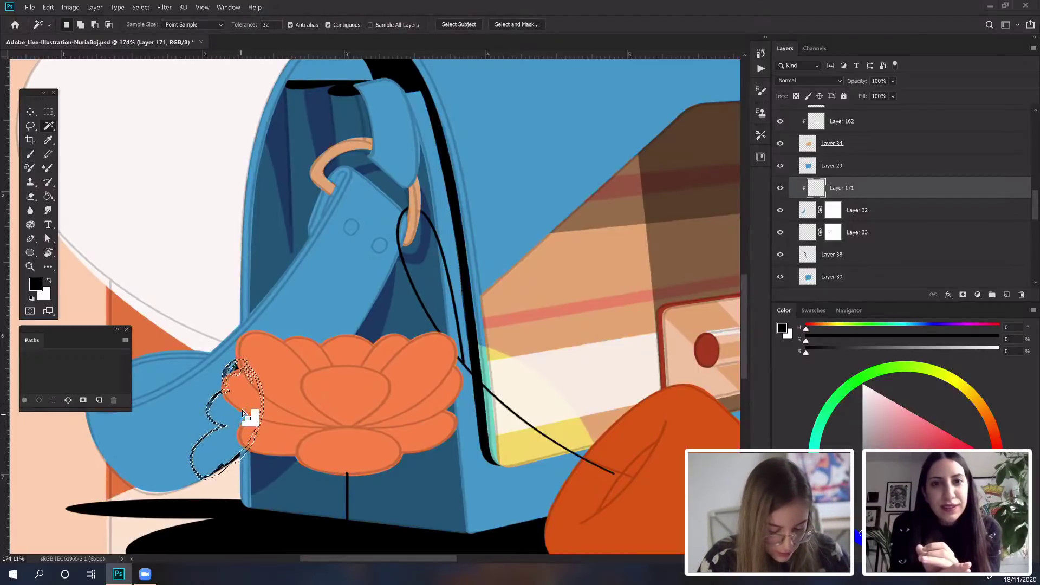
key(ctrl+d)
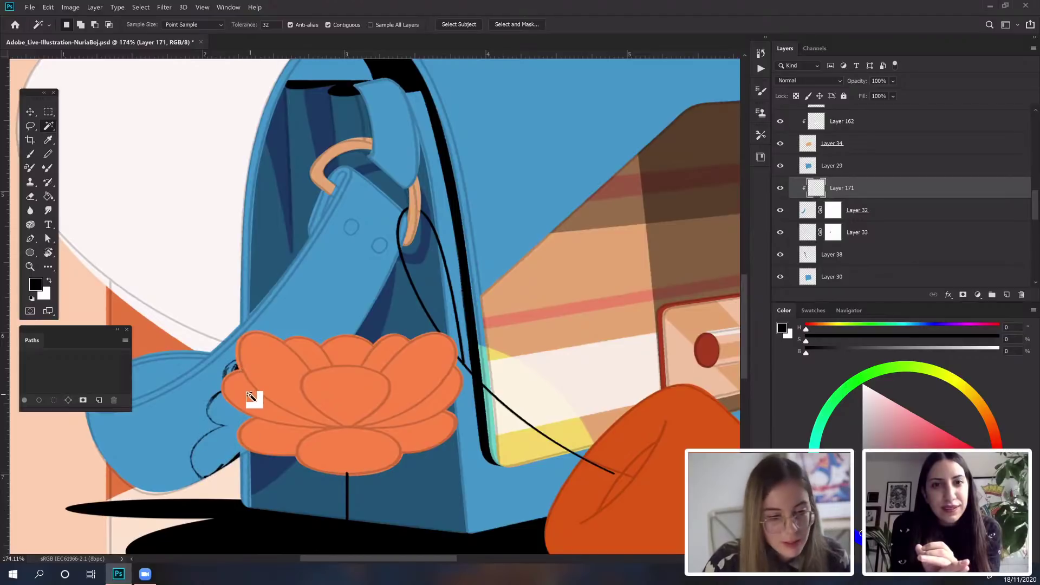
Step: Brush over the gaps in the black shadow outline beside the orange flower's upper petals
drag(318, 353, 503, 252)
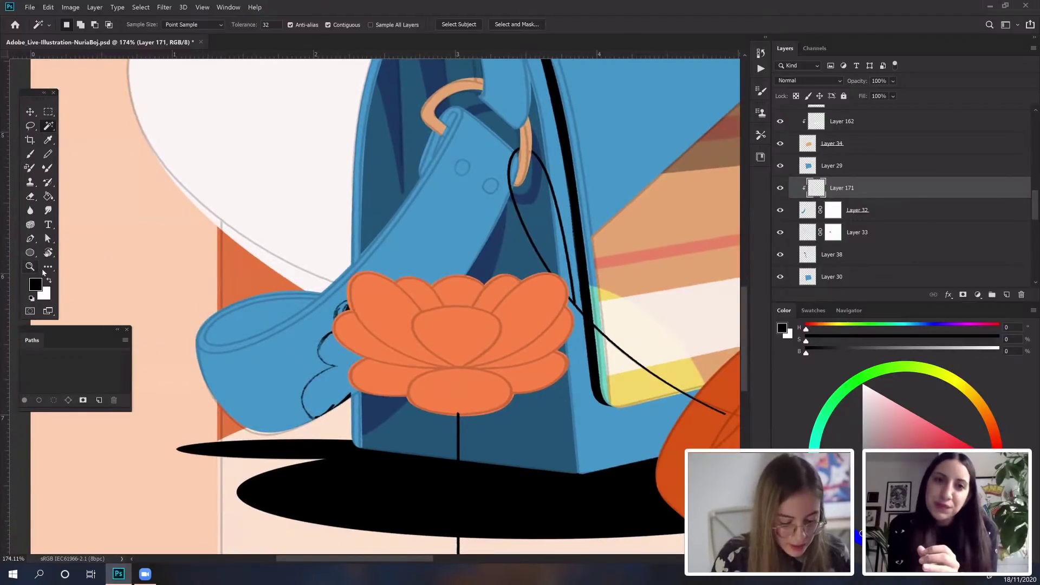
click(30, 267)
drag(379, 336, 410, 299)
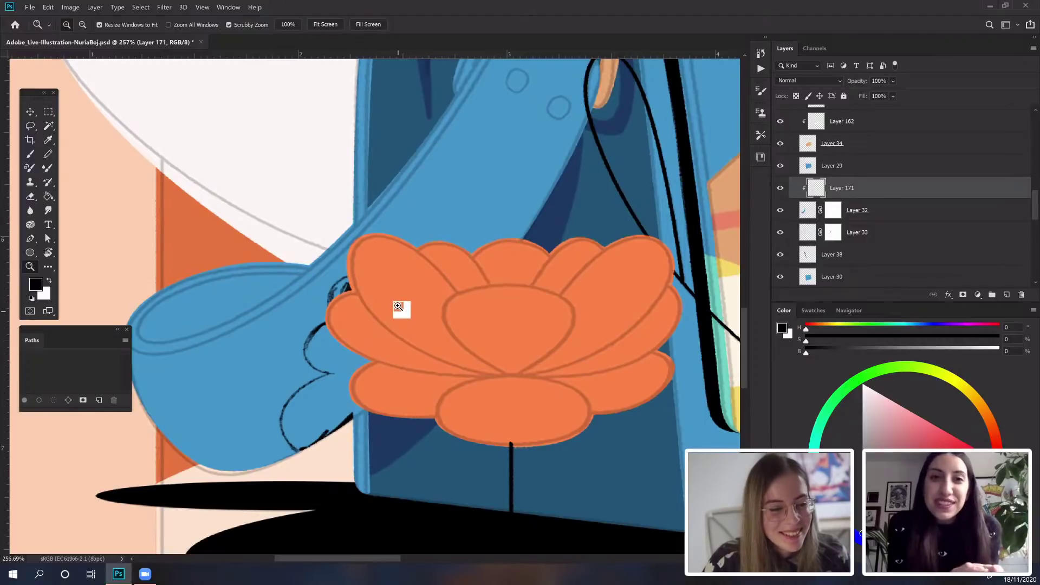
click(30, 154)
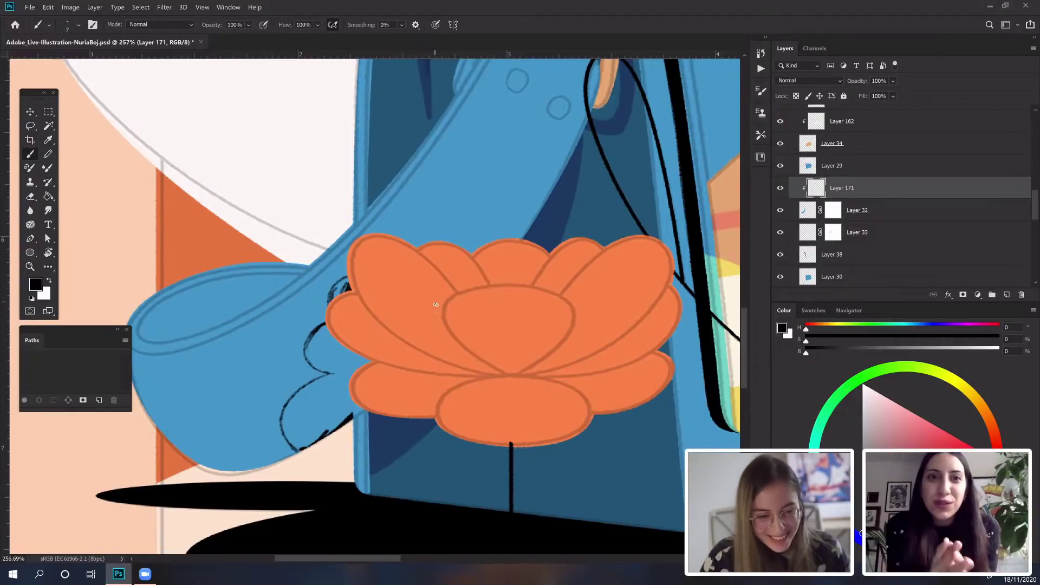
drag(336, 287, 330, 311)
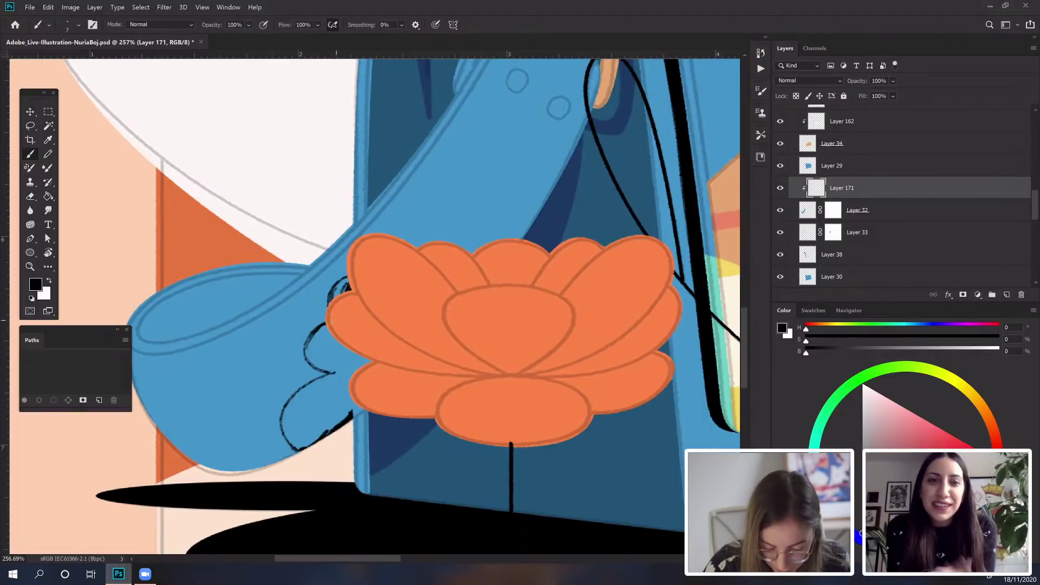
Step: Select the inside of the petal-shaped outline, fill it with black, and brush over the unfilled spots near the flower
key(w)
click(346, 358)
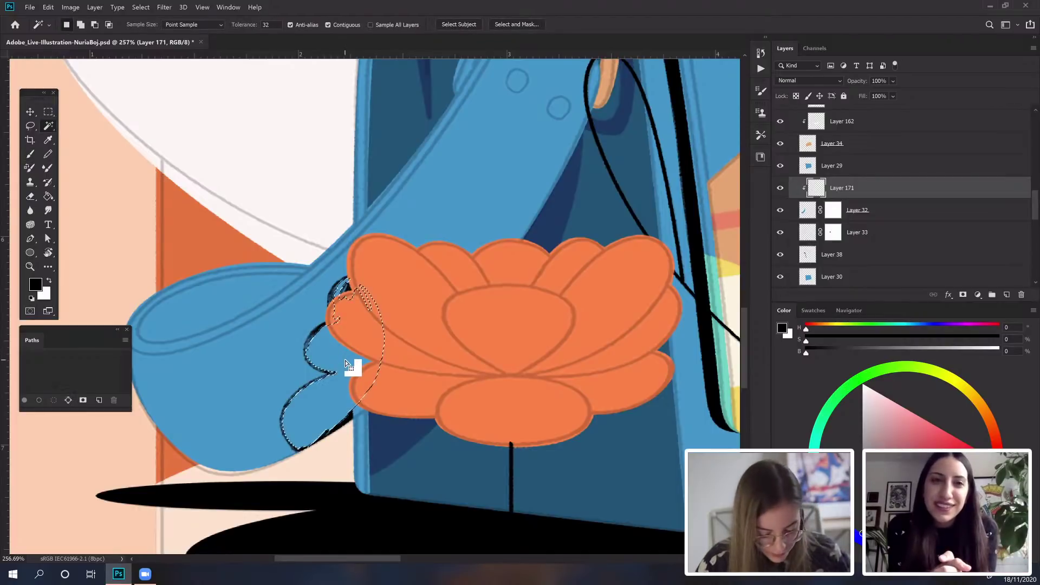
key(alt+BackSpace)
key(ctrl+d)
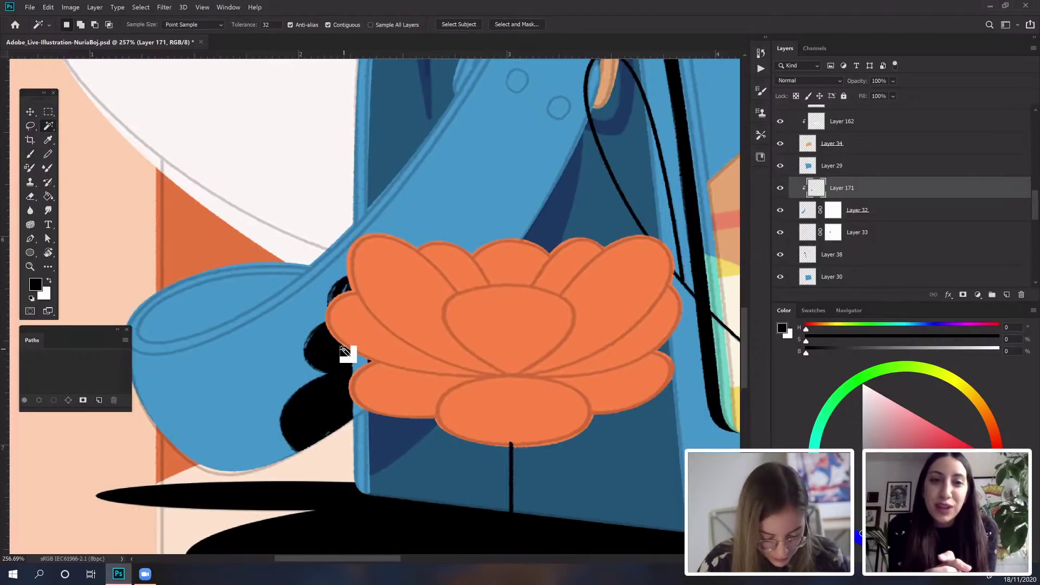
key(b)
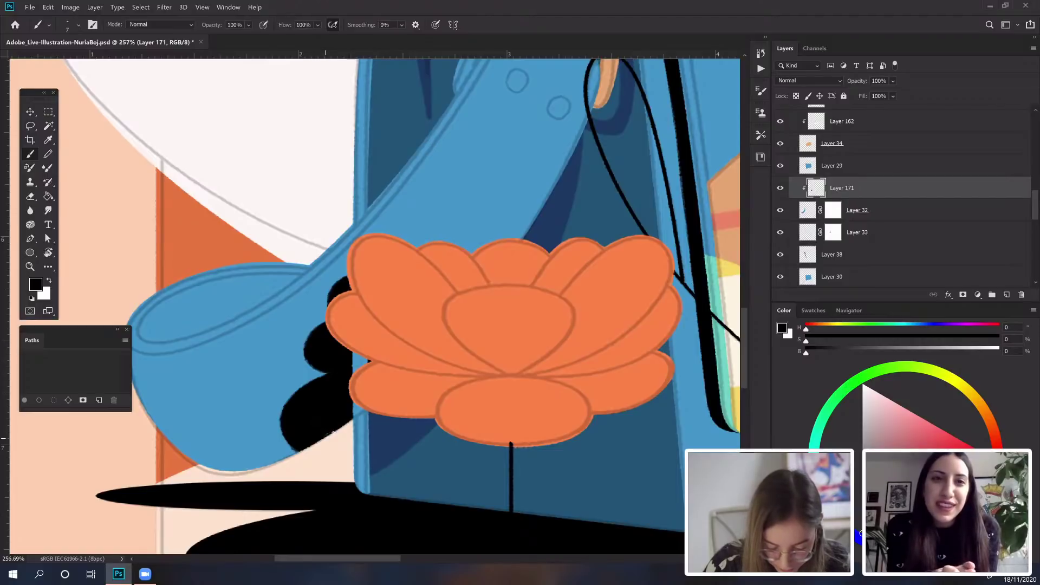
drag(399, 348, 375, 403)
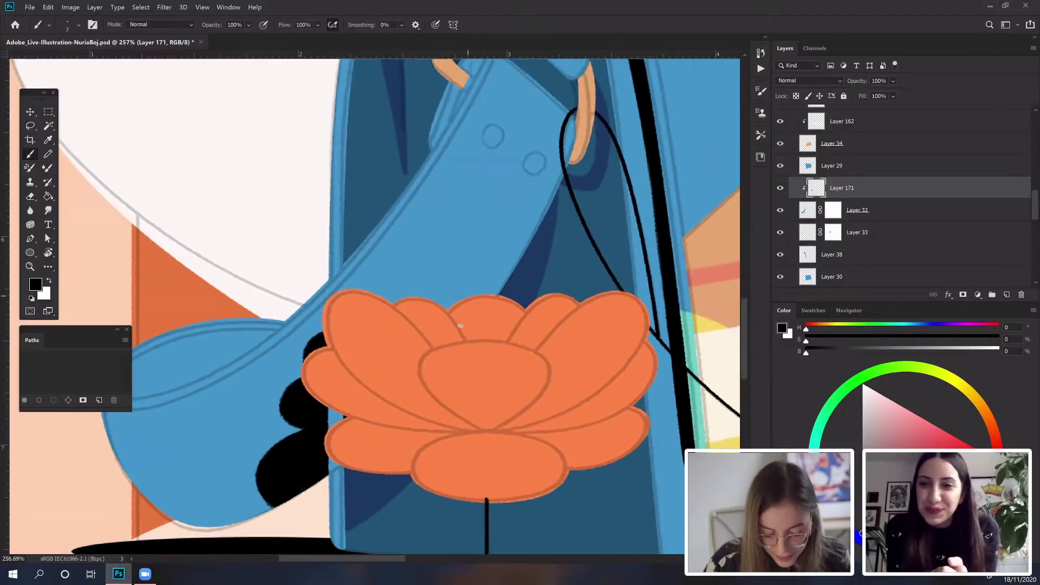
Step: Examine the flower's black shadow on the strap within the whole illustration
key(z)
drag(363, 213, 338, 228)
drag(529, 222, 376, 260)
drag(465, 258, 375, 312)
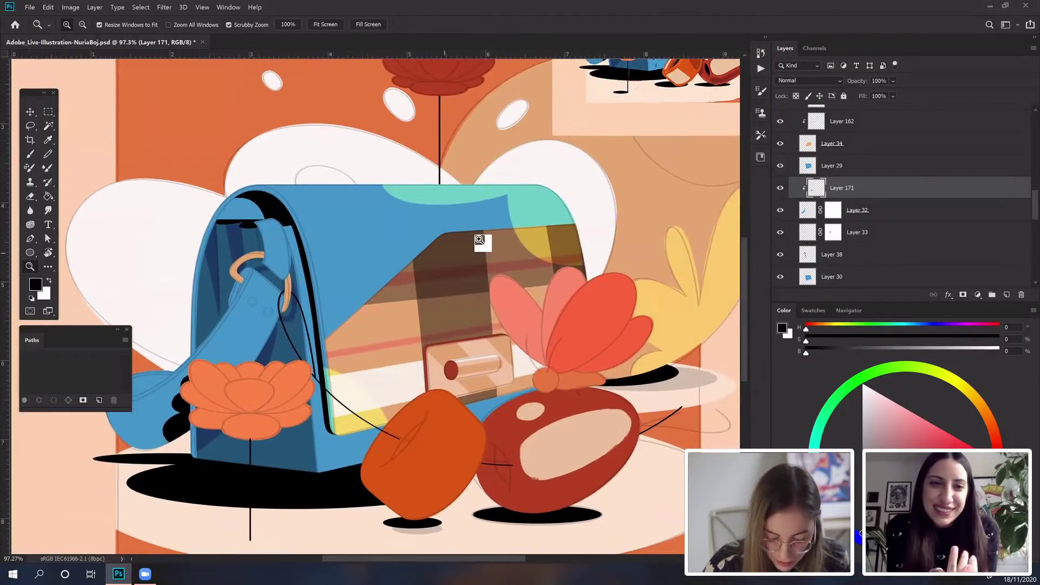
drag(480, 241, 446, 256)
drag(528, 211, 470, 246)
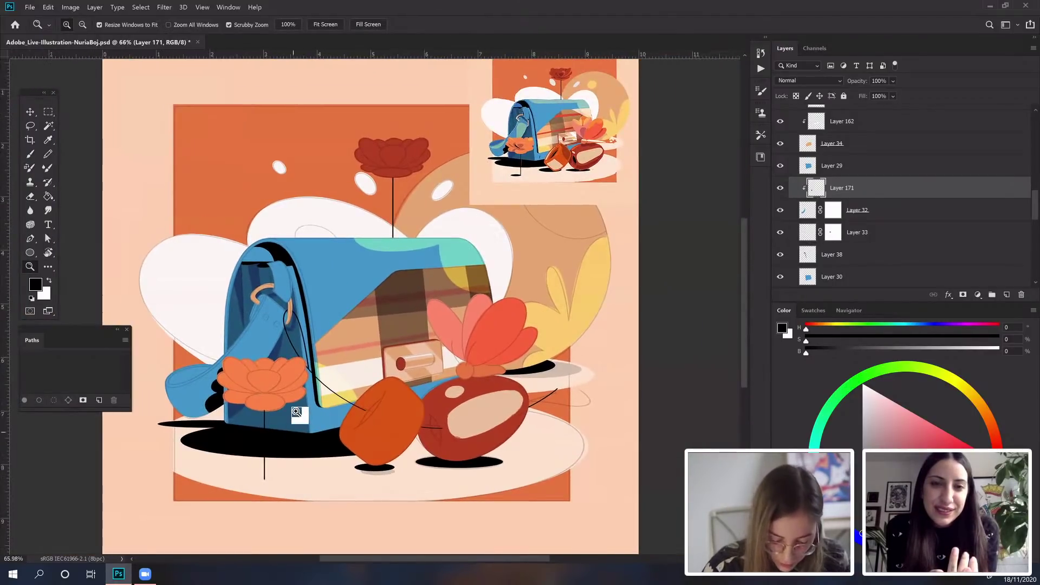
drag(301, 418, 321, 418)
drag(382, 312, 365, 322)
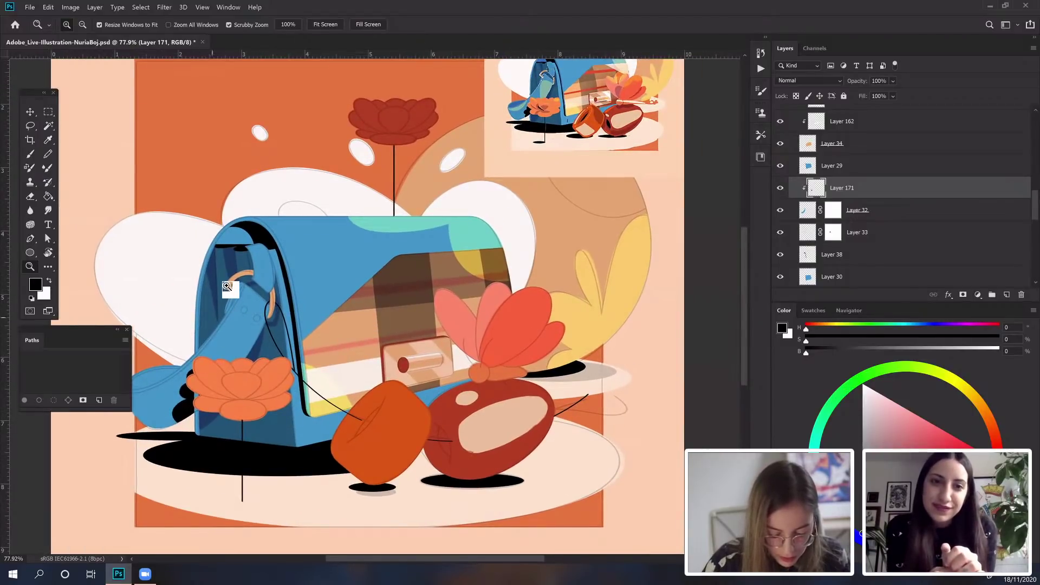
Step: Add a new clipped layer between the strap's base layer and its flower shadow layer
drag(231, 289, 515, 220)
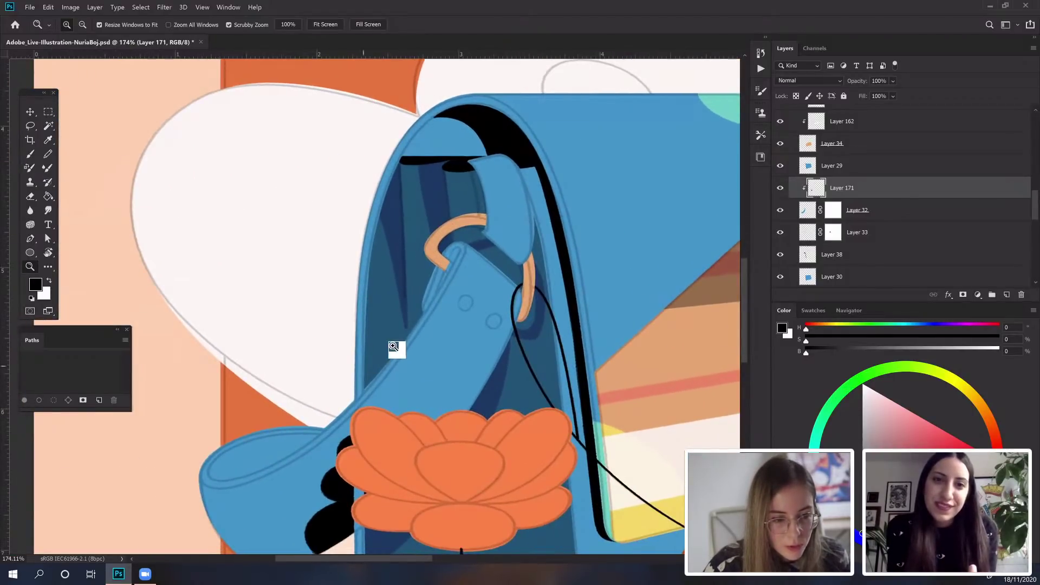
drag(397, 348, 488, 271)
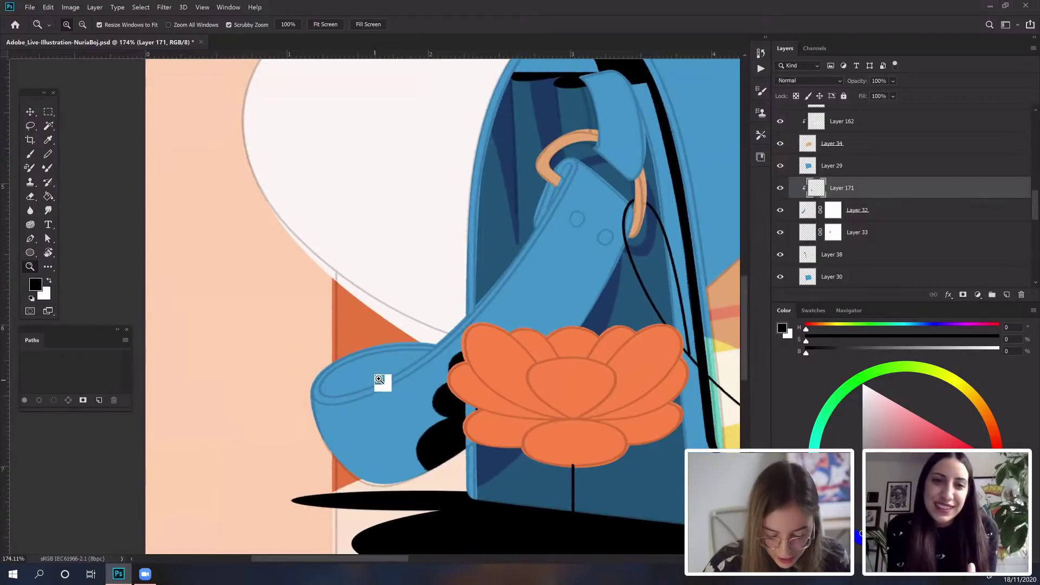
drag(381, 379, 623, 235)
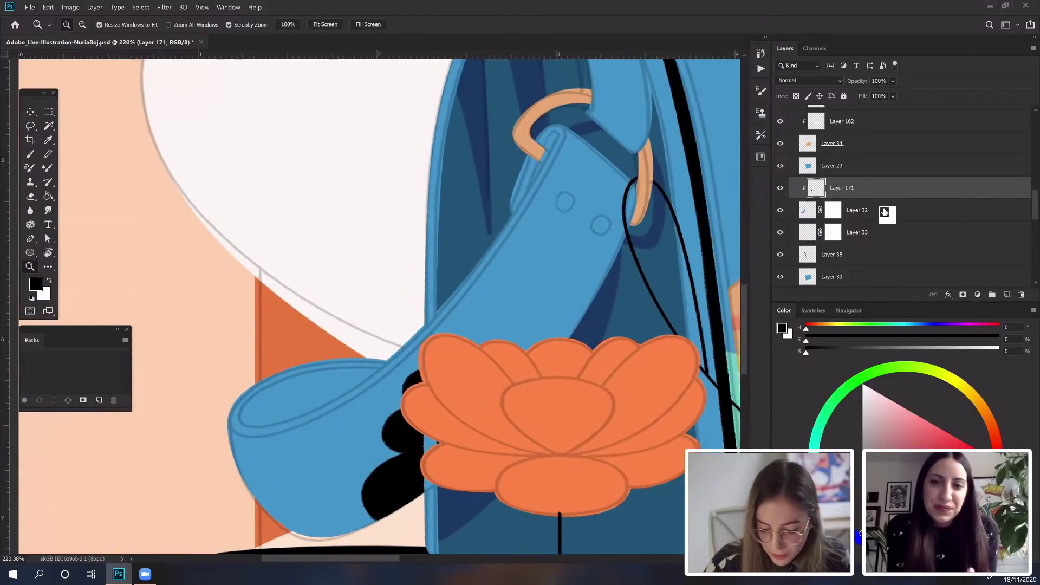
click(921, 211)
click(1007, 294)
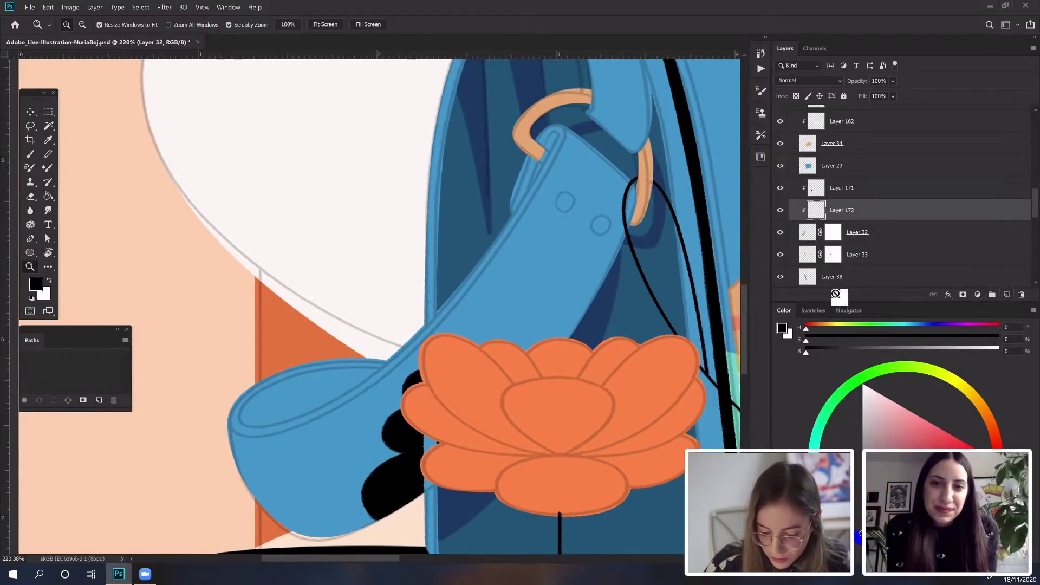
Step: Brush a black line across the strap loop's inner face and trace the inner edge around the loop's far end
drag(323, 363, 373, 323)
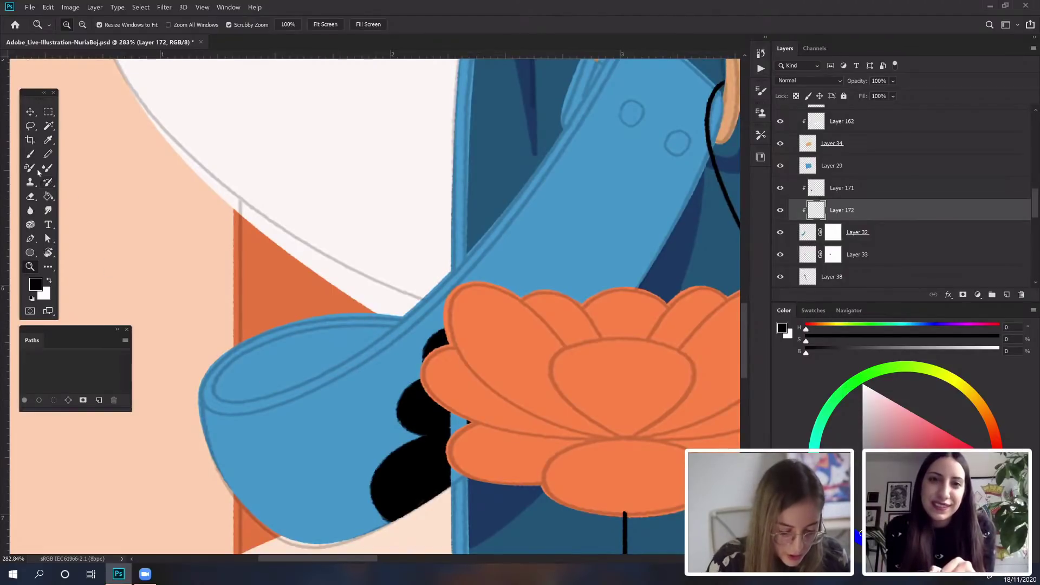
key(b)
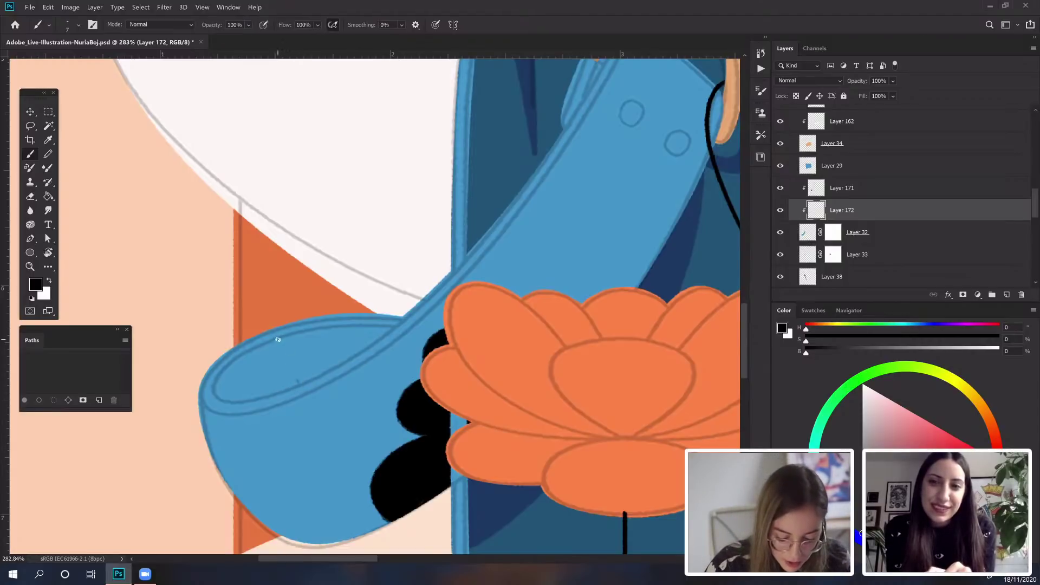
drag(278, 339, 296, 380)
mouse_move(328, 335)
mouse_down()
mouse_move(378, 329)
mouse_move(378, 310)
mouse_up()
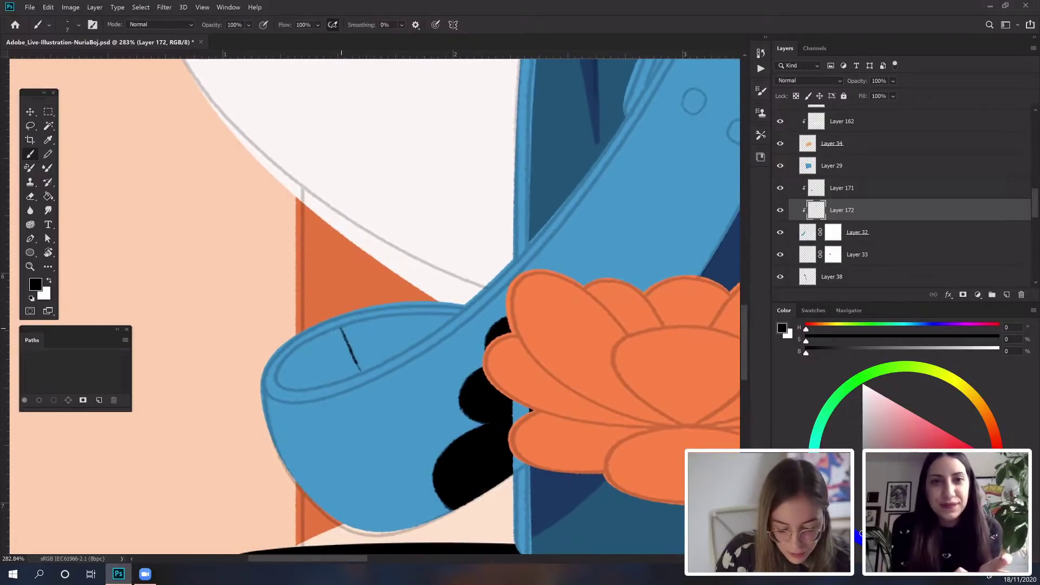
drag(317, 336, 305, 345)
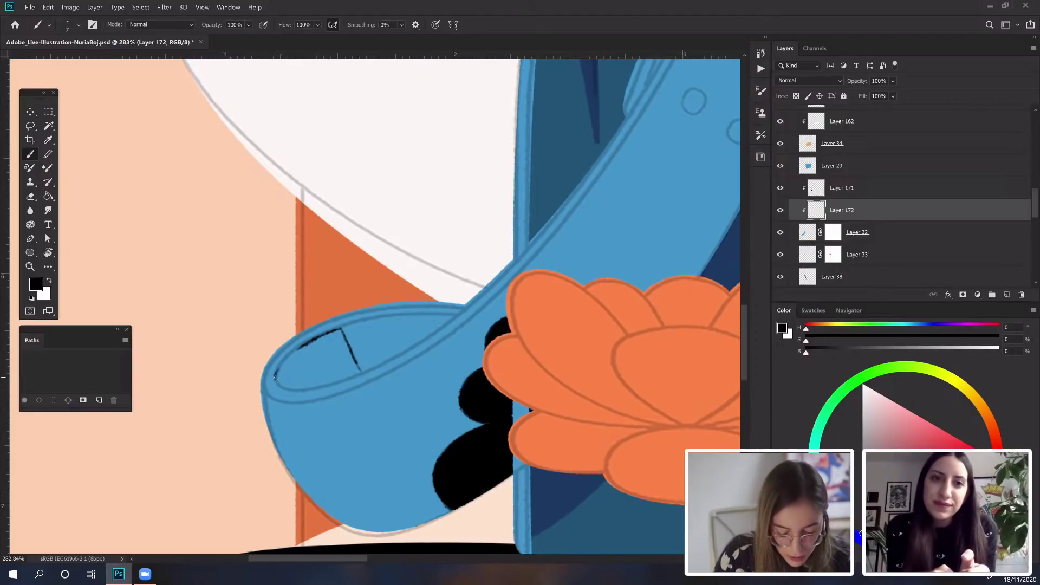
drag(297, 347, 303, 344)
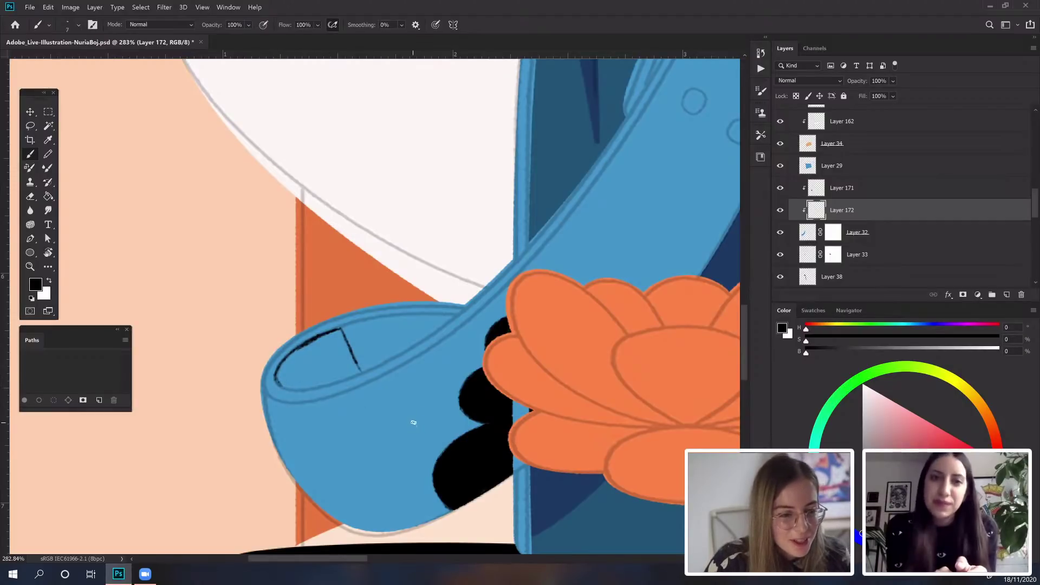
Step: Rotate the canvas view and close the black outline along the remaining inner edge of the strap loop
key(r)
mouse_move(411, 431)
mouse_down()
mouse_move(493, 365)
mouse_move(471, 364)
mouse_up()
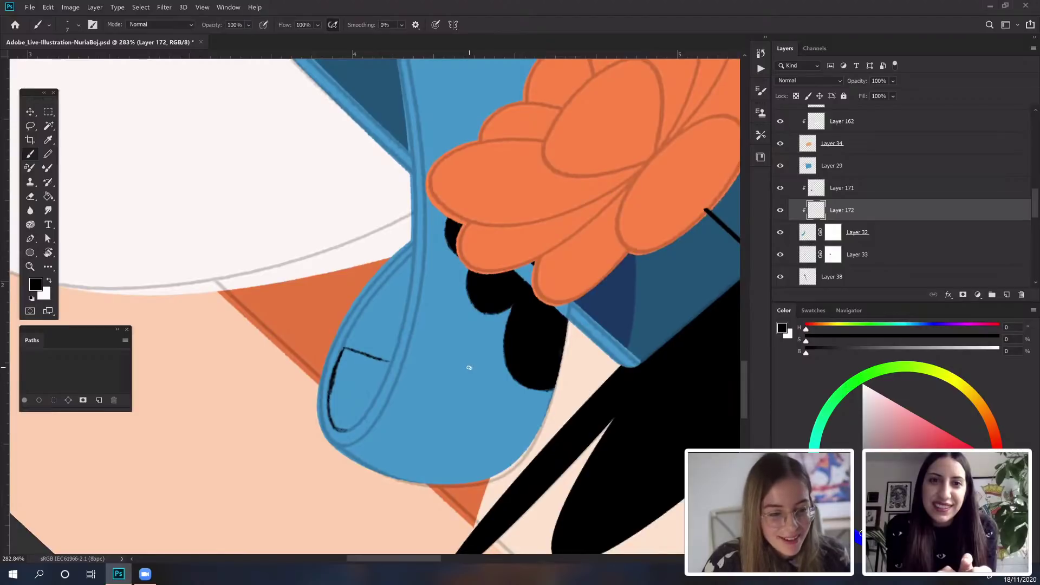
drag(462, 385, 455, 386)
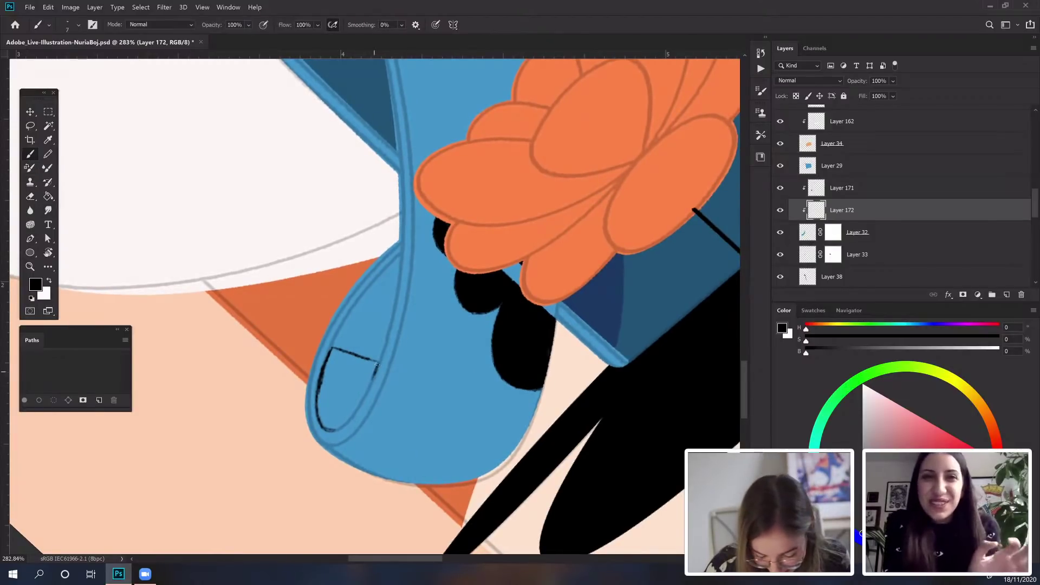
mouse_move(368, 383)
mouse_down()
mouse_move(330, 429)
mouse_move(357, 404)
mouse_up()
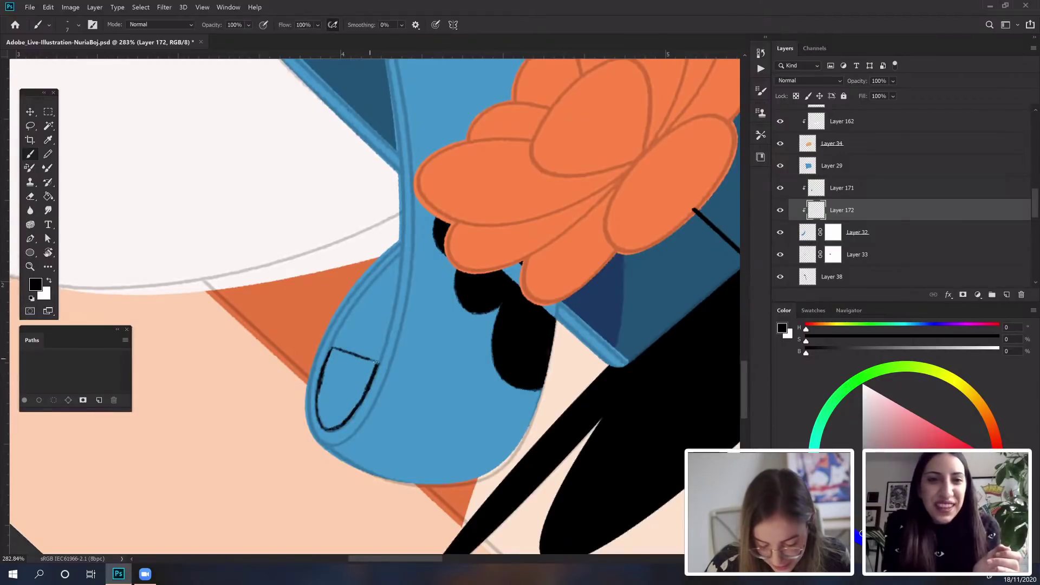
Step: Select the area inside the loop outline, fill it with black, deselect, and reset the canvas rotation
key(w)
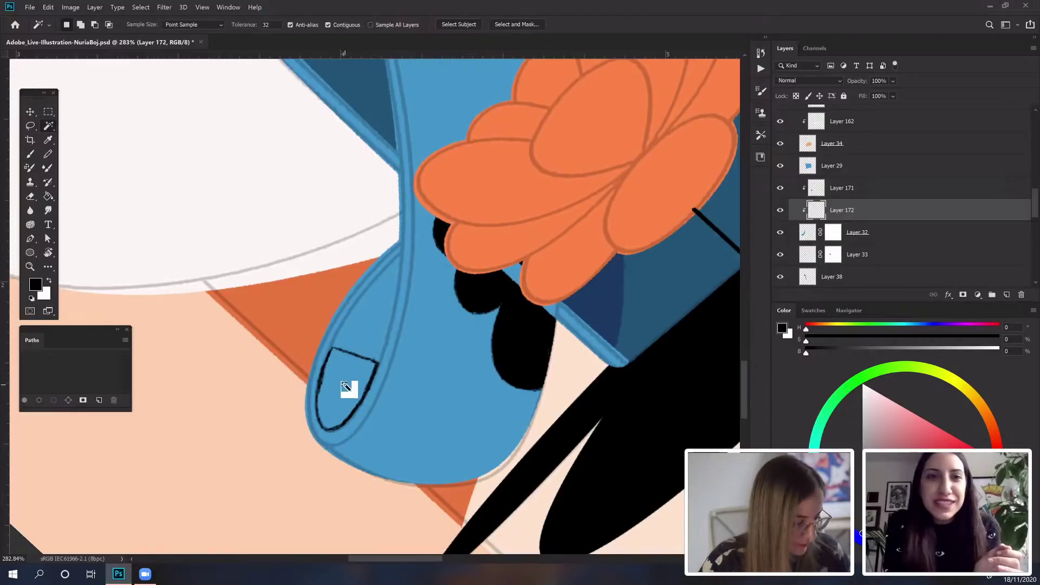
click(345, 382)
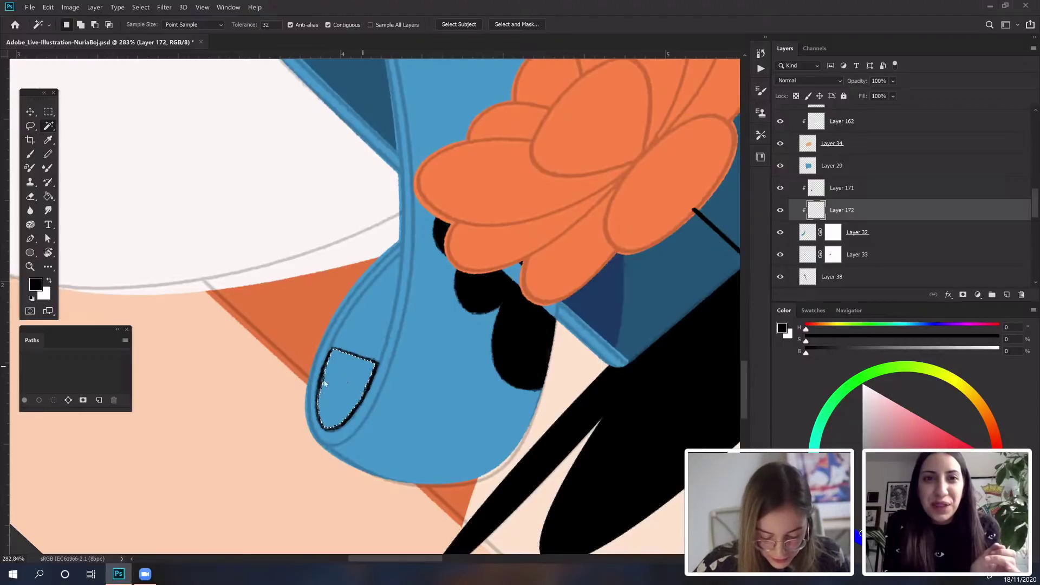
key(alt+BackSpace)
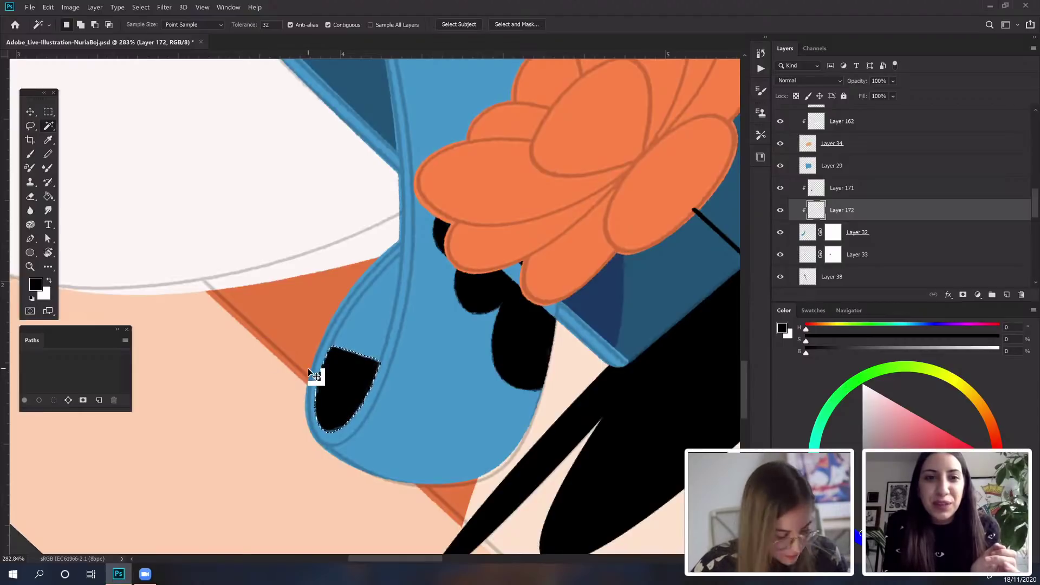
key(ctrl+d)
double_click(48, 252)
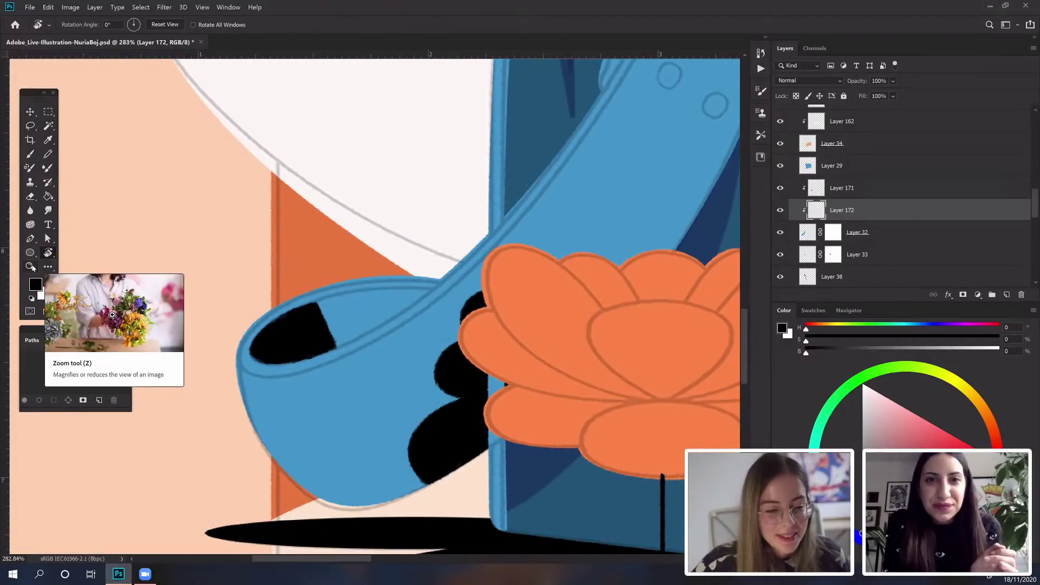
Step: Review the whole illustration and look through the layers above the strap
click(31, 268)
drag(475, 224, 379, 314)
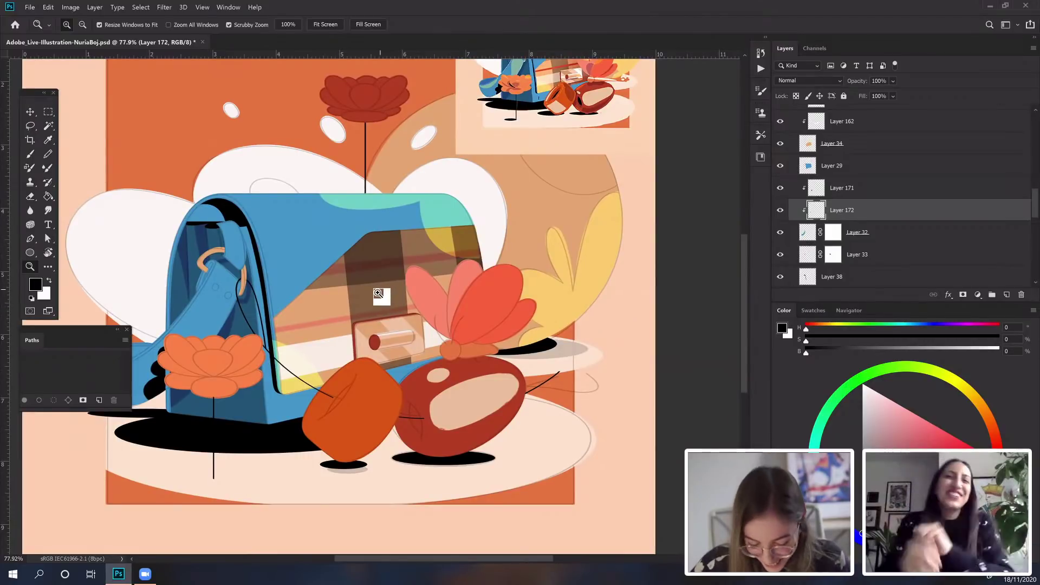
key(ctrl+0)
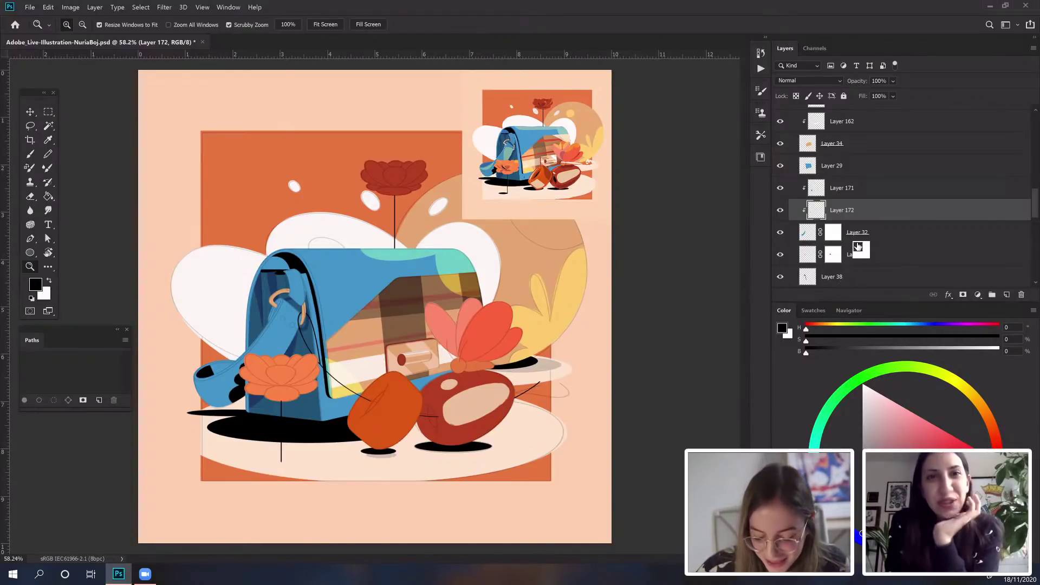
scroll(853, 254, up, 5)
scroll(850, 254, up, 1)
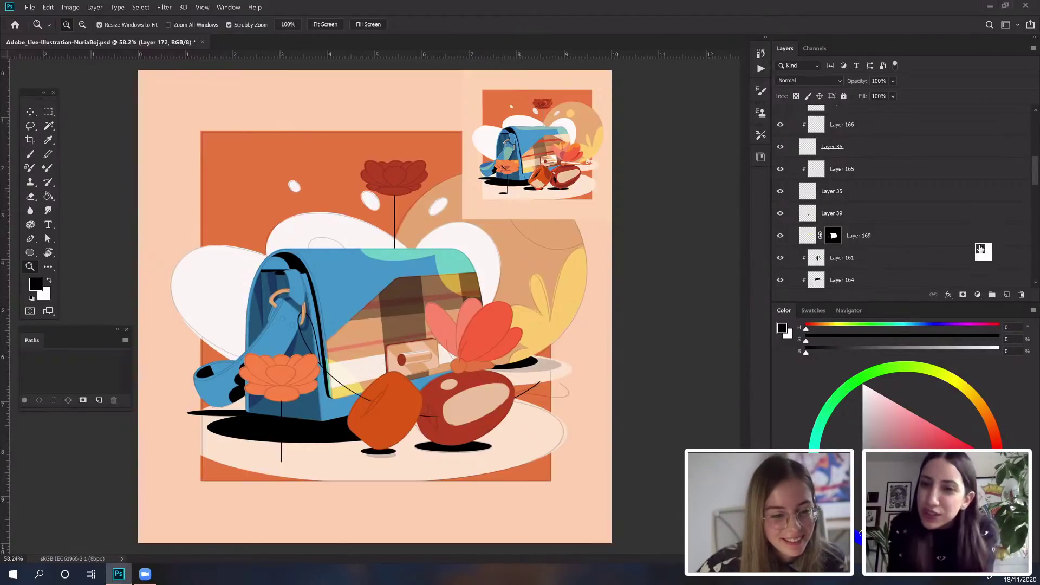
Step: Collapse the 3 - Base Color group and hide the line drawing on Layer 1
scroll(793, 188, up, 15)
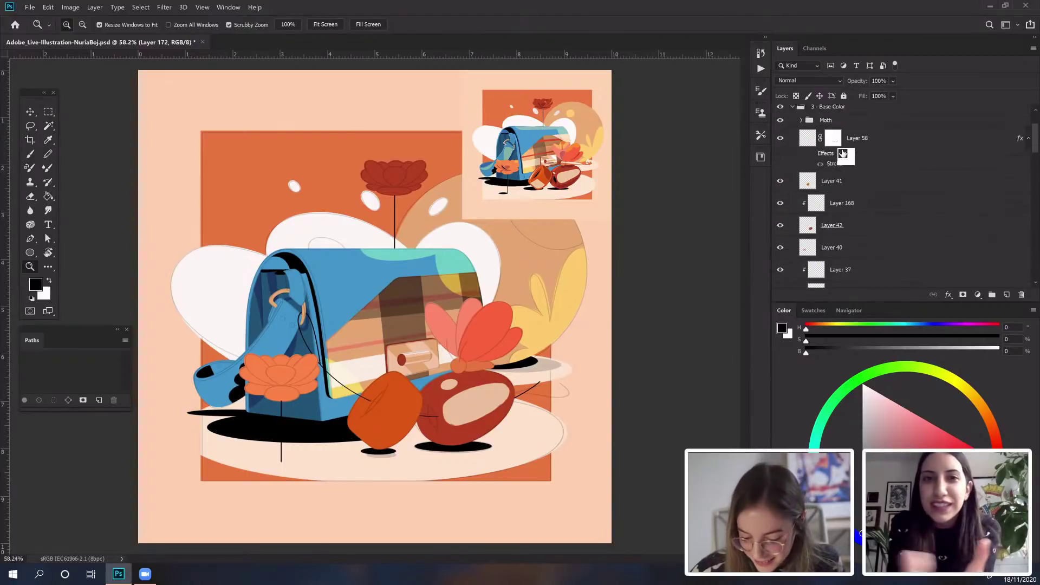
click(800, 184)
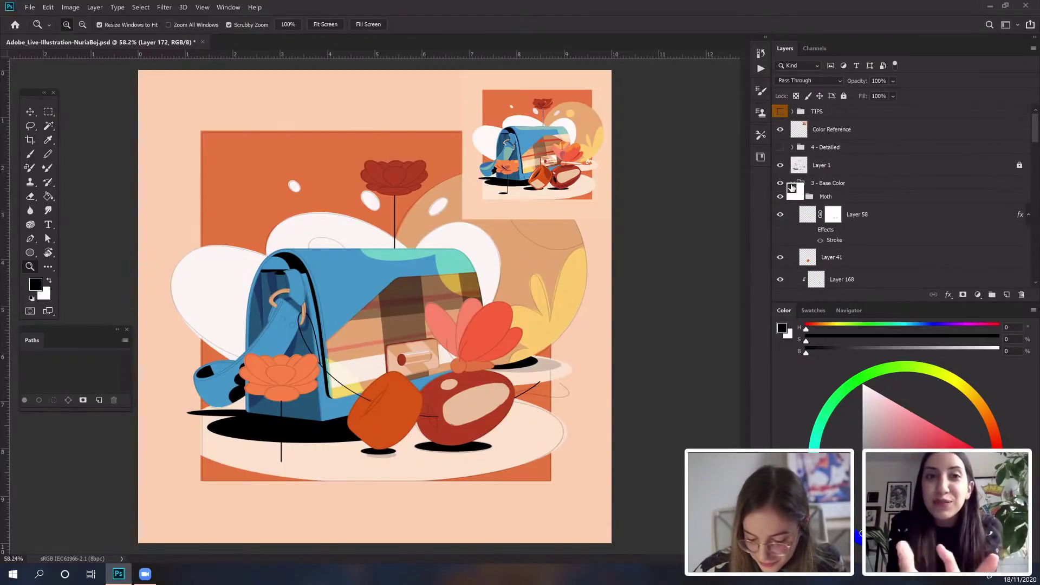
click(793, 183)
click(781, 166)
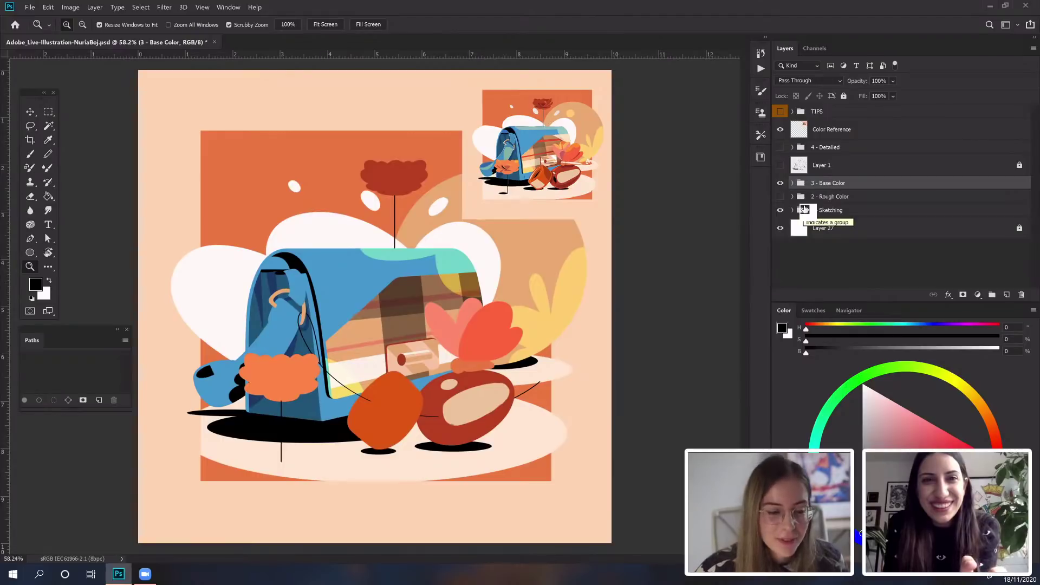
key(ctrl+alt+a)
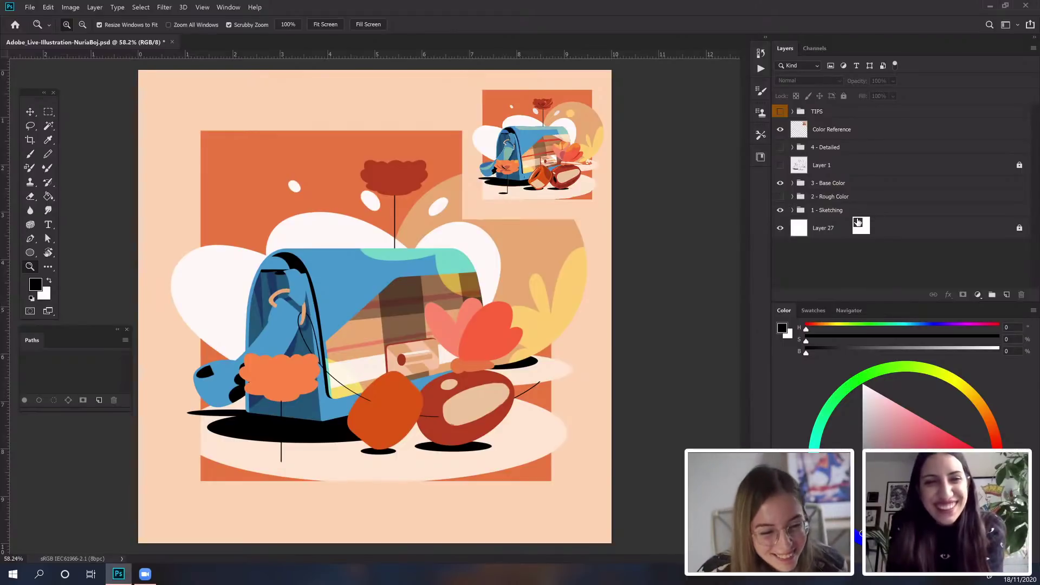
click(848, 197)
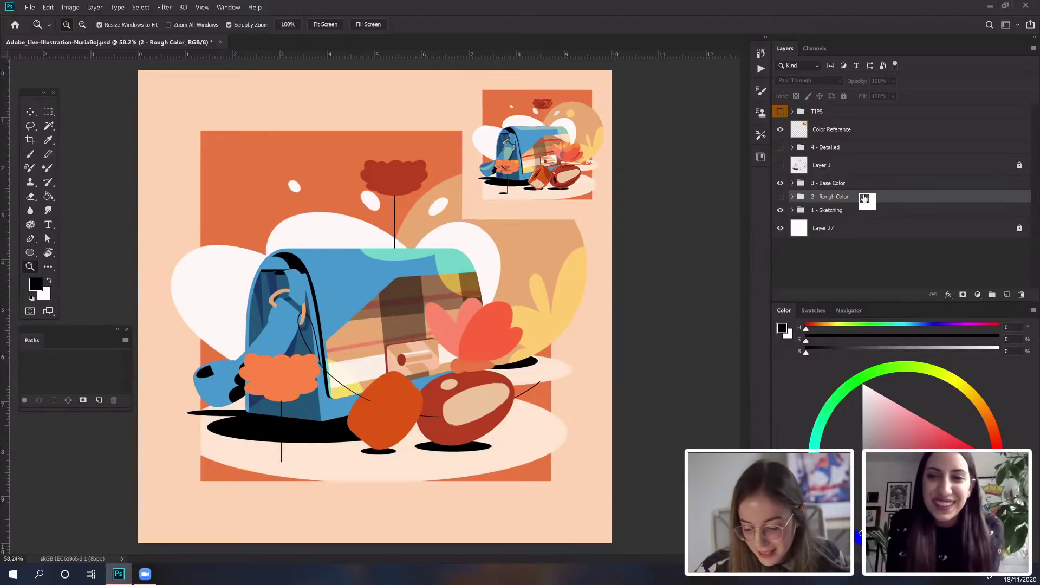
click(834, 187)
drag(834, 188, 788, 185)
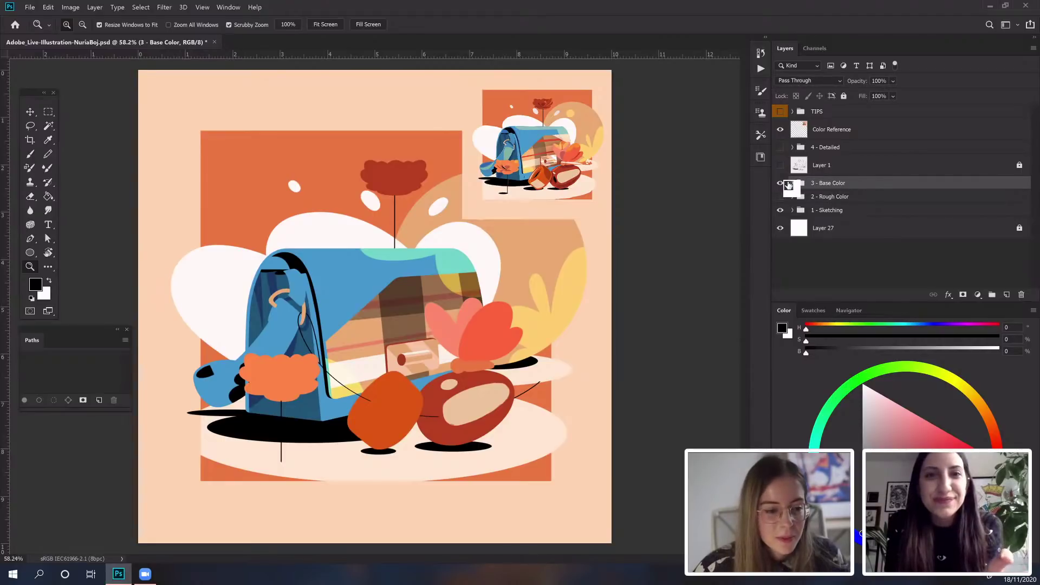
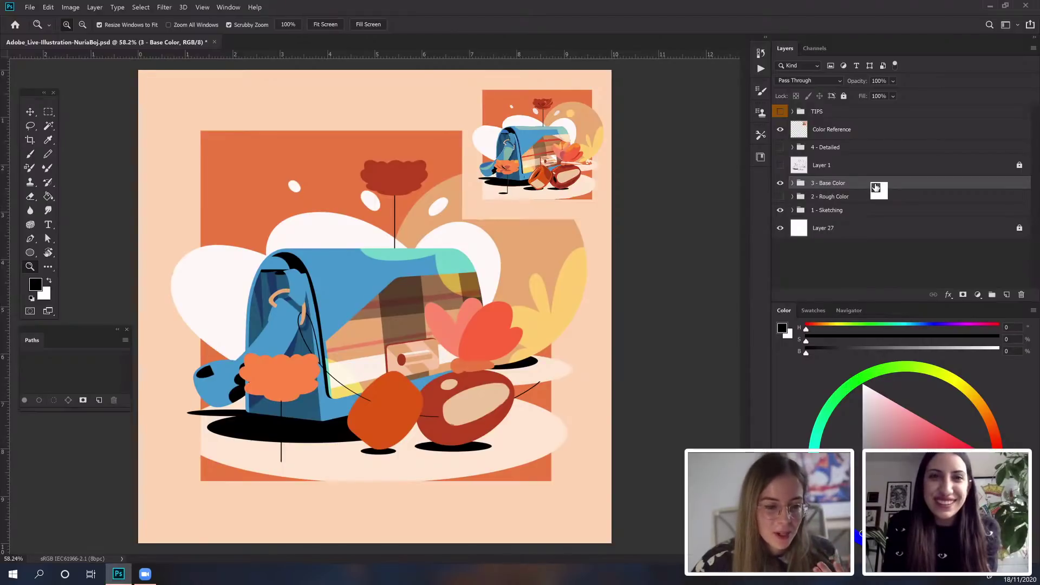
drag(876, 187, 778, 186)
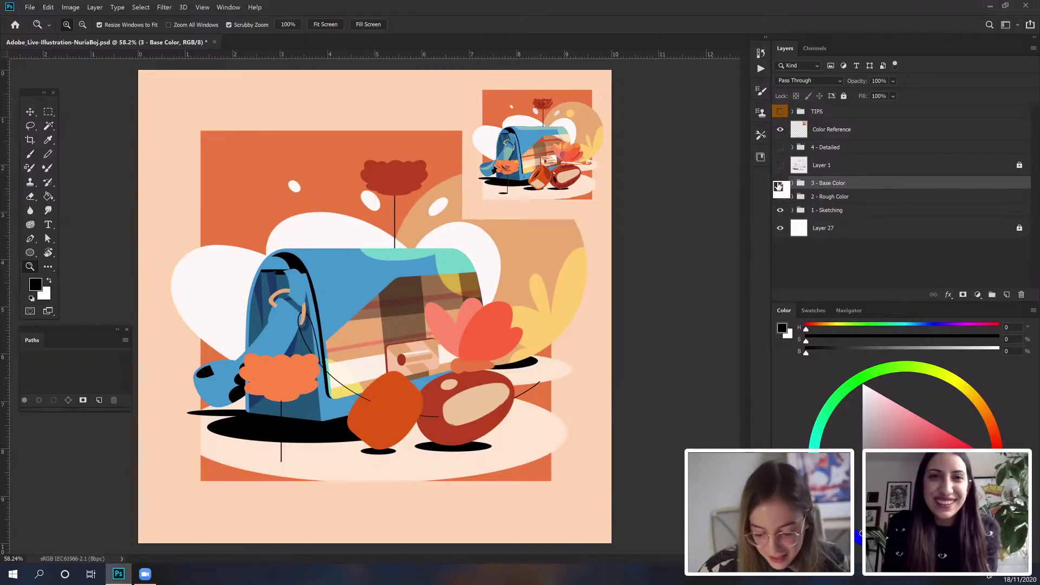
Step: Hide the 3 - Base Color group to view the line sketch underneath, and show the group again
click(778, 186)
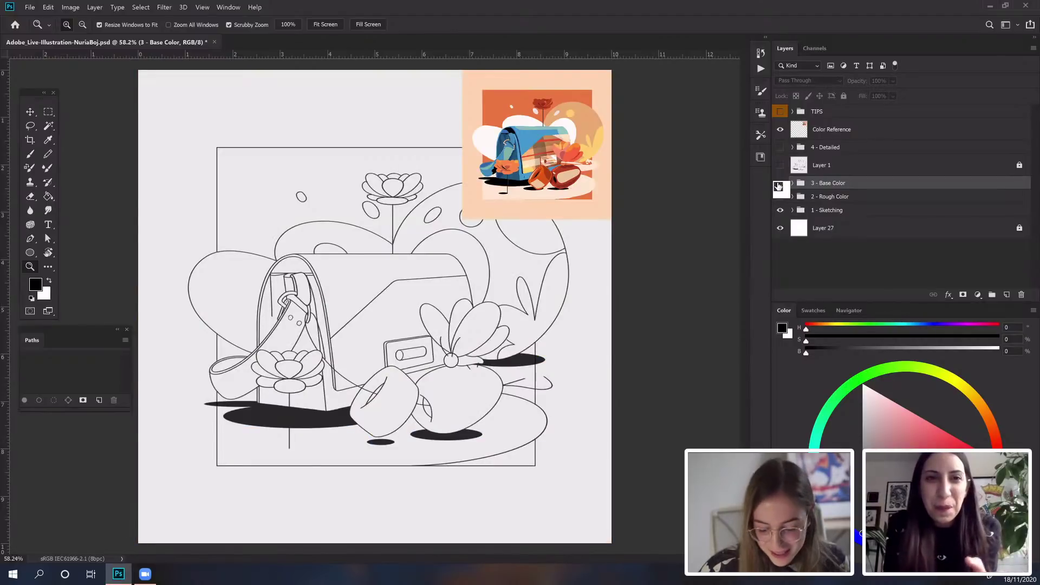
click(780, 197)
click(821, 139)
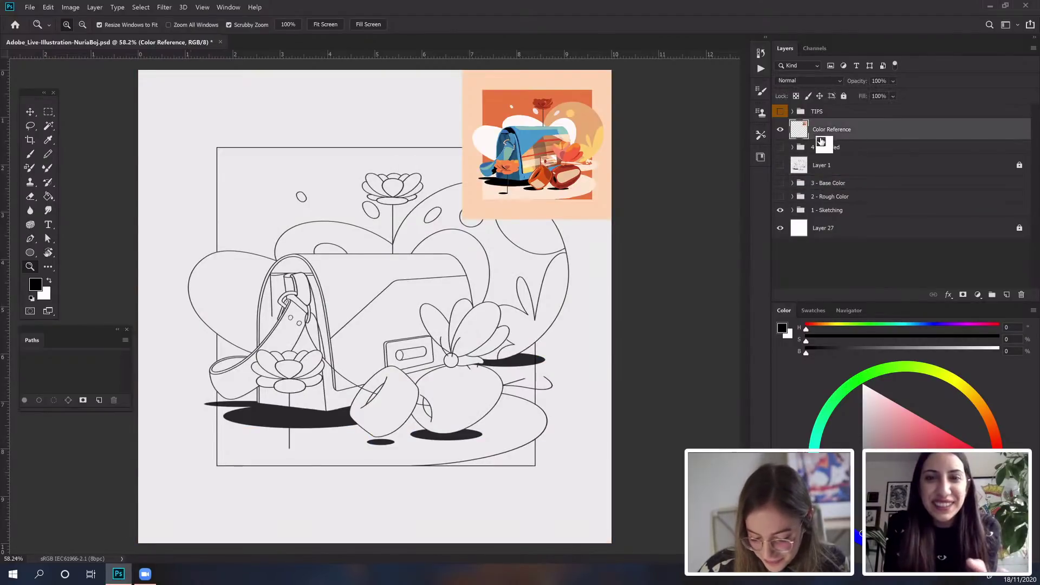
mouse_move(821, 141)
mouse_down()
mouse_move(784, 124)
mouse_move(795, 223)
mouse_move(784, 215)
mouse_up()
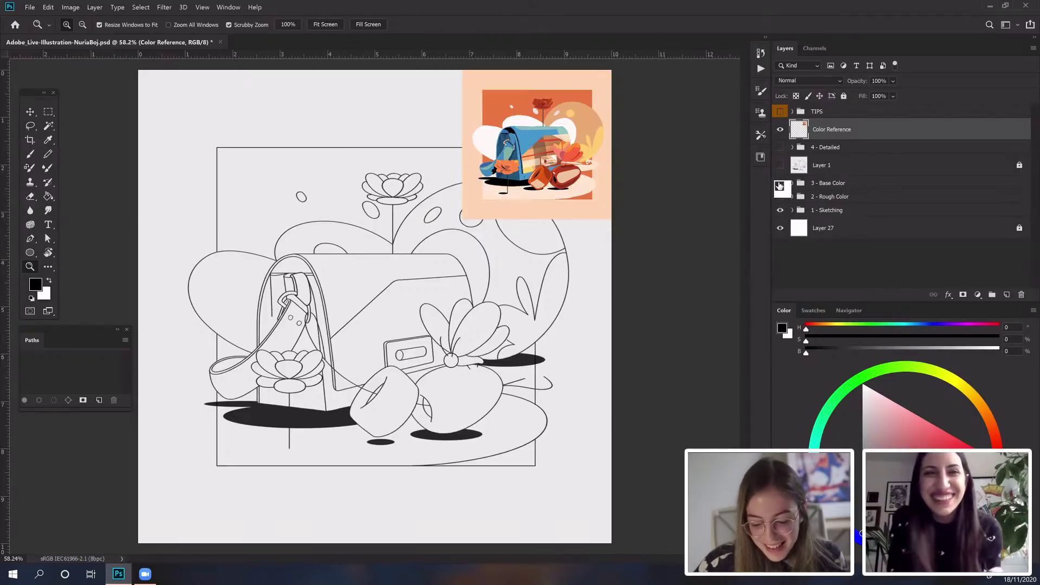
click(779, 185)
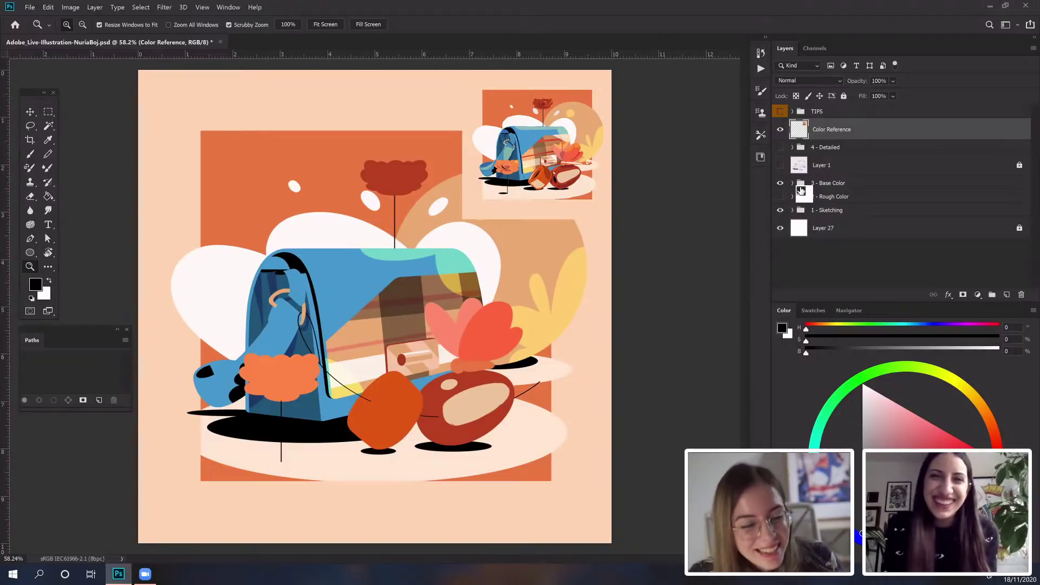
Step: Examine the colour reference thumbnail up close and return to the whole illustration for comparison
drag(802, 189, 733, 310)
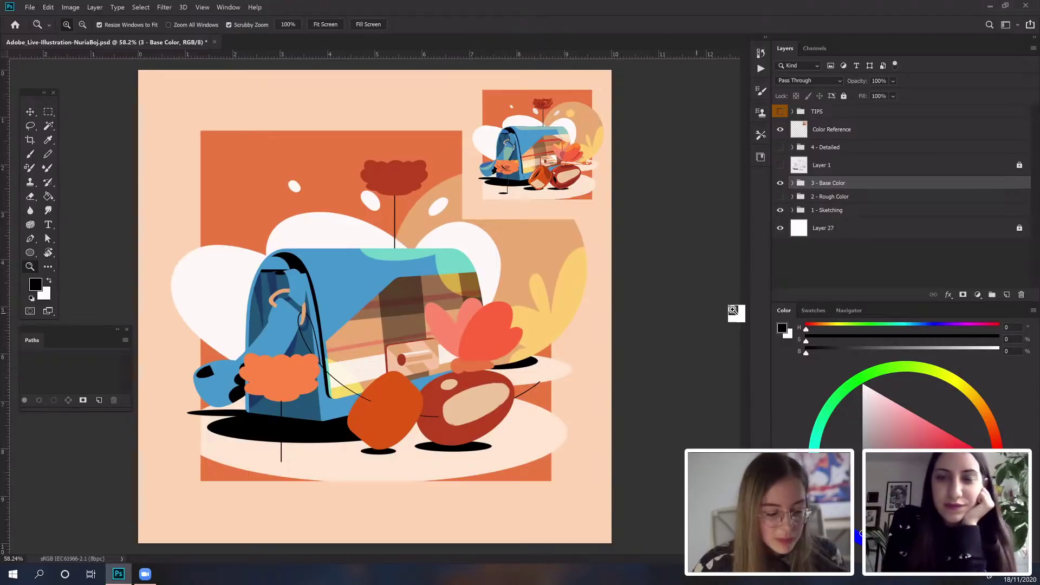
click(604, 135)
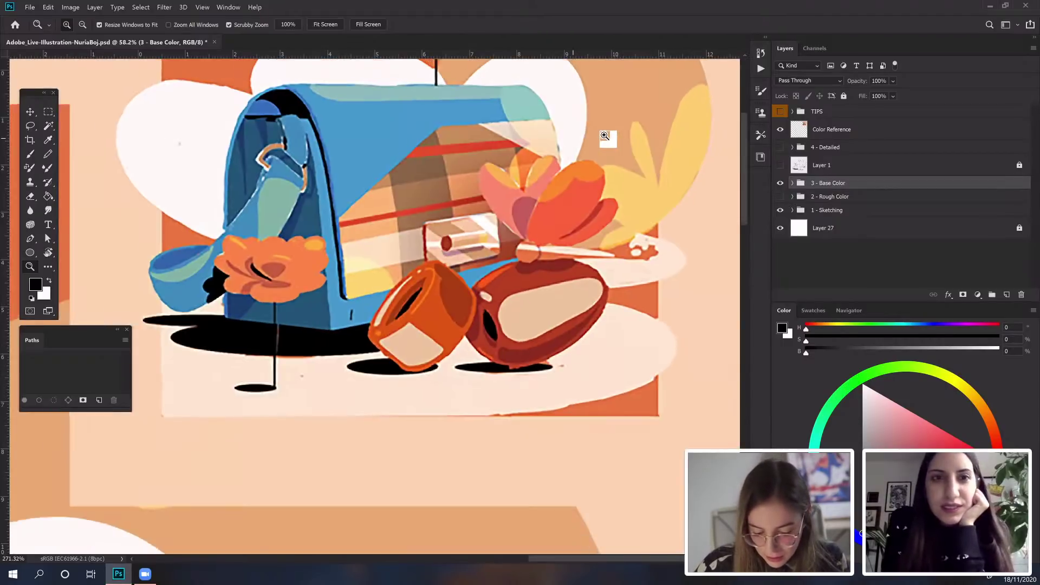
drag(605, 136, 575, 269)
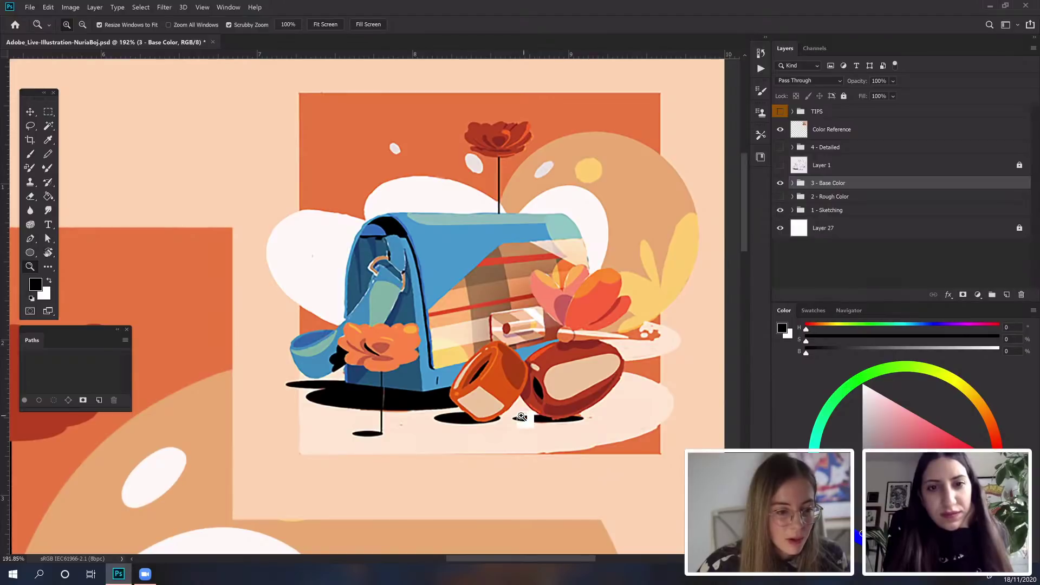
drag(521, 421, 542, 376)
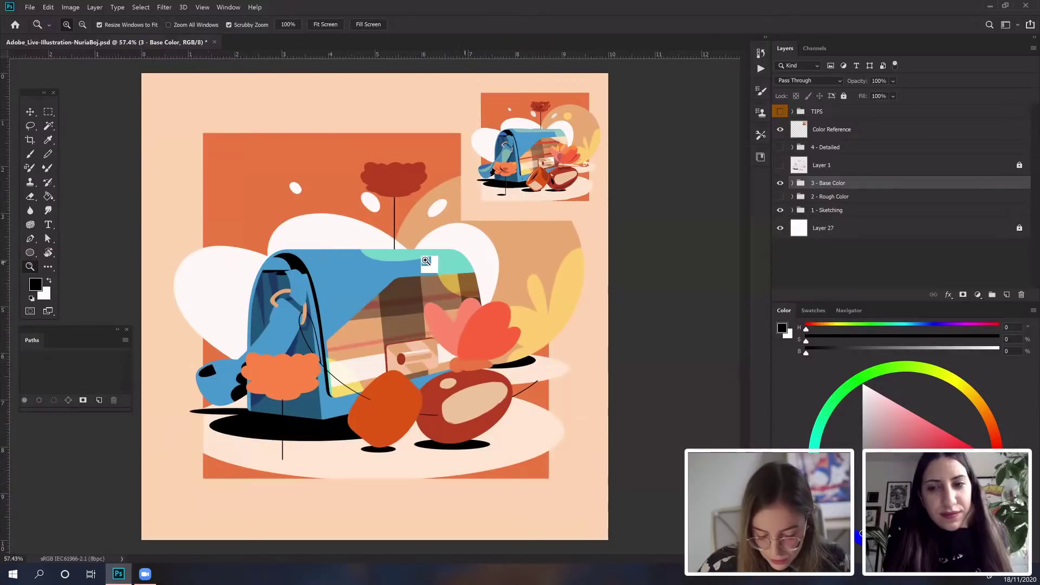
drag(428, 263, 458, 264)
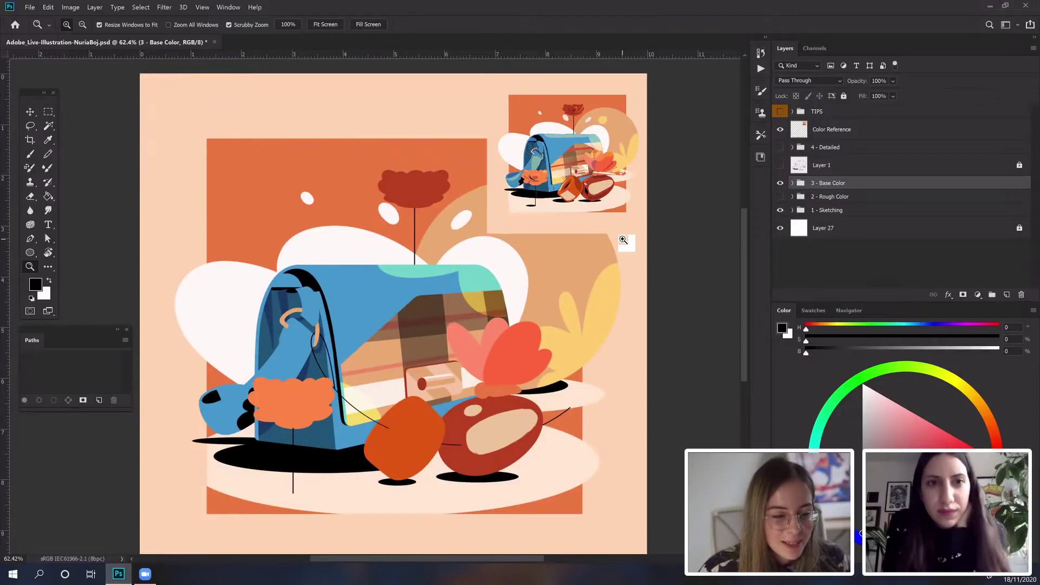
Step: Show the 4 - Detailed group and hide the Color Reference layer, with the whole illustration in view
click(821, 150)
click(780, 147)
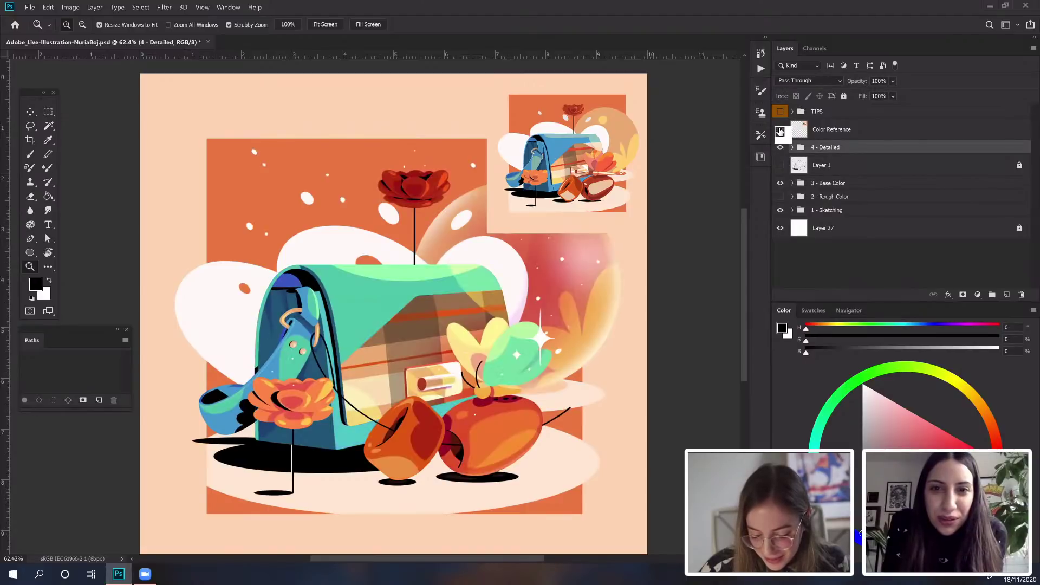
click(780, 129)
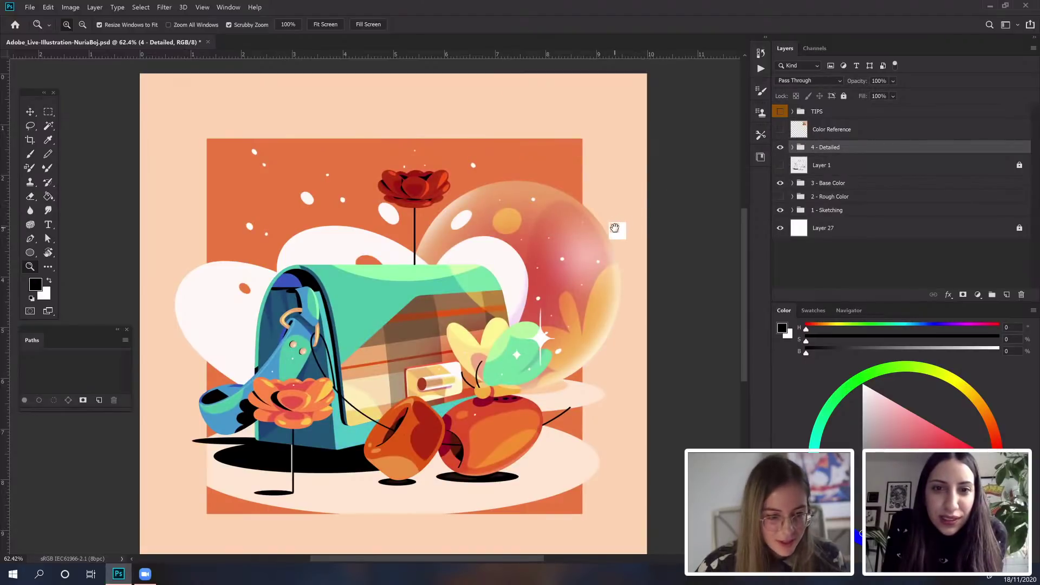
scroll(601, 220, down, 2)
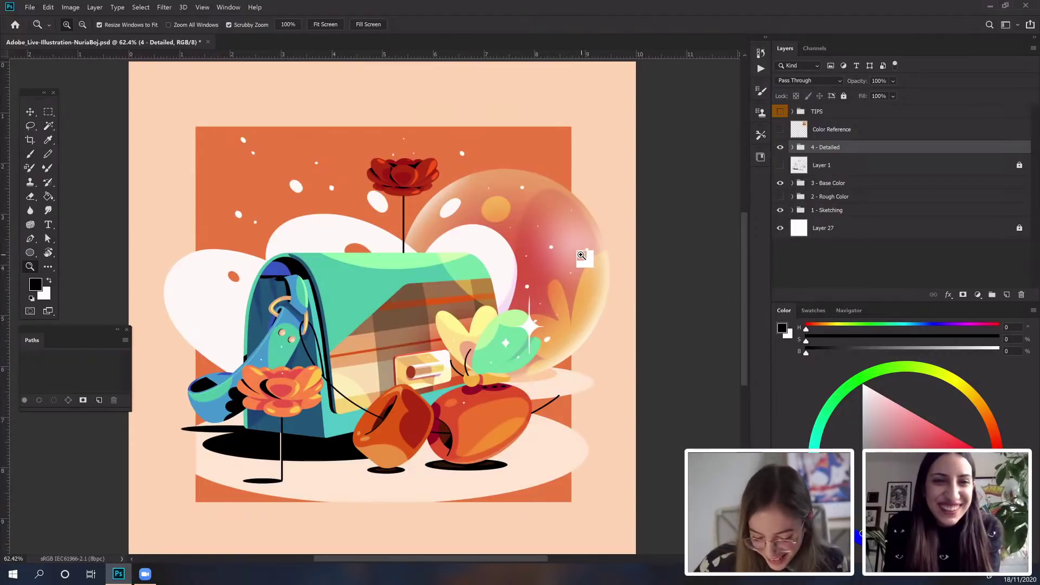
drag(578, 255, 413, 261)
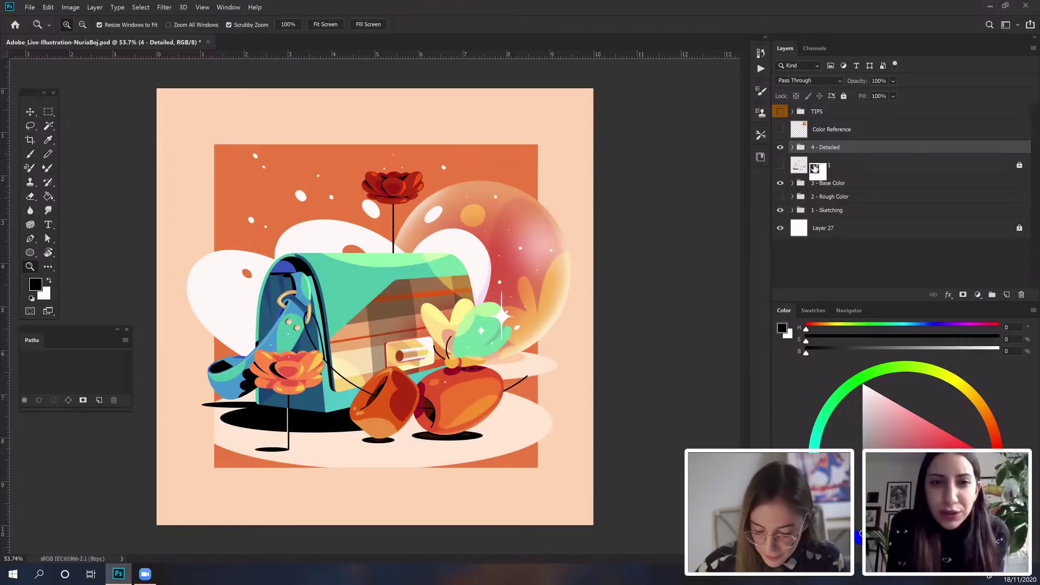
Step: Expand the 4 - Detailed group and locate the shading layers clipped to the transparent sphere, ending on Layer 120
drag(814, 168, 792, 153)
scroll(899, 195, down, 2)
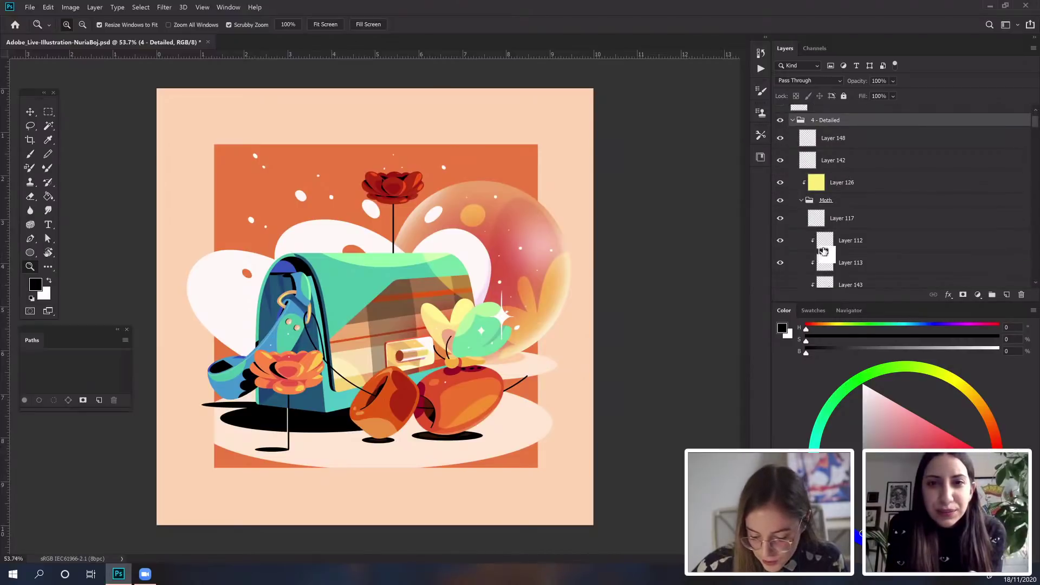
click(30, 112)
click(554, 251)
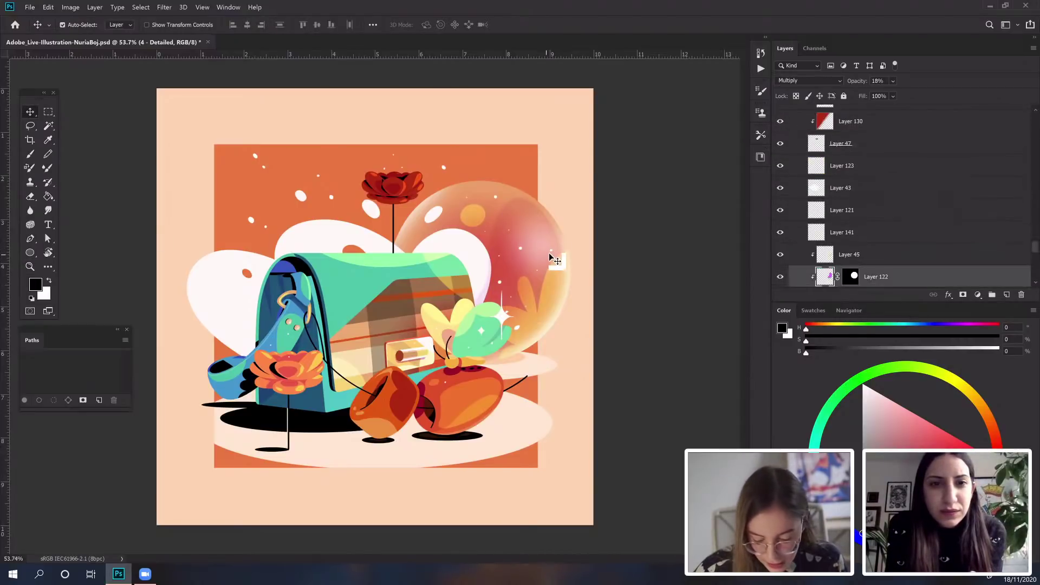
drag(861, 269, 905, 237)
scroll(899, 238, down, 1)
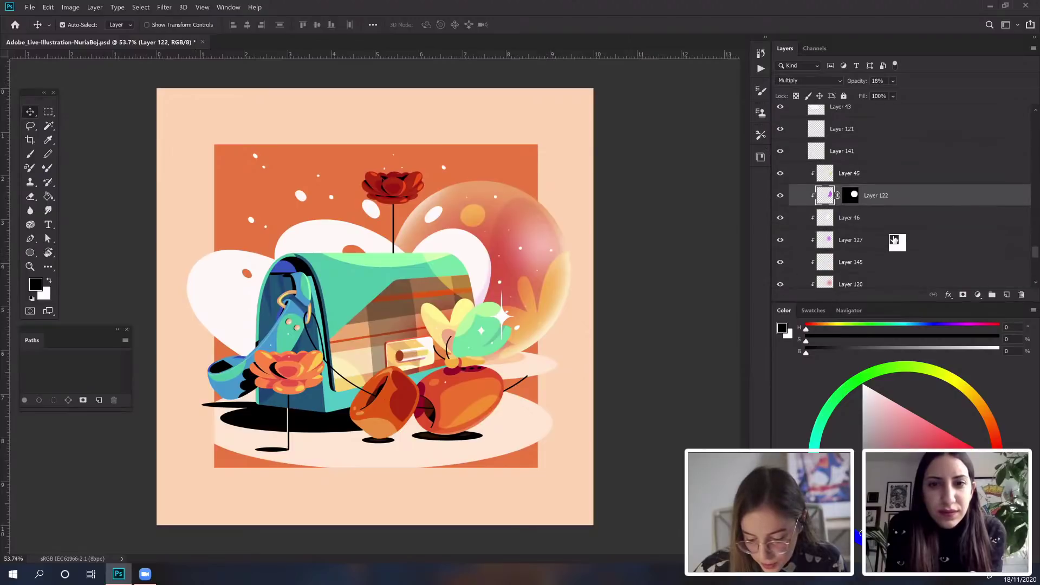
click(845, 222)
scroll(861, 235, down, 2)
scroll(857, 237, up, 1)
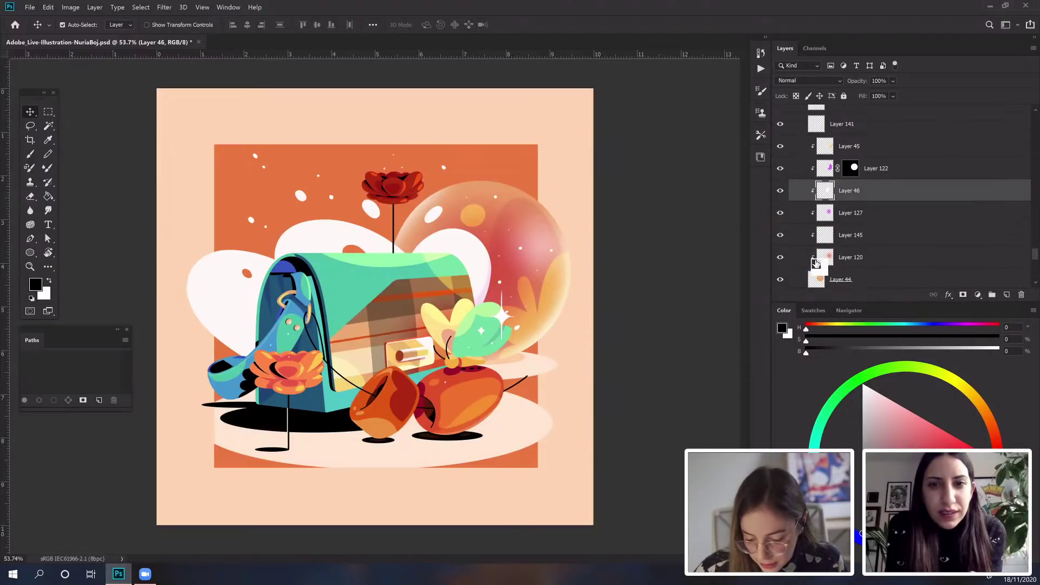
click(854, 259)
Step: Hide the sphere's clipped layers from Layer 45 to Layer 145, and switch Layer 120 off and on to compare its shading
drag(780, 151, 781, 236)
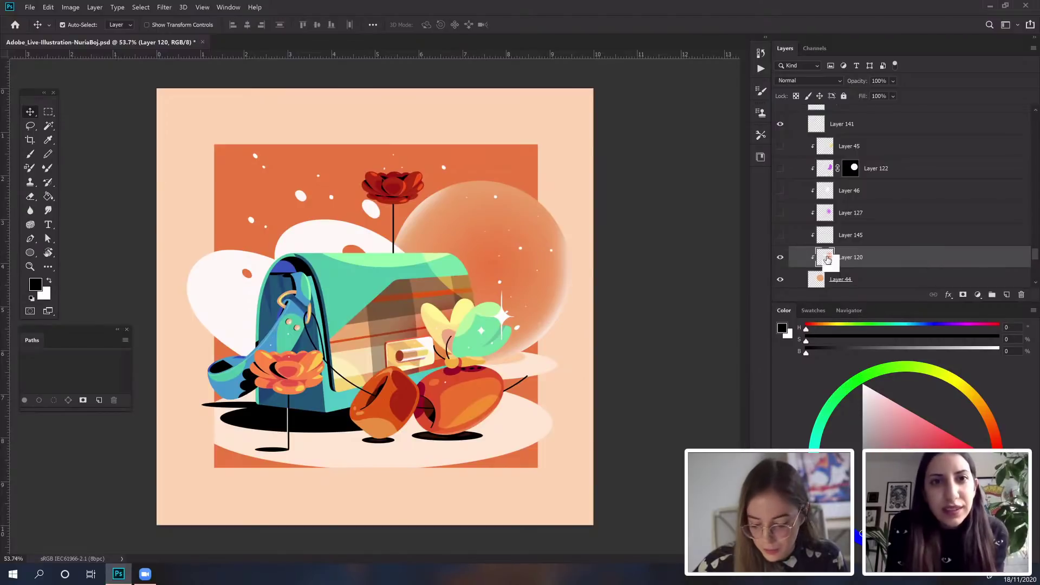
click(778, 263)
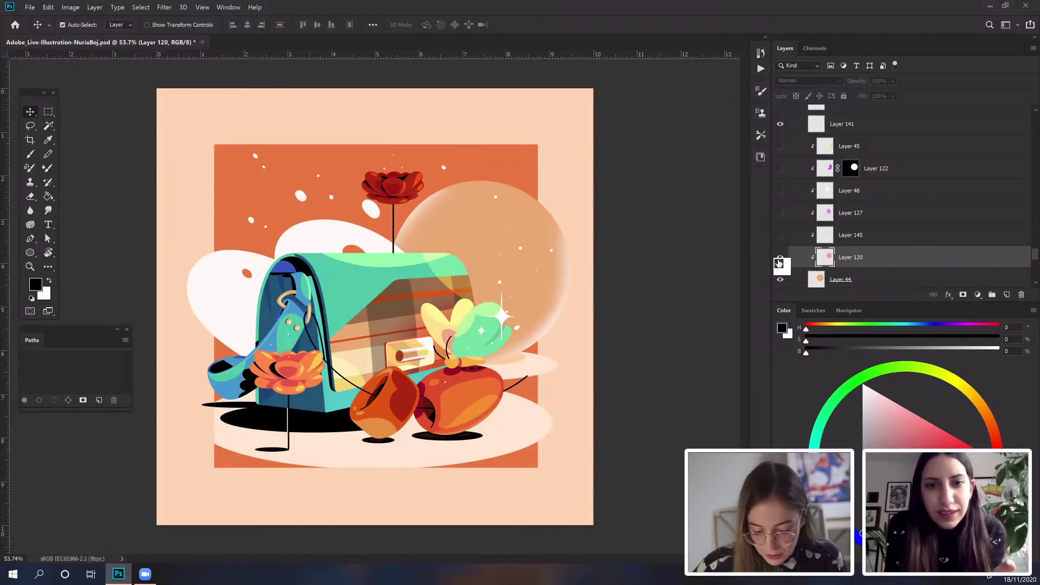
click(779, 263)
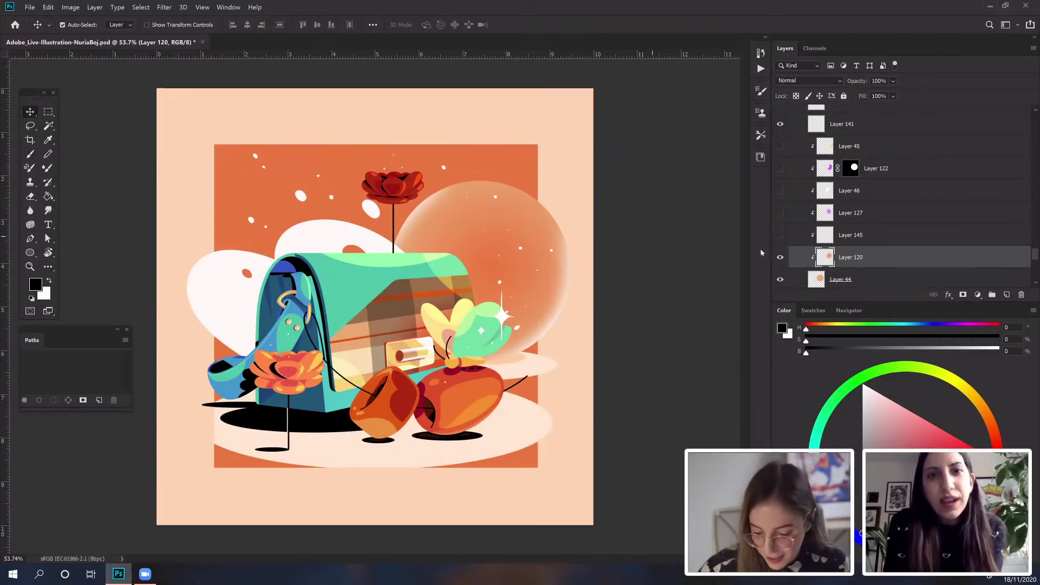
Step: Show the sphere's clipped Layers 145, 127, 46, 122 and 45 again one by one to examine how its shading builds up
drag(867, 256, 535, 243)
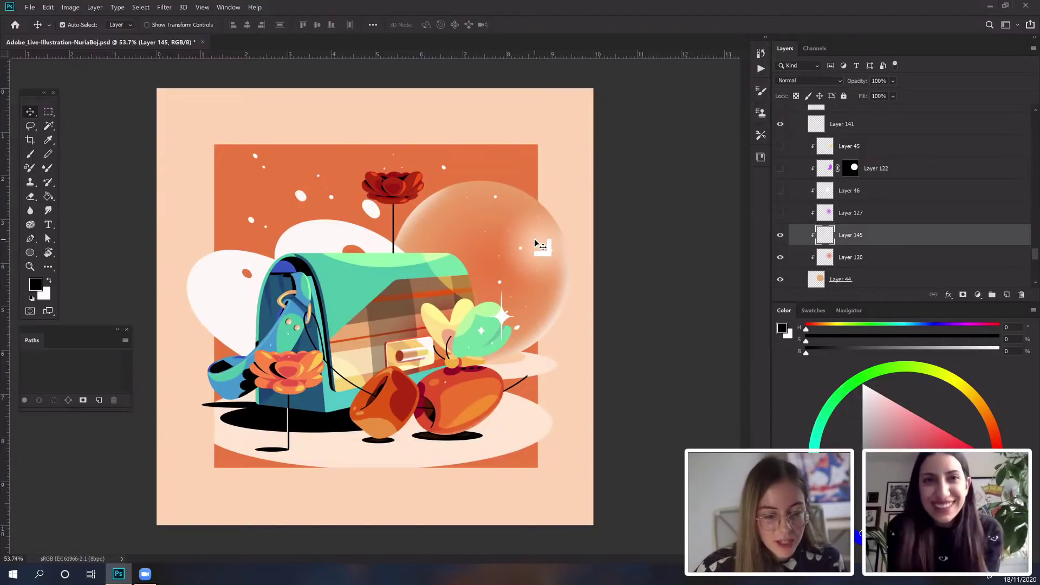
drag(535, 245, 774, 216)
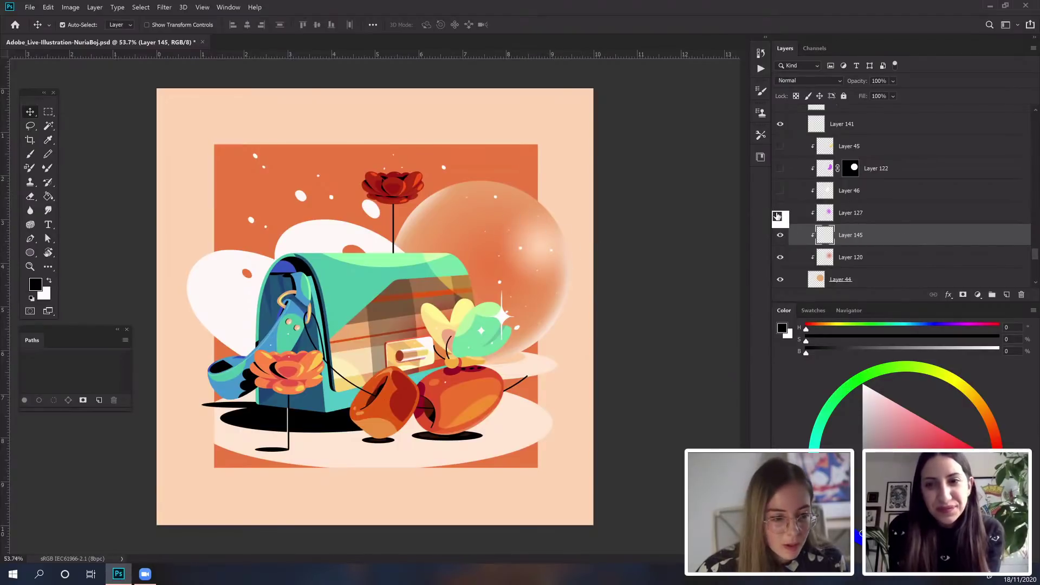
click(779, 213)
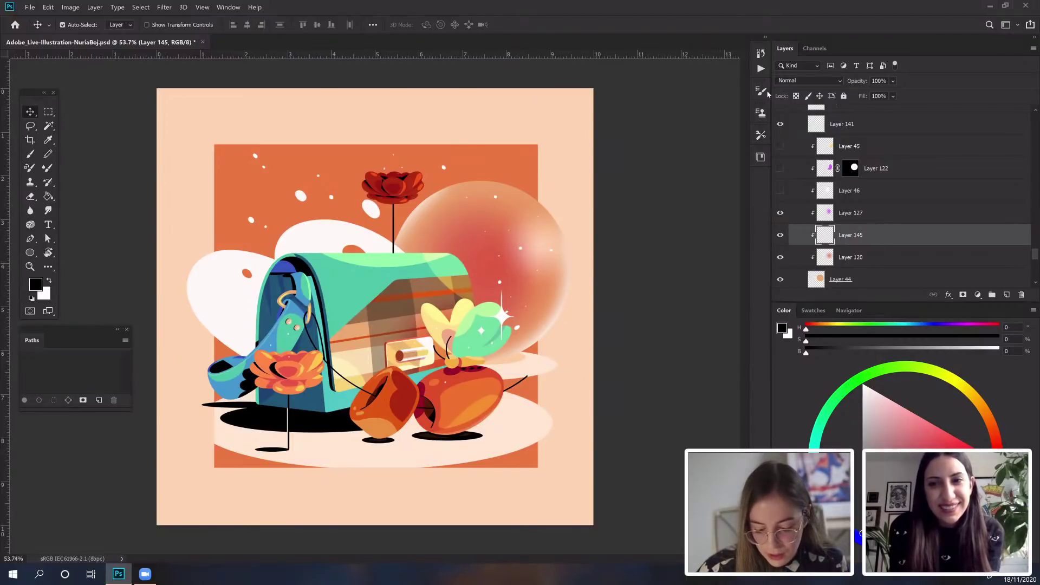
click(866, 216)
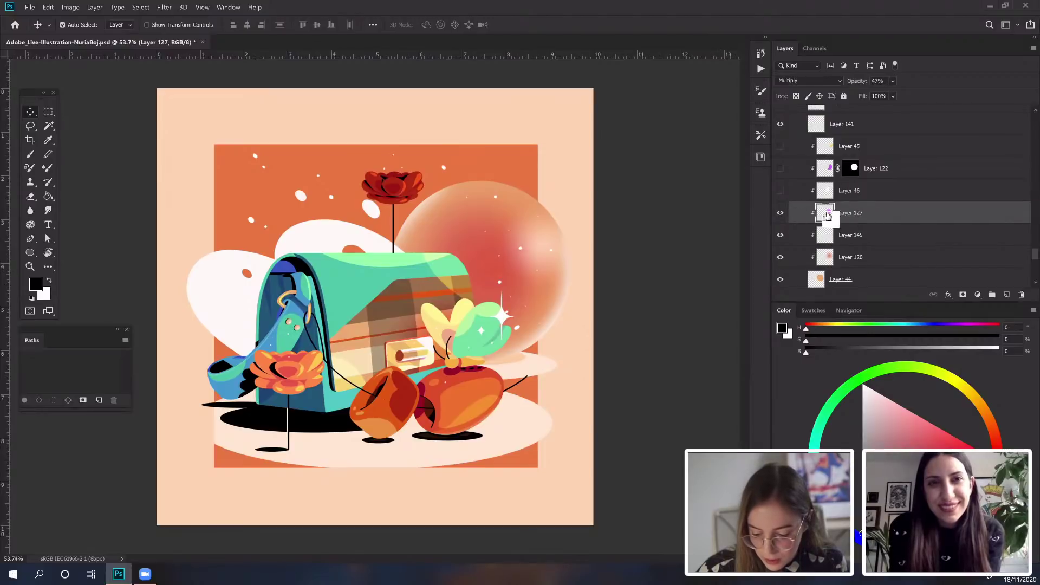
click(792, 191)
click(779, 190)
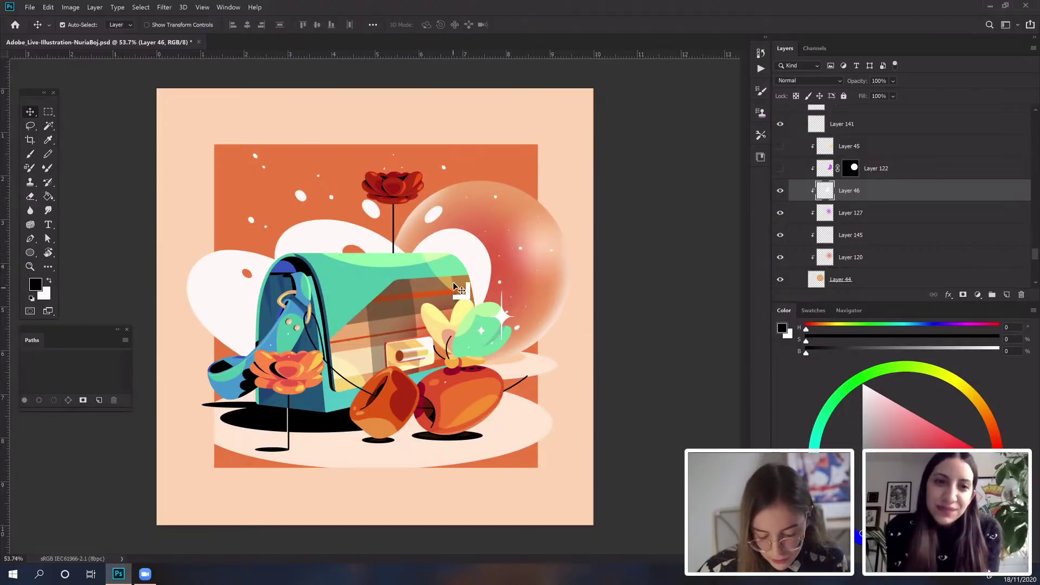
click(780, 170)
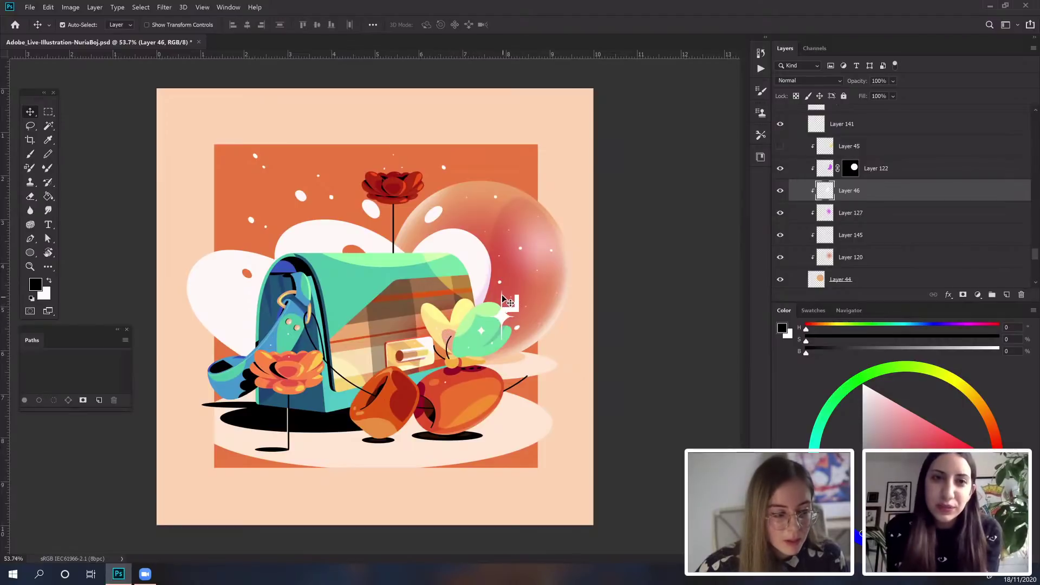
click(780, 145)
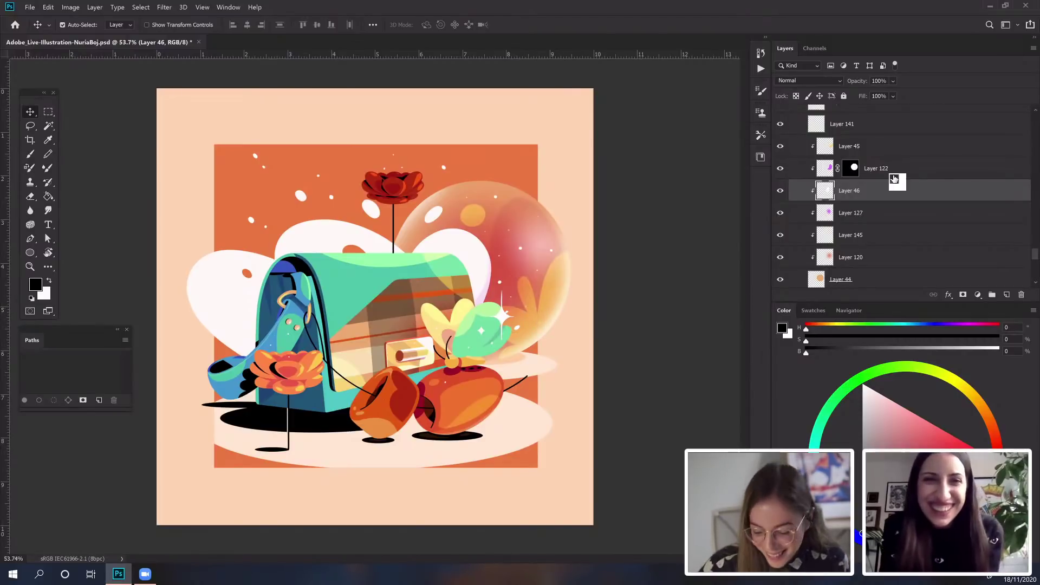
Step: Collapse the 4 - Detailed group and switch its visibility off and on to compare it with the 2 - Rough Color version
scroll(889, 179, up, 10)
drag(895, 179, 868, 218)
scroll(871, 213, up, 15)
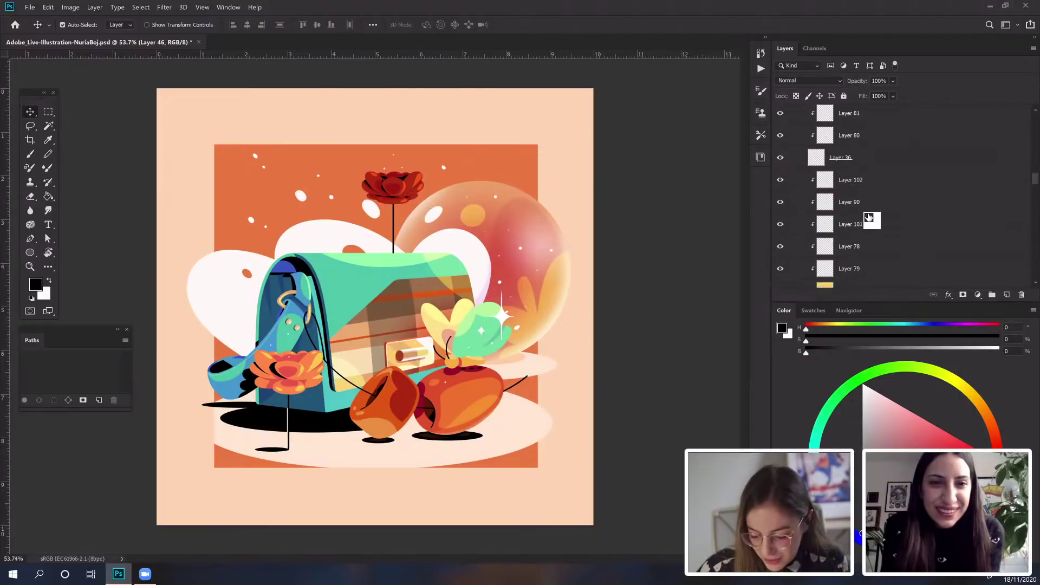
scroll(868, 217, up, 5)
drag(1035, 170, 1035, 116)
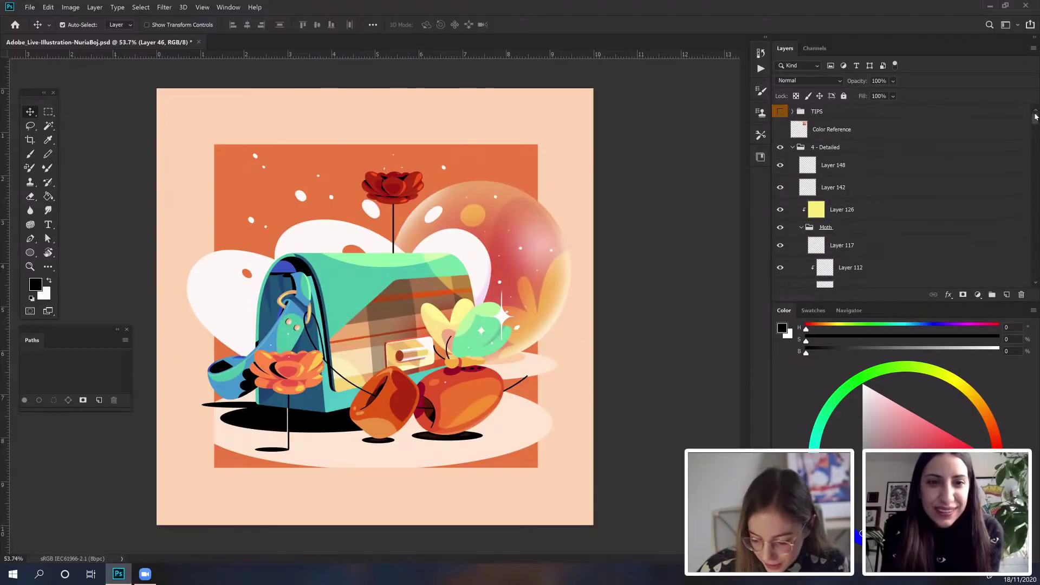
mouse_move(894, 158)
mouse_down()
mouse_move(780, 150)
mouse_move(781, 199)
mouse_up()
click(781, 199)
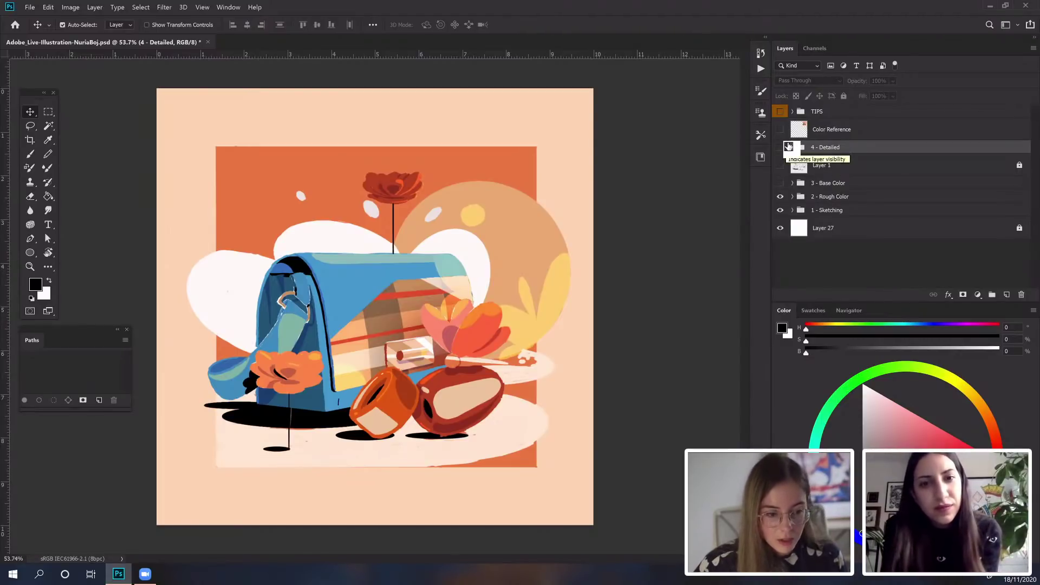
click(782, 147)
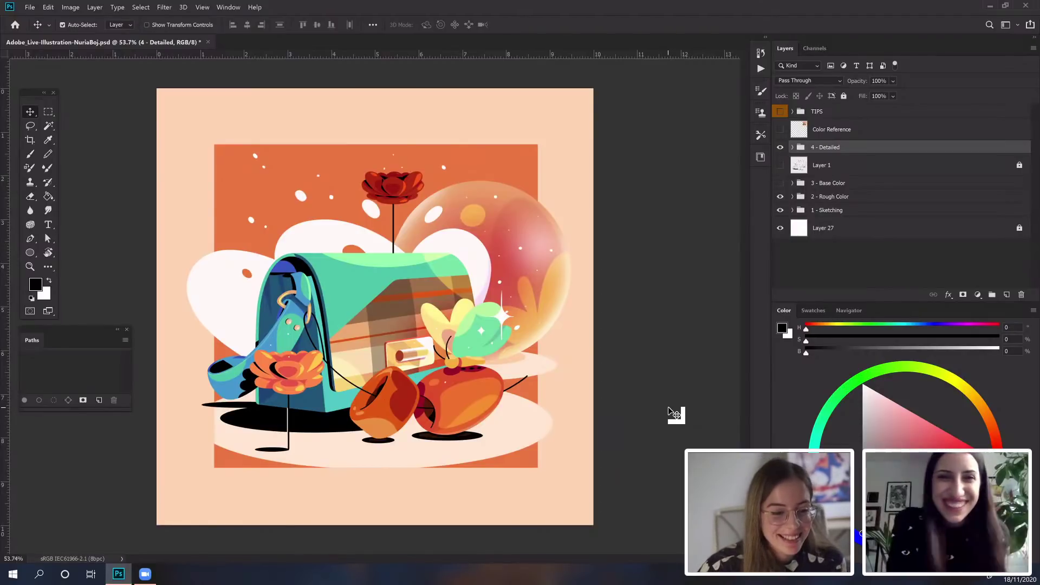
Step: Review the finished bag and the objects around it up close, and save the document with the whole illustration in view
click(31, 266)
drag(367, 295, 395, 288)
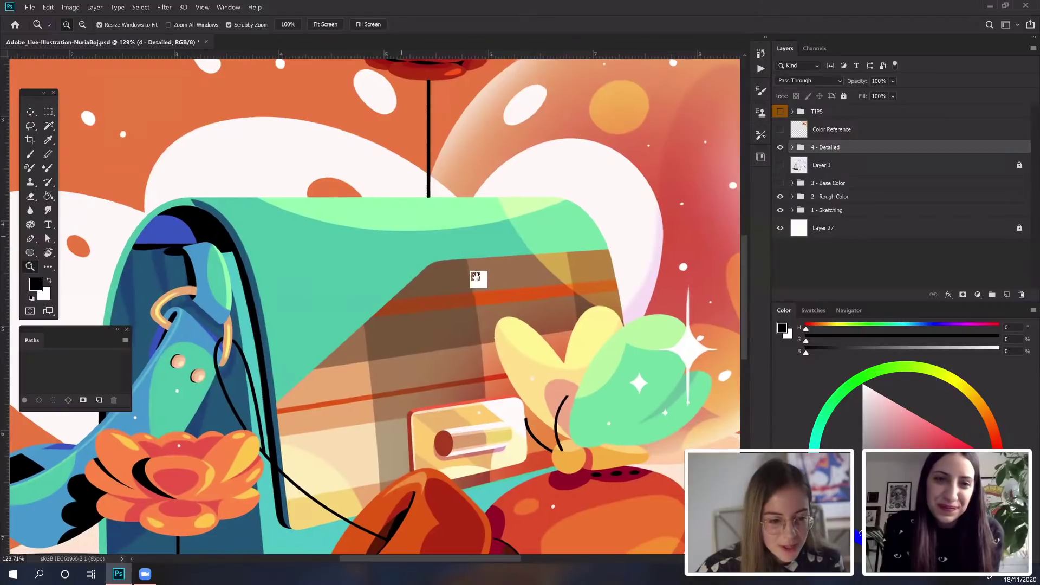
drag(476, 274, 543, 167)
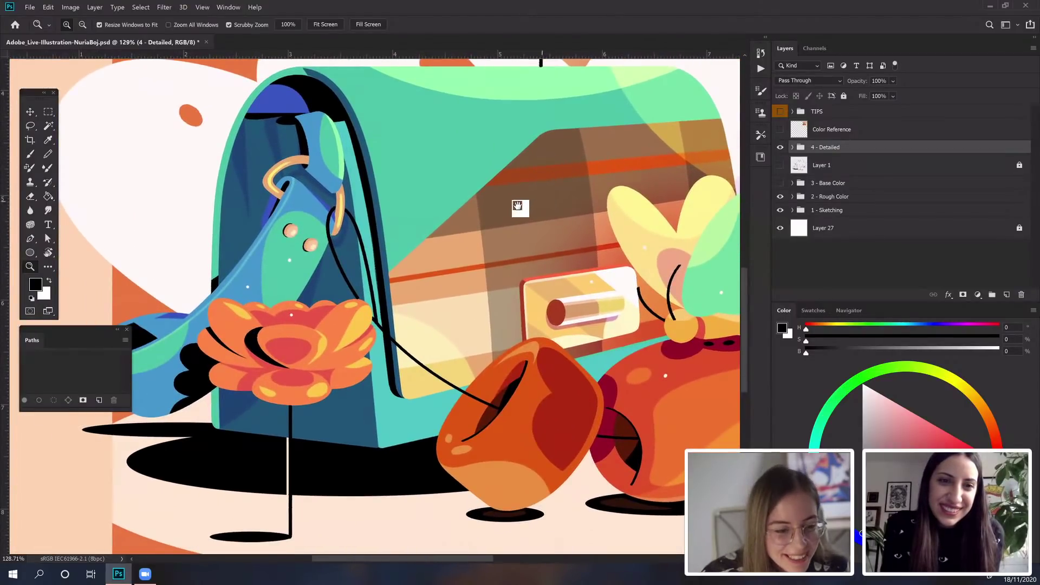
drag(520, 204, 495, 320)
scroll(506, 298, down, 5)
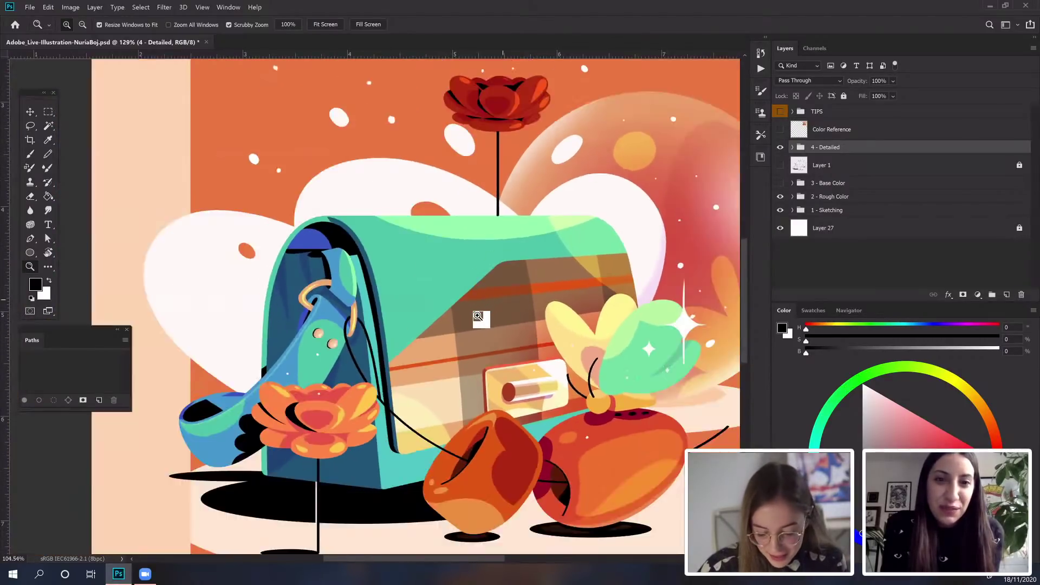
scroll(502, 309, up, 1)
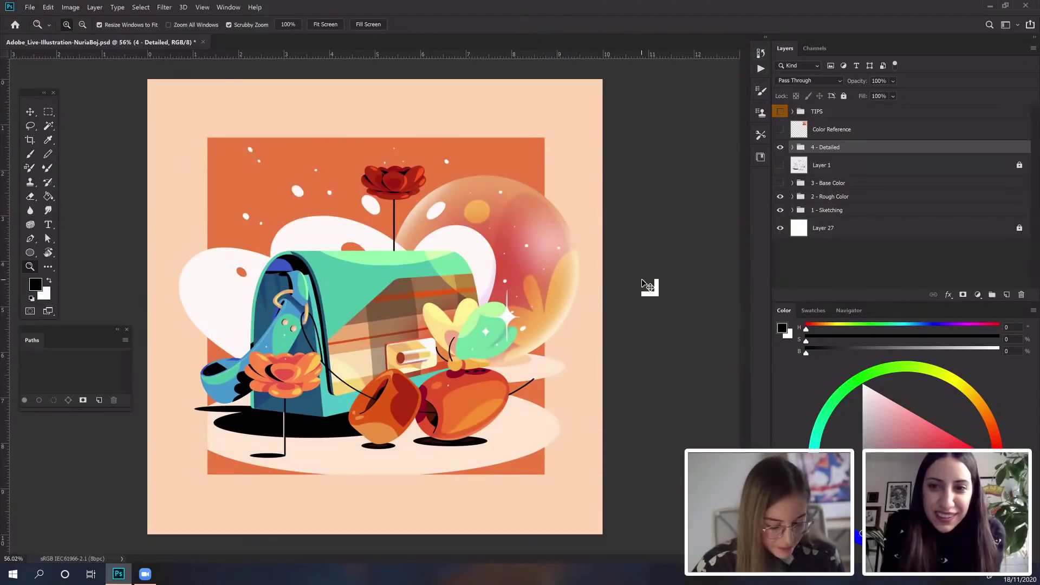
key(ctrl+s)
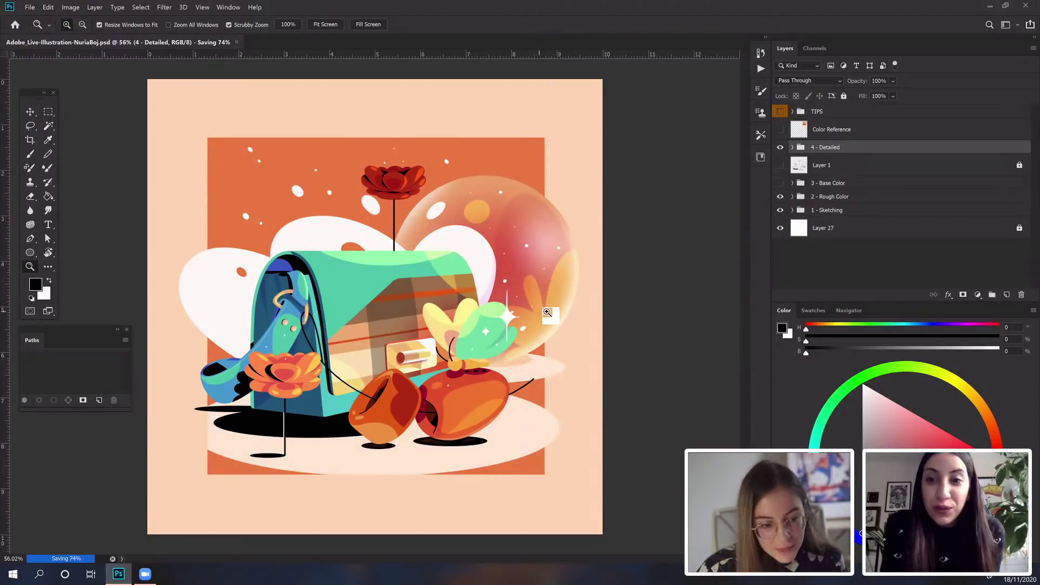